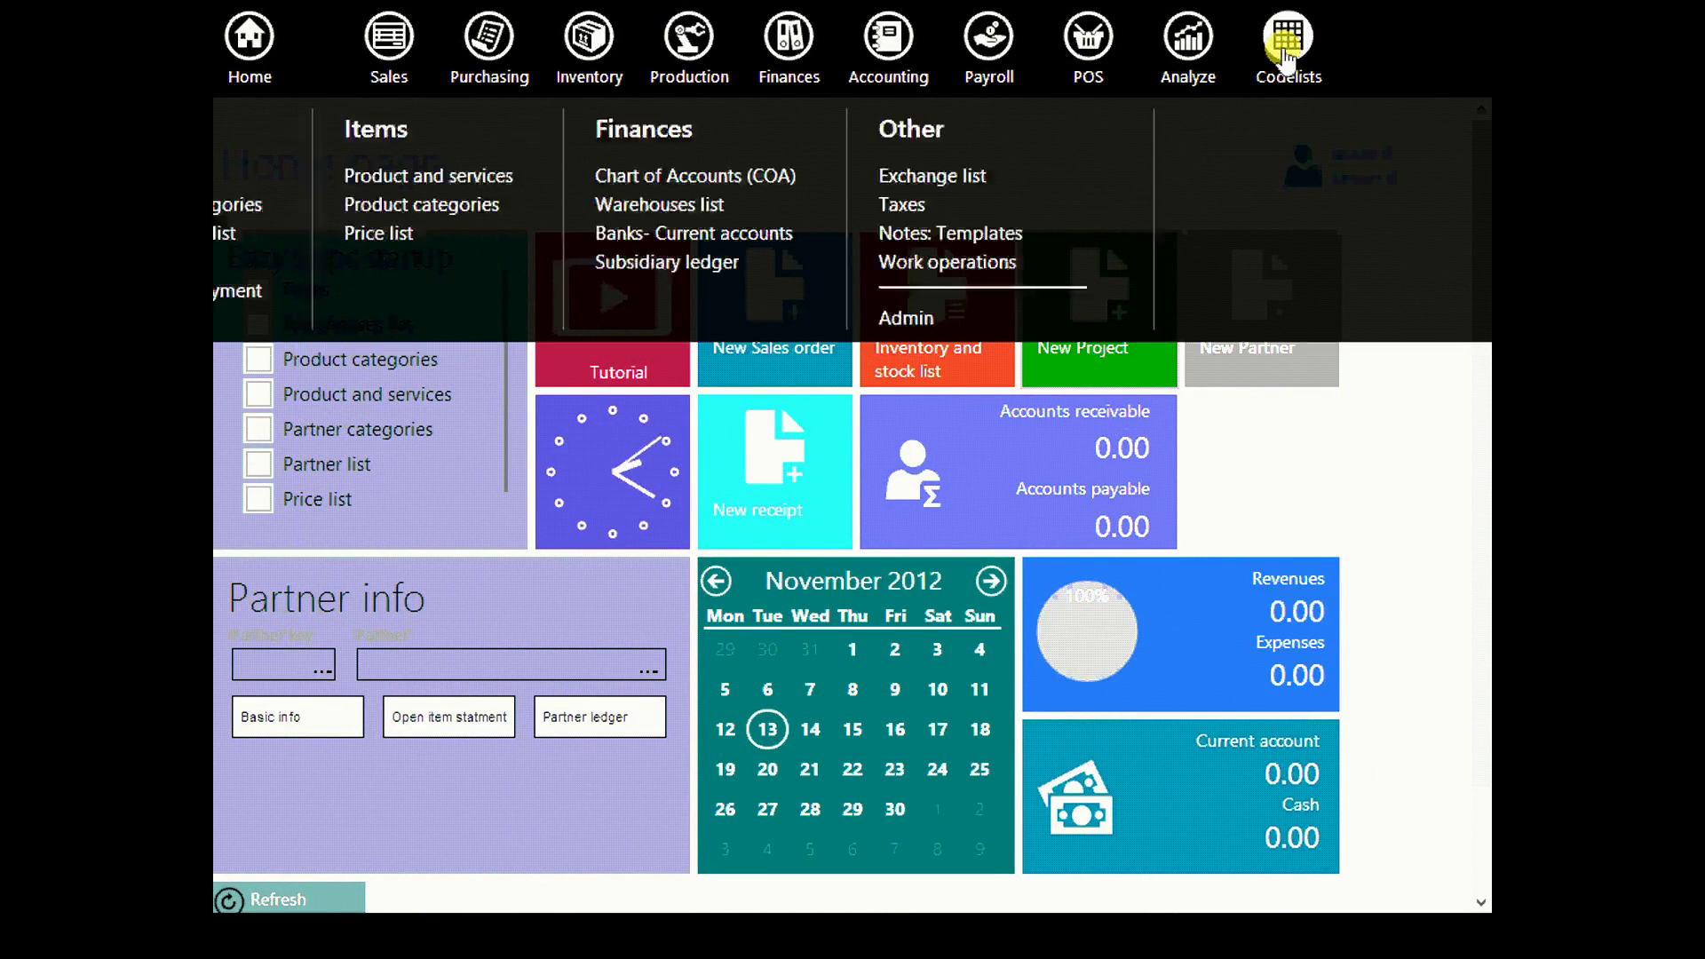
In the product and services codelist, create and save a product described as "screw fi 12" with EAN/UPC 21332 and unit pcs.
left_click(631, 175)
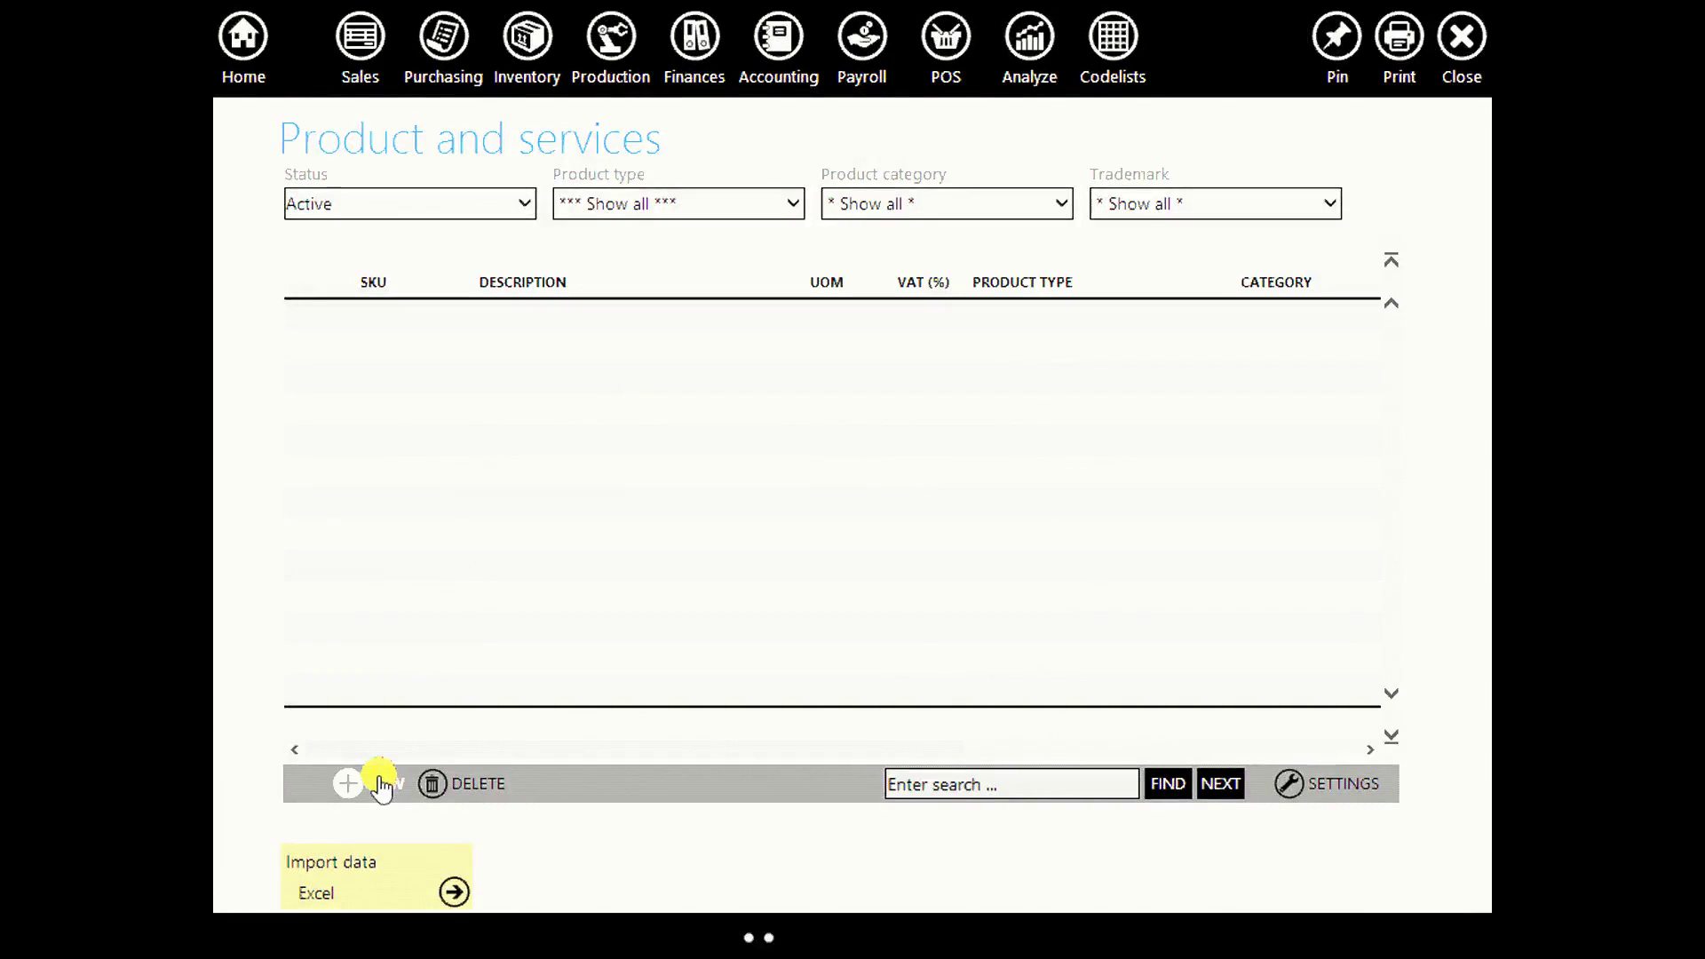
left_click(373, 781)
left_click(387, 603)
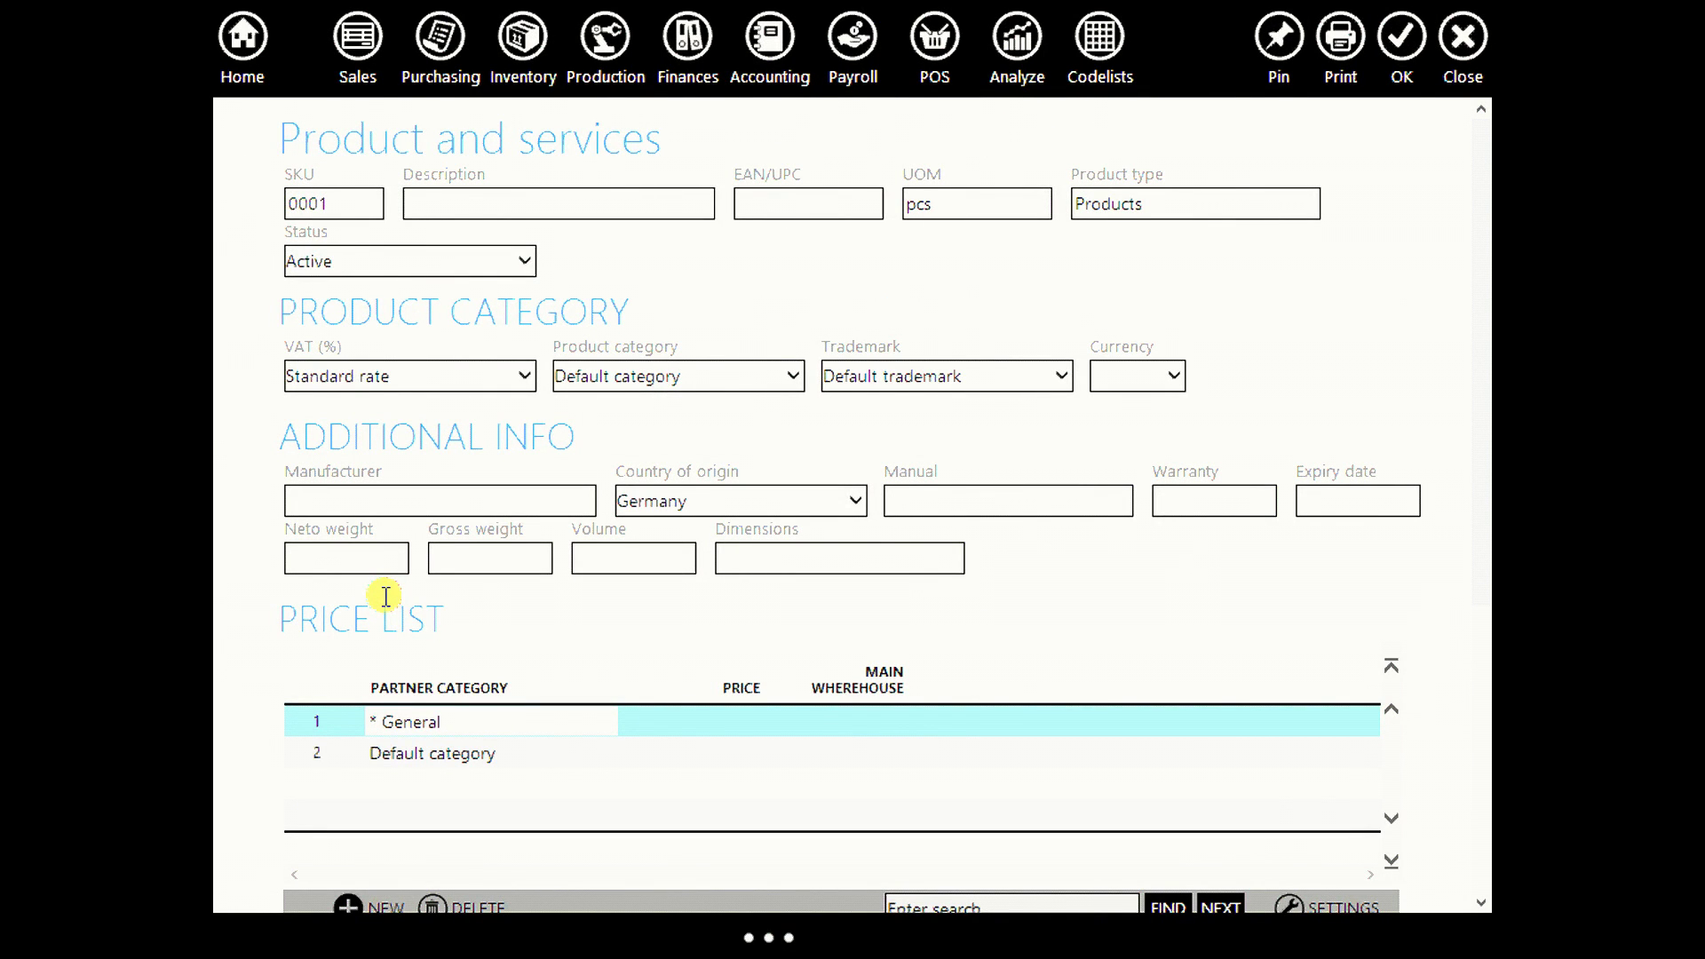
left_click(594, 209)
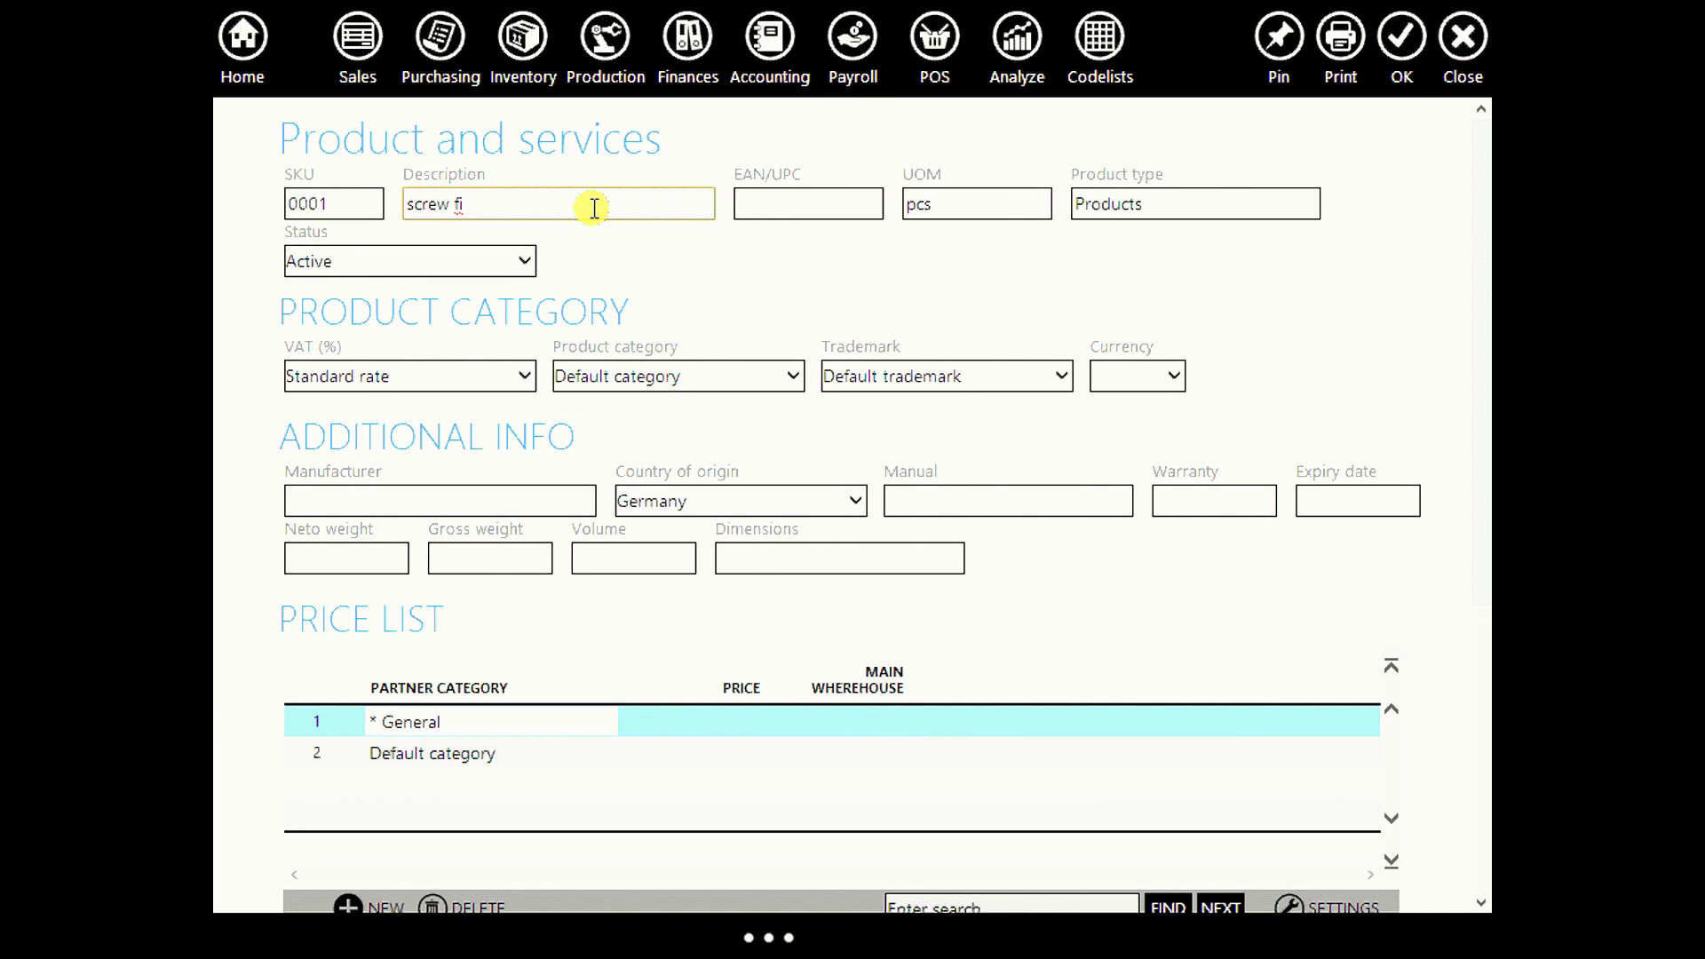
left_click(776, 209)
type("21332")
left_click(943, 209)
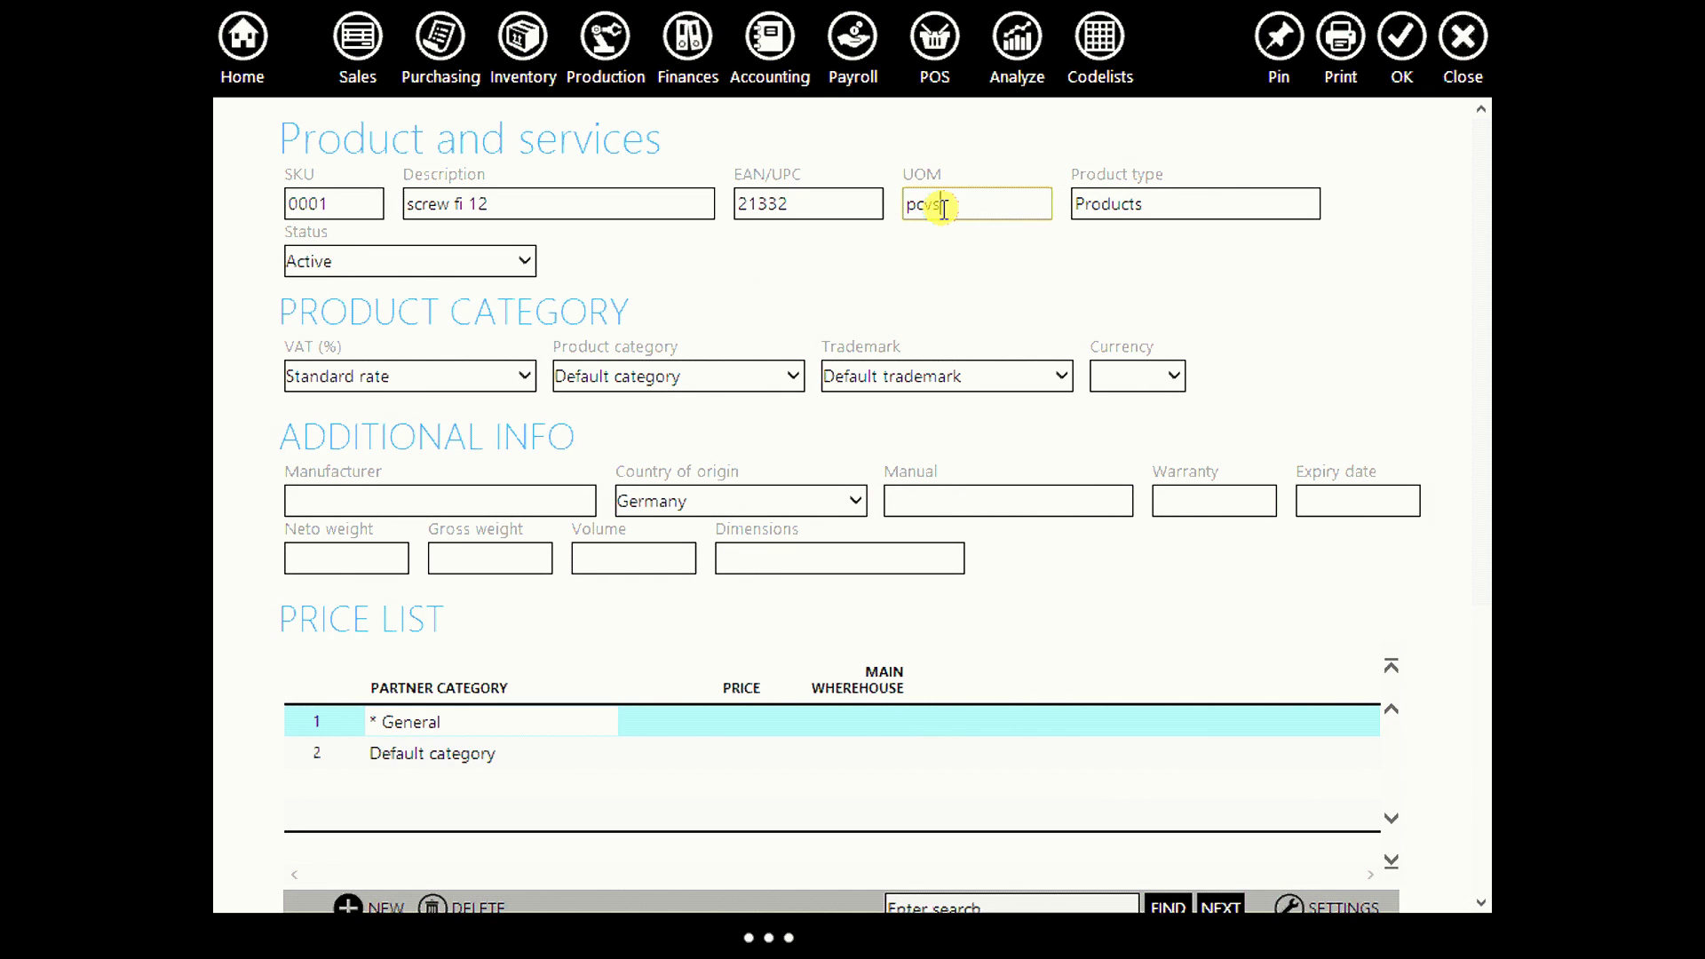
type("pcs")
left_click(1410, 40)
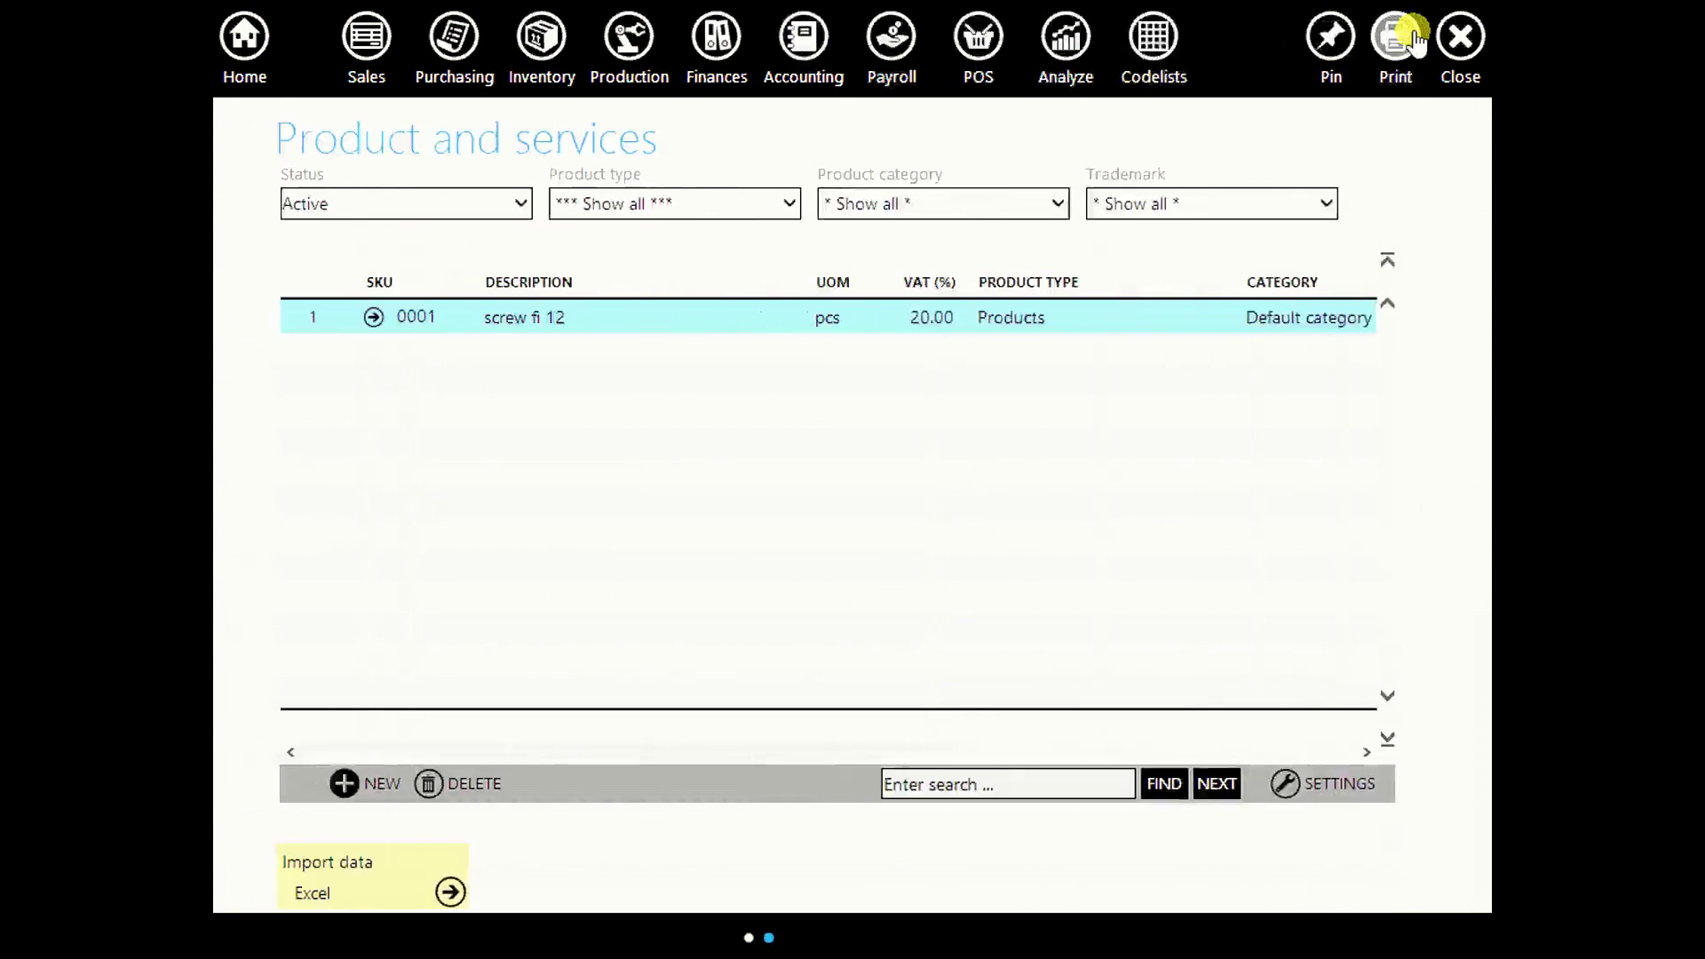
Create and save a new product described as "metal rod fi 8" with m2 entered as its EAN/UPC.
left_click(362, 790)
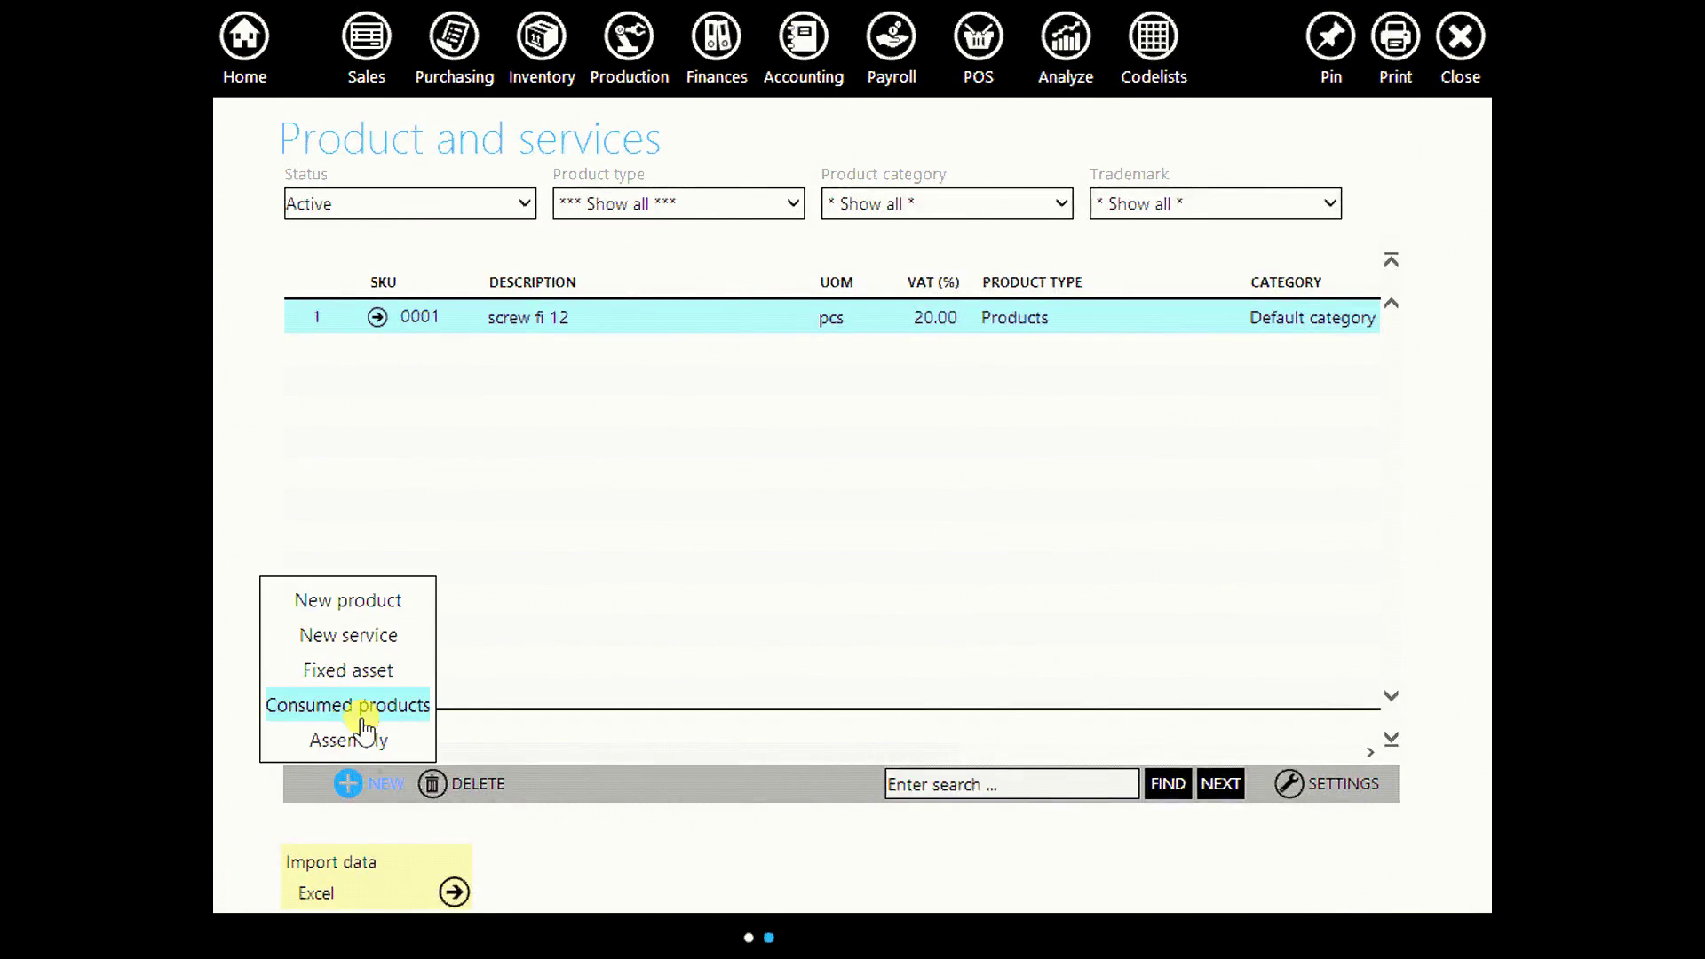
left_click(345, 598)
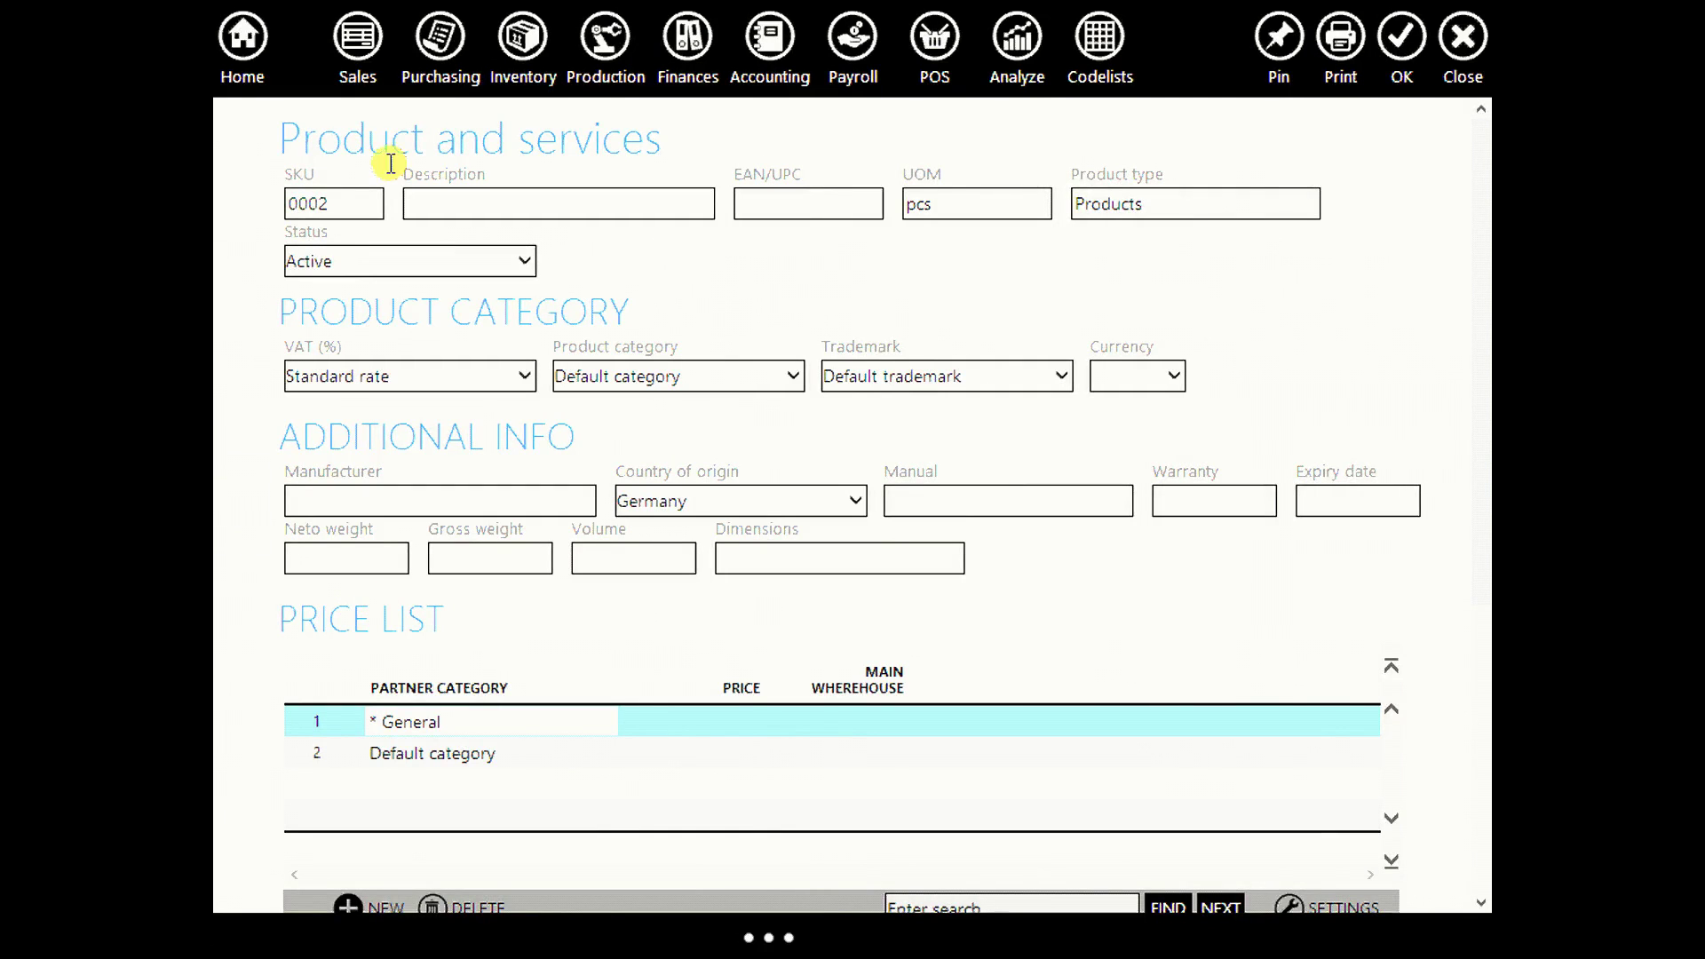
left_click(430, 204)
type("metal rod fi")
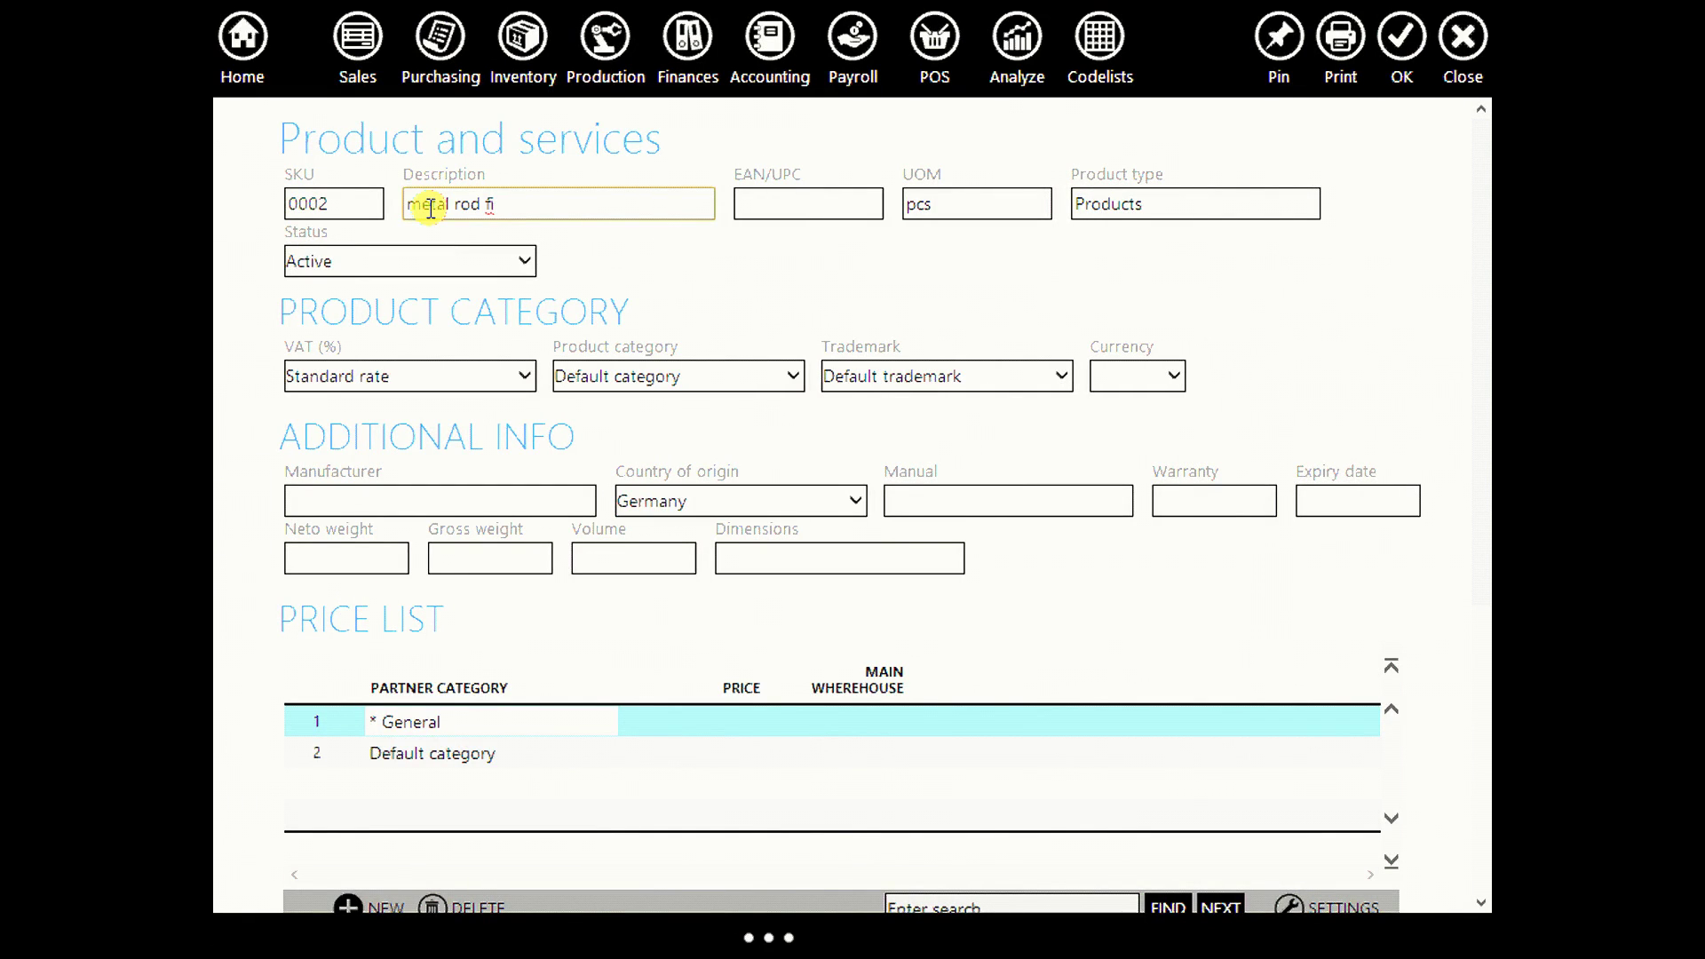
left_click(776, 201)
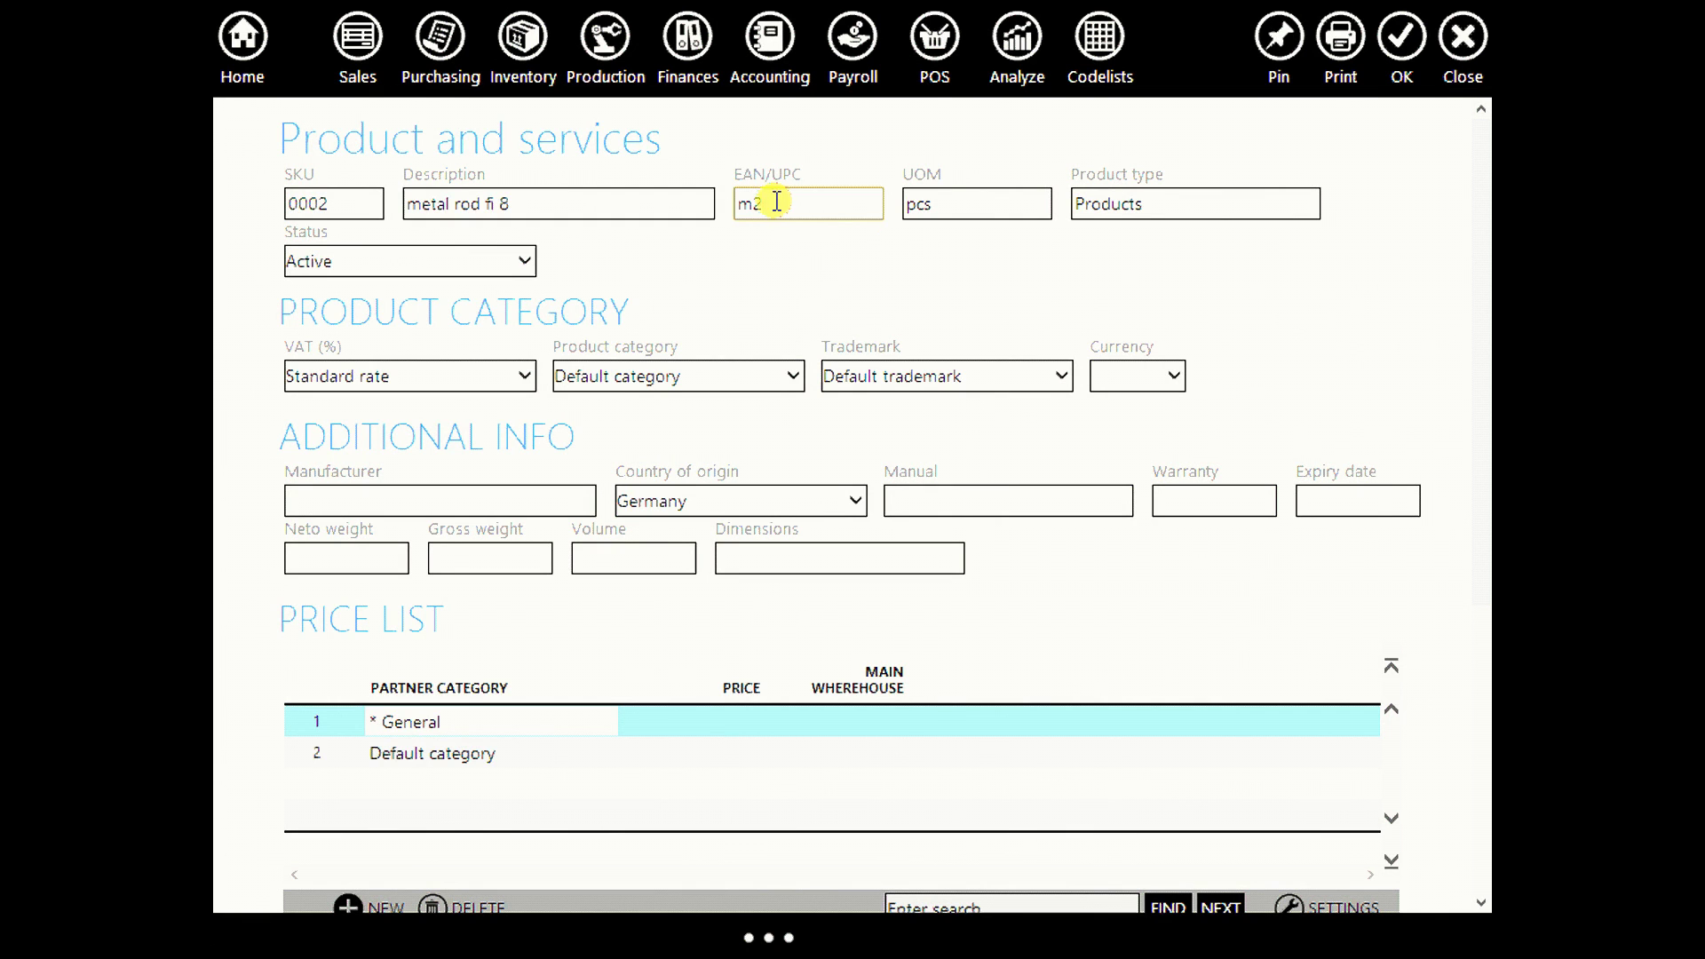
left_click(1400, 39)
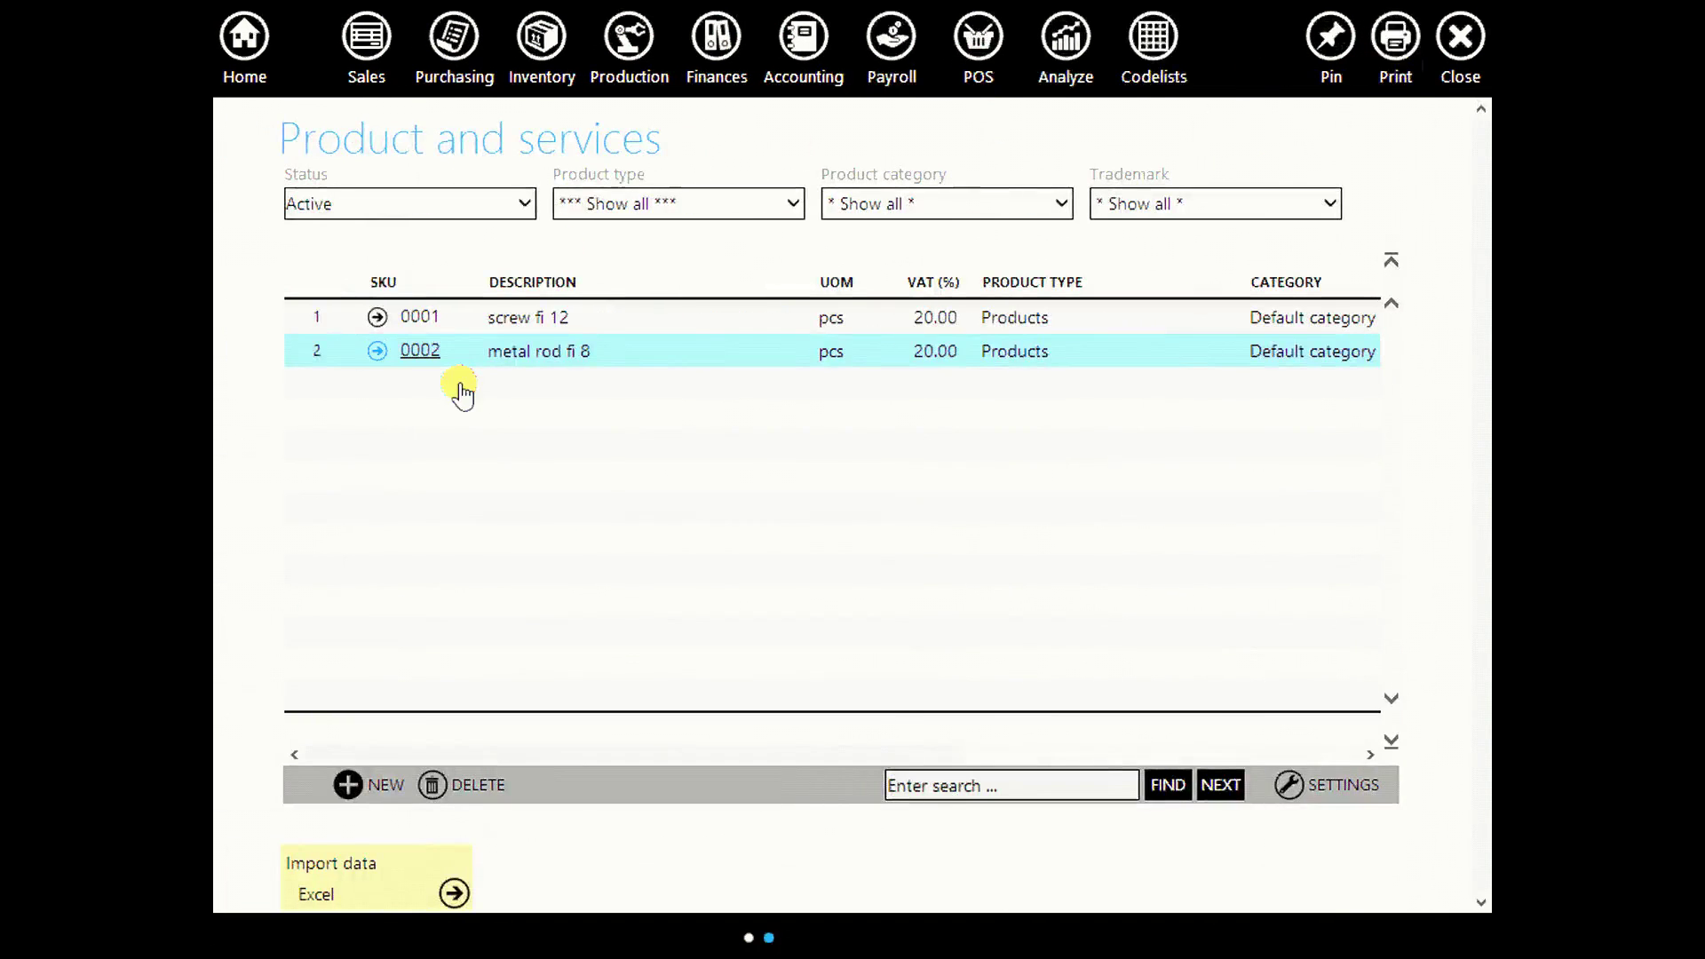
Create and save a new product described as "steel casting" with EAN/UPC 213 and unit of measure m2.
left_click(373, 787)
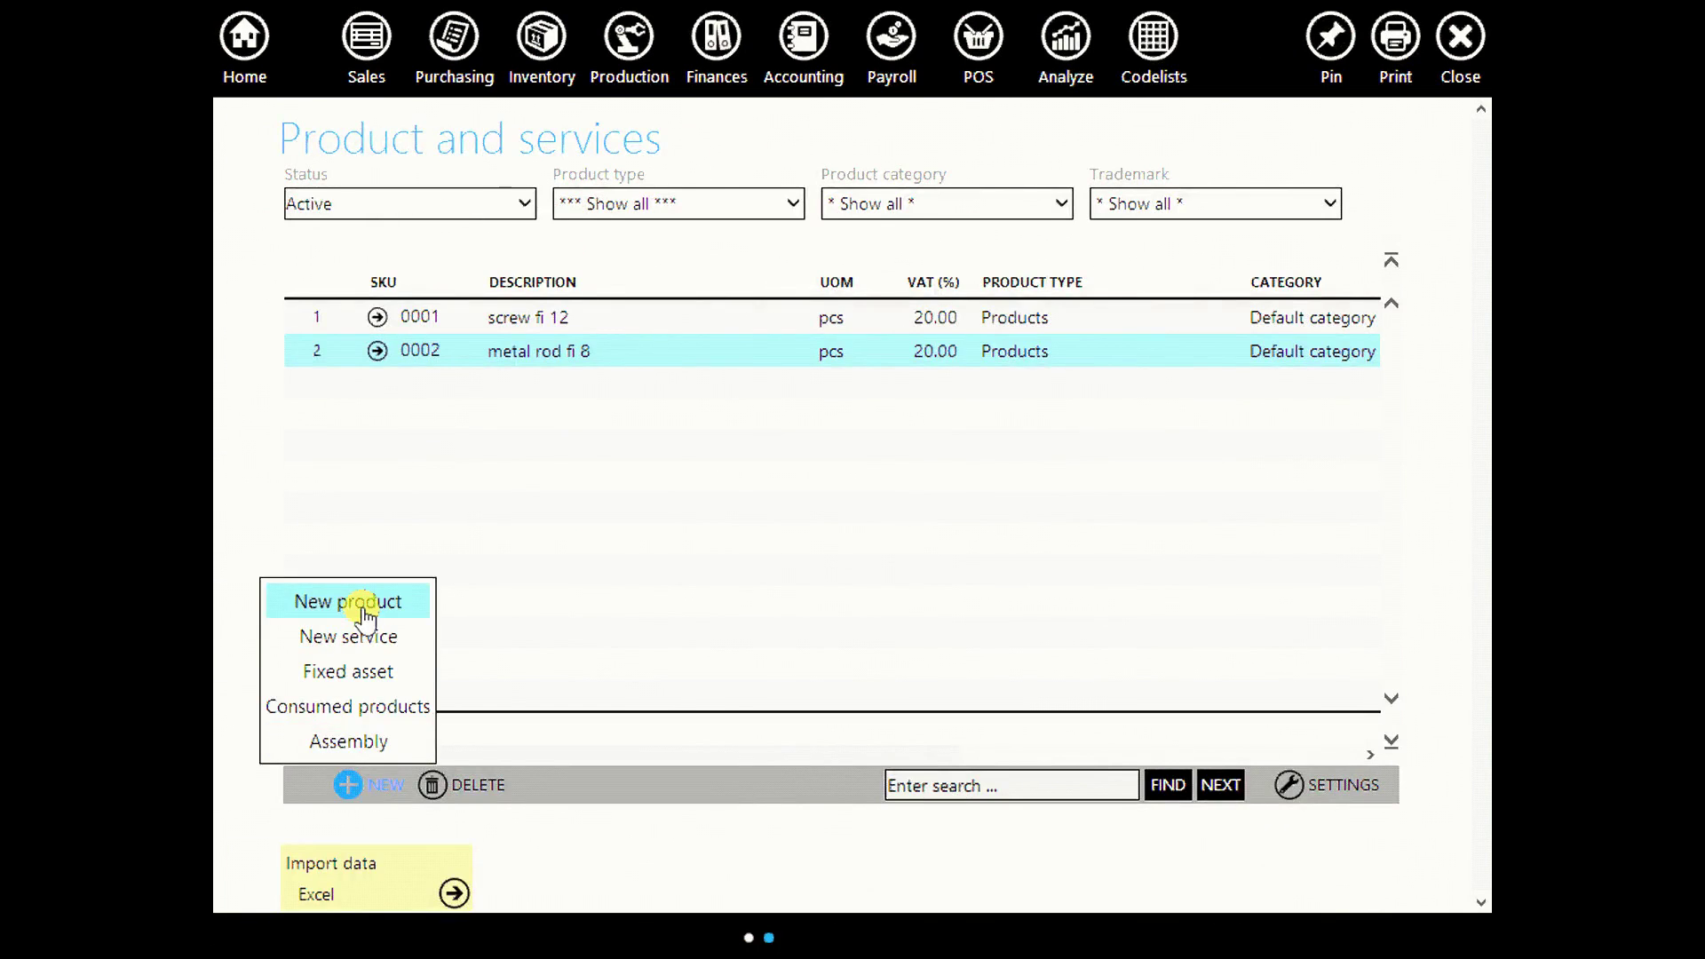
left_click(362, 603)
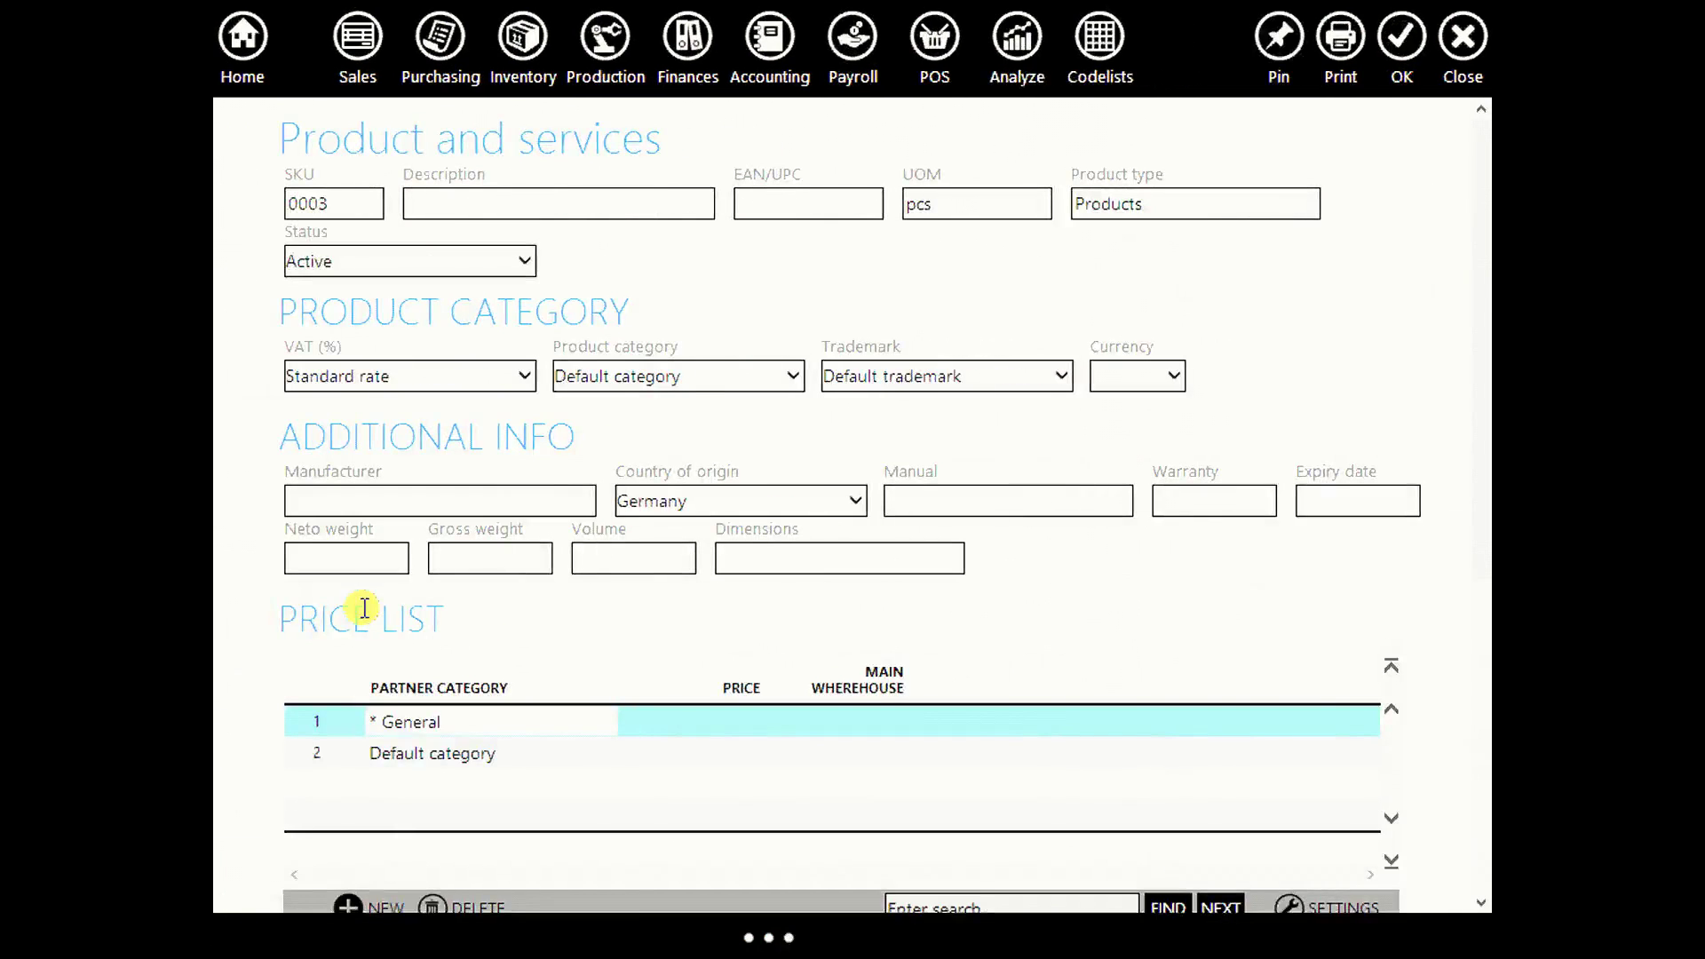
left_click(493, 207)
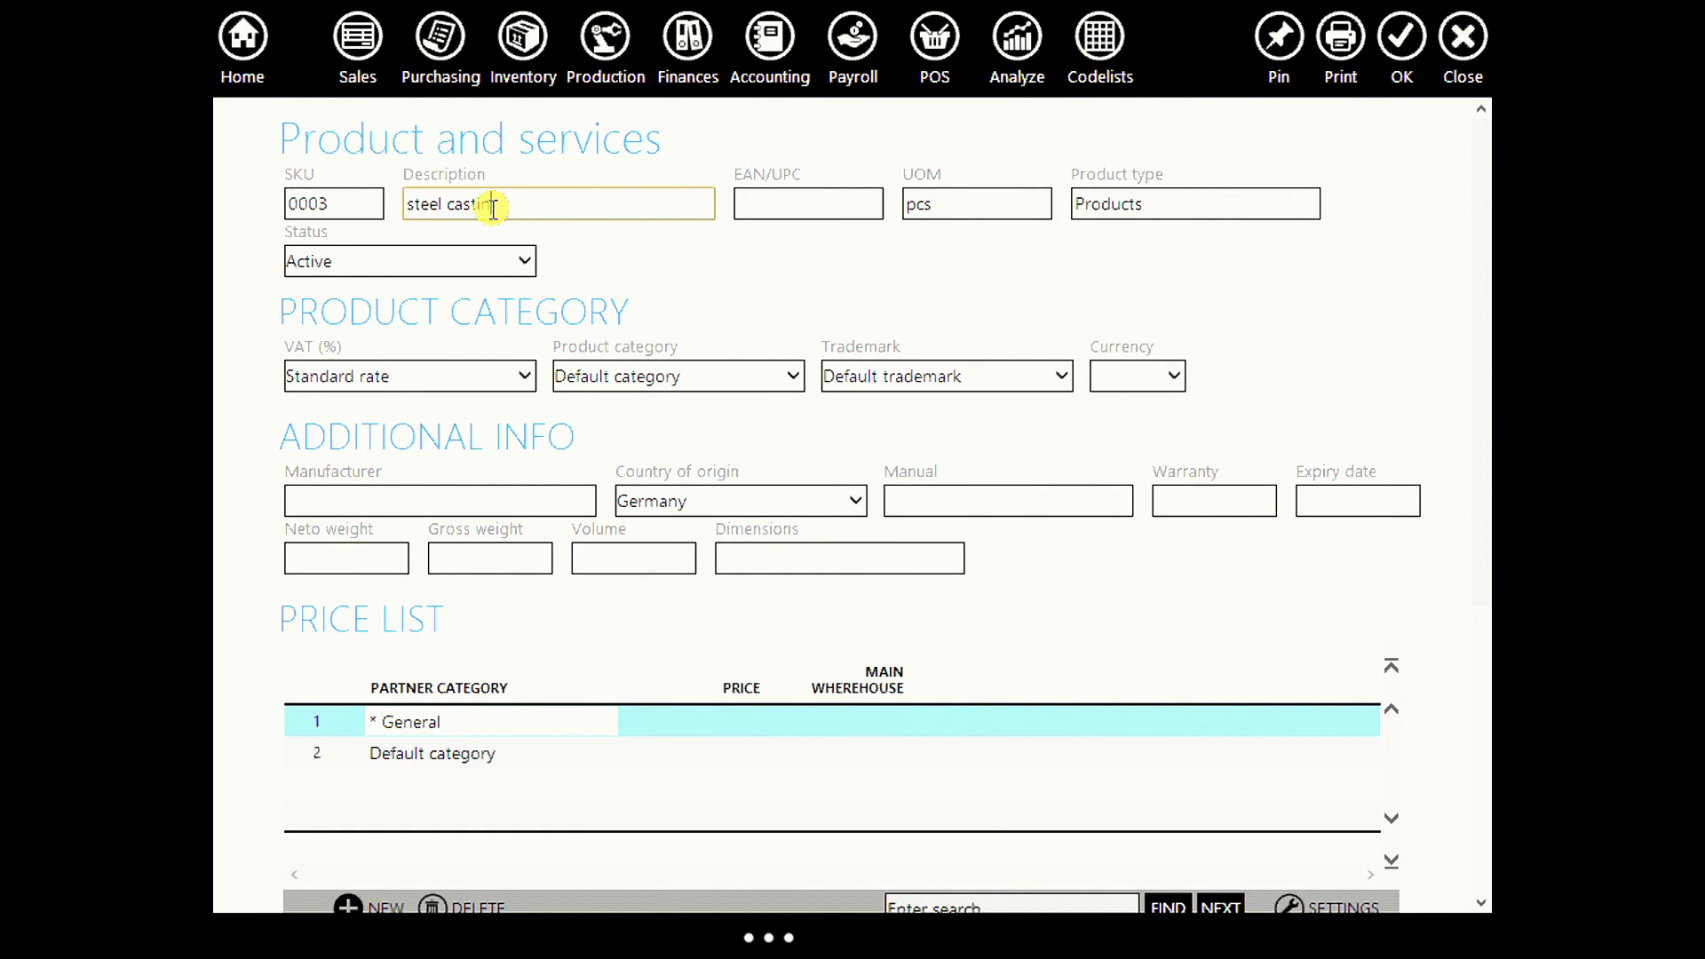
left_click(818, 201)
type("213")
double_click(945, 211)
type("m2")
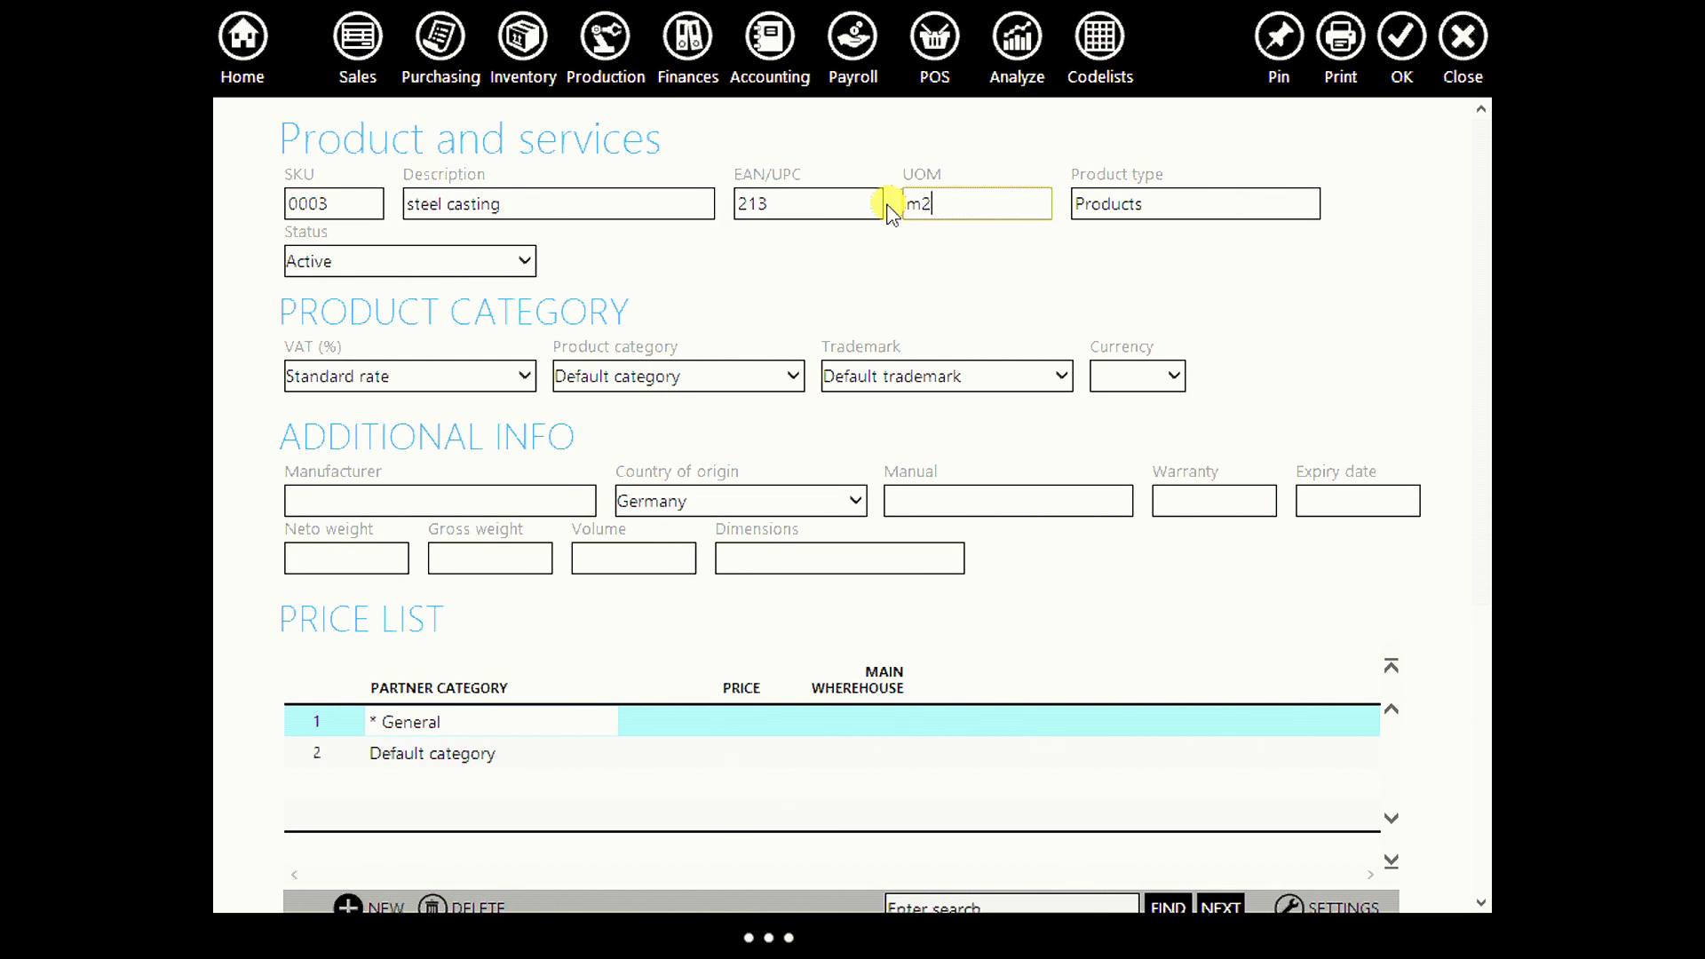
key("Return")
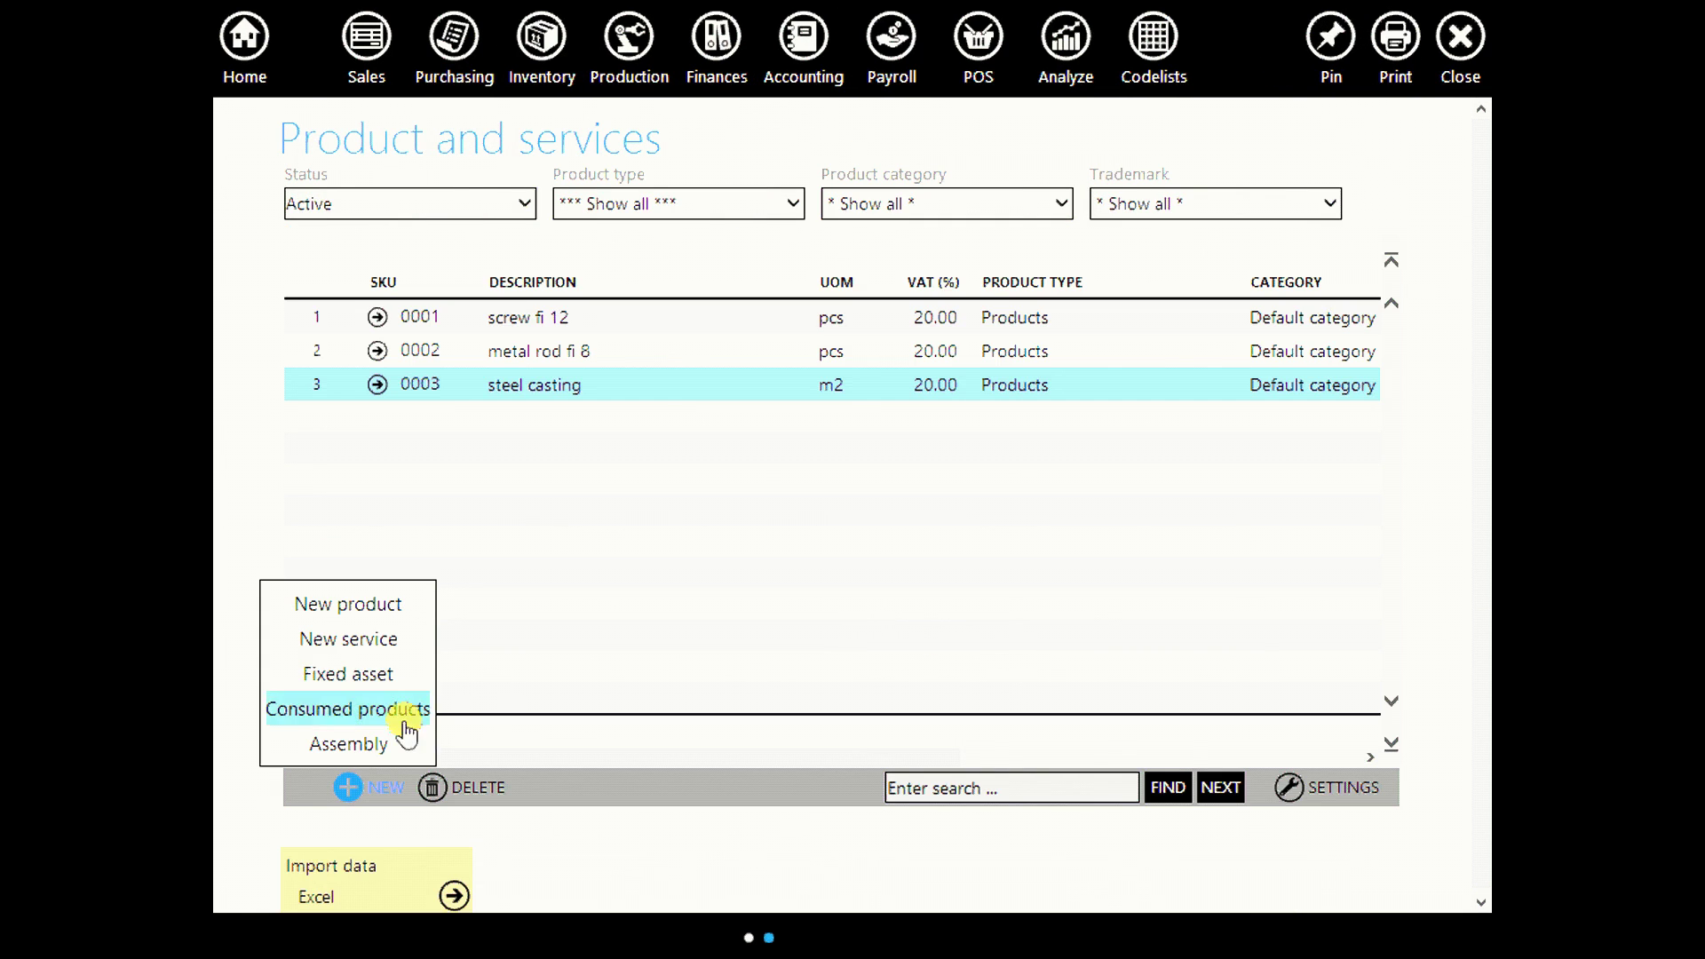
Create and save a new product described as "paint protective/basic" with EAN/UPC 13133 and unit of measure lit.
left_click(388, 602)
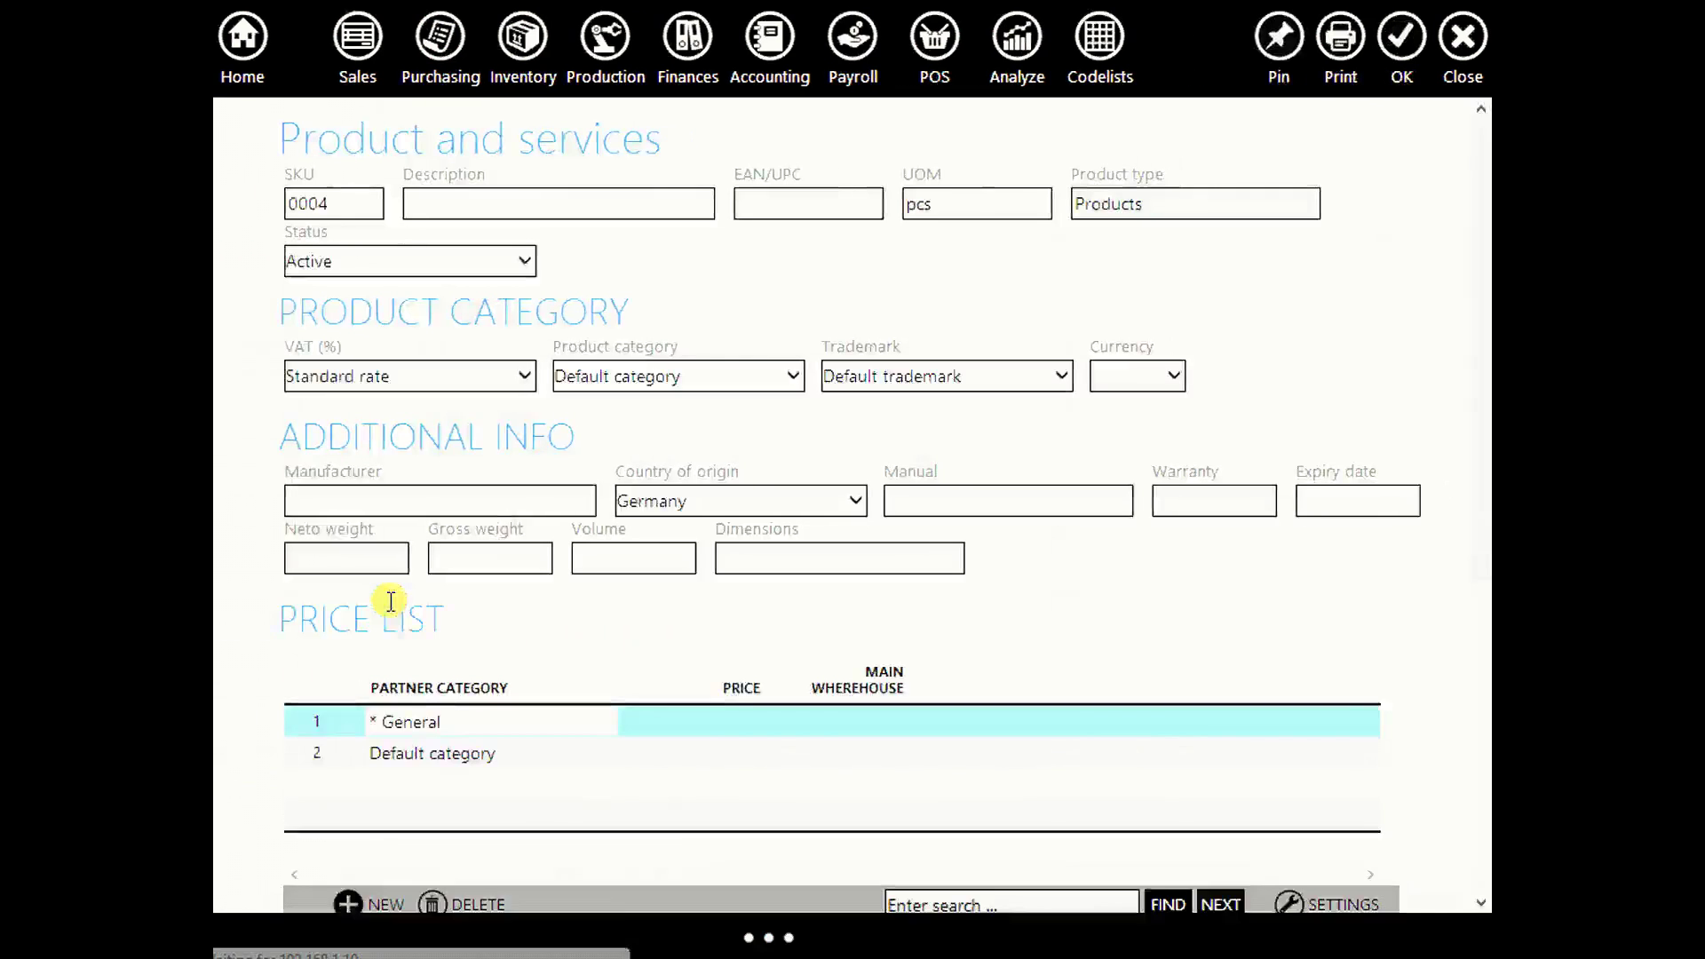
left_click(502, 188)
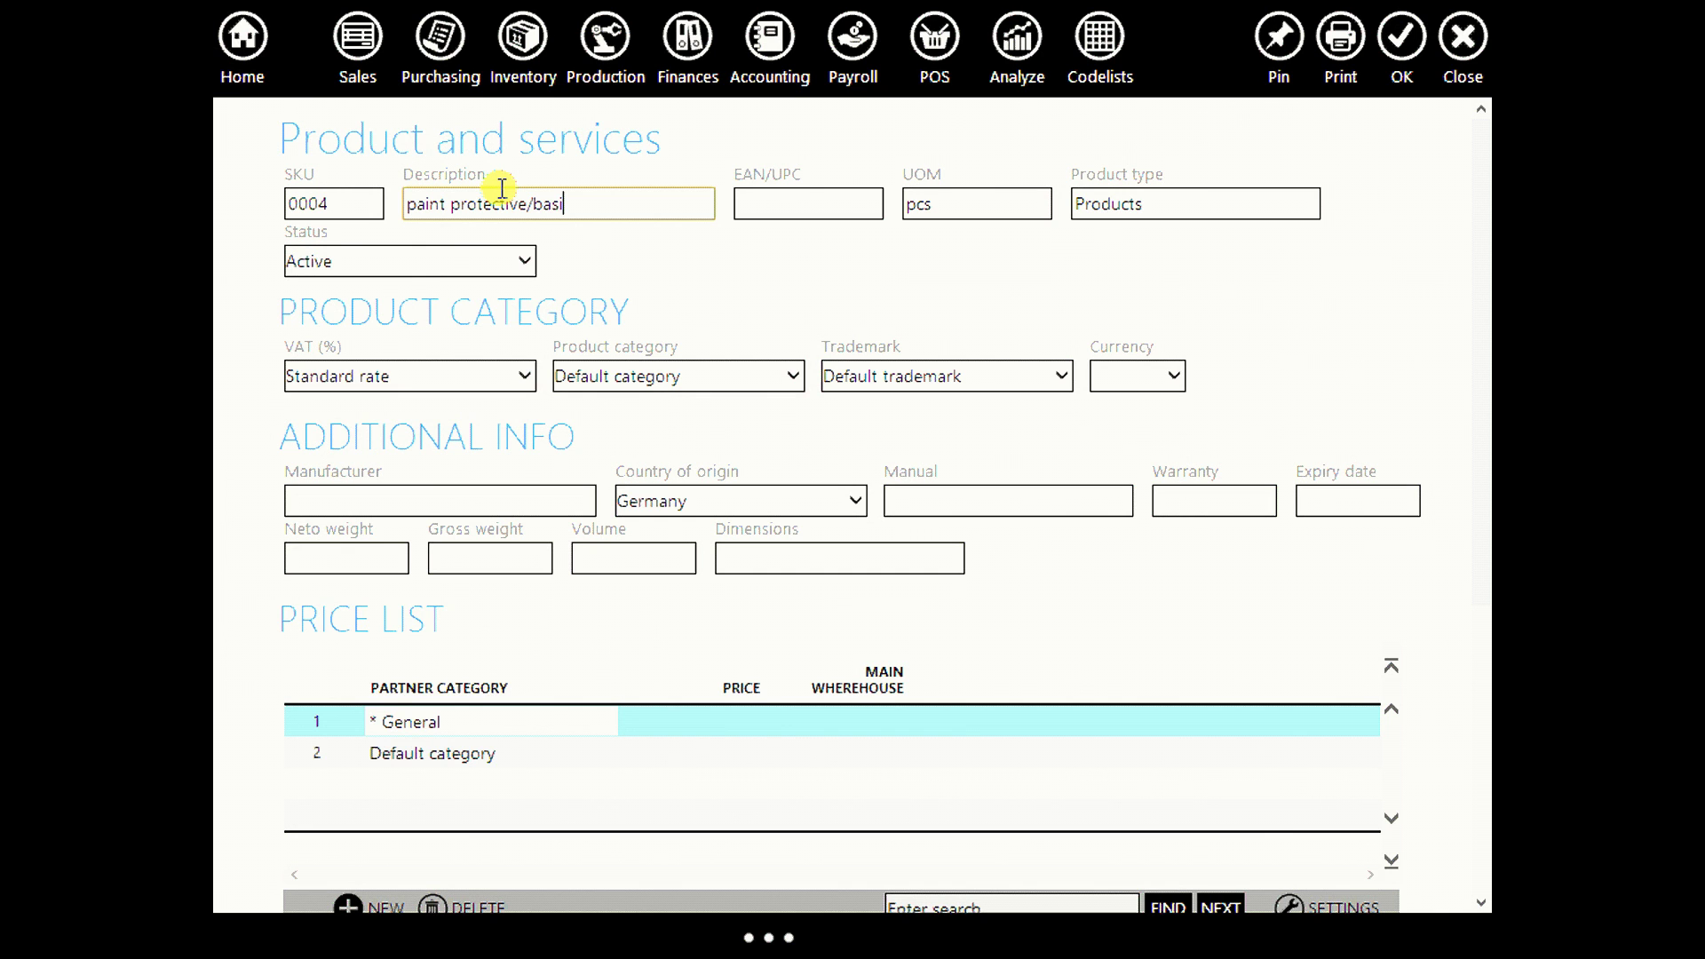
left_click(813, 194)
type("13133")
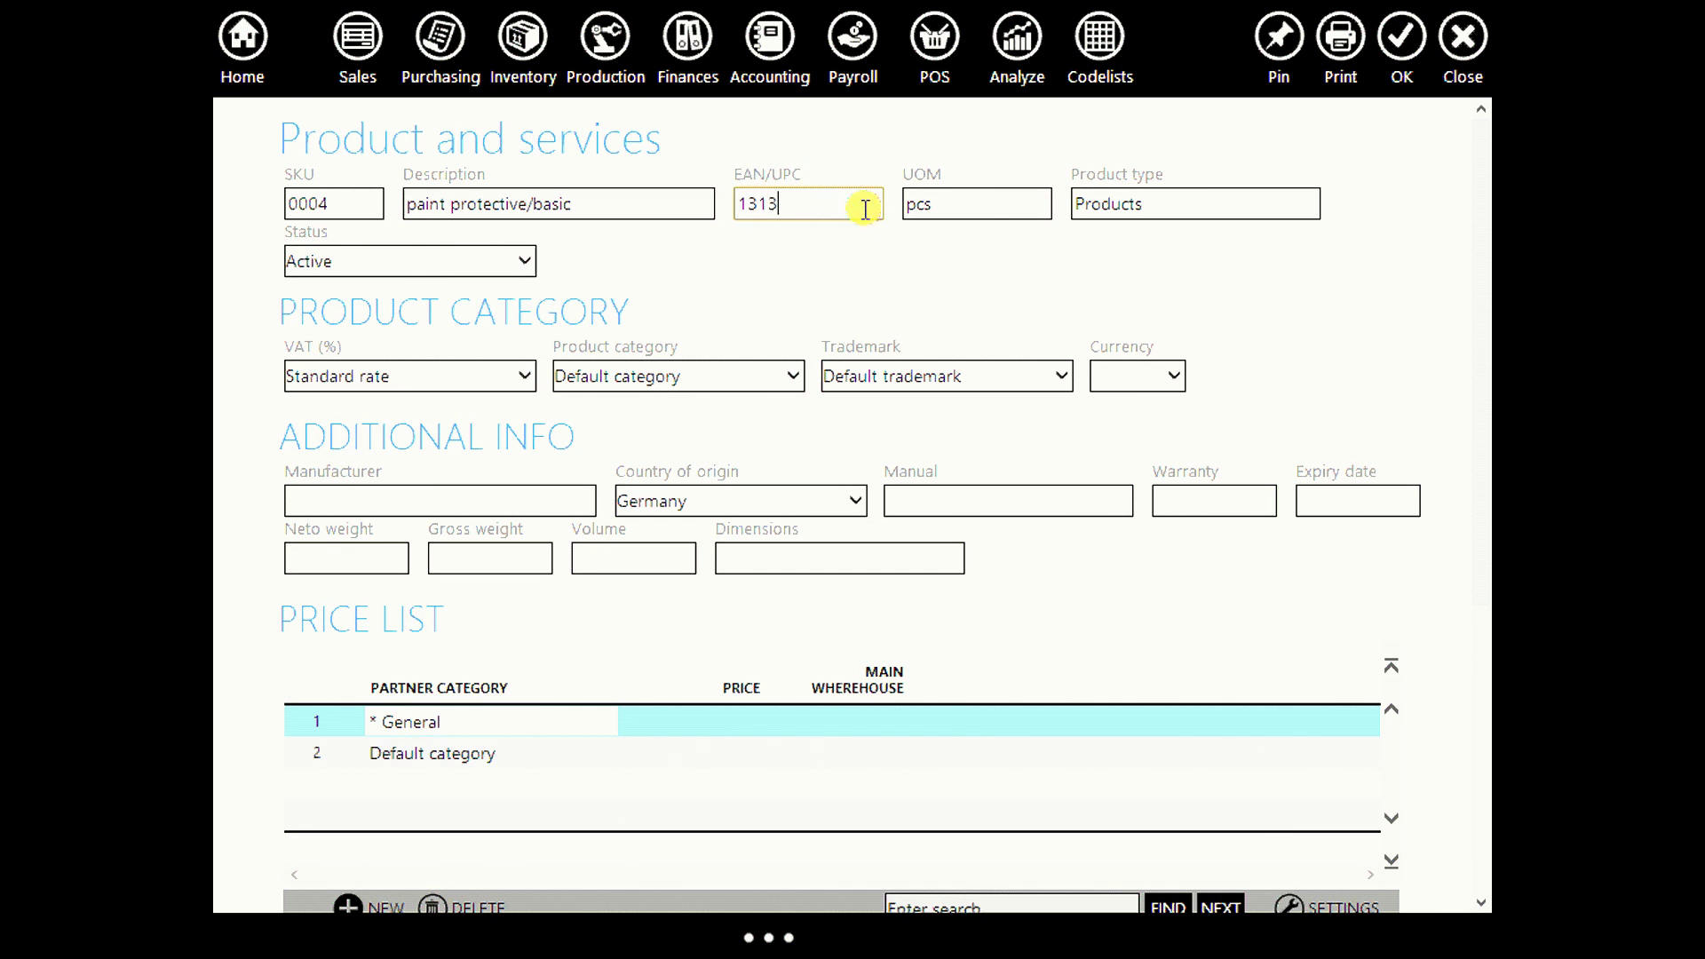
left_click(977, 204)
type("lit")
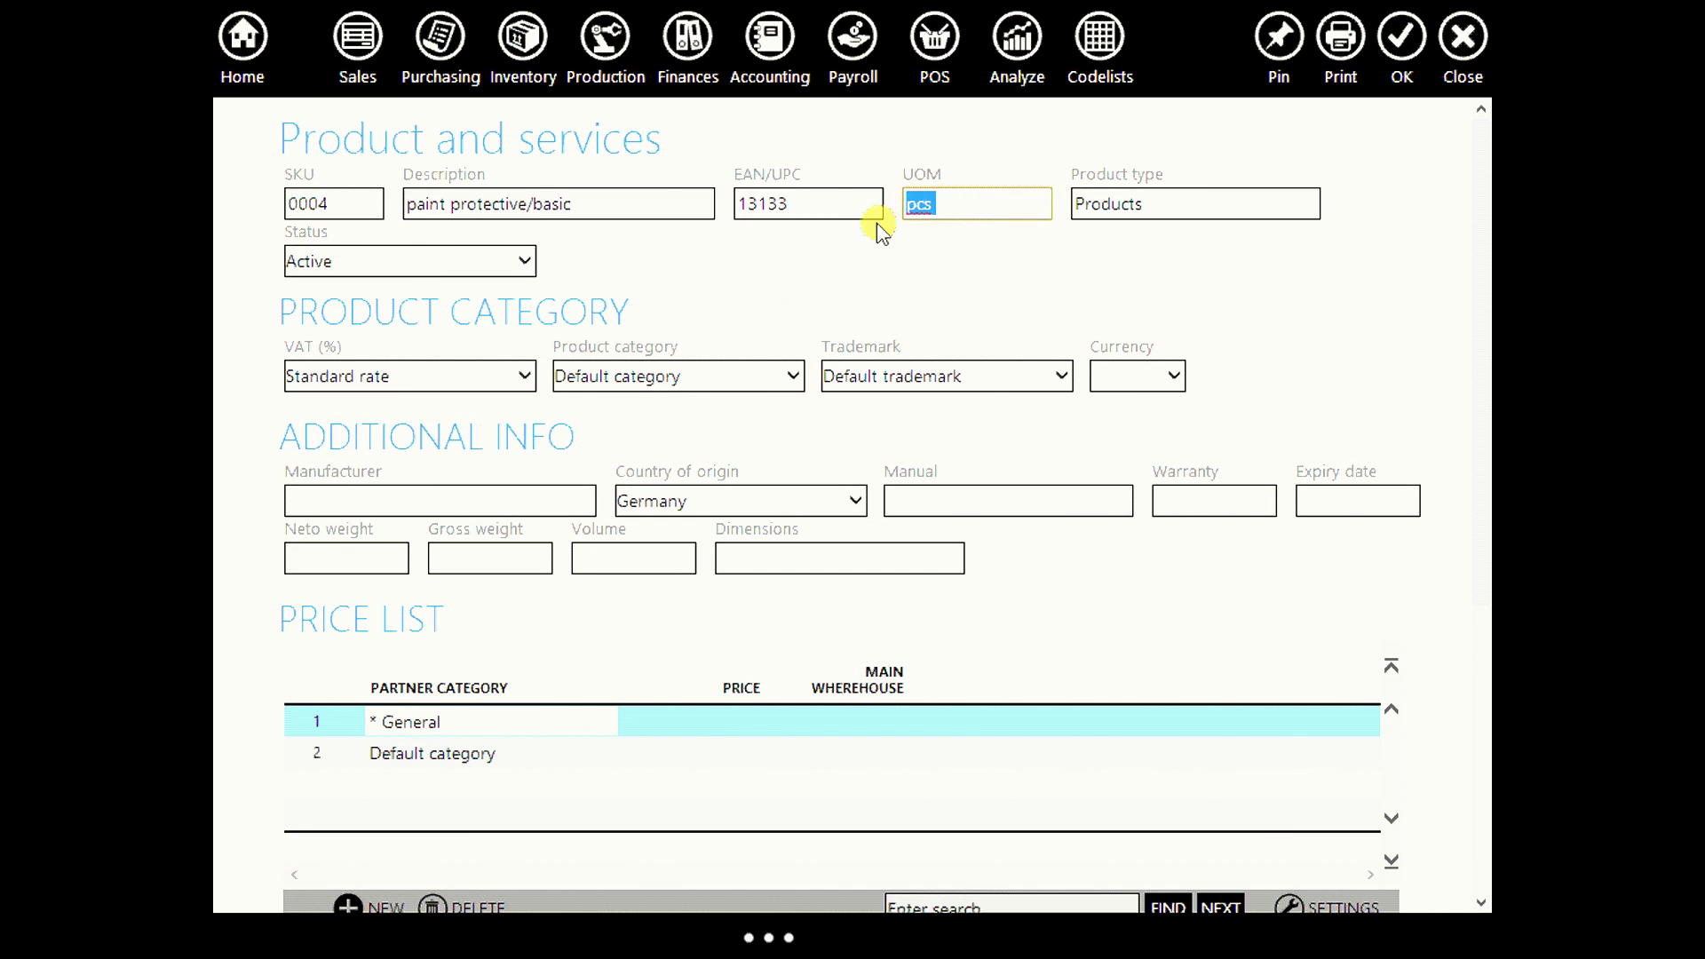
key("Return")
Create and save a new product described as "paint- white" with EAN/UPC 3343 and unit of measure lit.
left_click(346, 790)
left_click(377, 611)
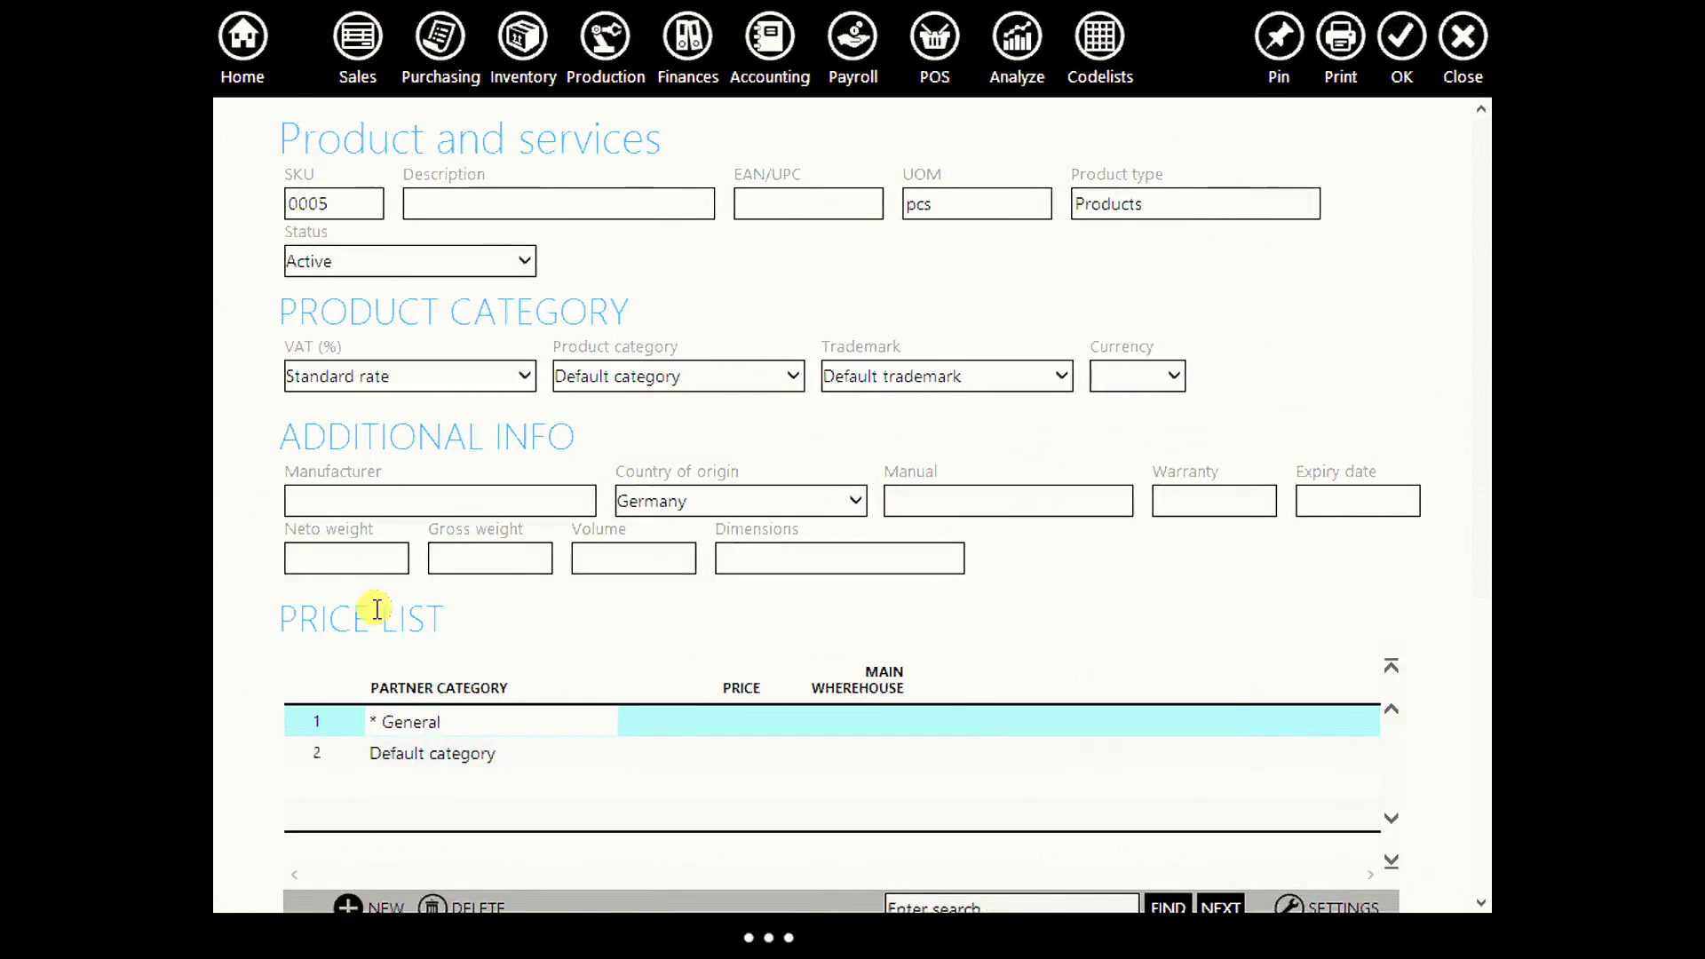
left_click(559, 206)
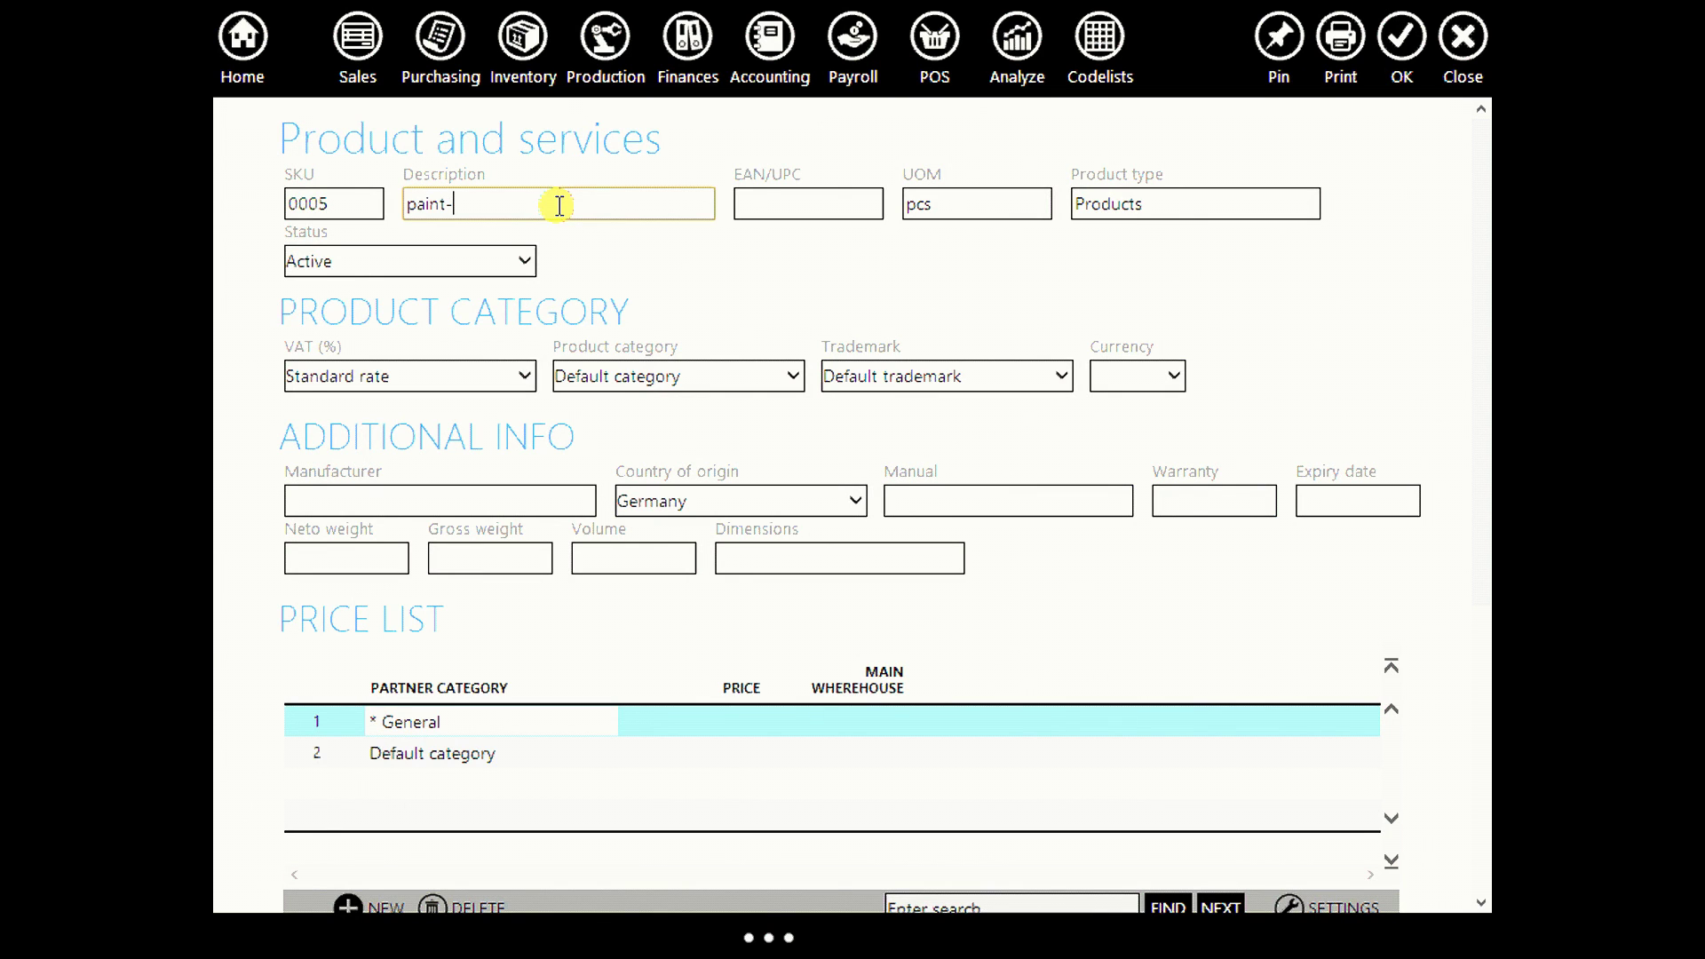
type("paint- white")
left_click(805, 206)
type("3343")
key("Tab")
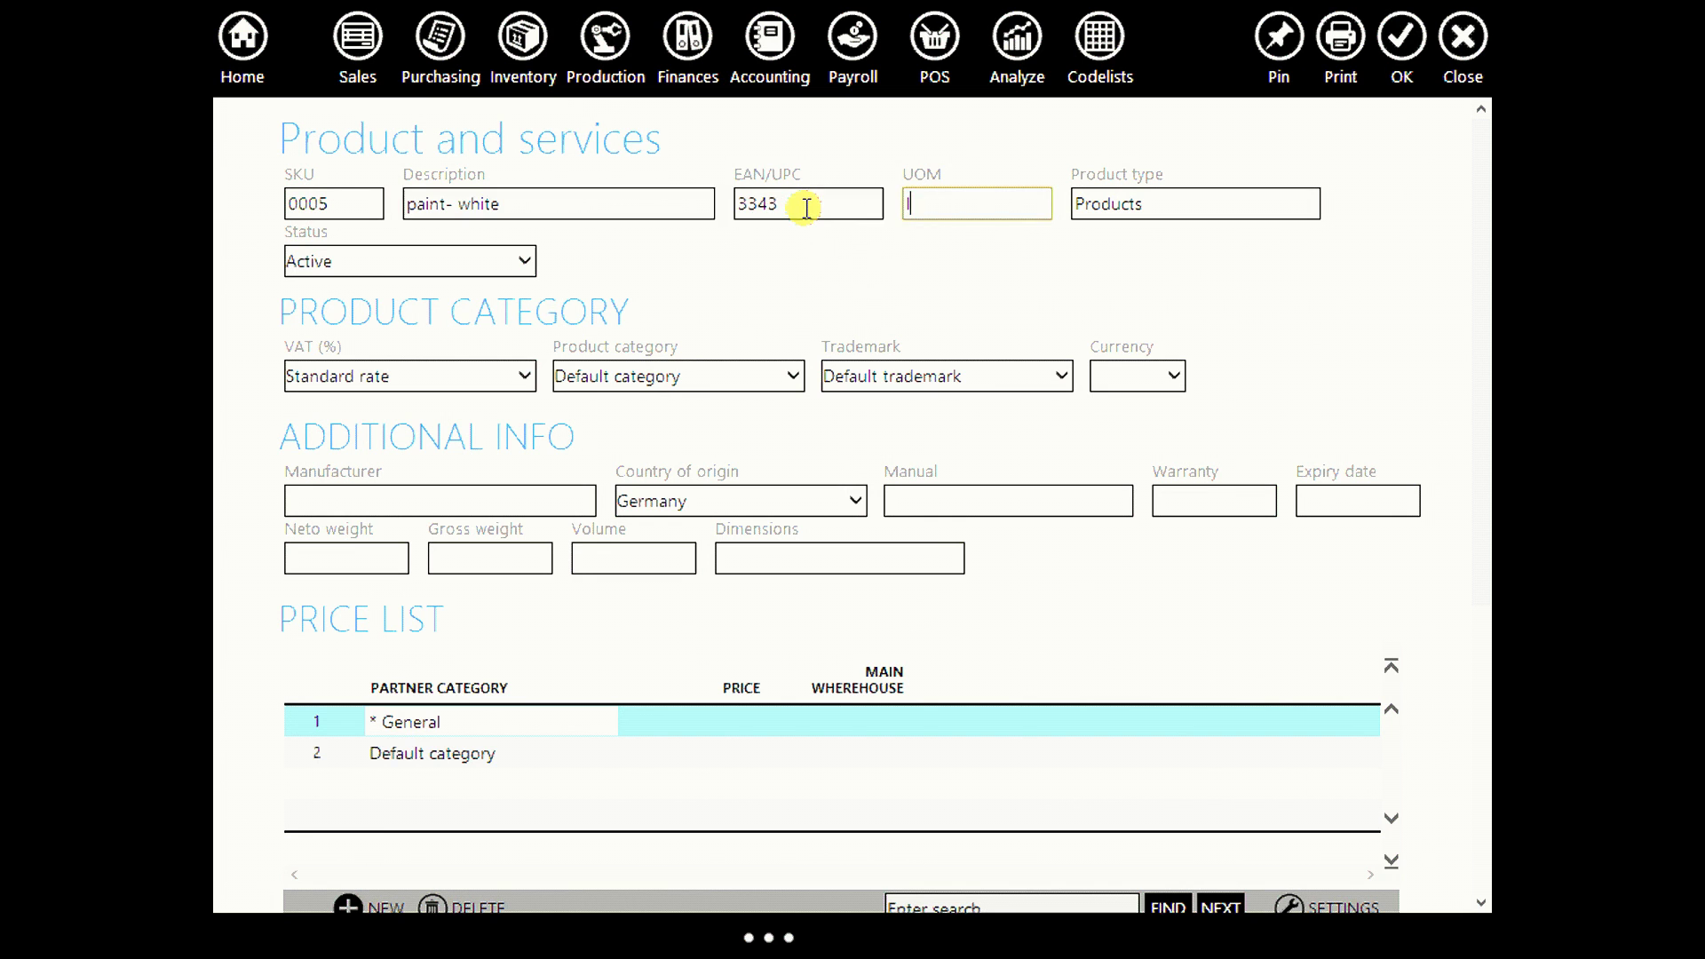
type("lit")
key("Return")
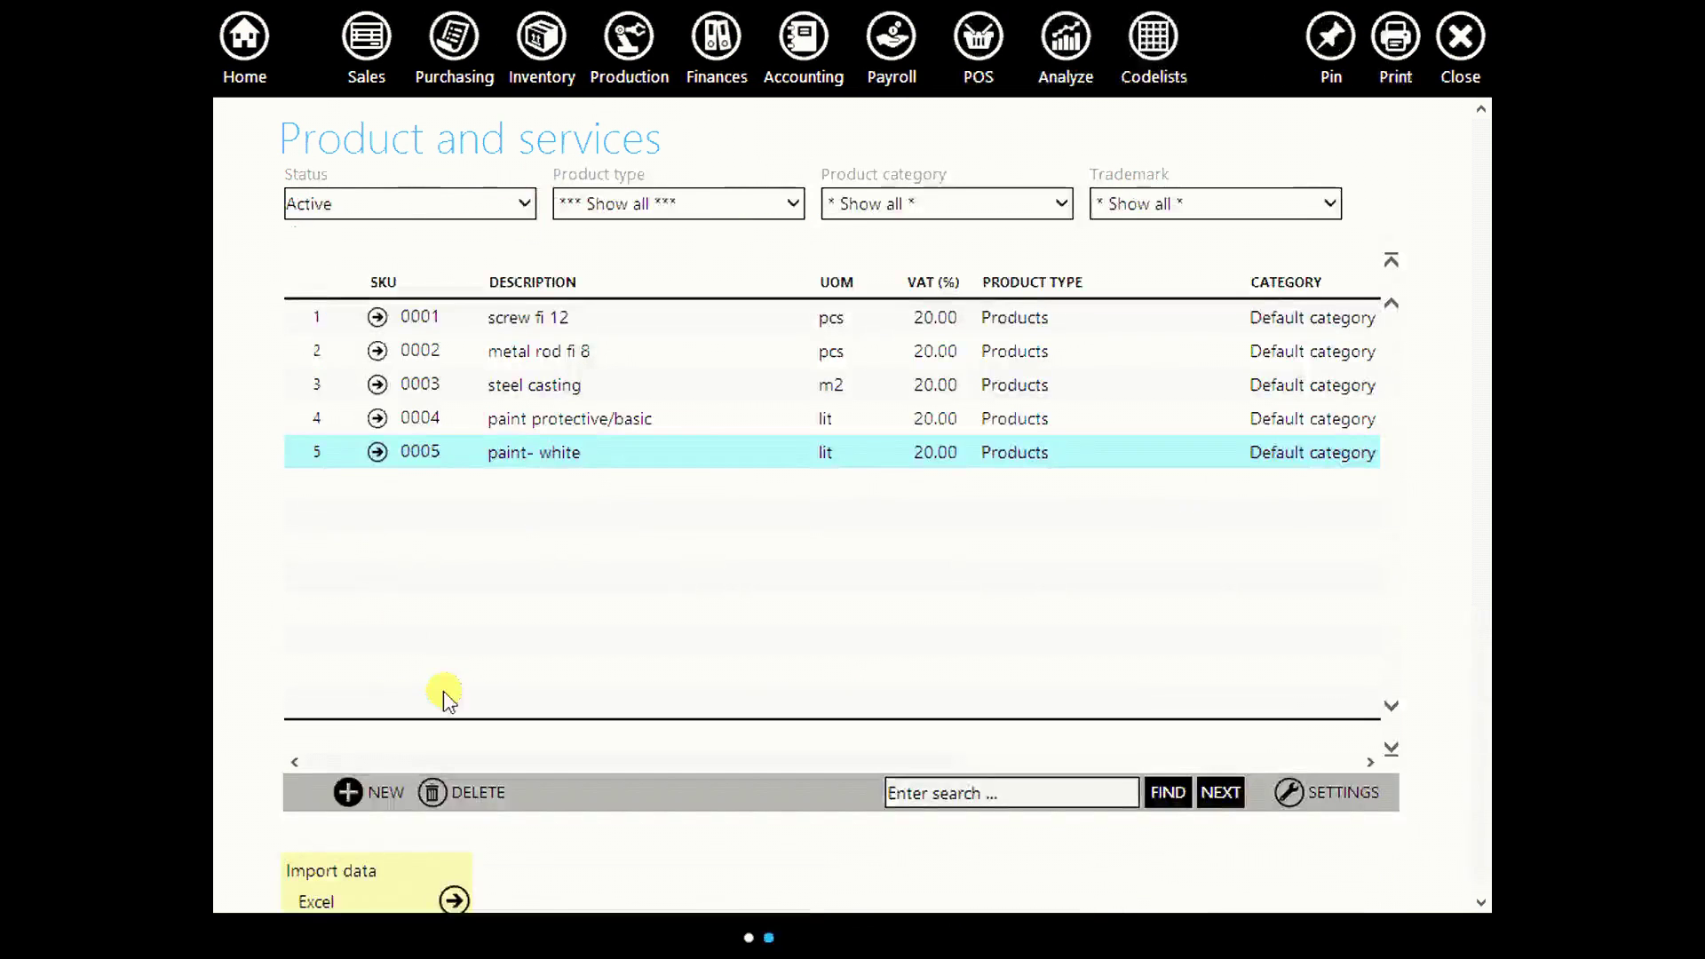
Create and save a new product described as "furniture foam" with EAN/UPC 231321 and unit of measure m2.
left_click(359, 791)
left_click(382, 611)
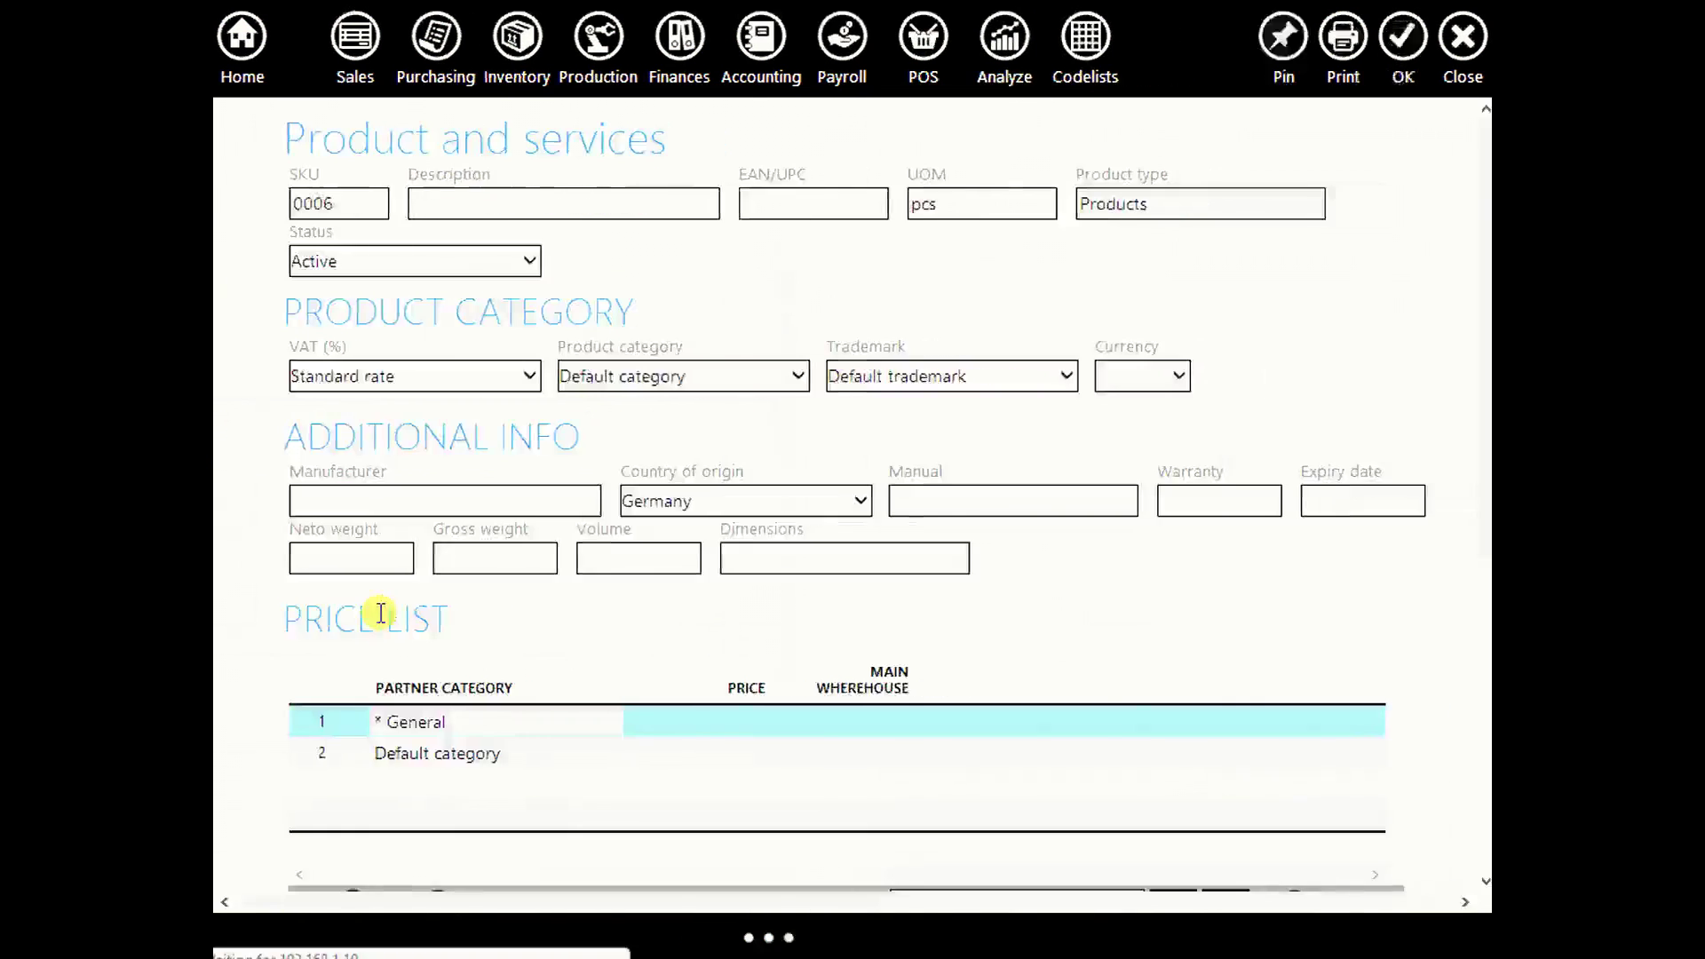
left_click(506, 206)
type("furniture foam")
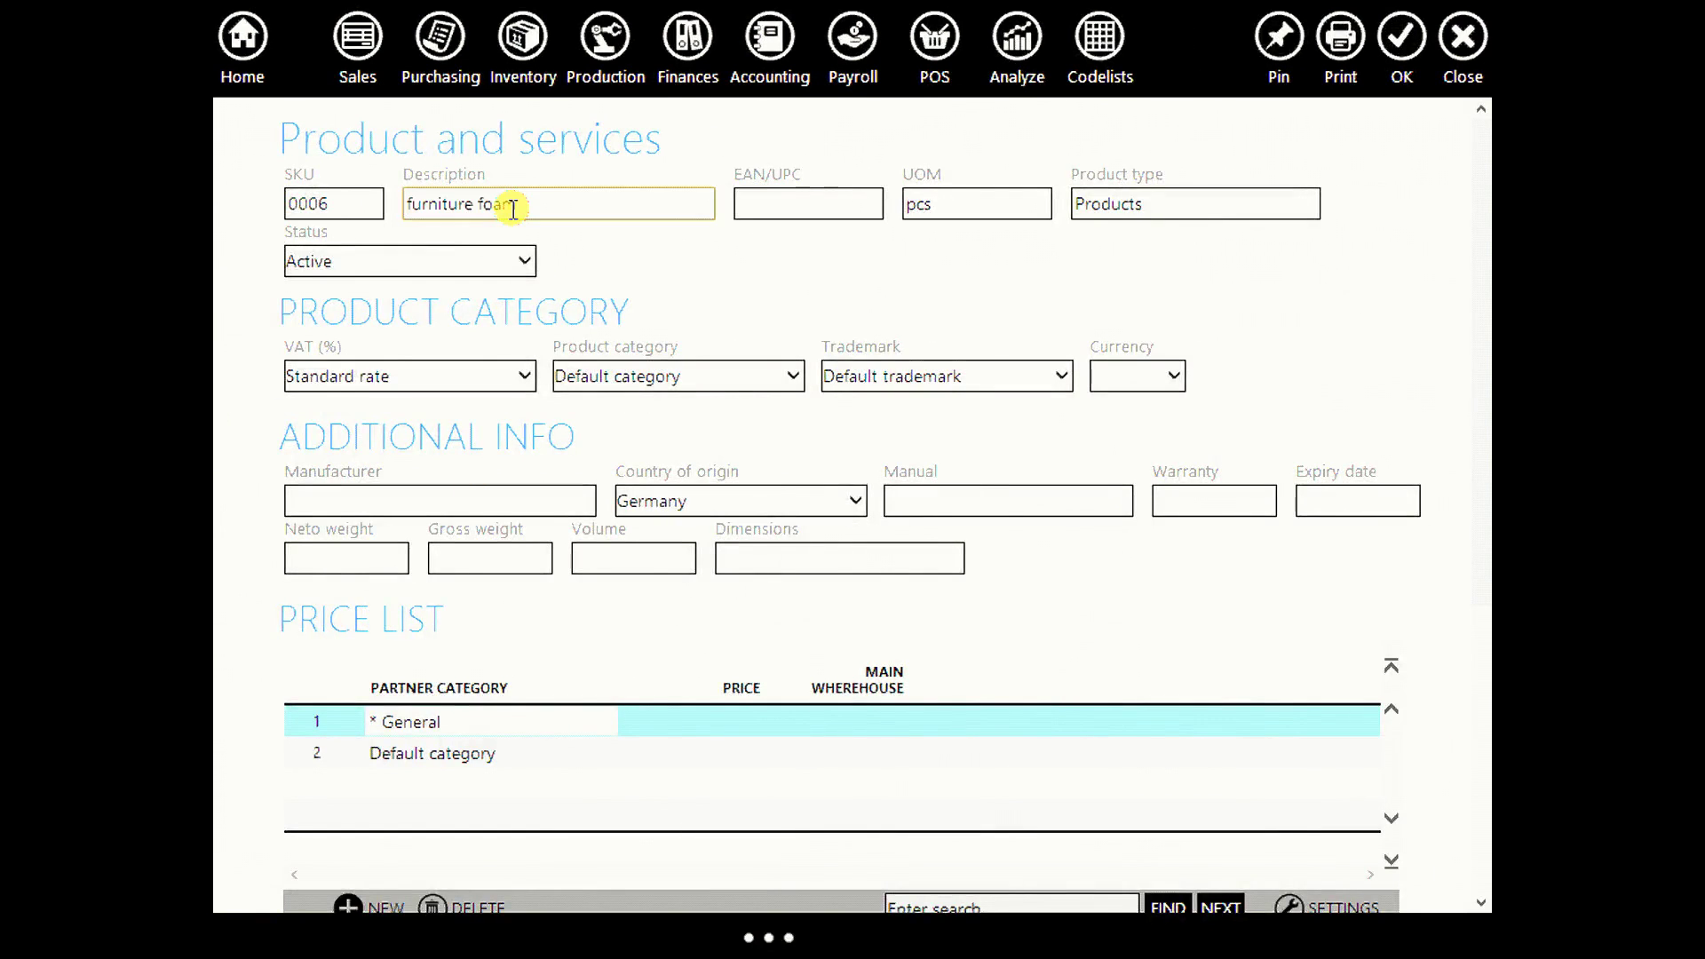
left_click(808, 202)
type("231321")
left_click(910, 206)
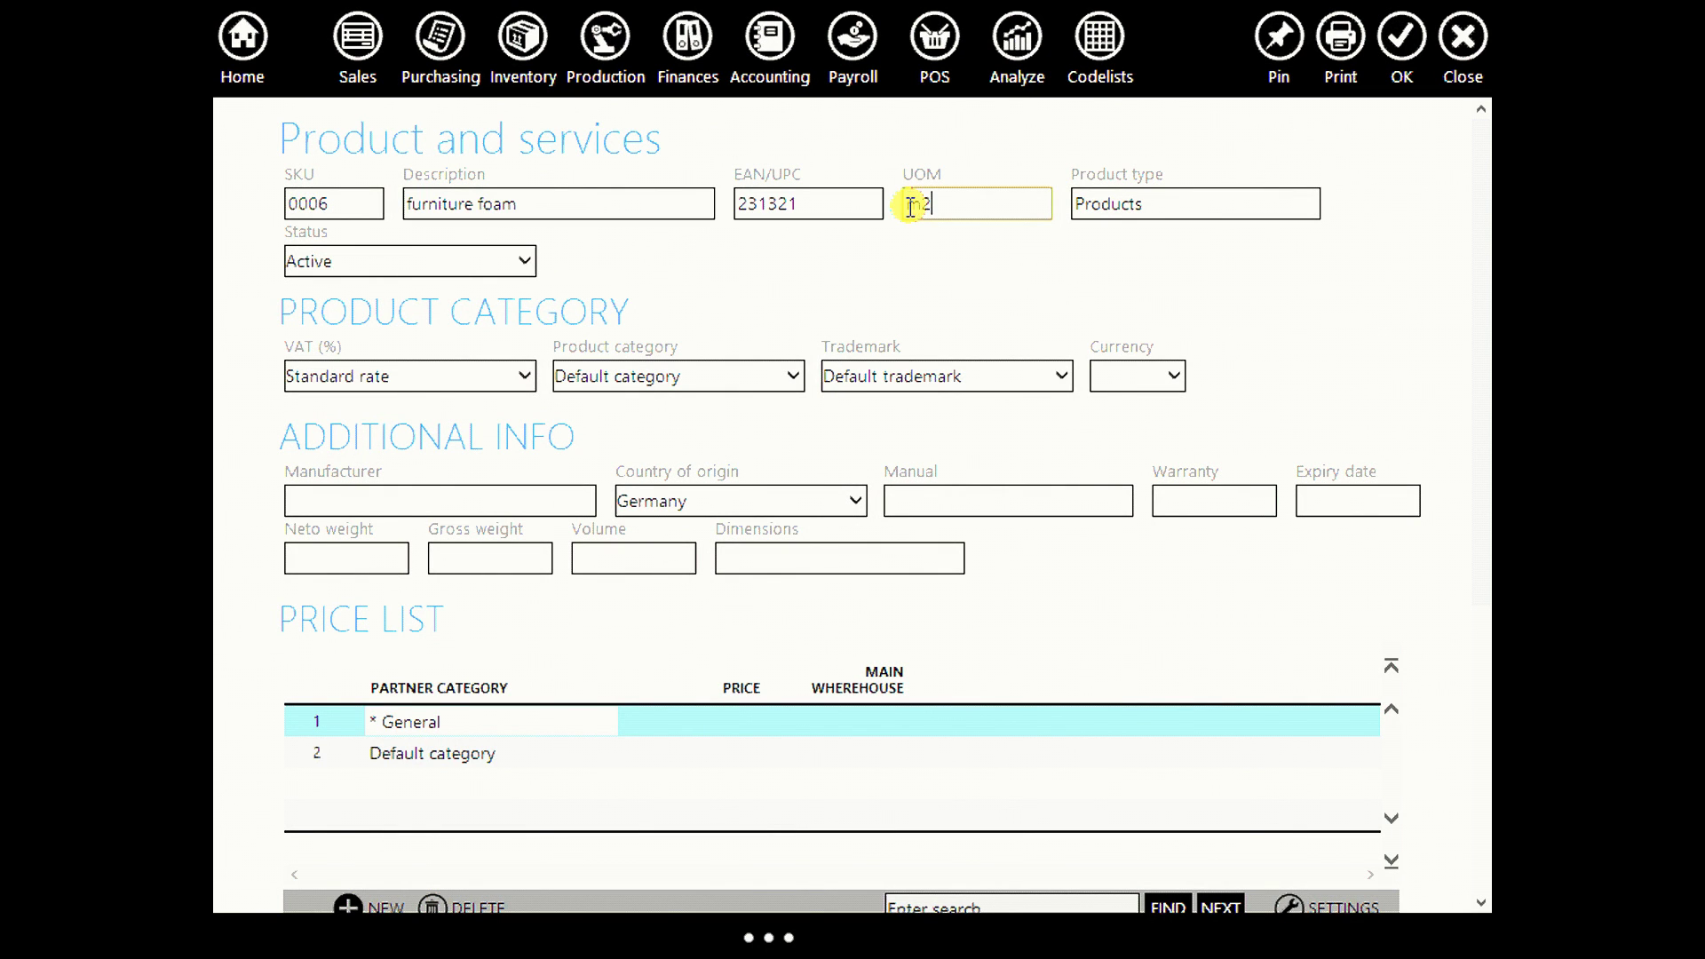
left_click(1400, 37)
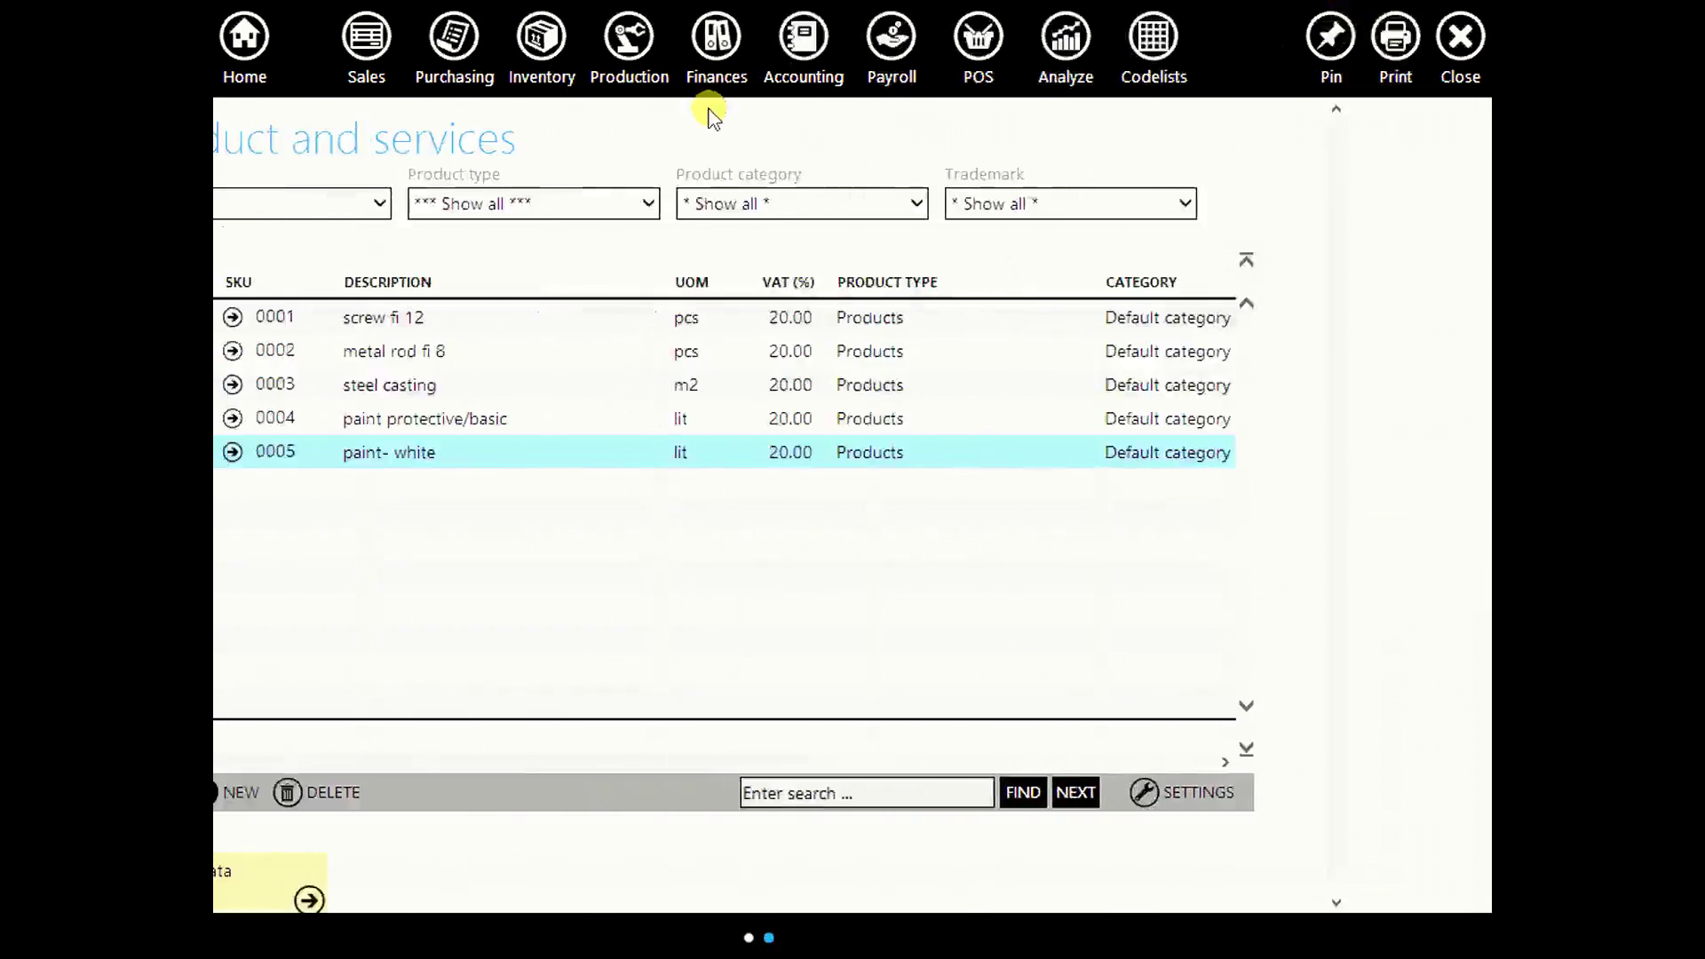
Create and save a new product described as "cloth" with EAN/UPC 2213 and unit of measure m2.
left_click(346, 793)
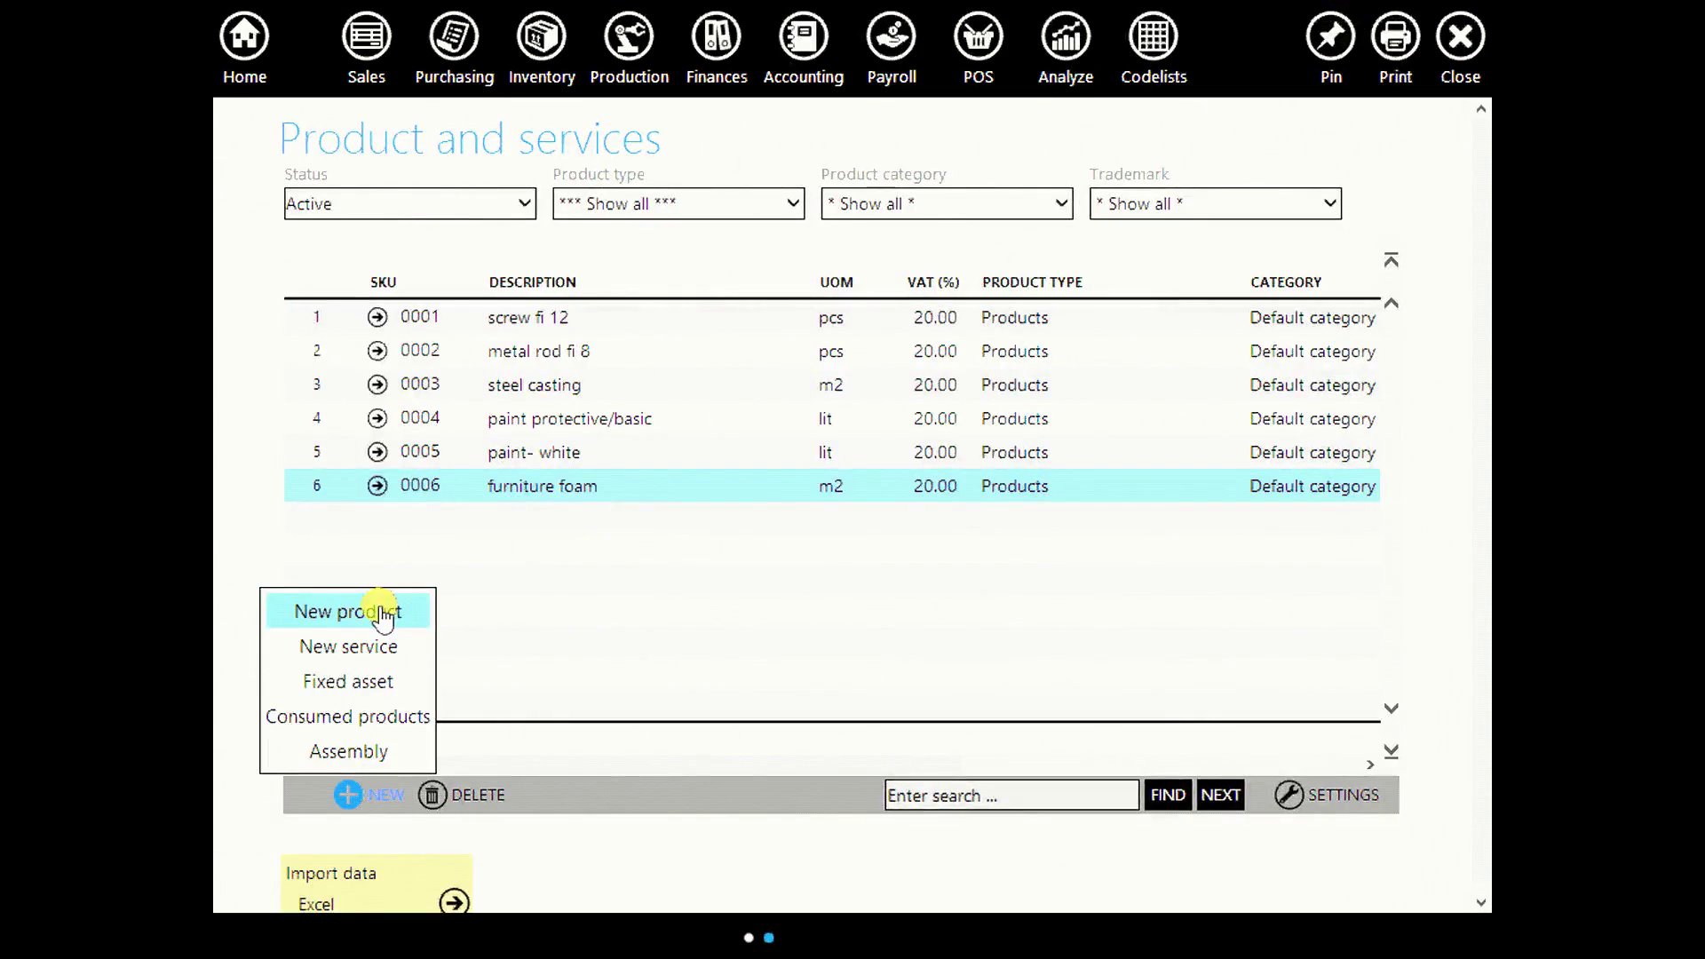
left_click(338, 610)
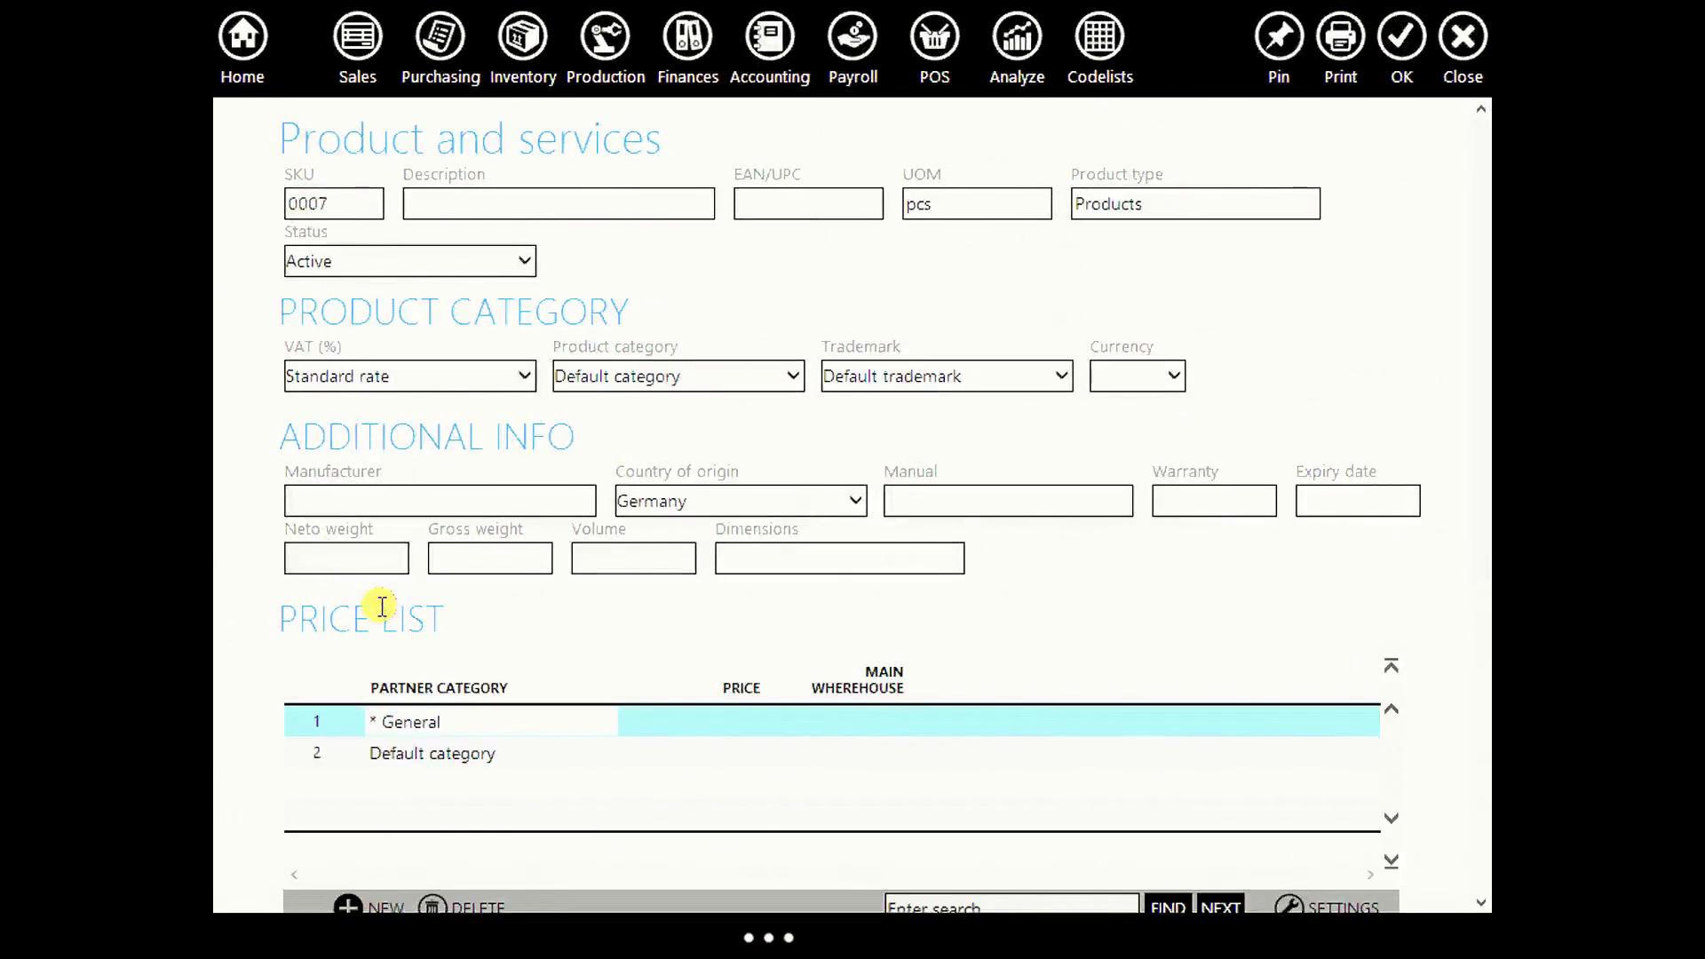
left_click(703, 213)
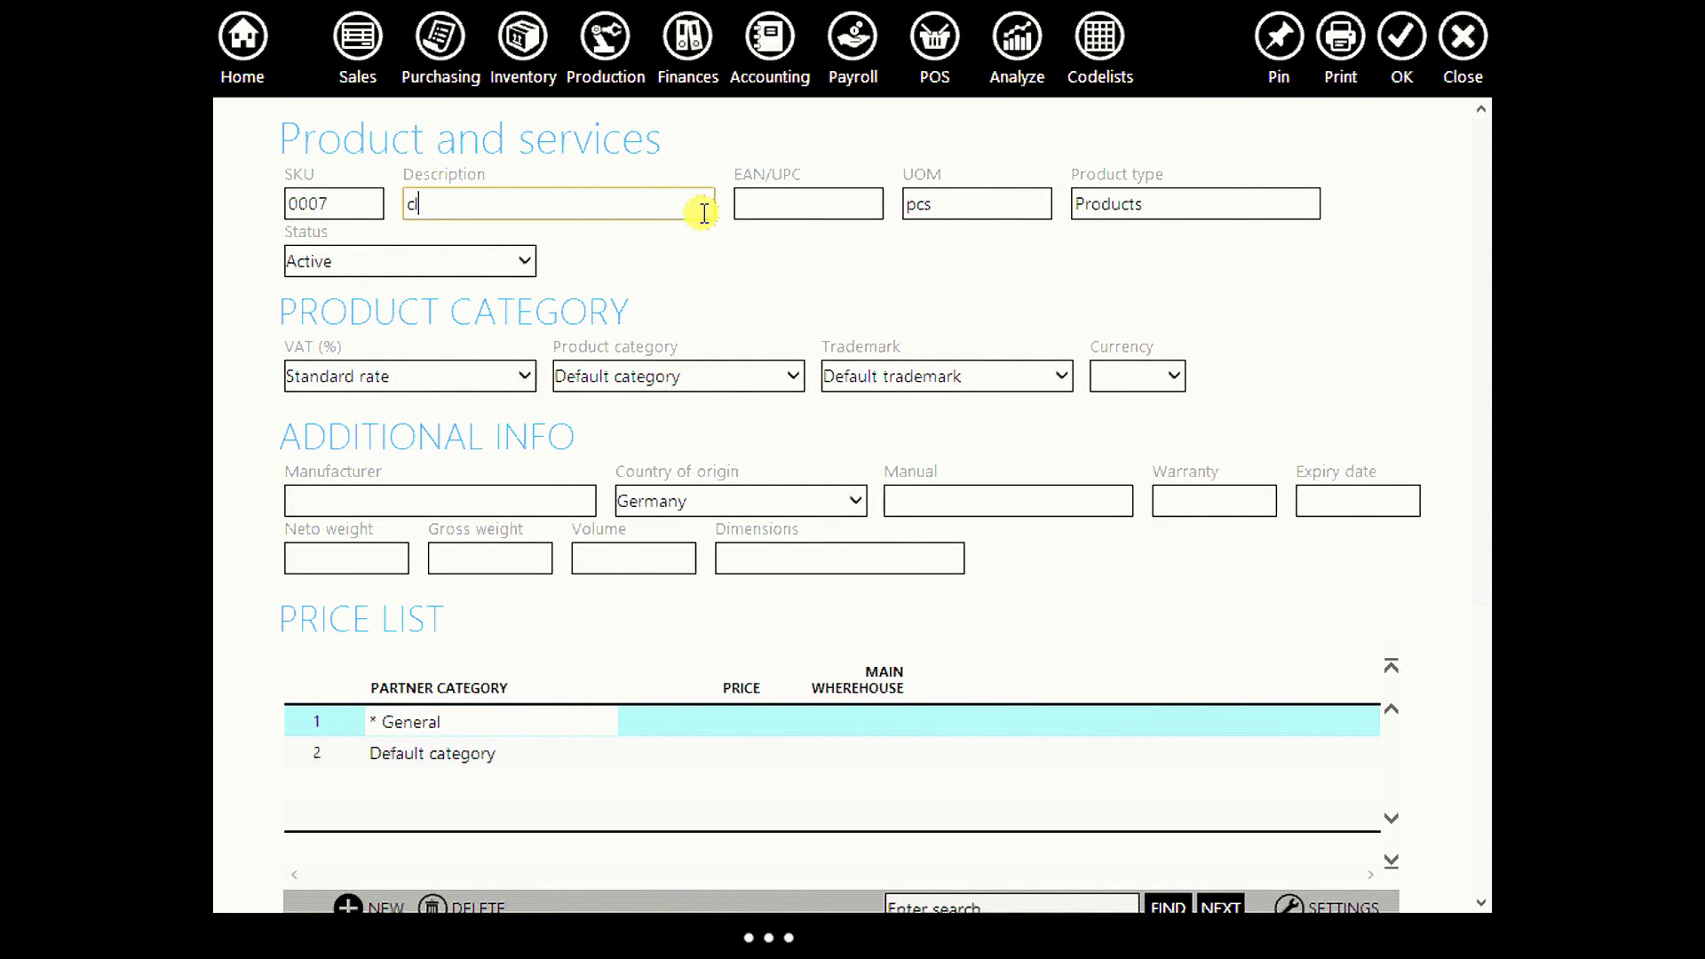
left_click(795, 213)
type("2213")
key("Tab")
type("m2")
left_click(1403, 43)
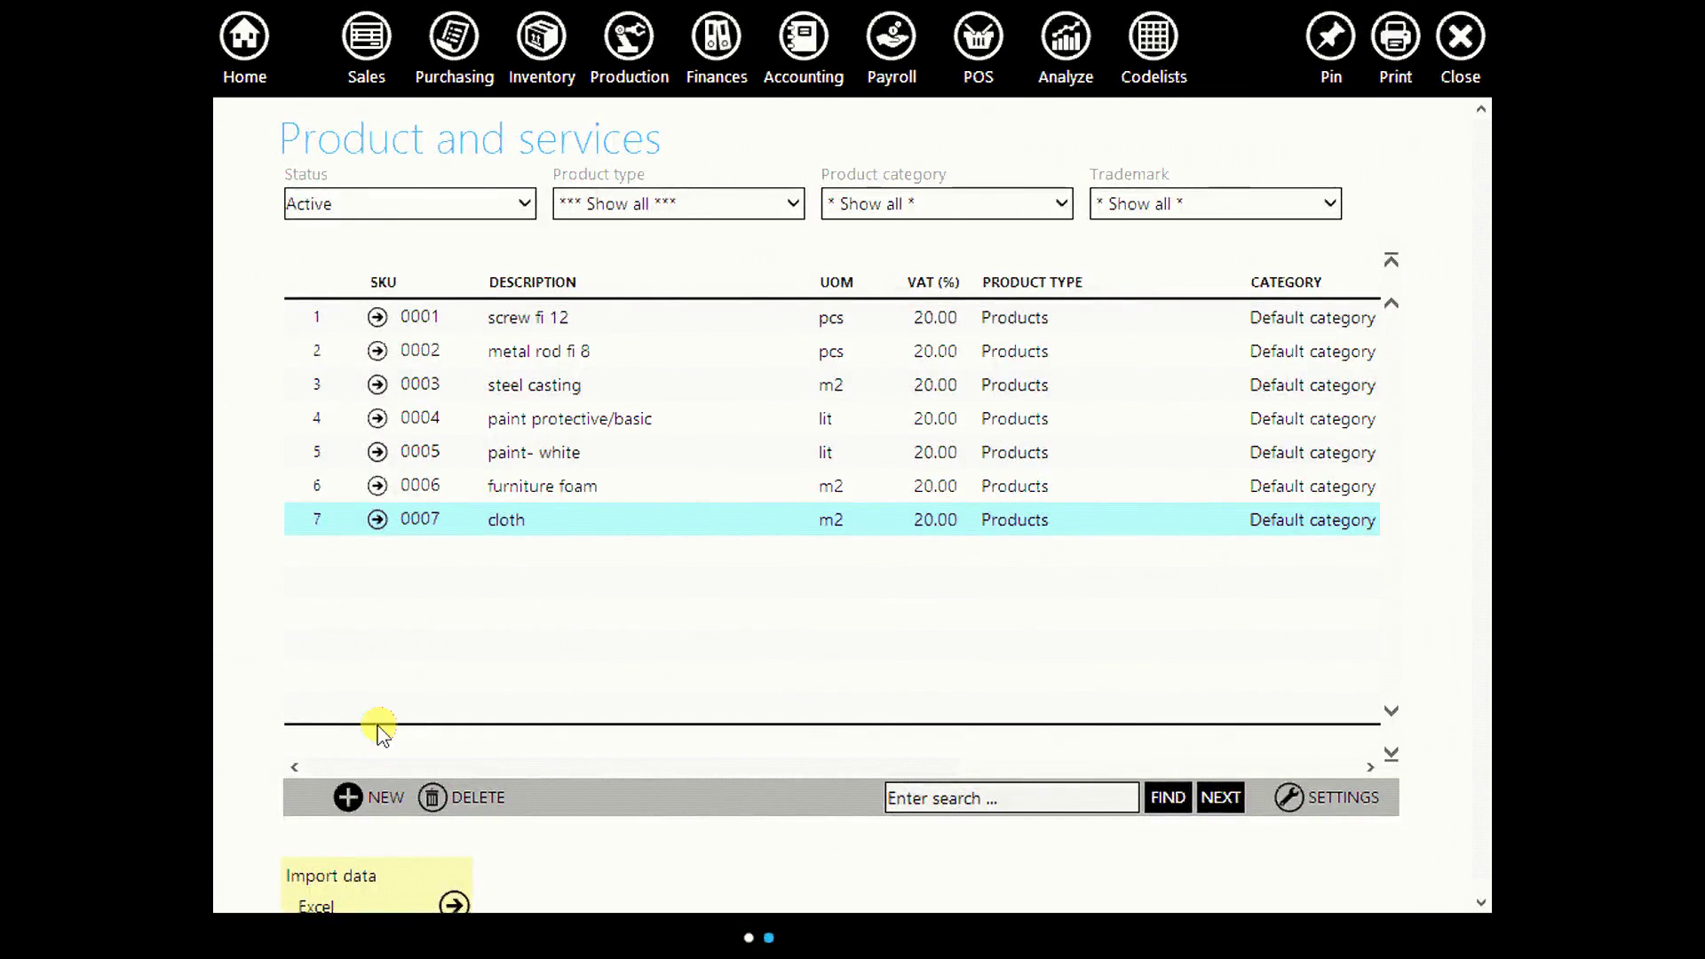
Create and save a new product described as "plastics" with EAN/UPC 213213.
left_click(348, 796)
left_click(371, 614)
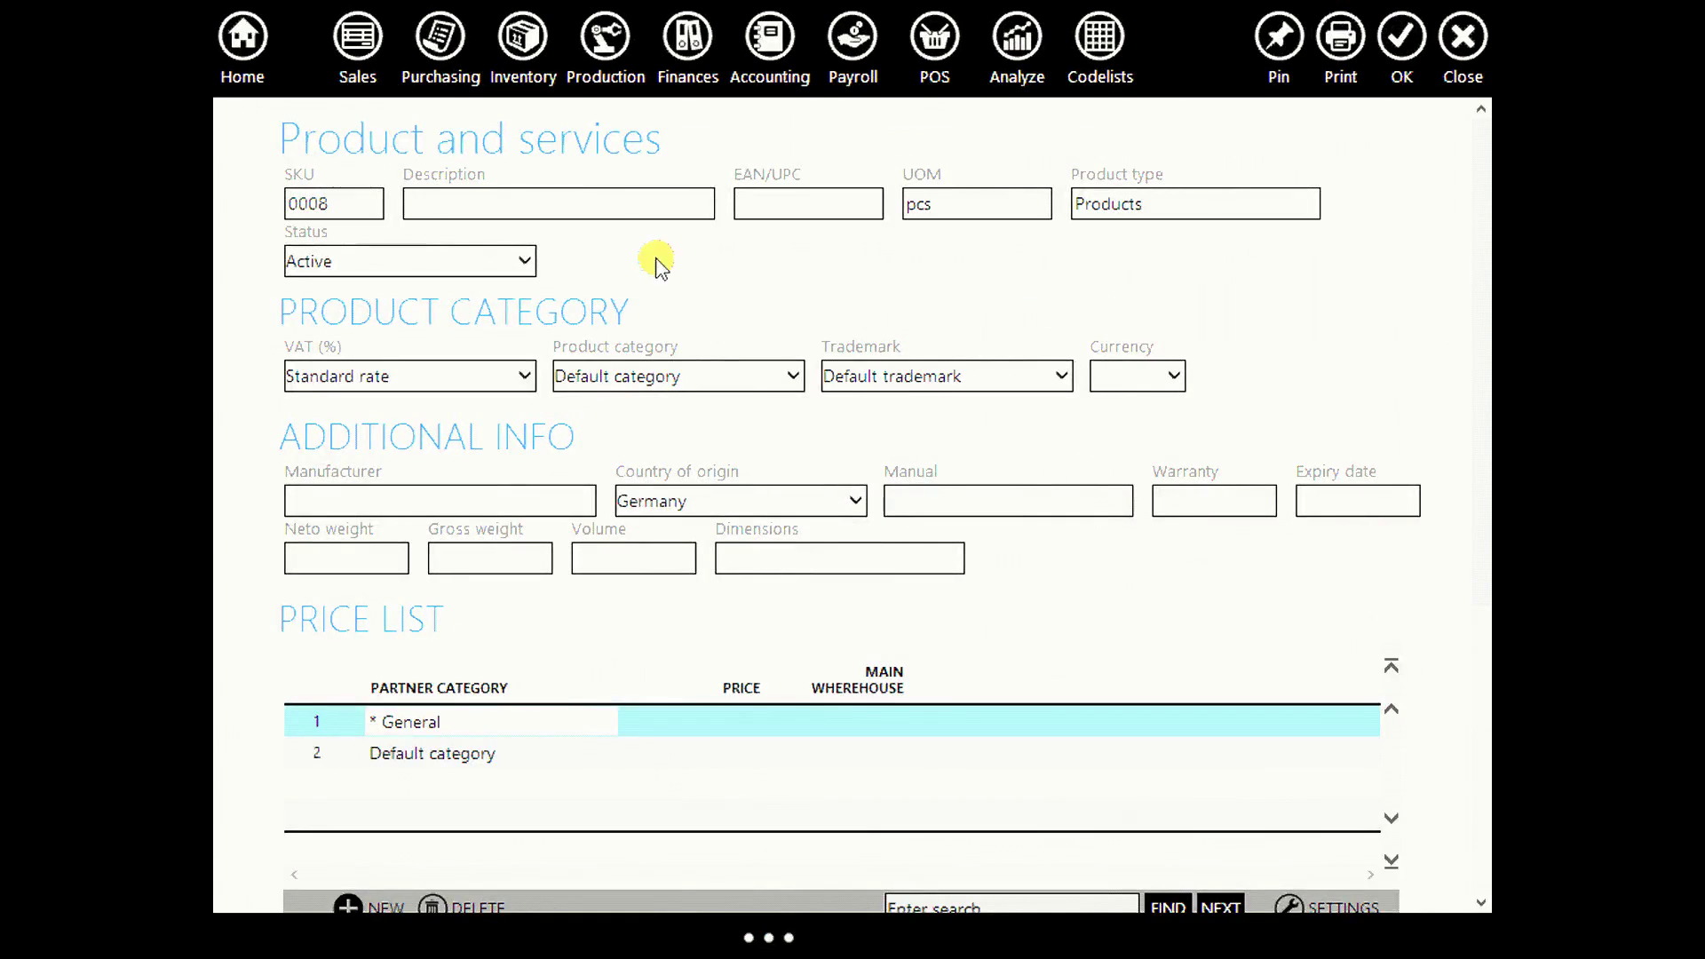
left_click(573, 197)
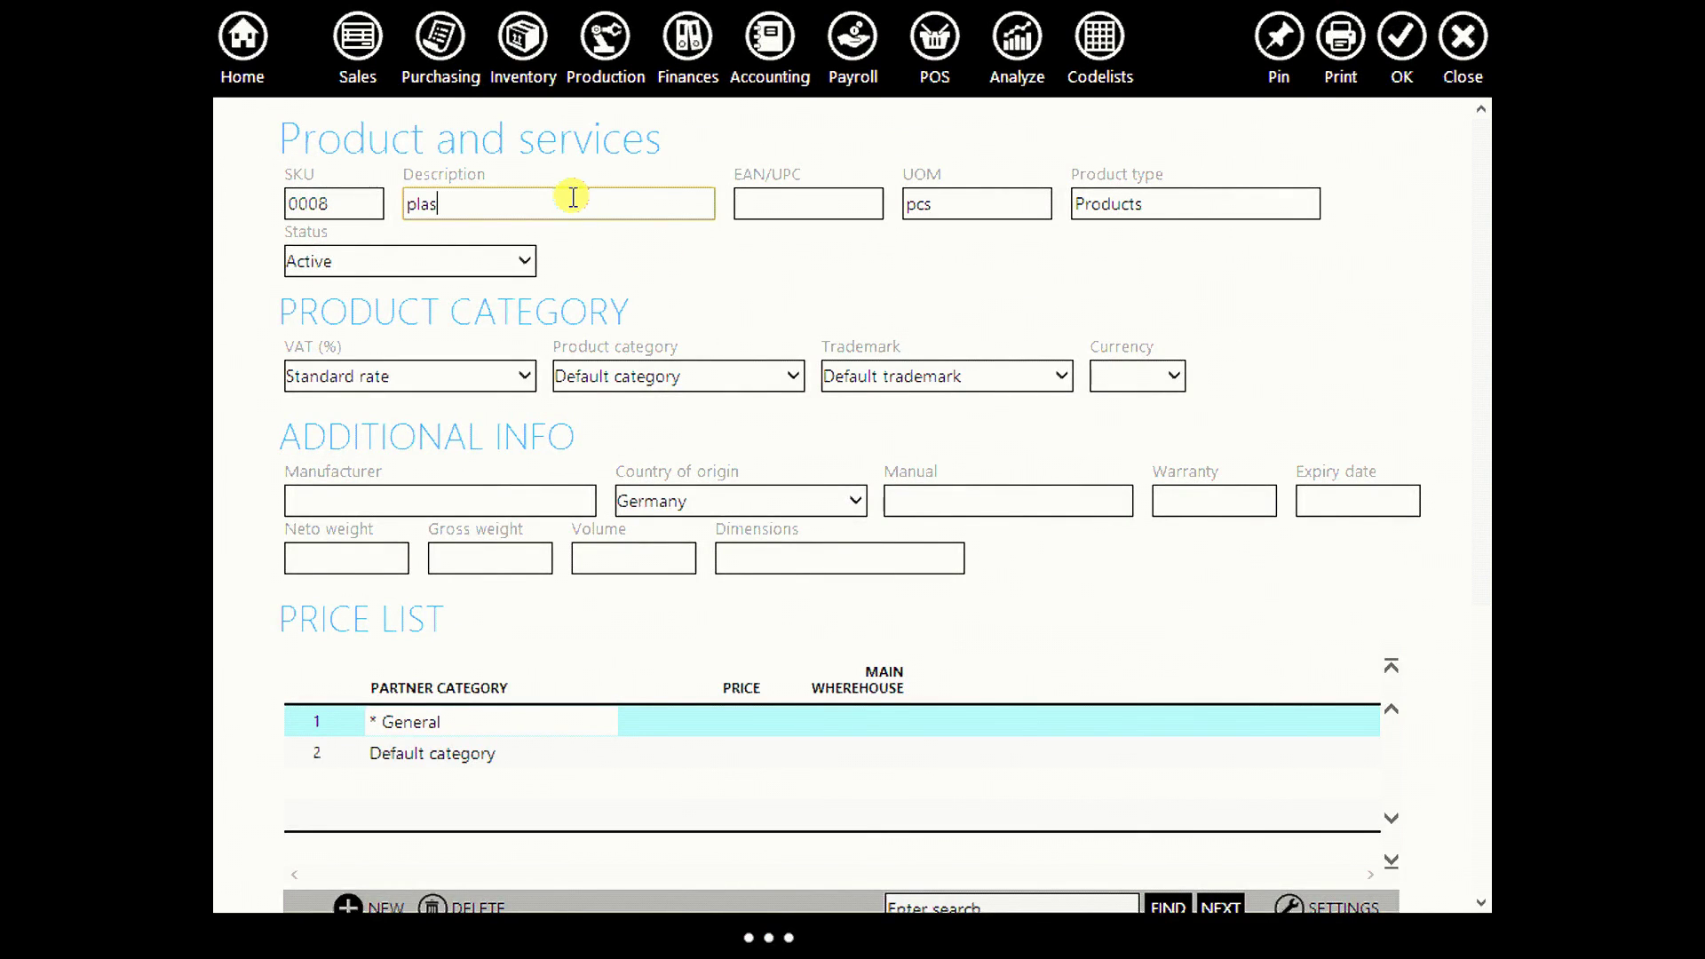
left_click(834, 196)
type("213213")
left_click(981, 210)
left_click_drag(976, 211, 910, 208)
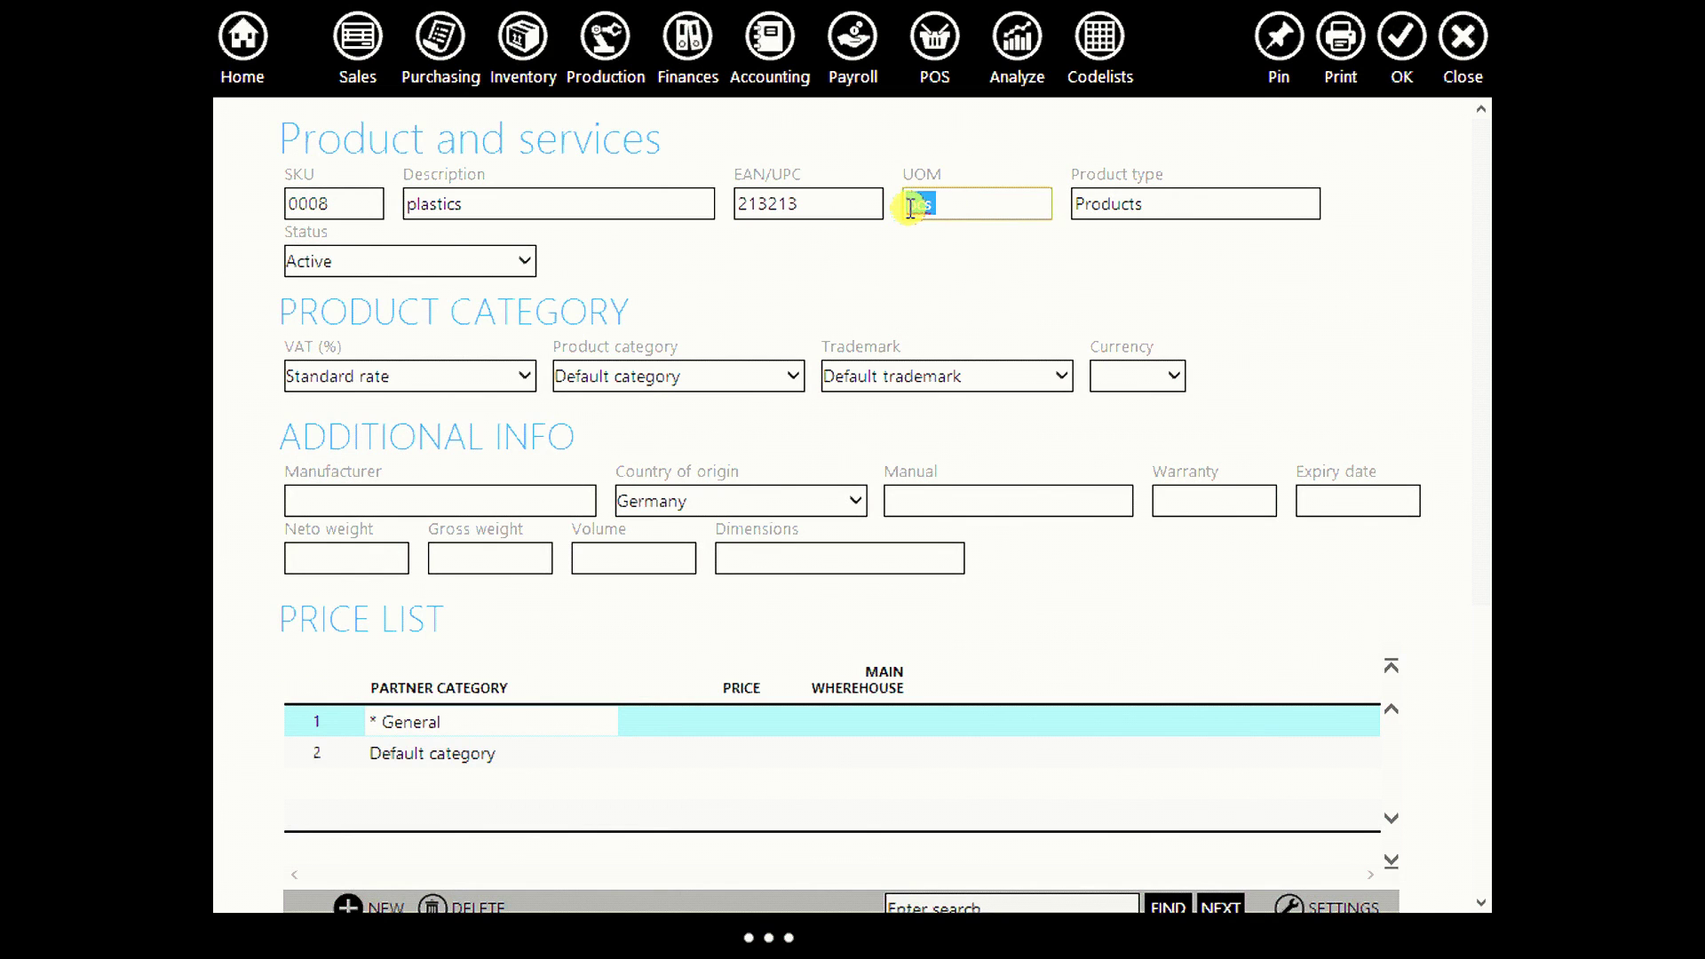
left_click(1402, 40)
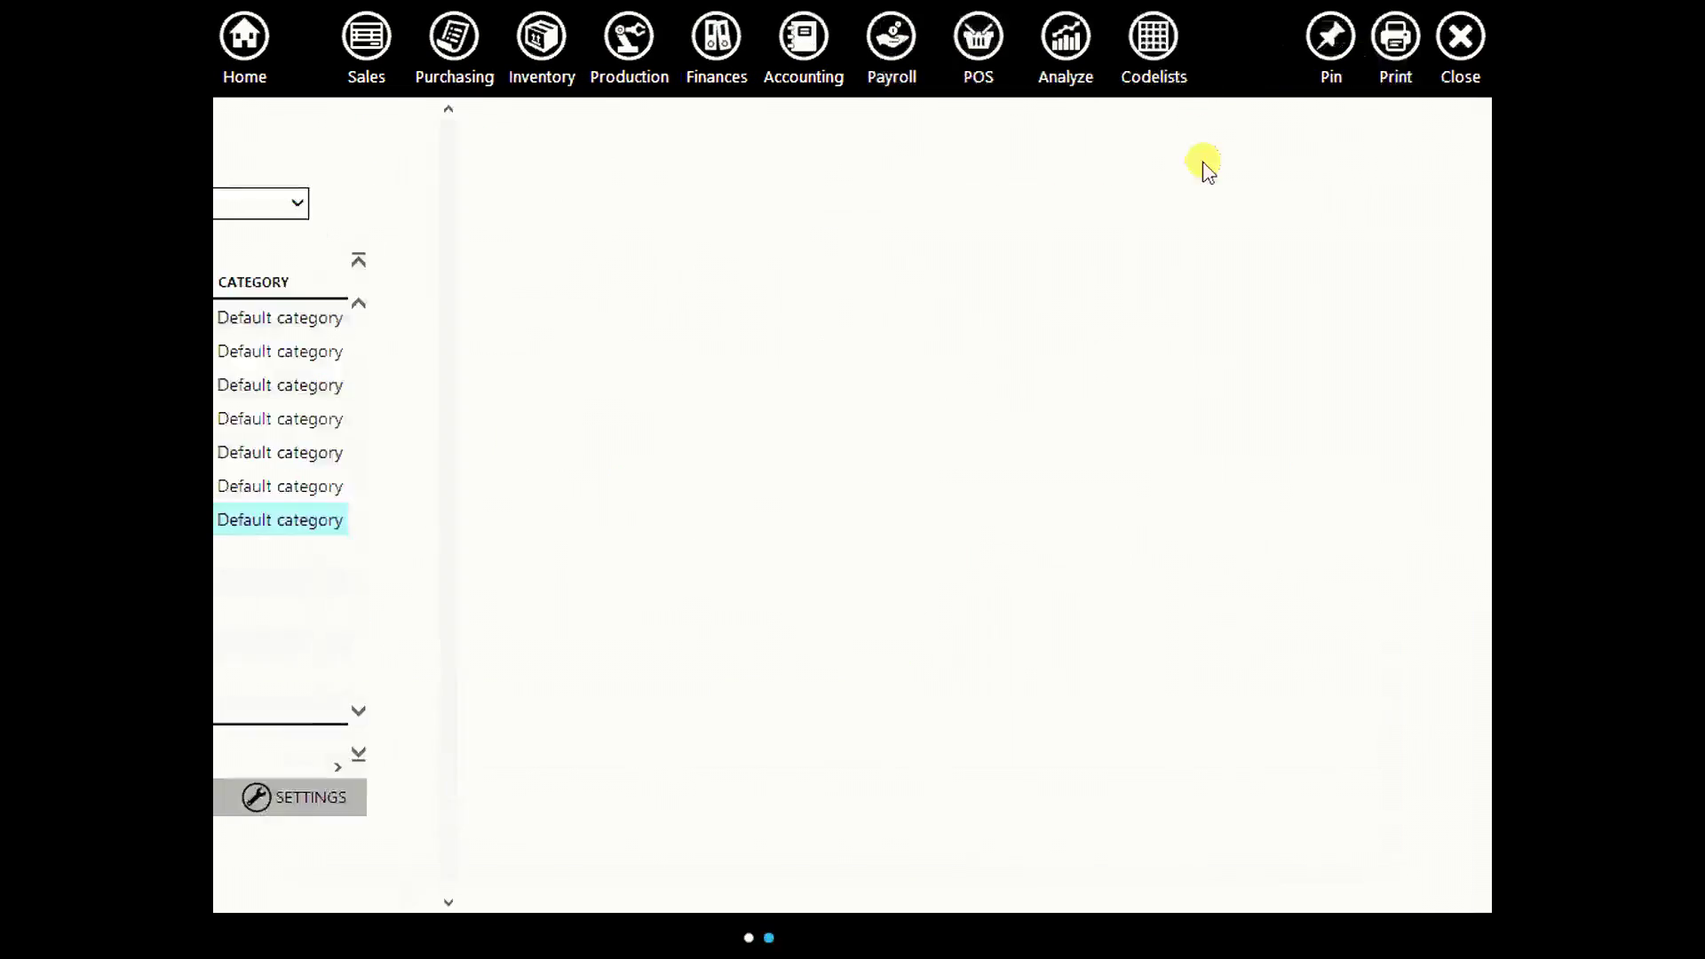
Create and save a new product described as "packing" with EAN/UPC 3112 and unit of measure pcs.
left_click(359, 804)
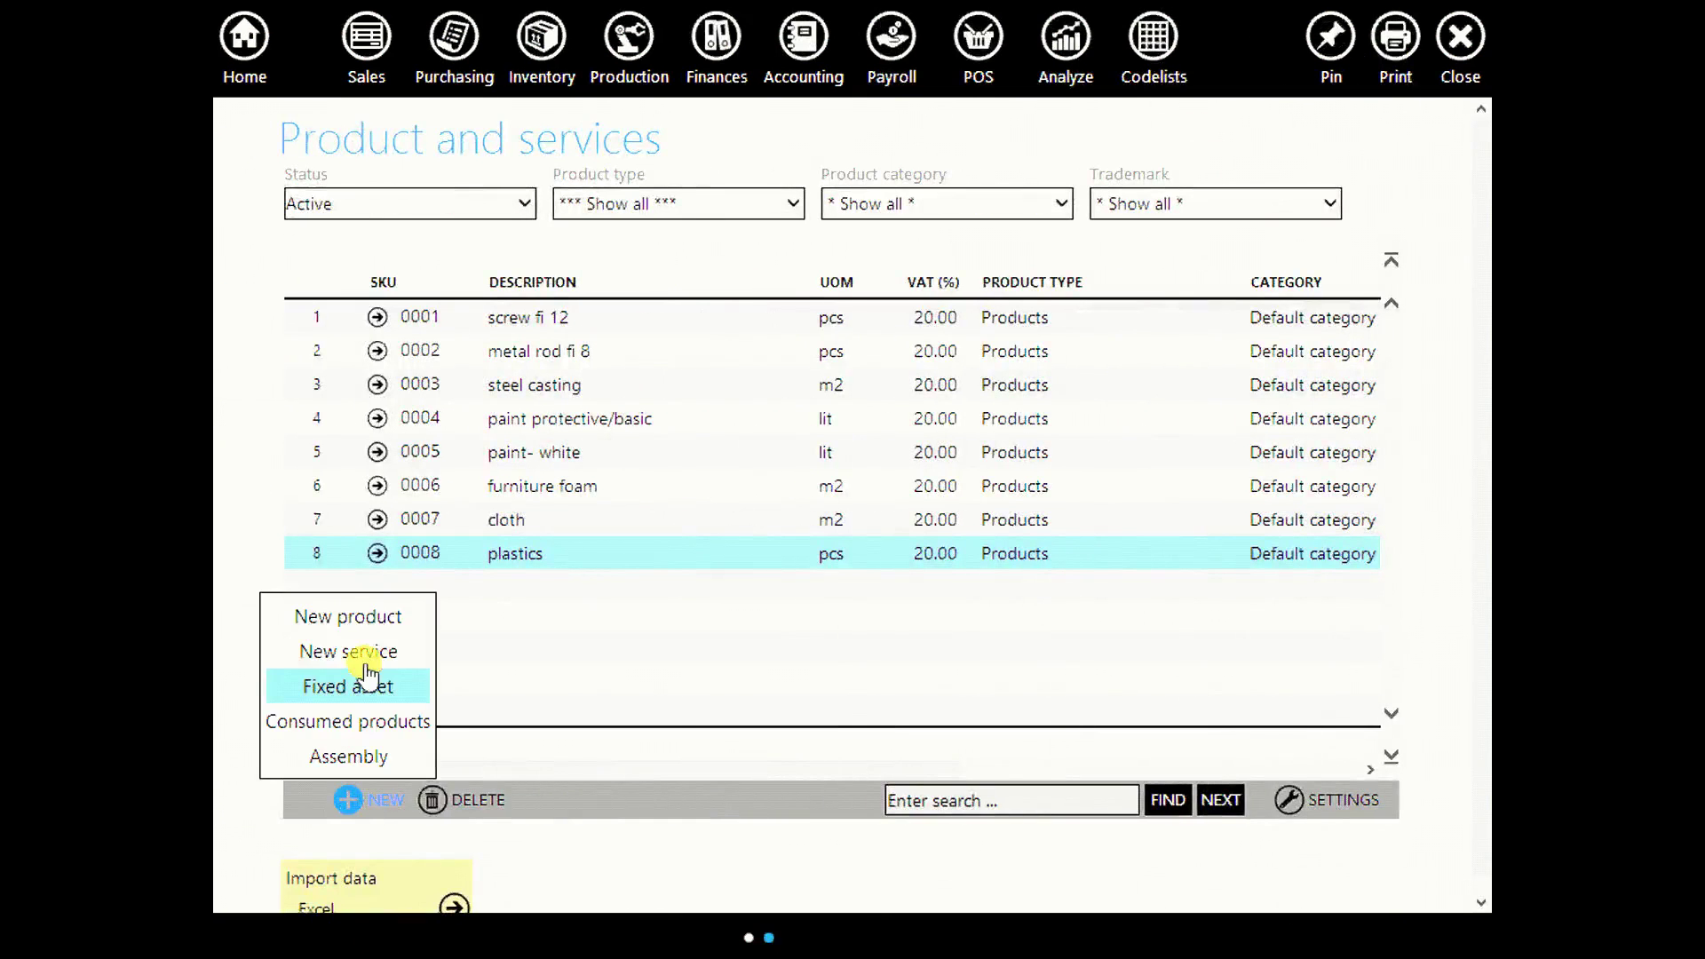
left_click(373, 619)
left_click(477, 204)
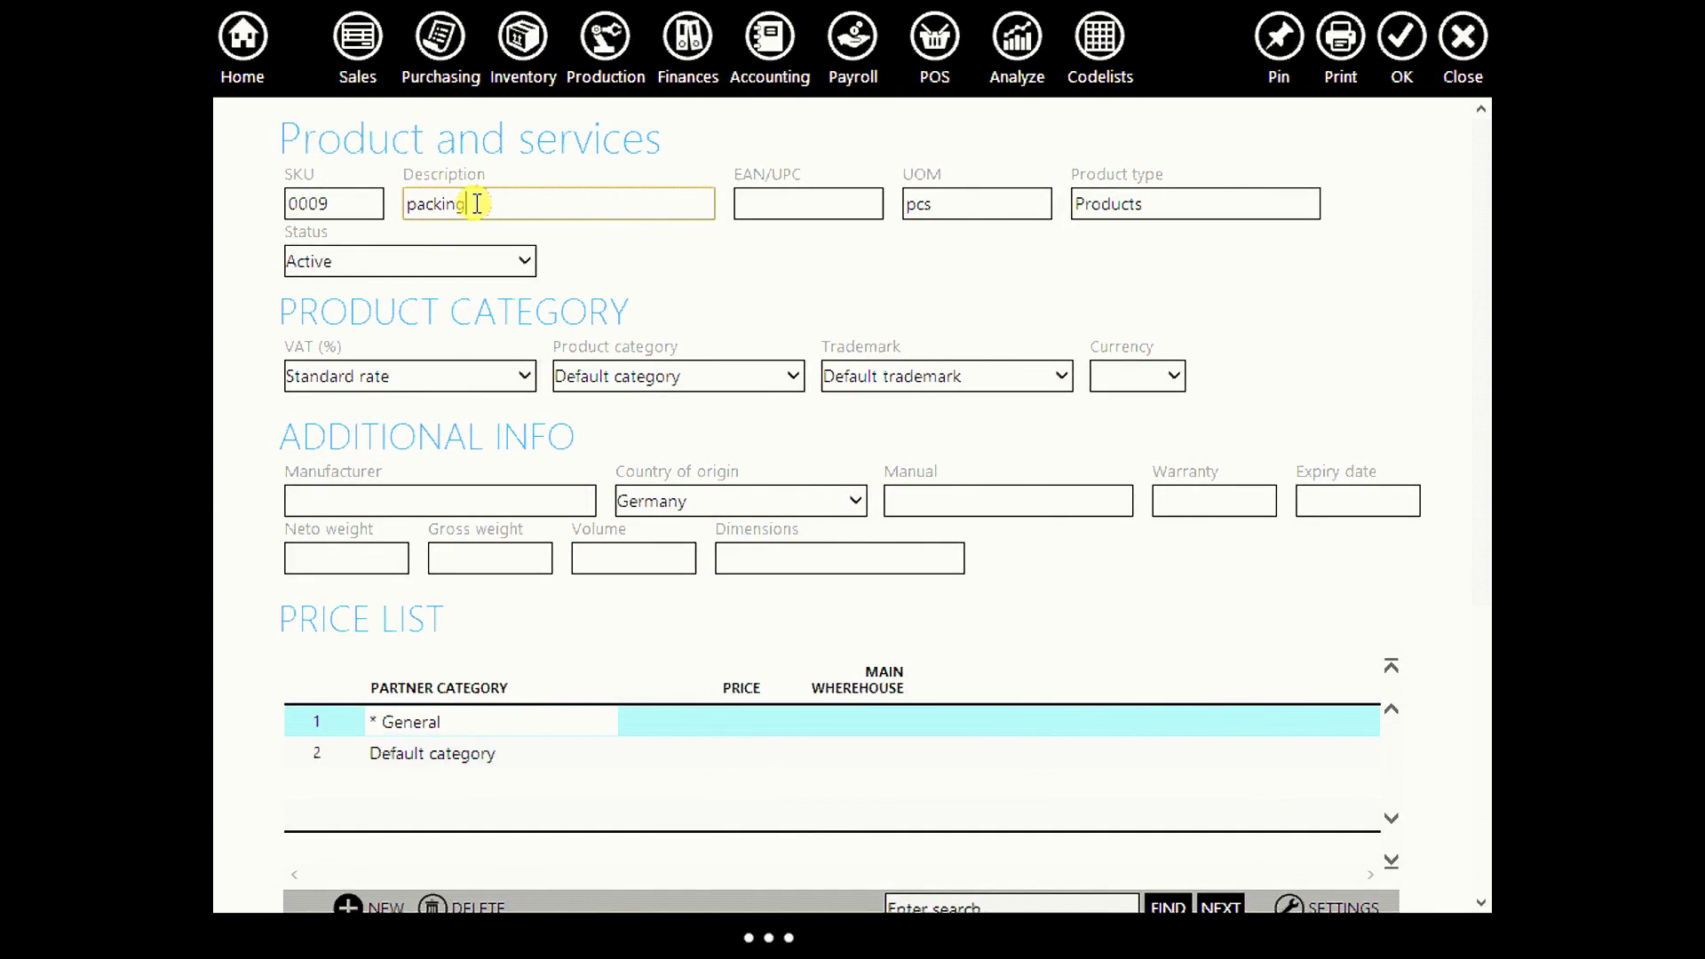
left_click(749, 204)
type("3112")
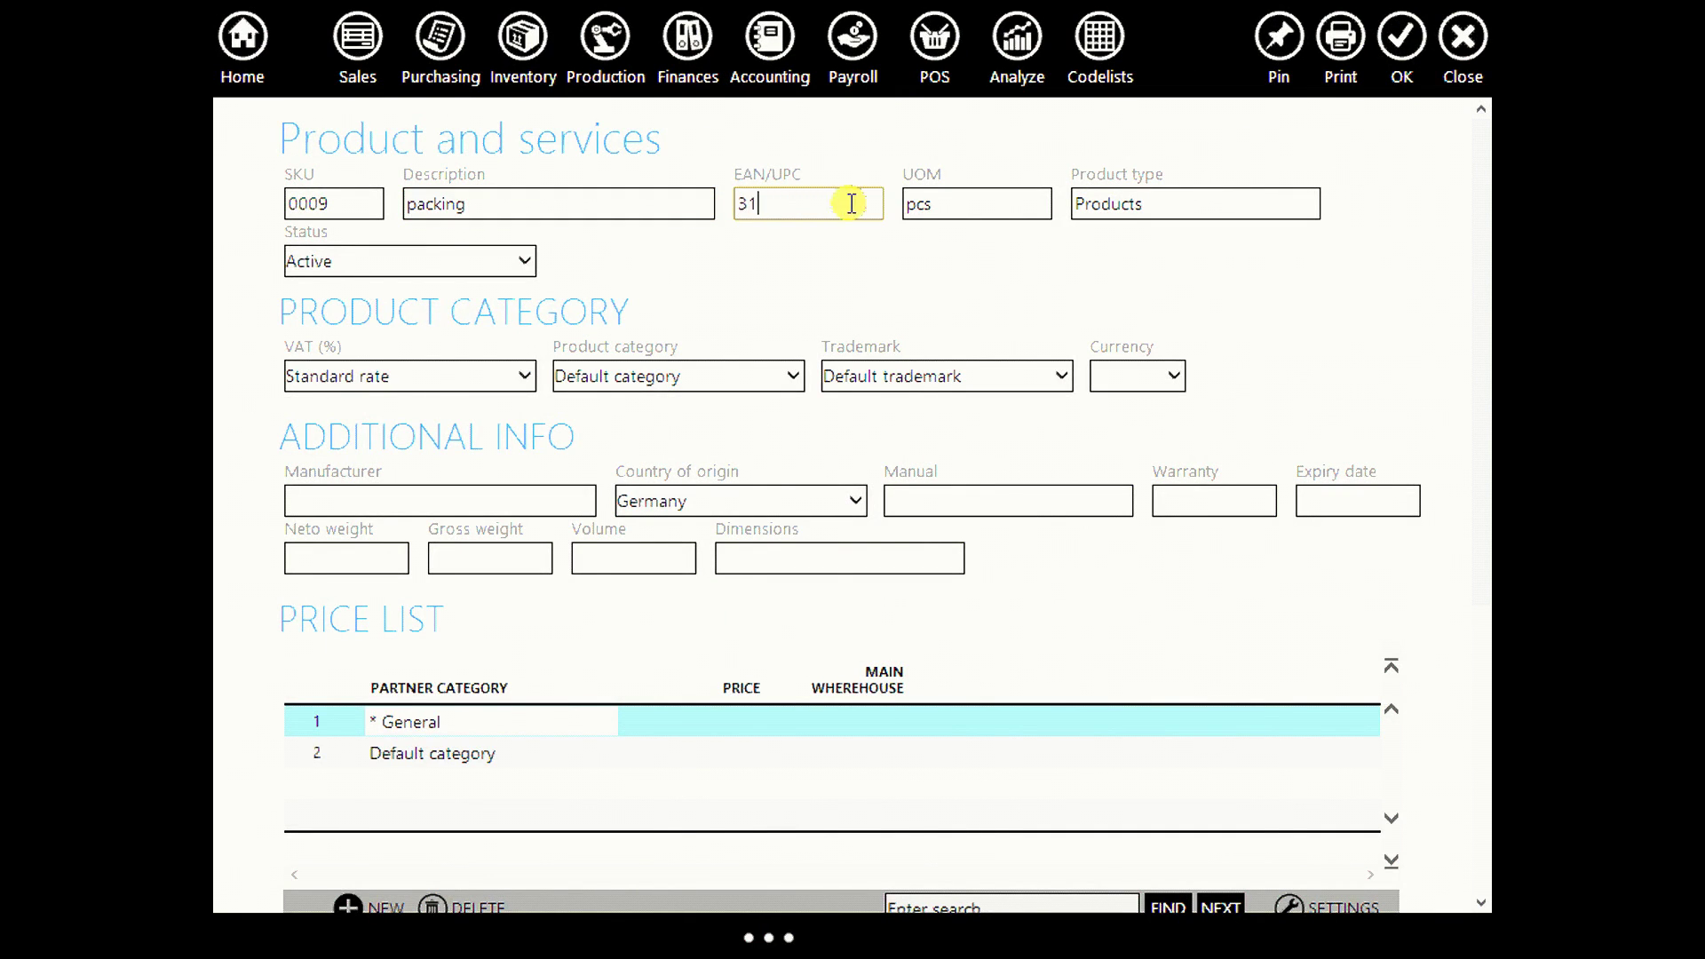
left_click(954, 203)
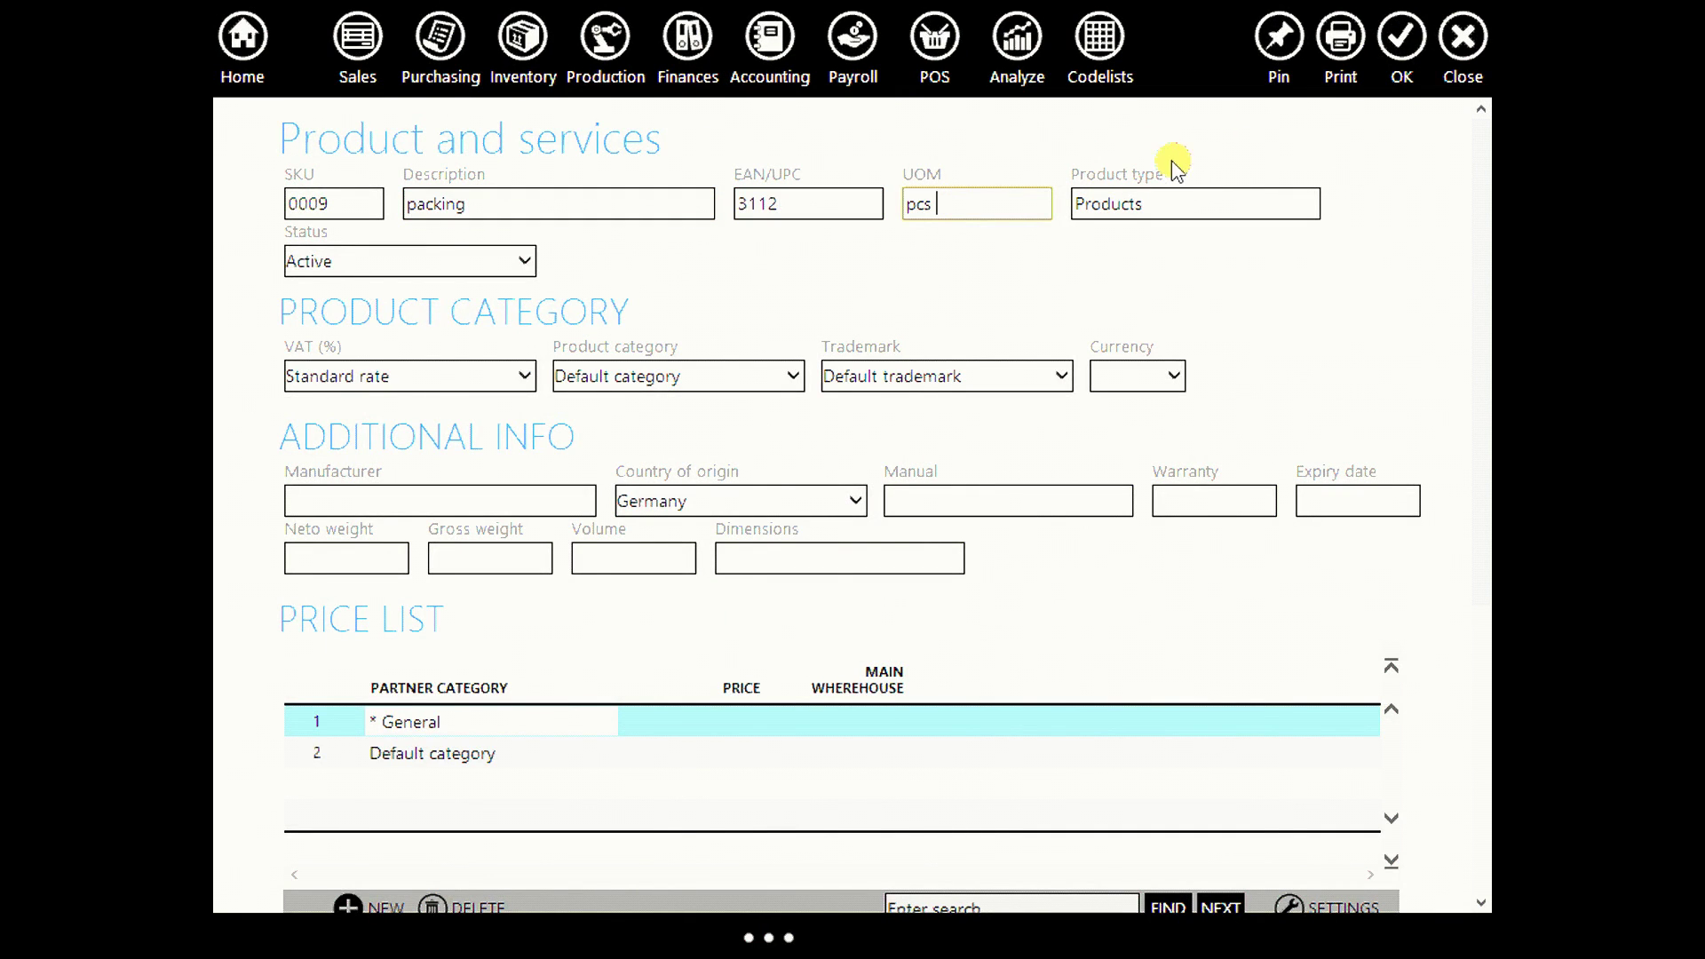
left_click(1400, 44)
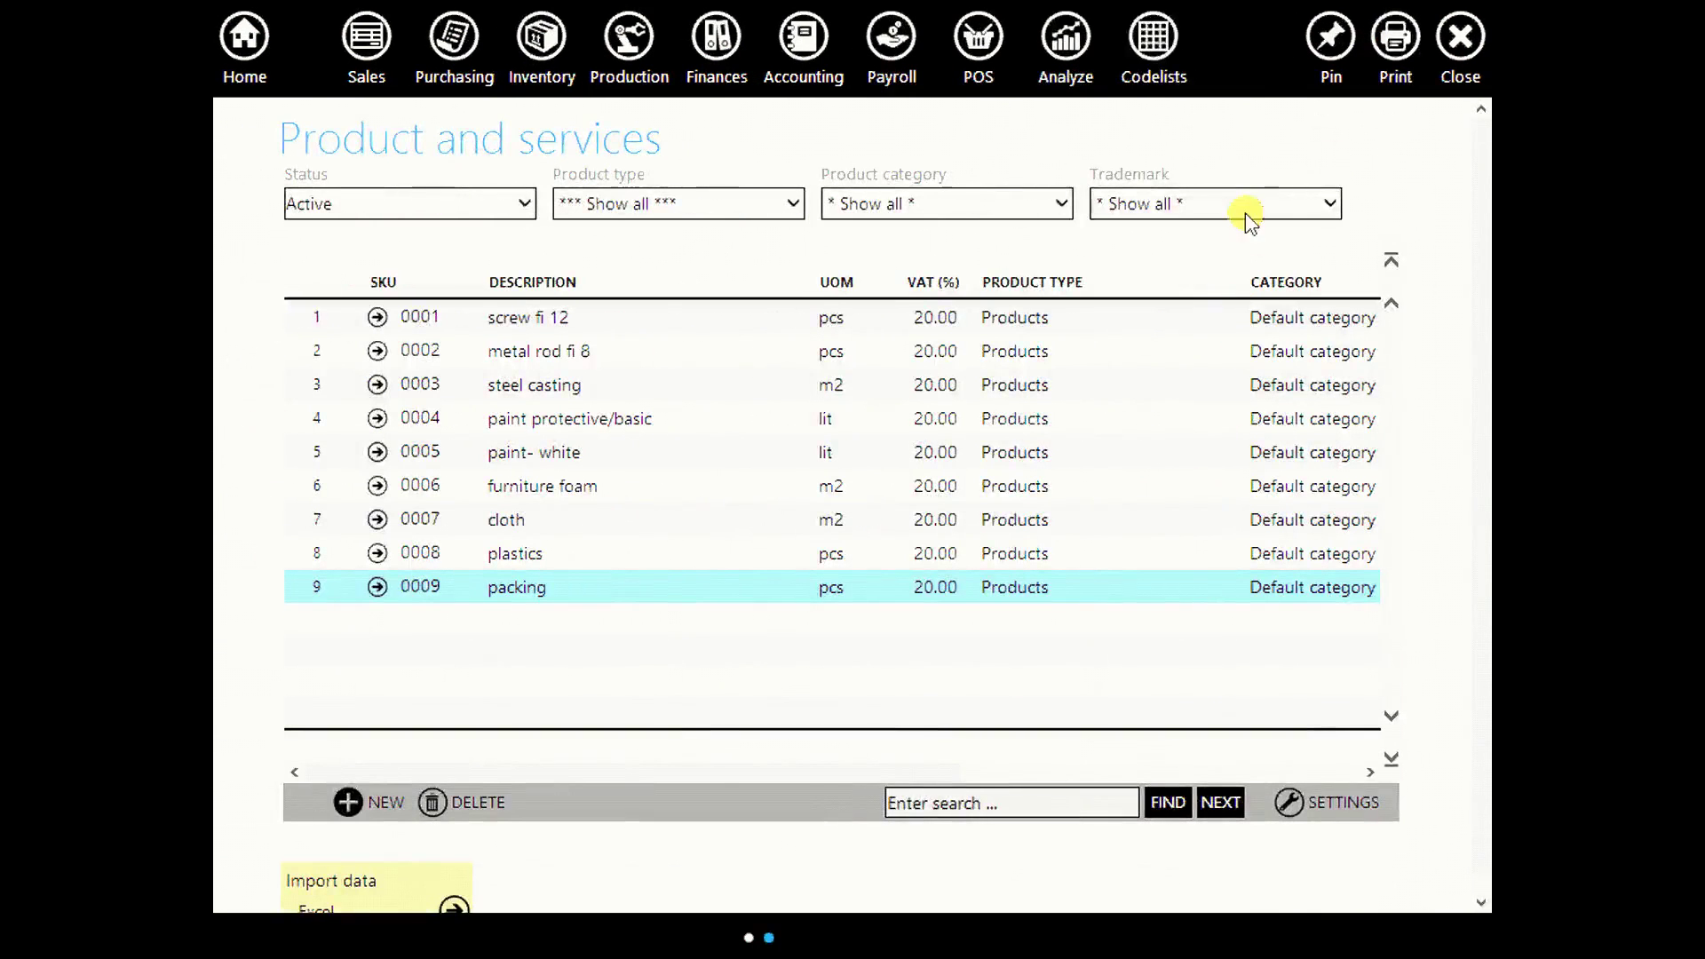
In the partner list, create and save a new partner named ABC COMPANY, filling in its tax identification number (TIN/PIN).
left_click(1162, 49)
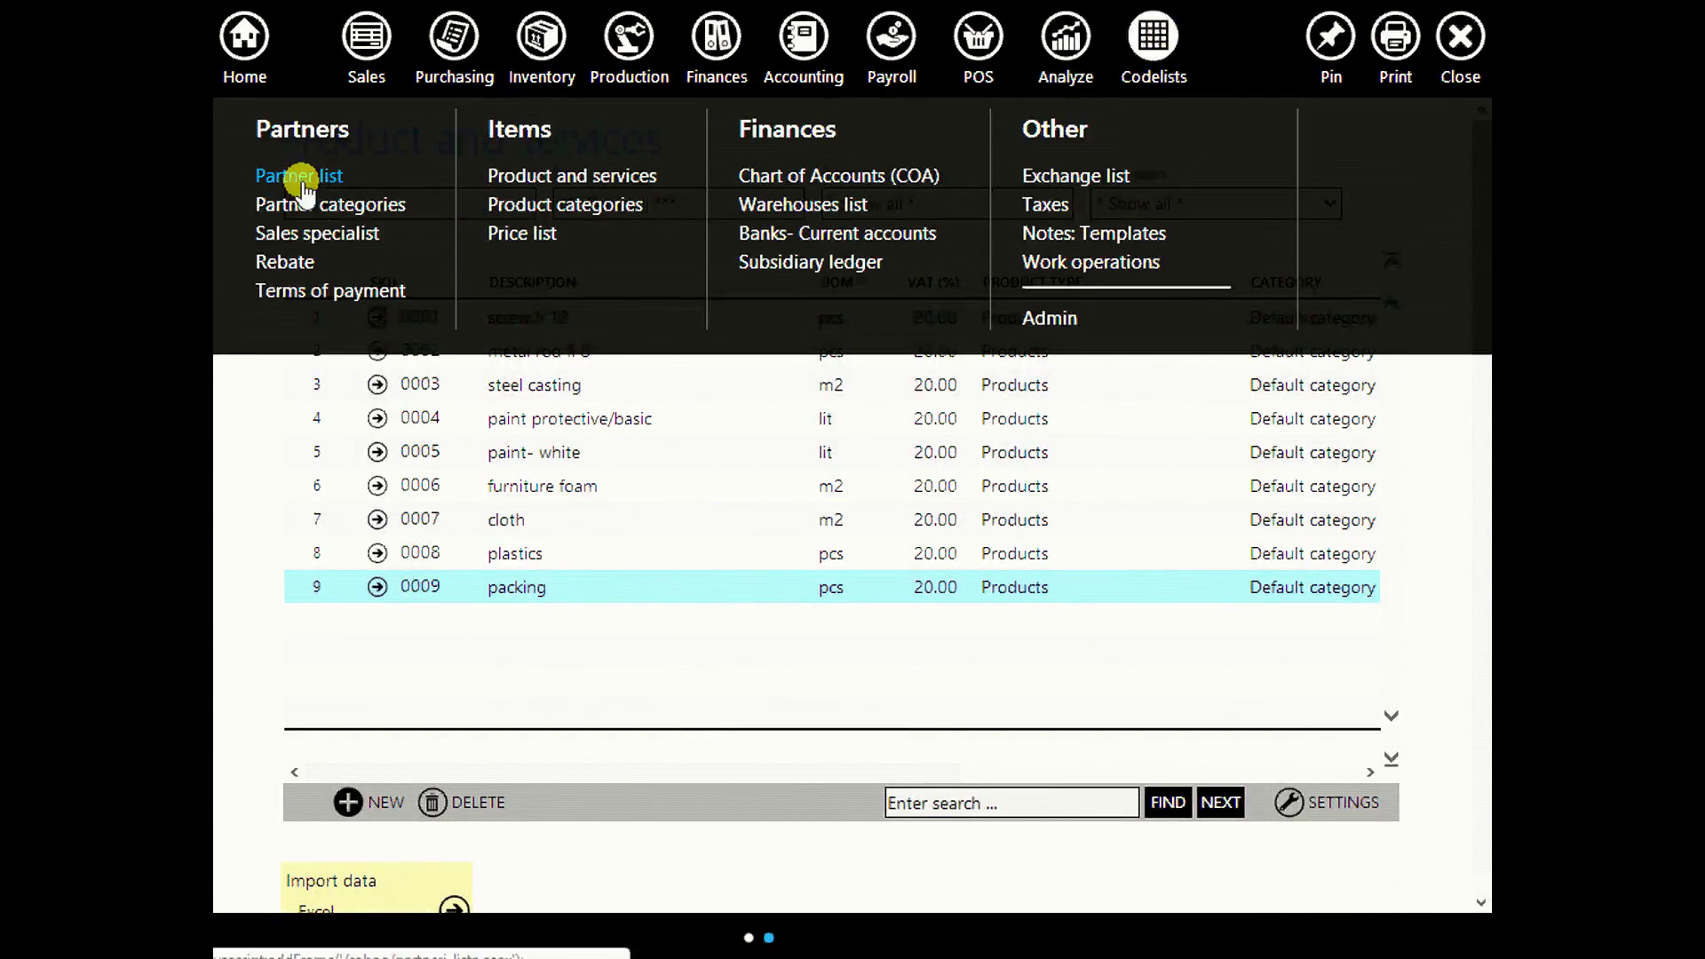
left_click(285, 174)
left_click(388, 691)
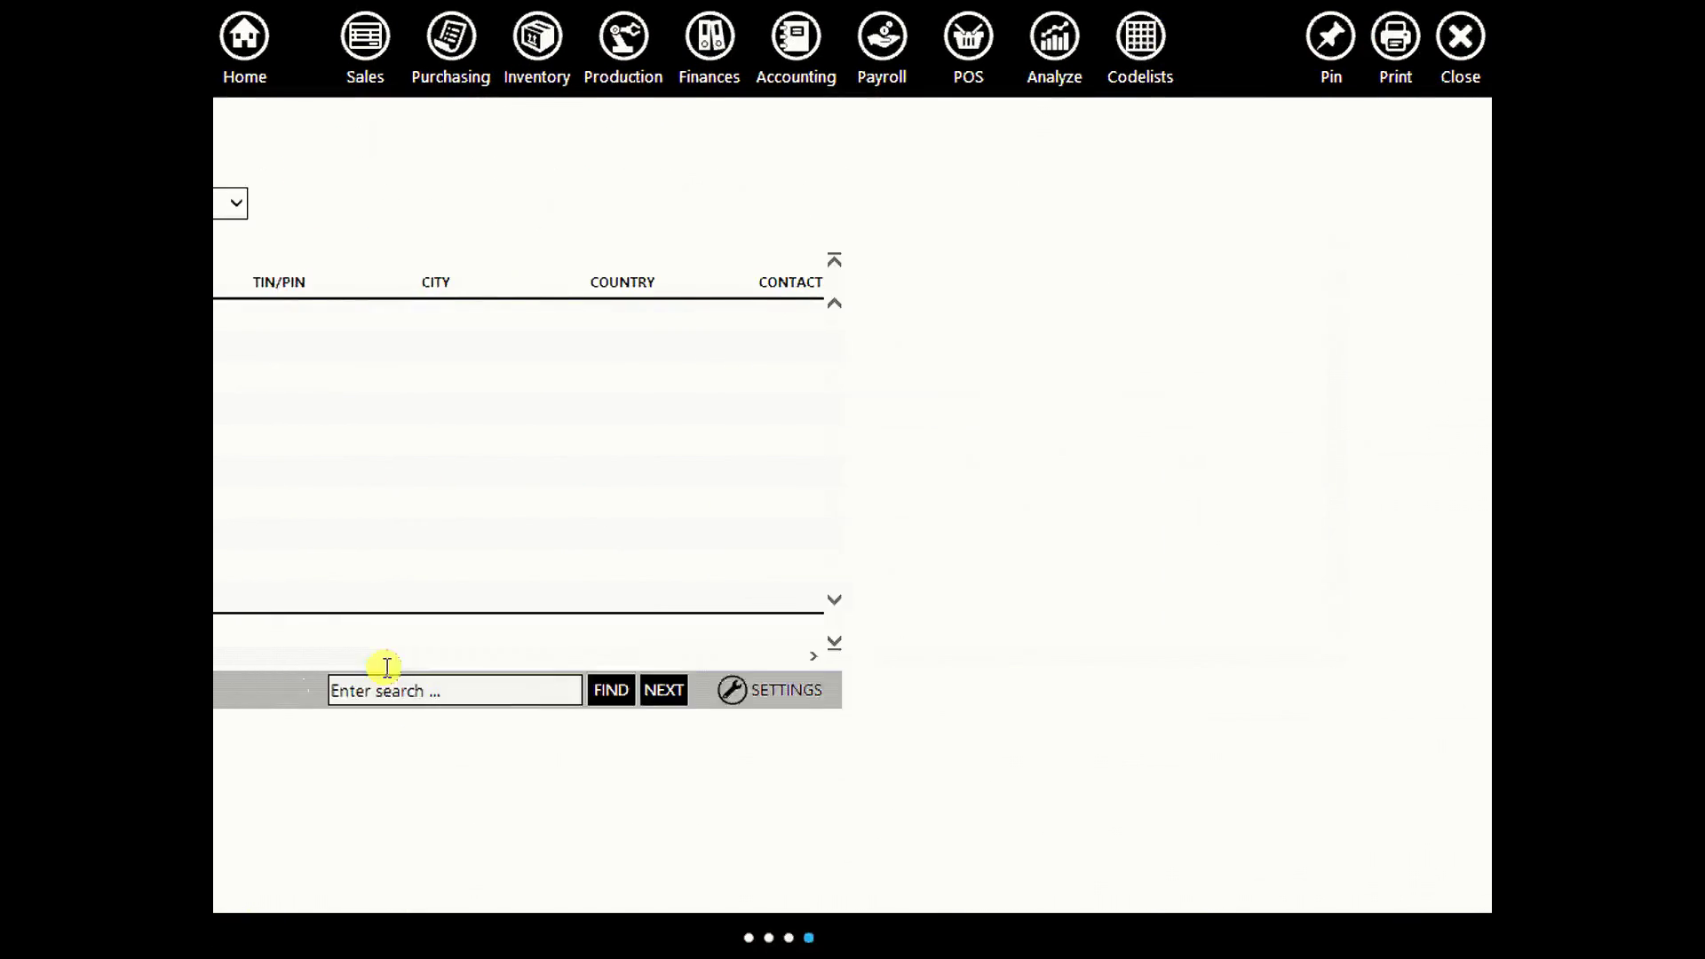
left_click(442, 203)
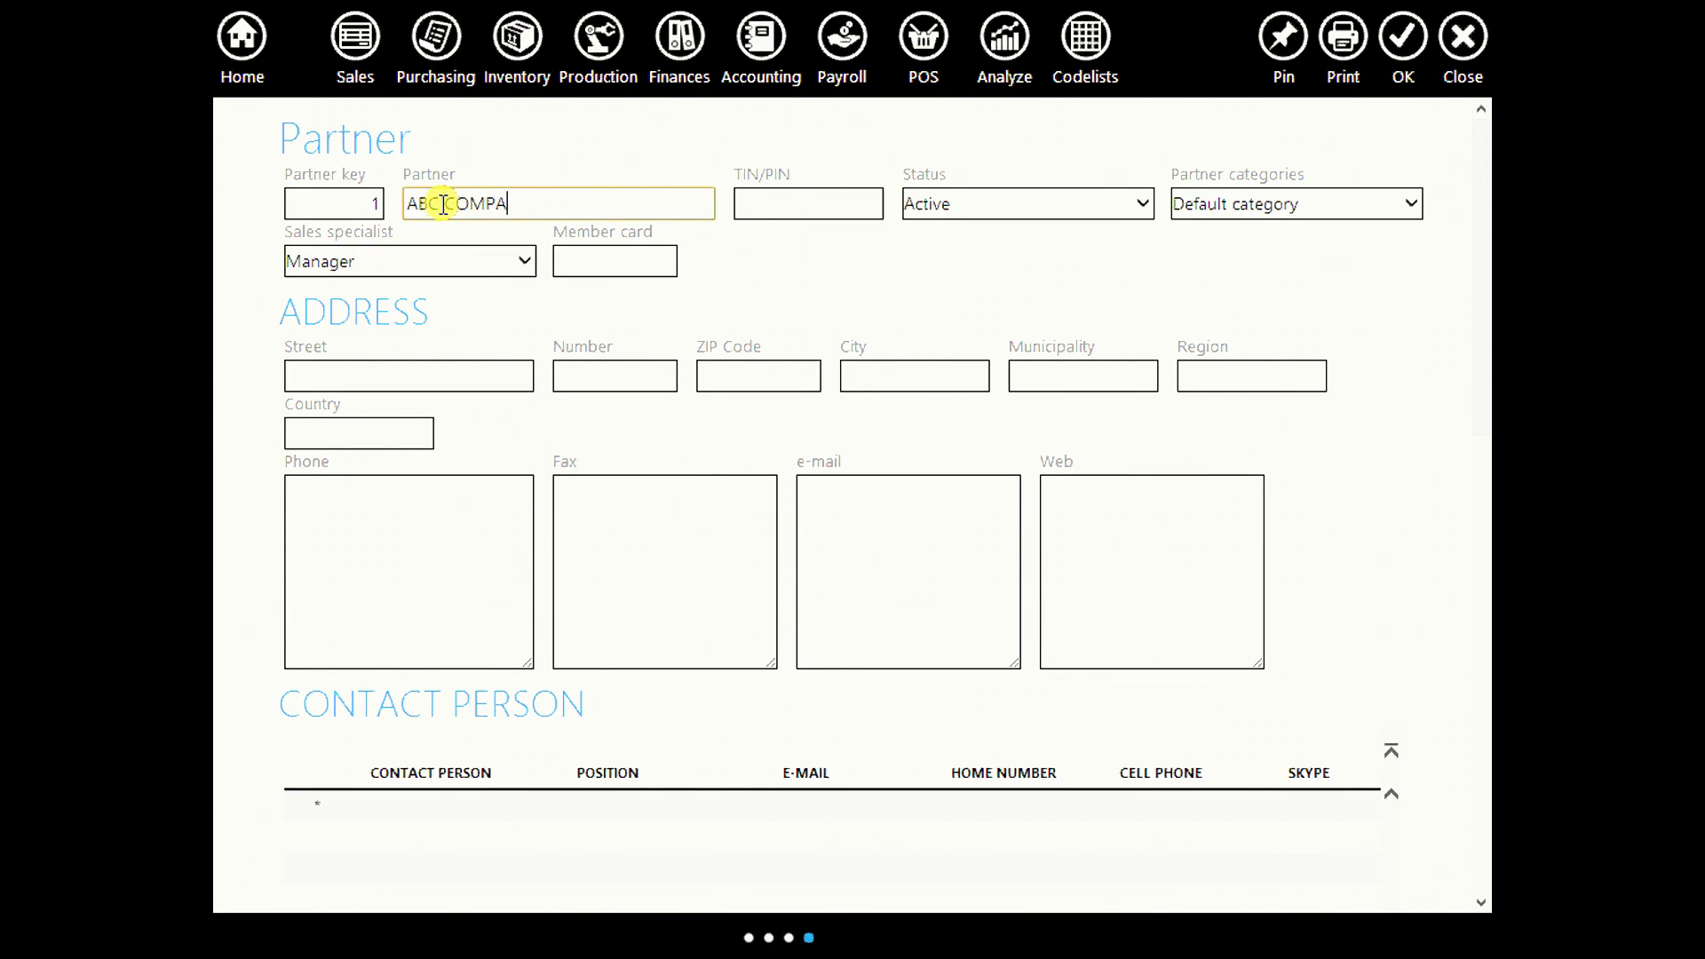
left_click(787, 203)
type("23333")
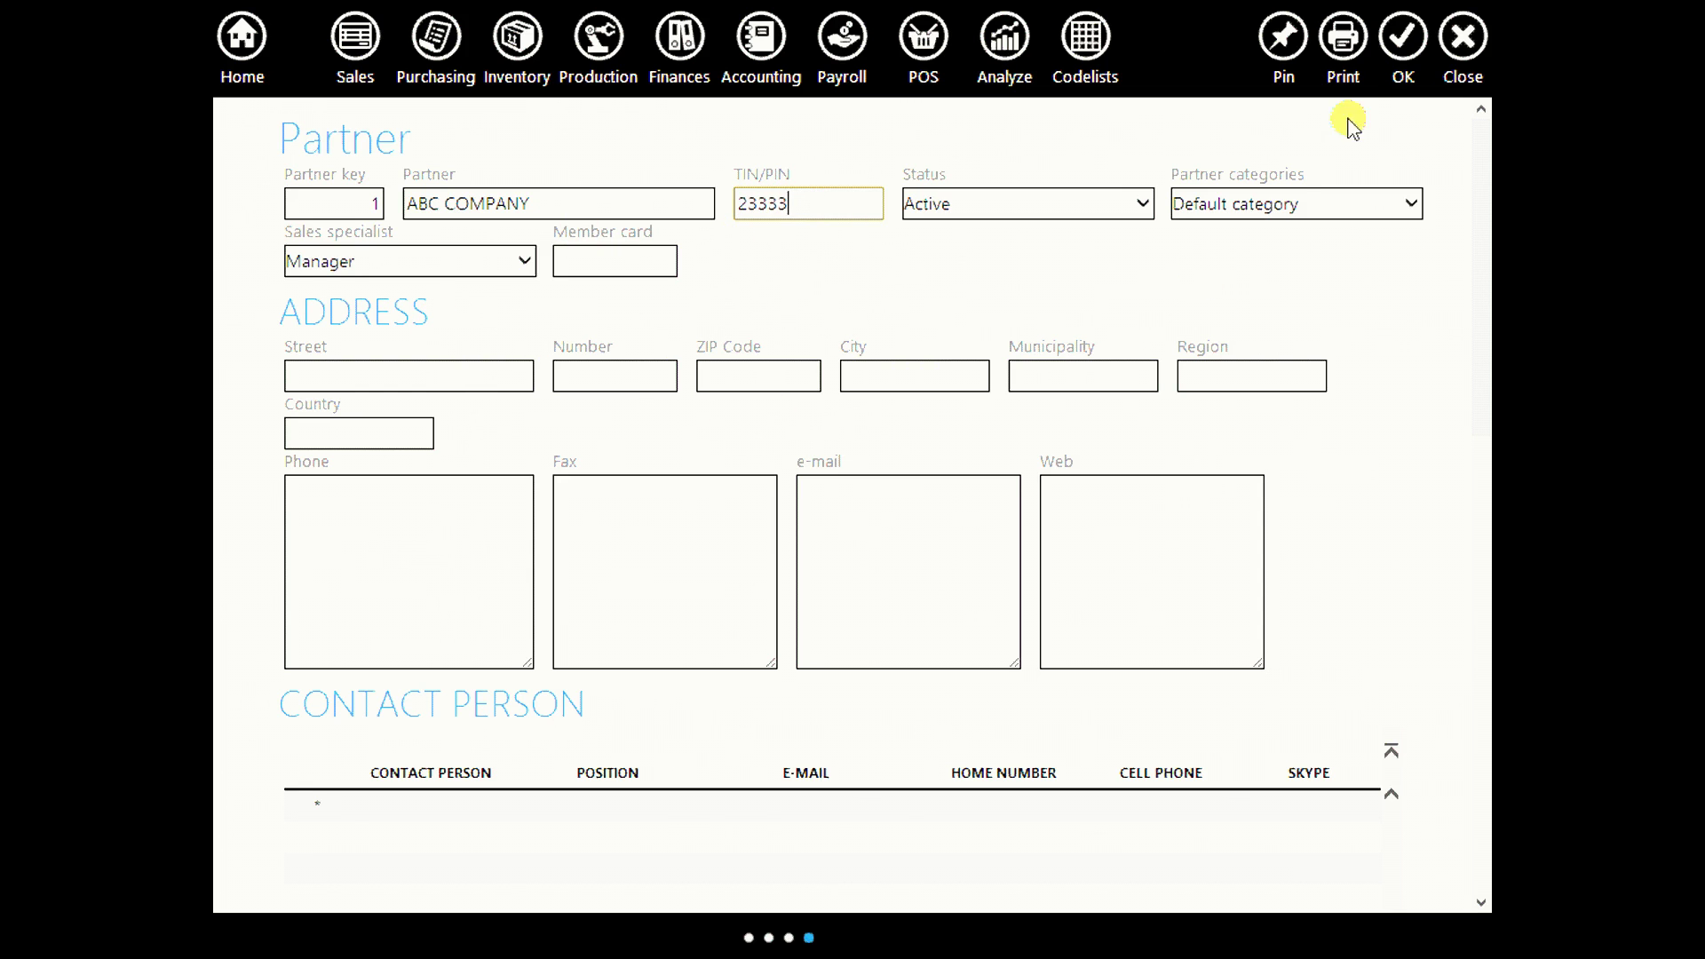
left_click(1400, 48)
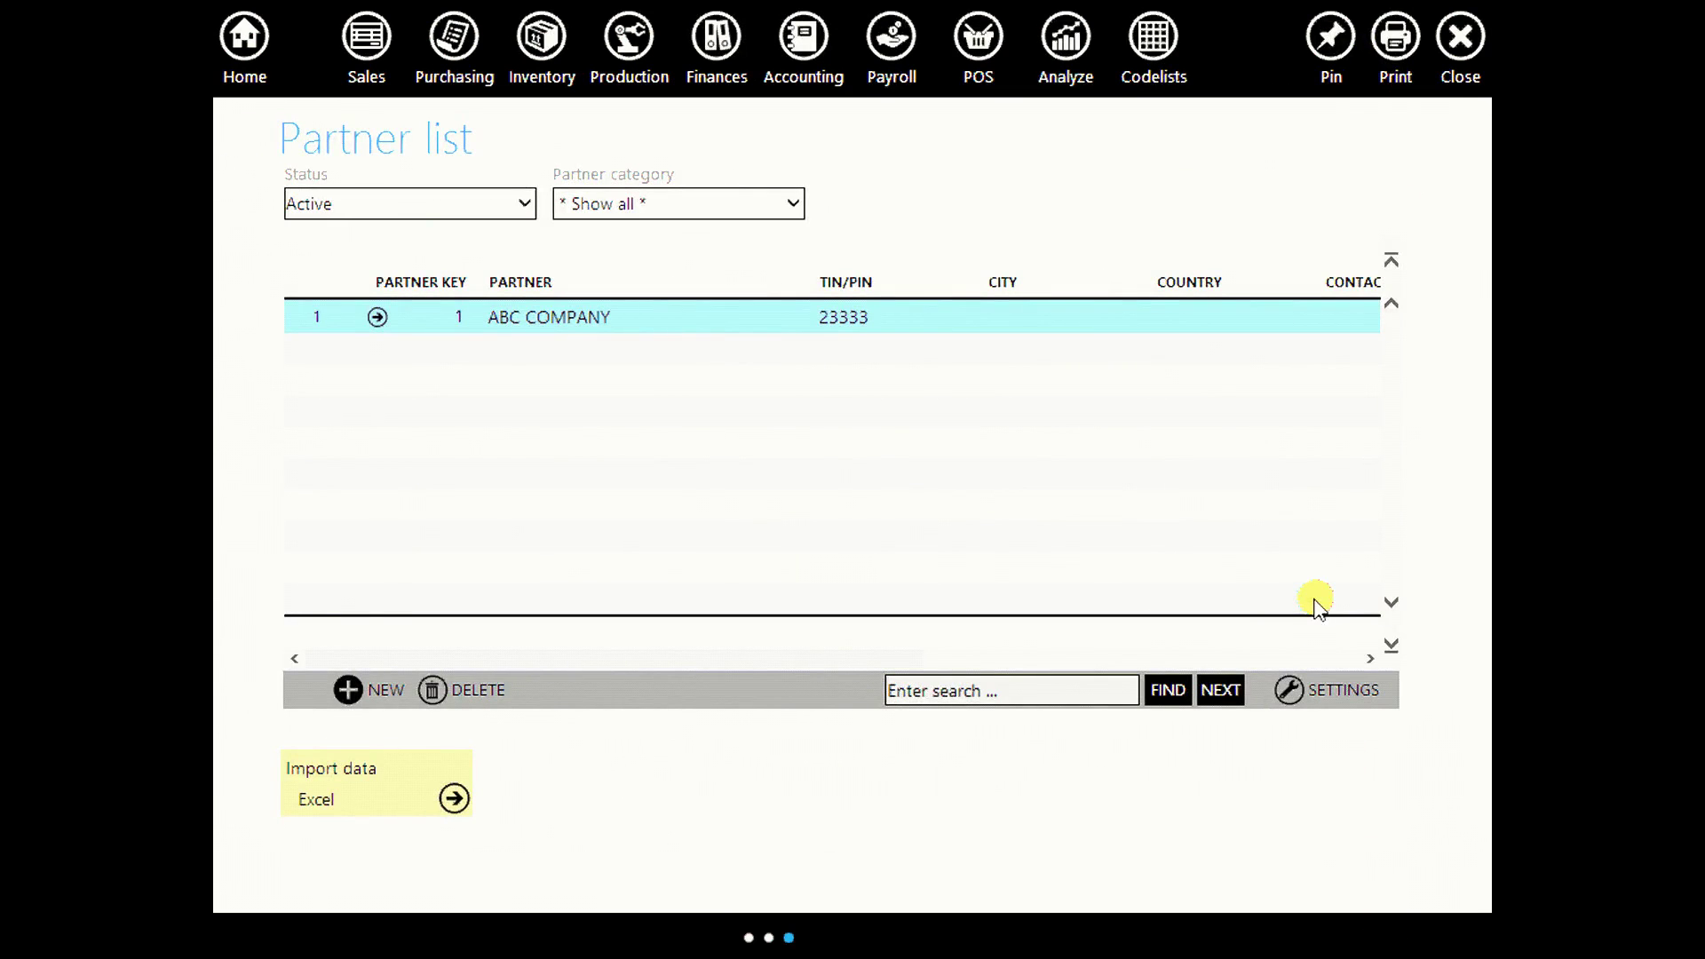
Create and save another partner named ABC SUPPLIER in the partner list.
left_click(360, 693)
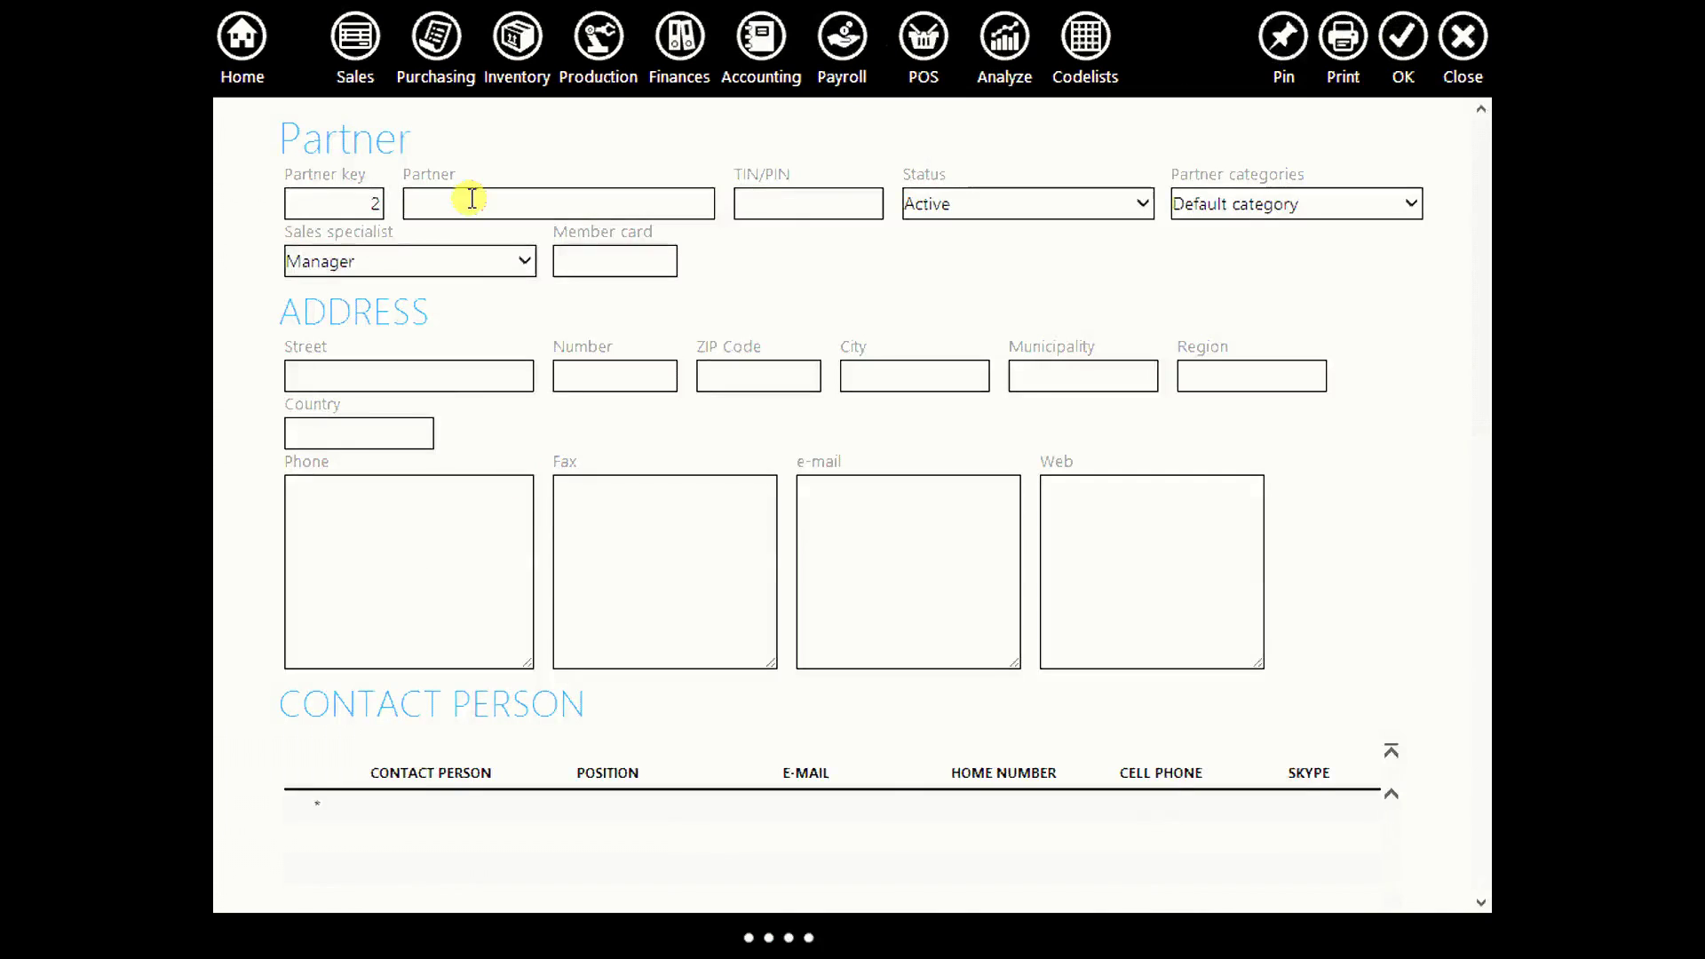
left_click(471, 198)
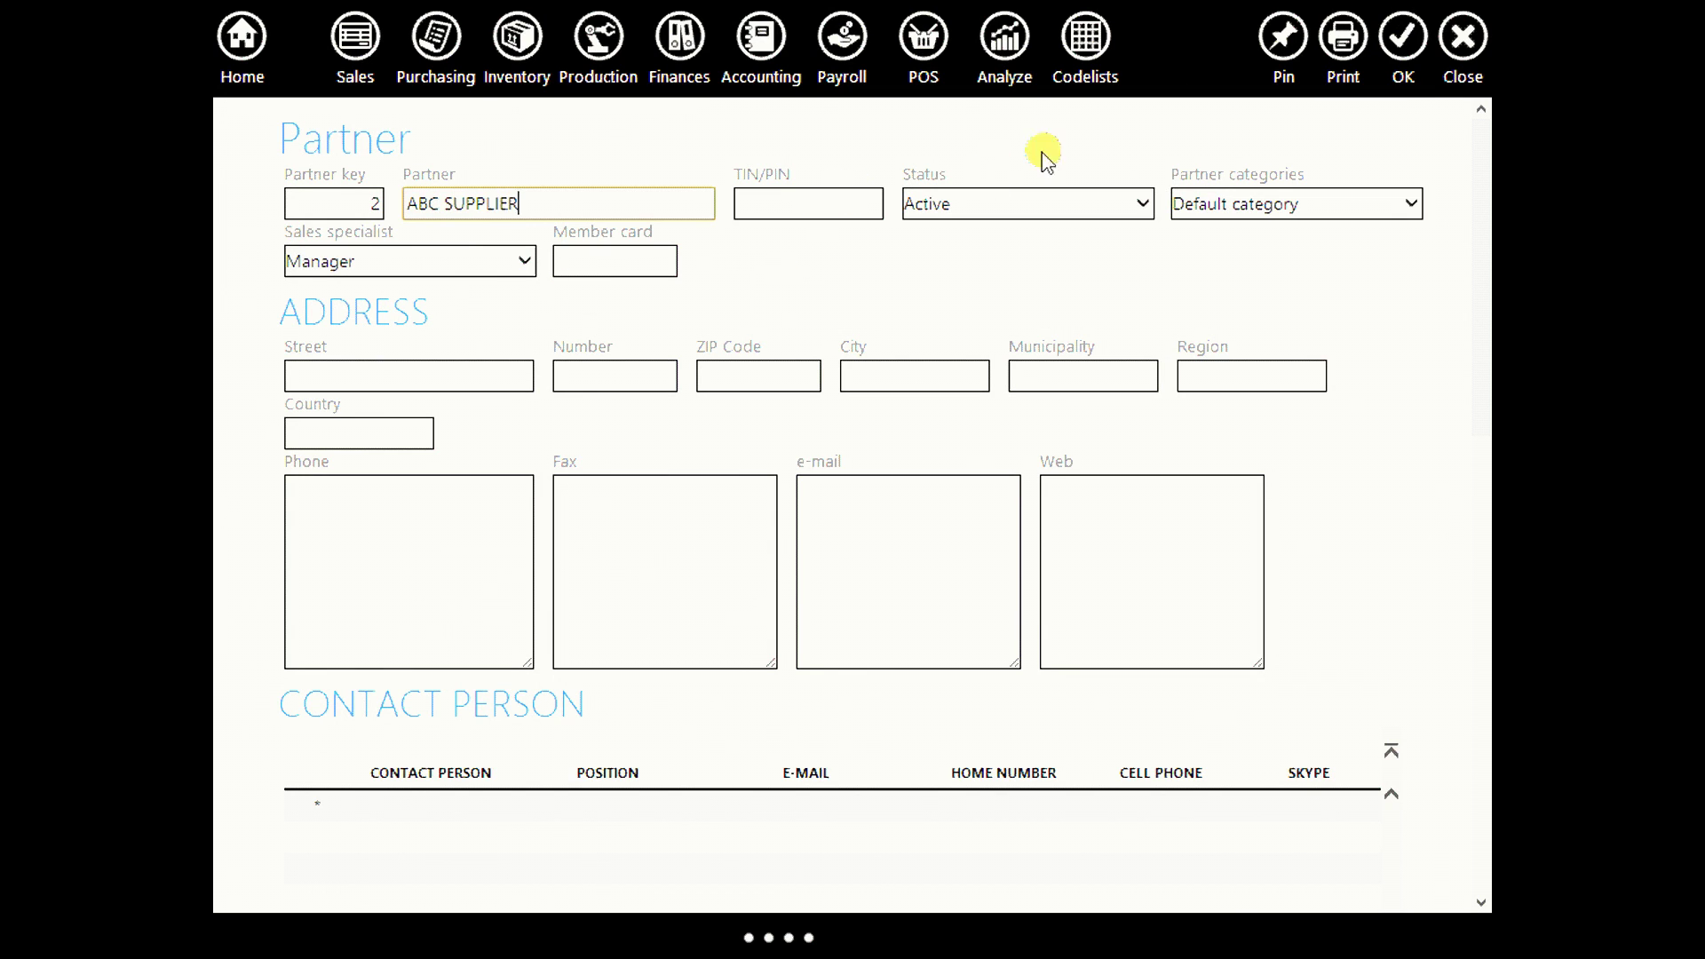
left_click(1400, 40)
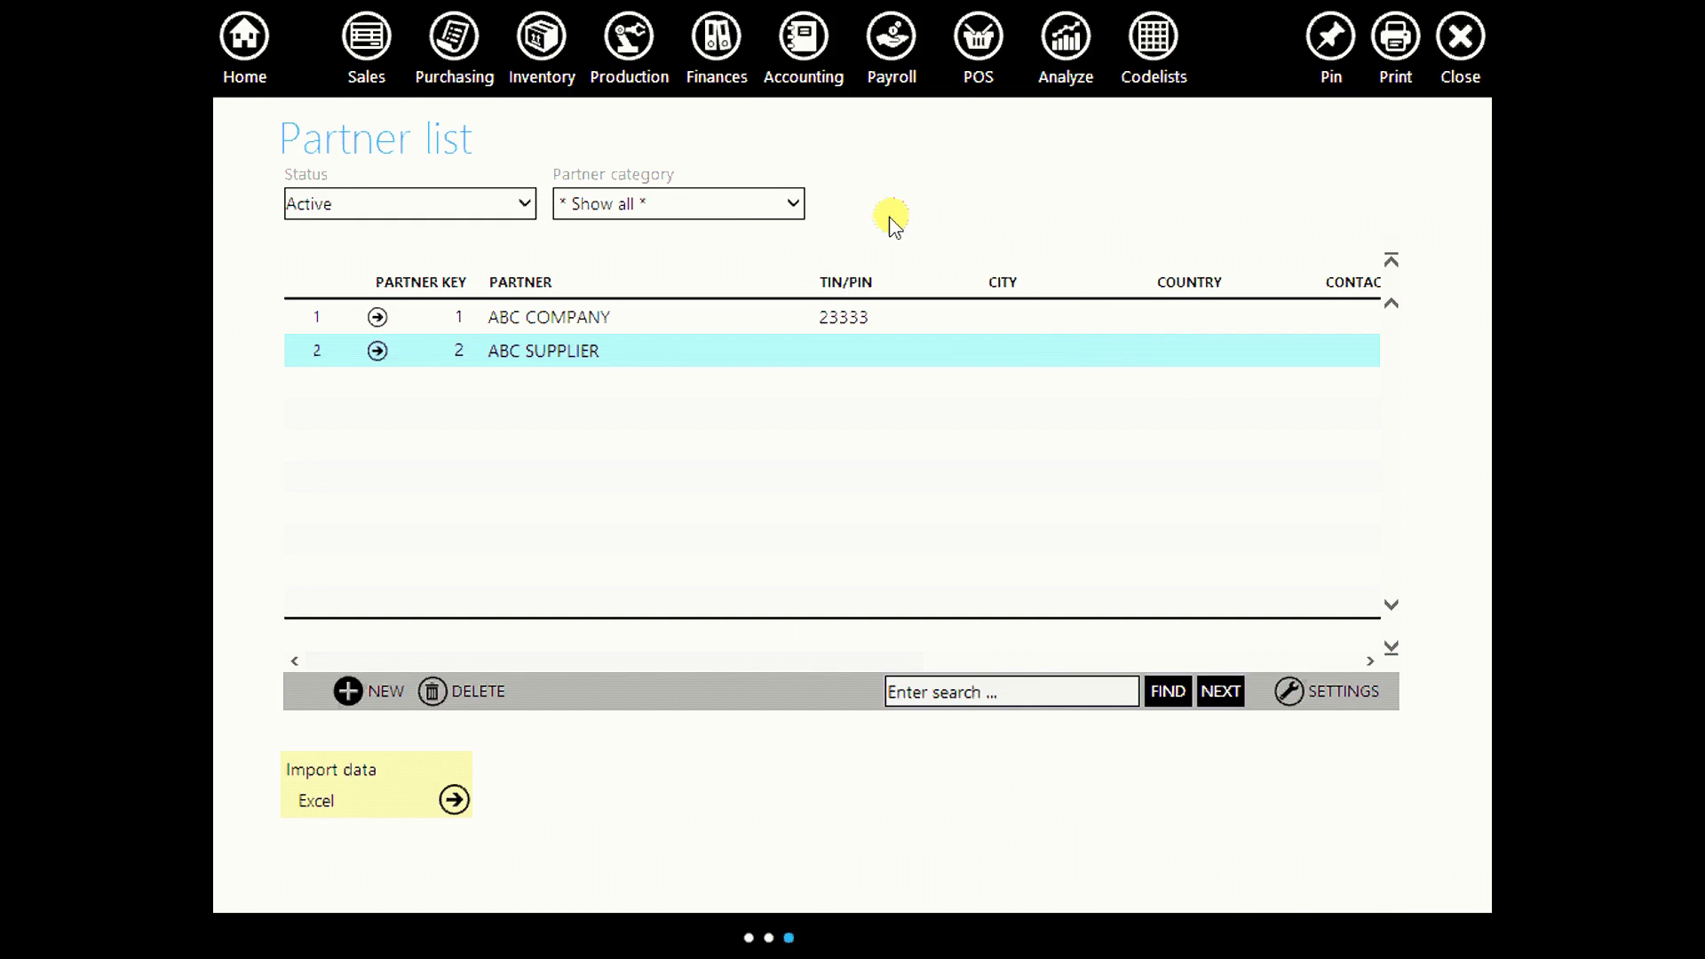
Start a new supplier invoice in Purchasing with ABC SUPPLIER as the partner and INVOICE as the document type.
left_click(449, 46)
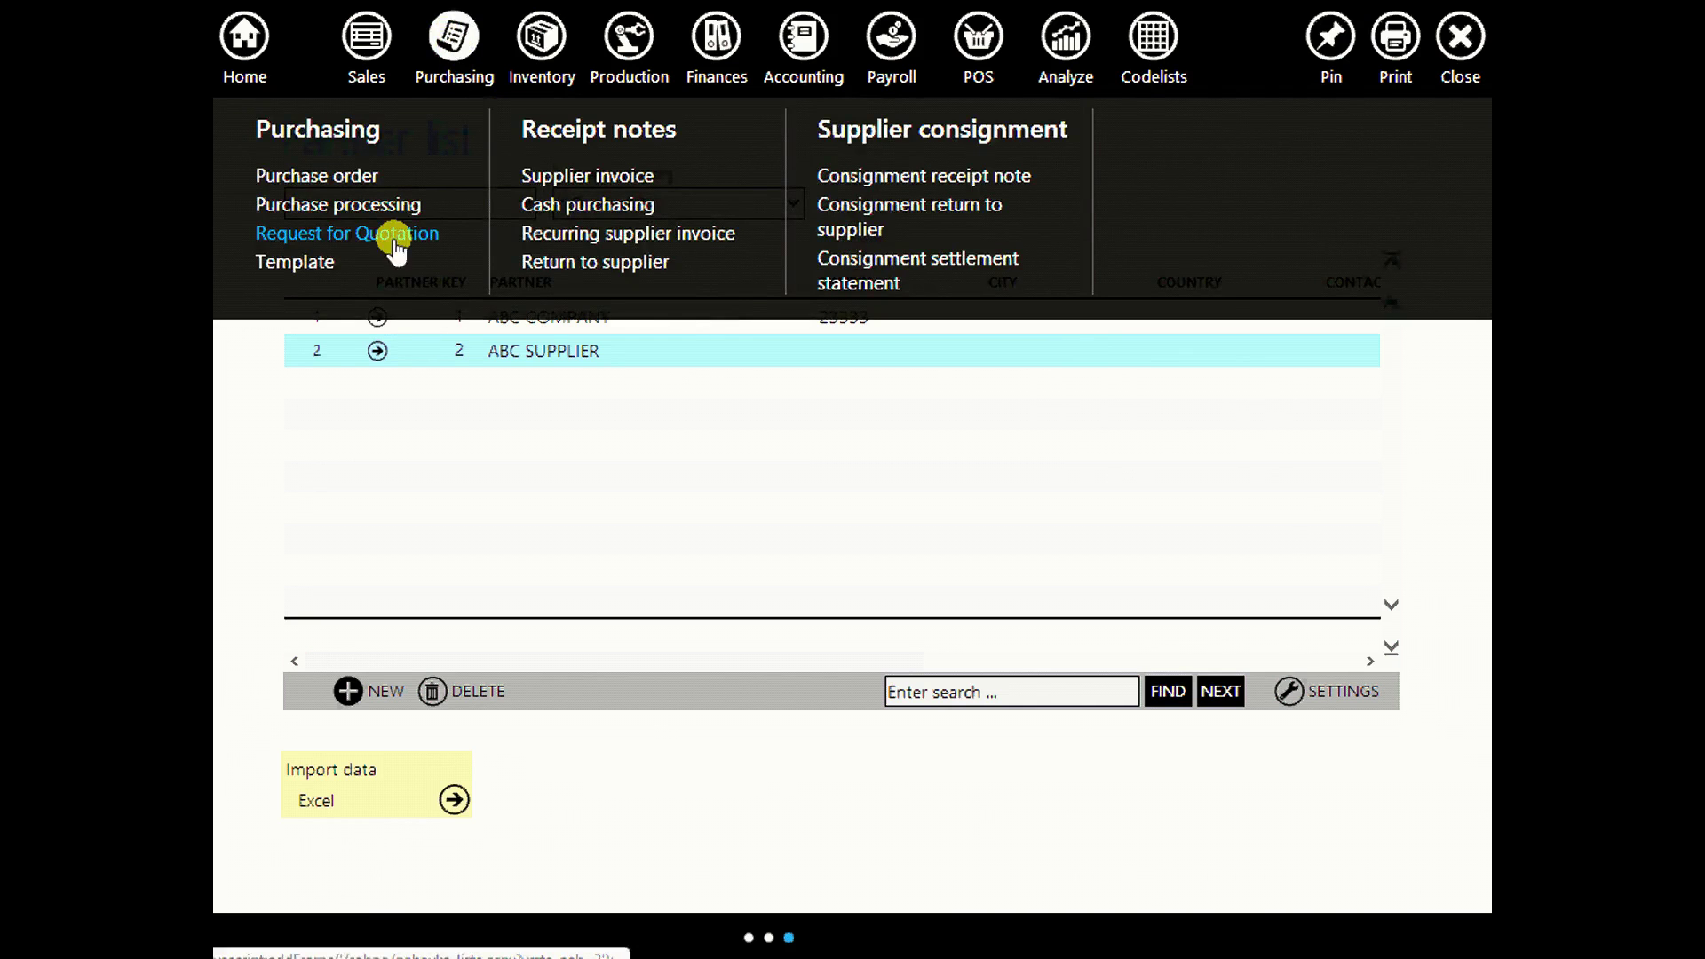
left_click(557, 180)
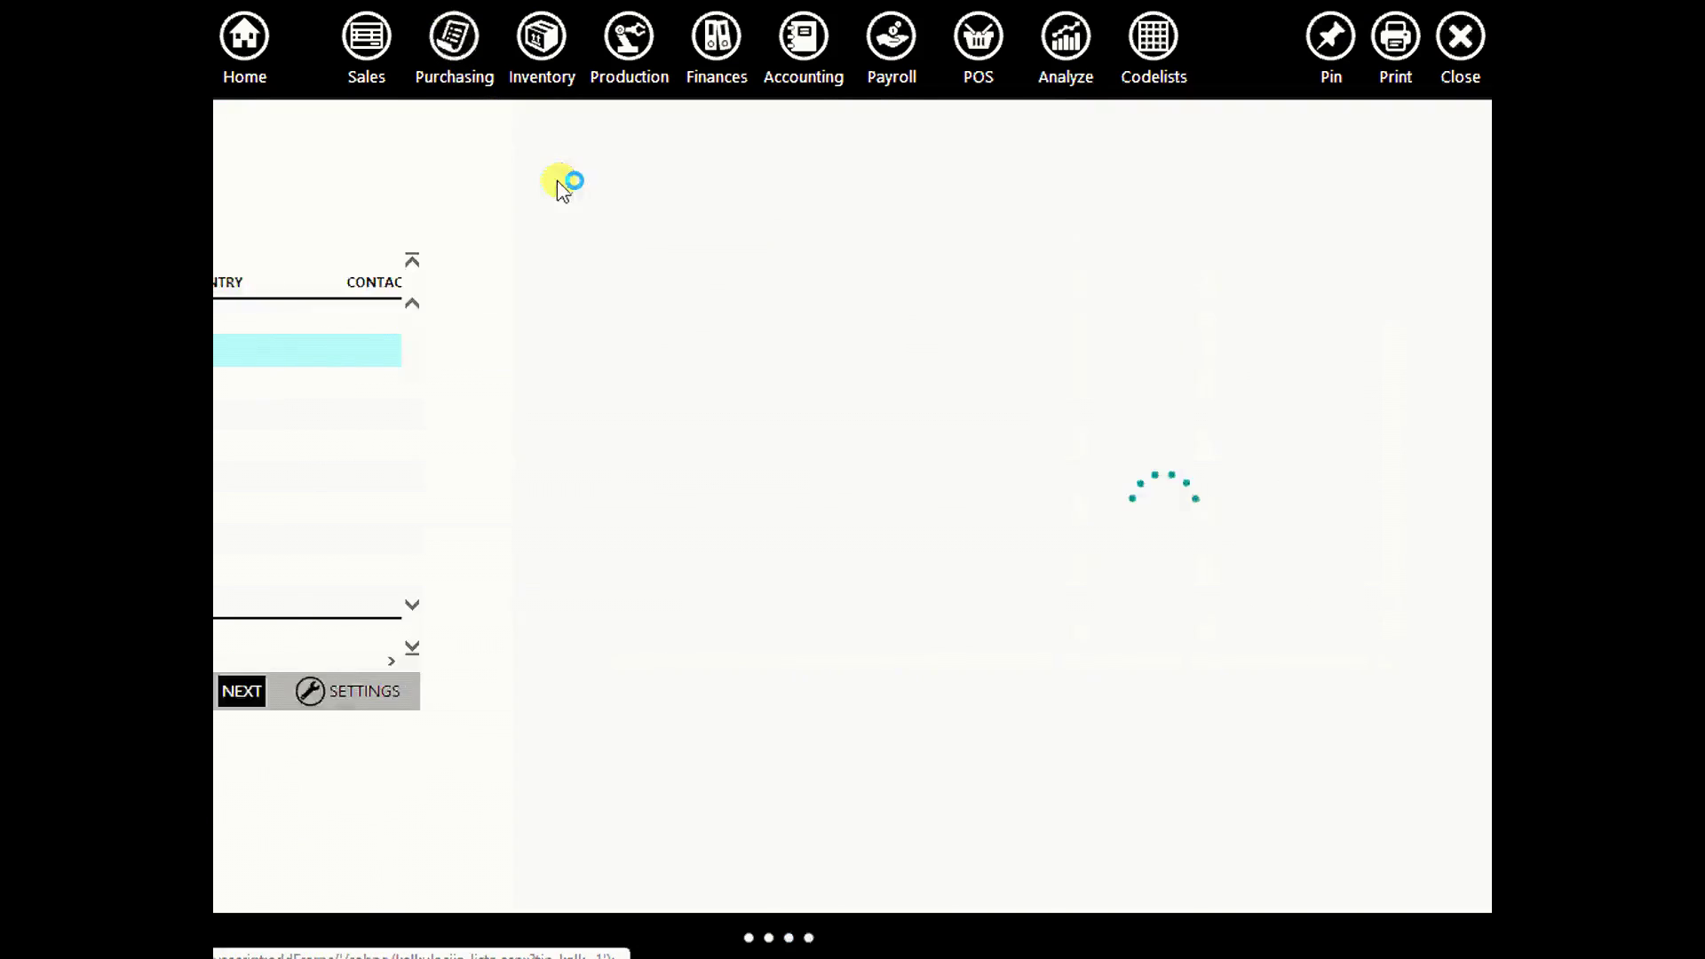
left_click(354, 886)
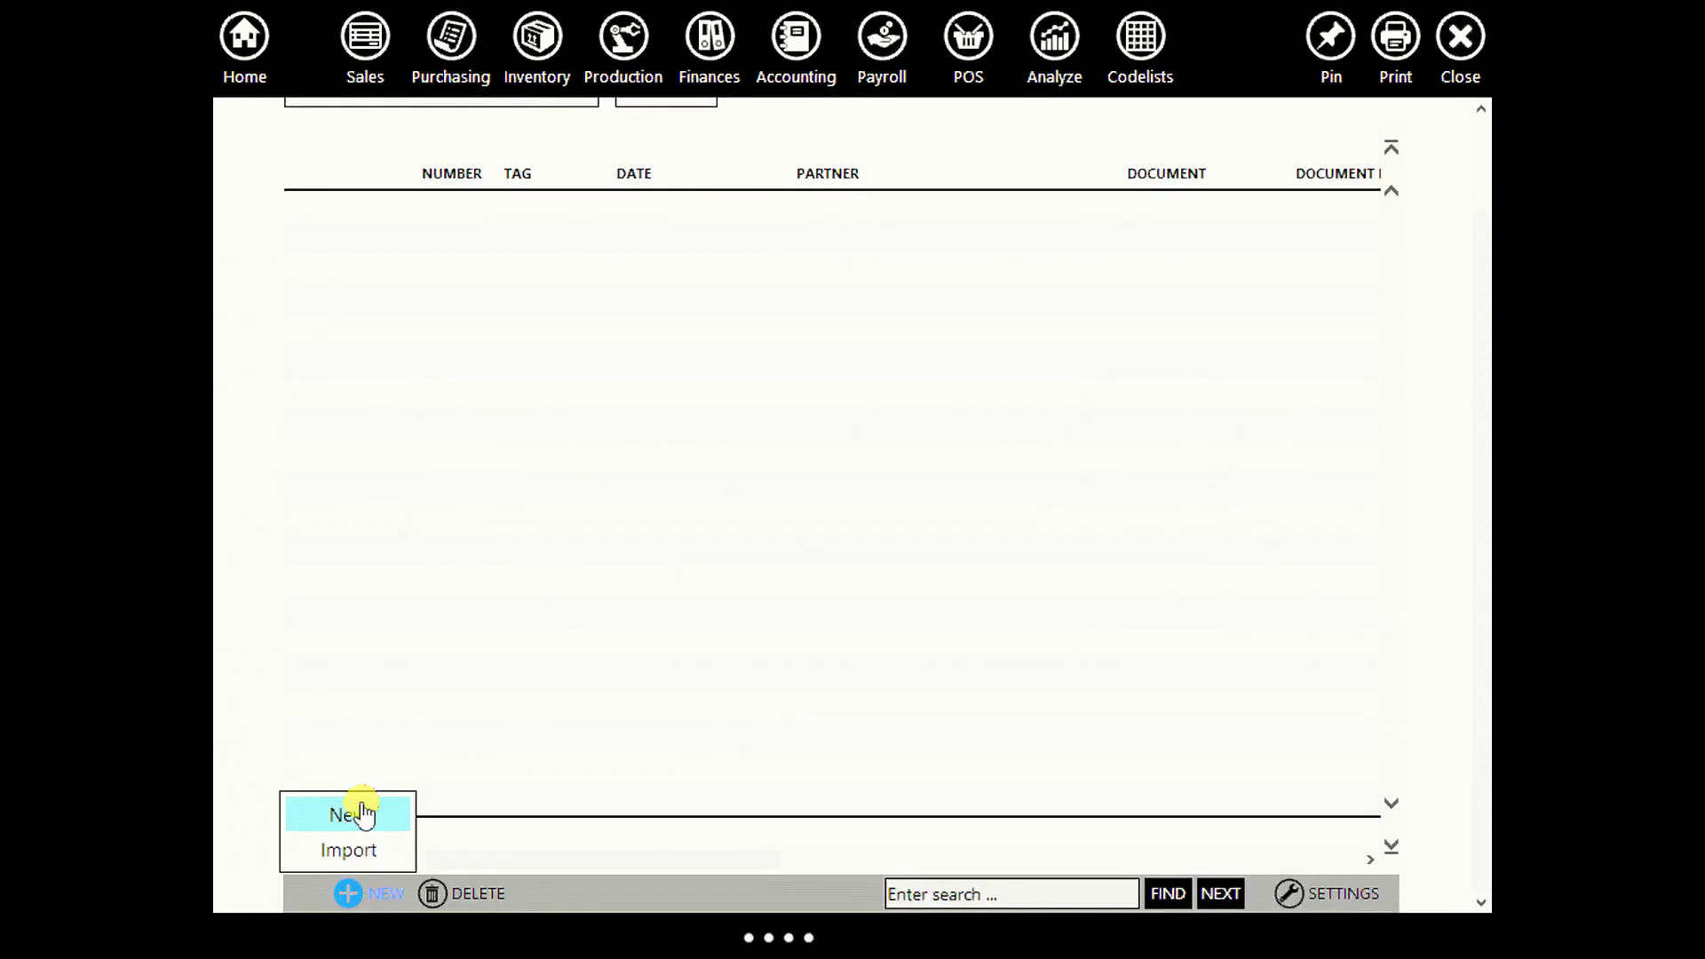
left_click(356, 810)
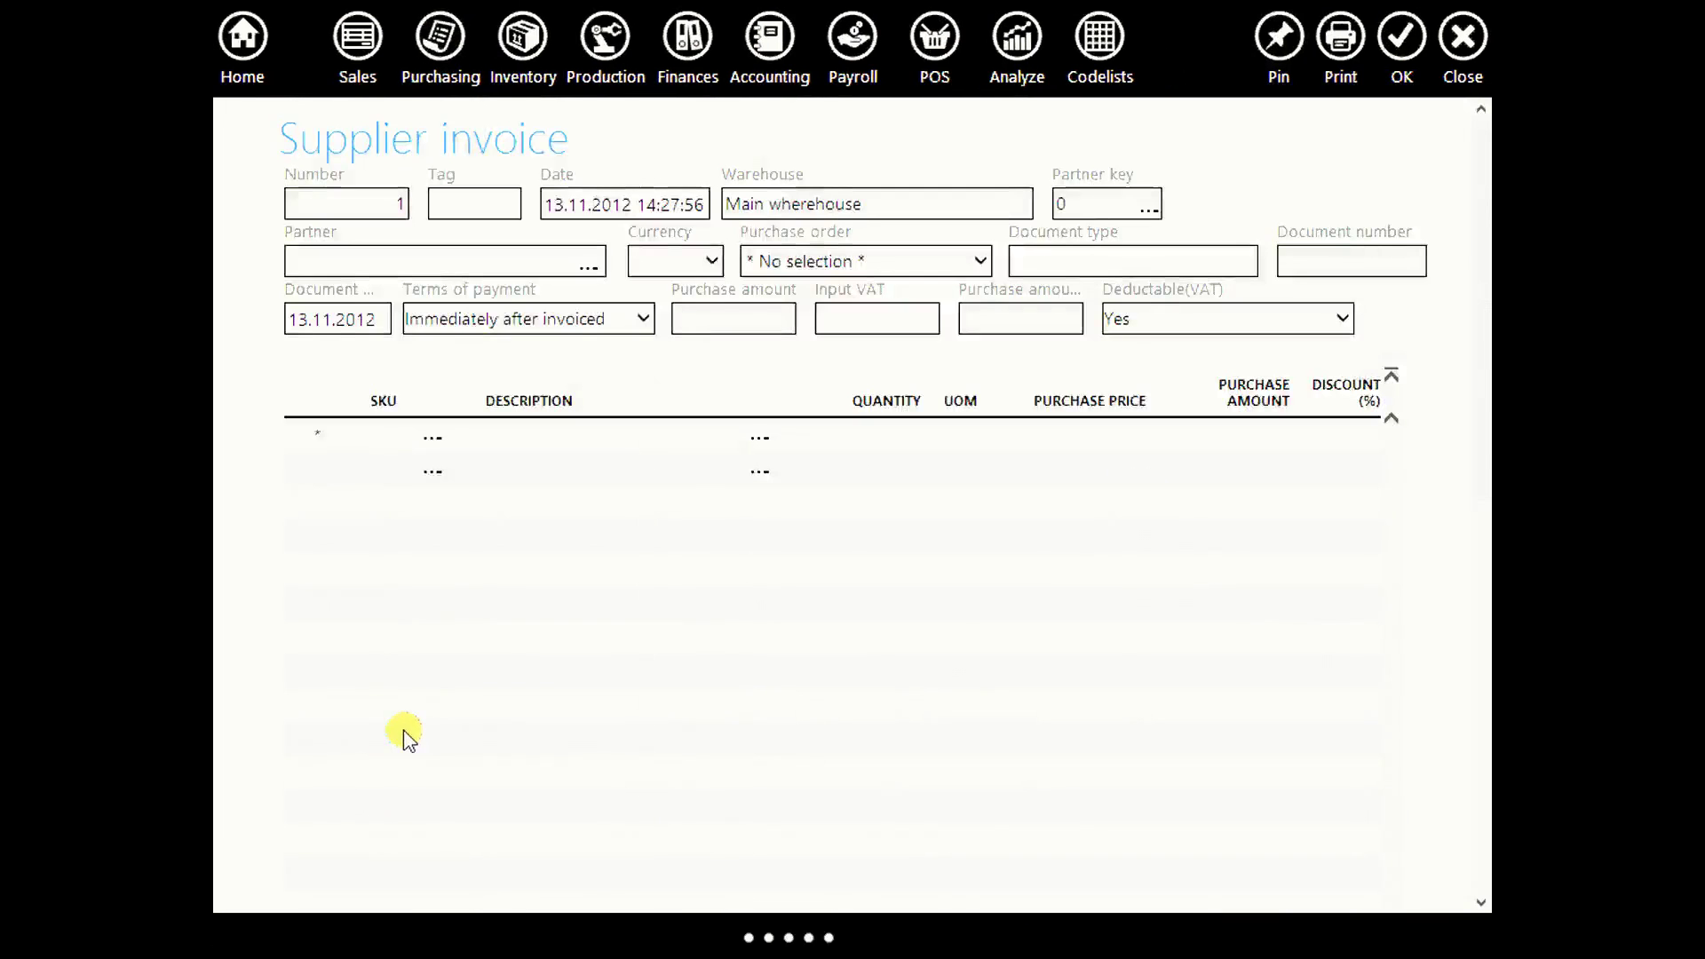
left_click(504, 264)
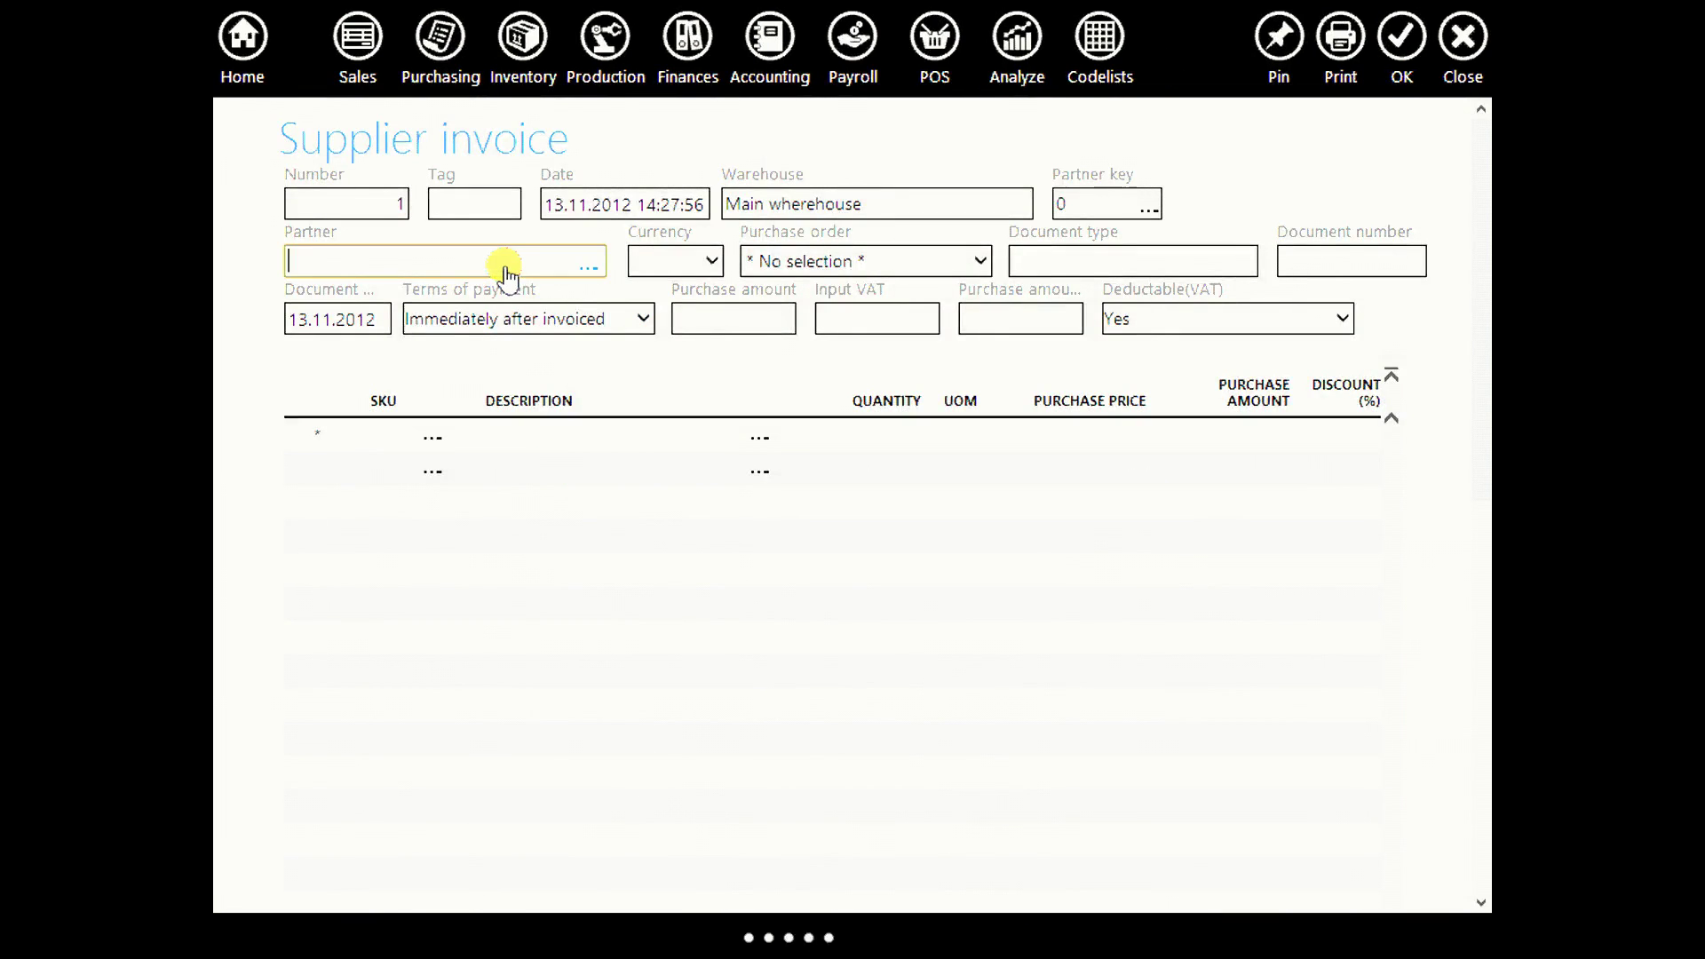
type("ABC")
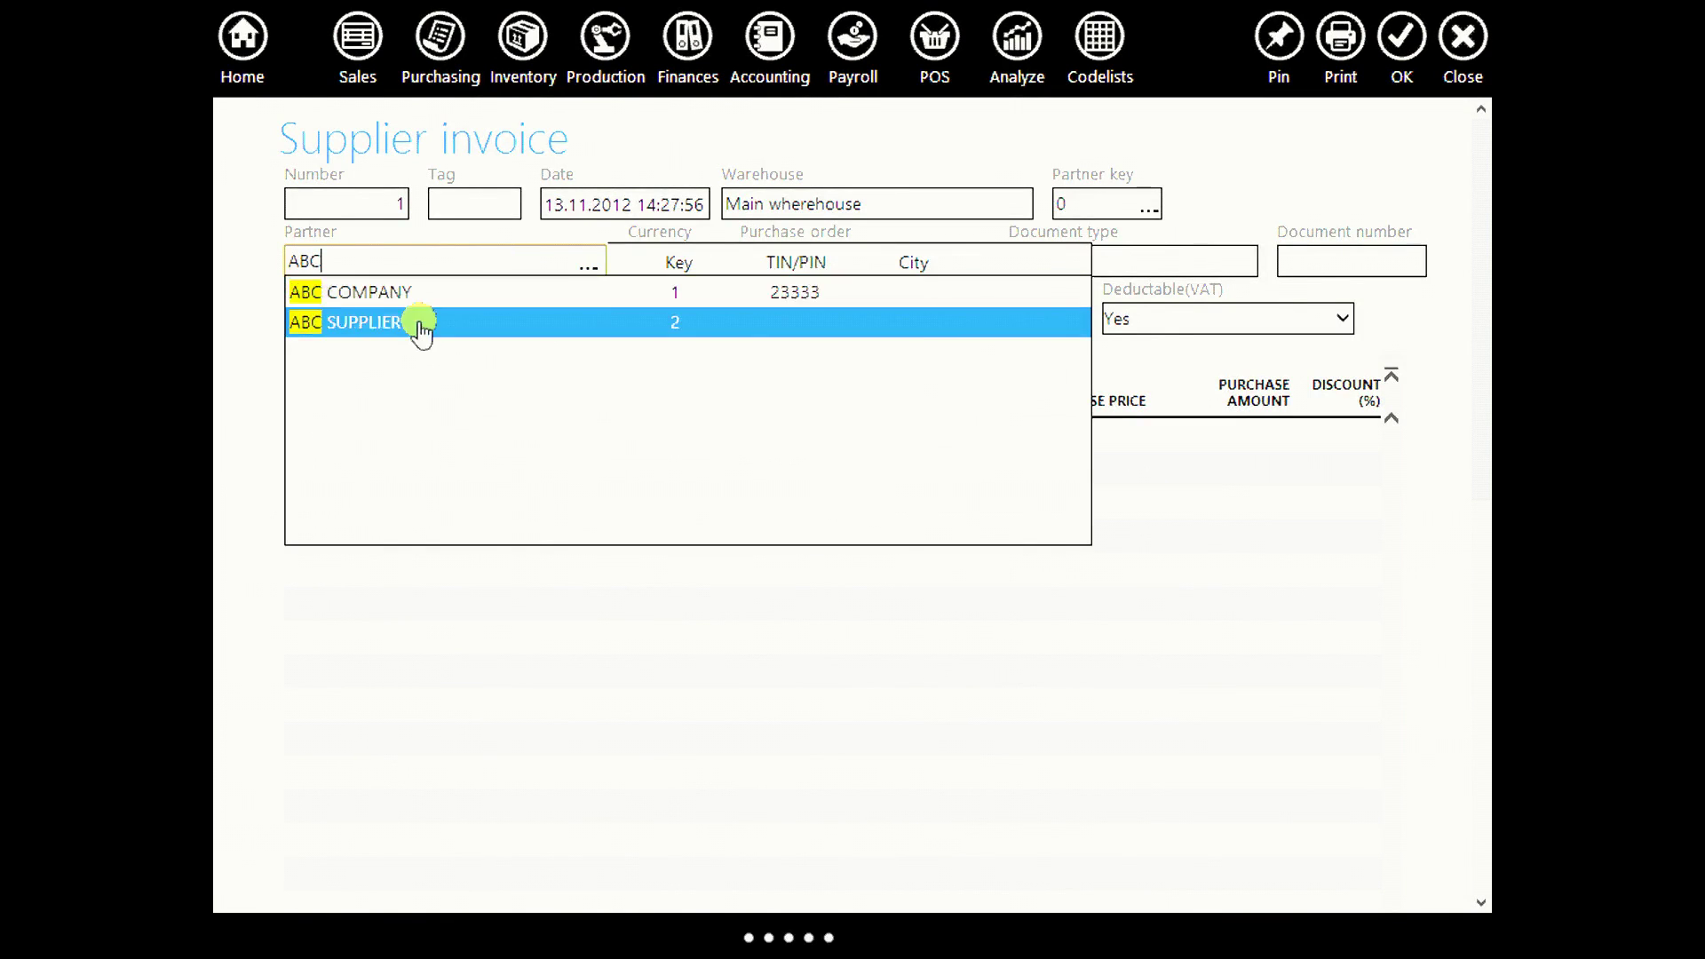
left_click(419, 323)
left_click(1045, 261)
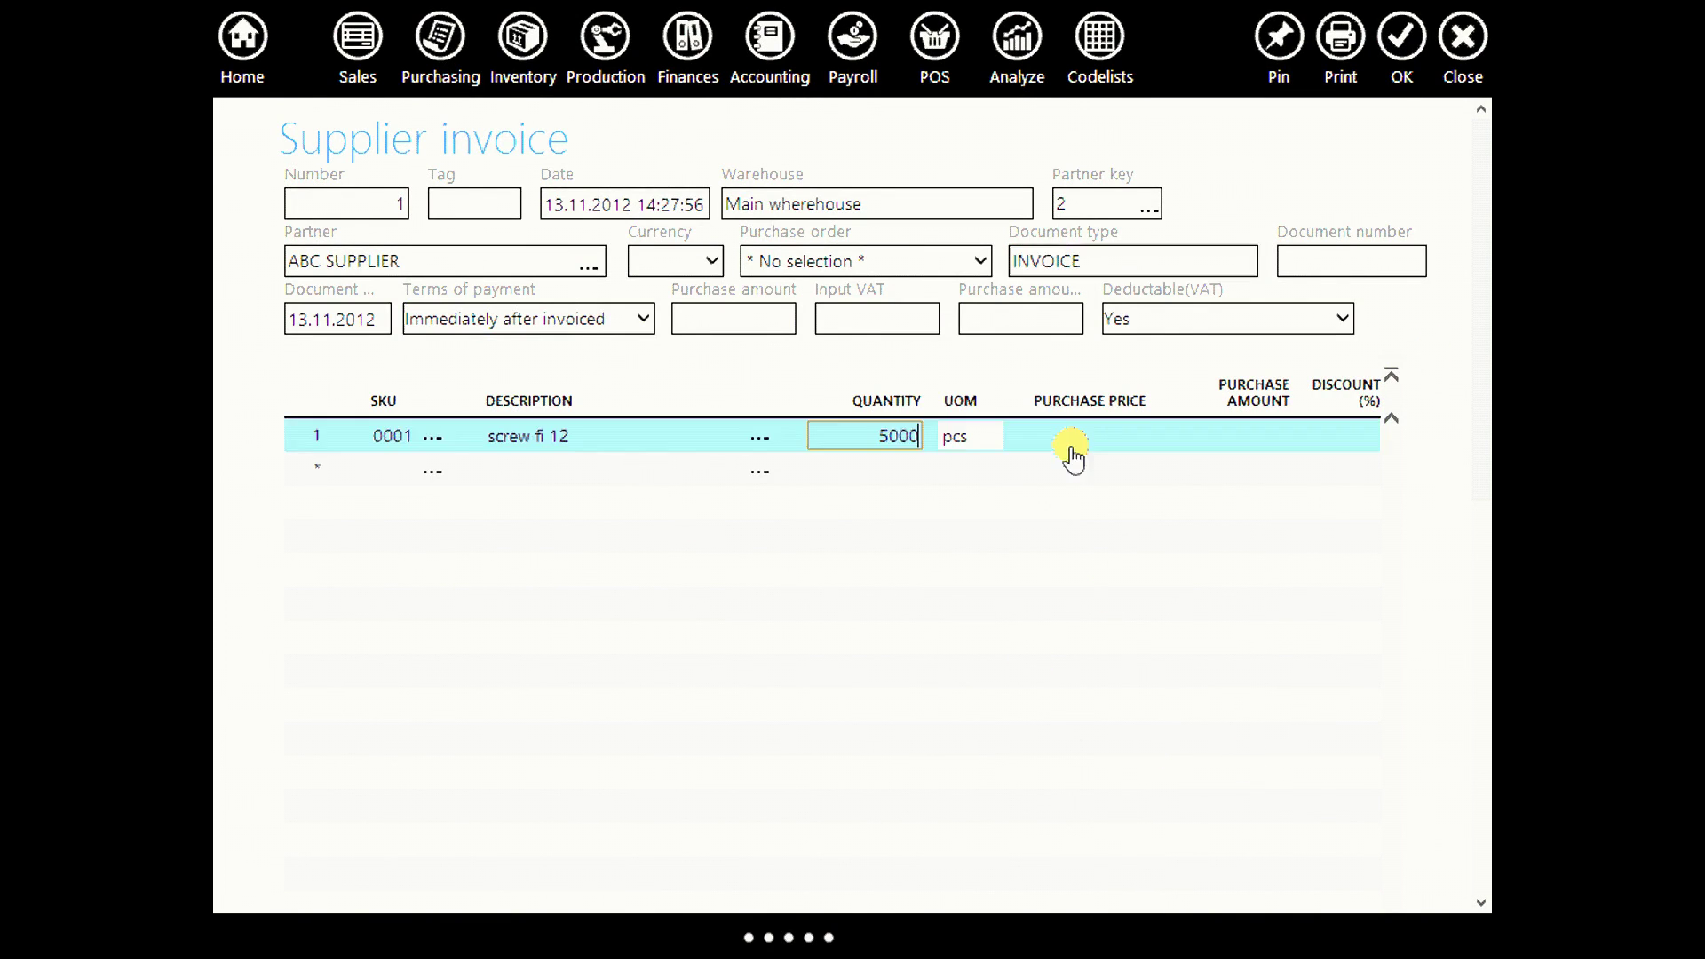
Add invoice lines for 5000 pcs of screw fi 12 at 0.25 and 250 pcs of metal rod fi 8 at 8.
left_click(1073, 447)
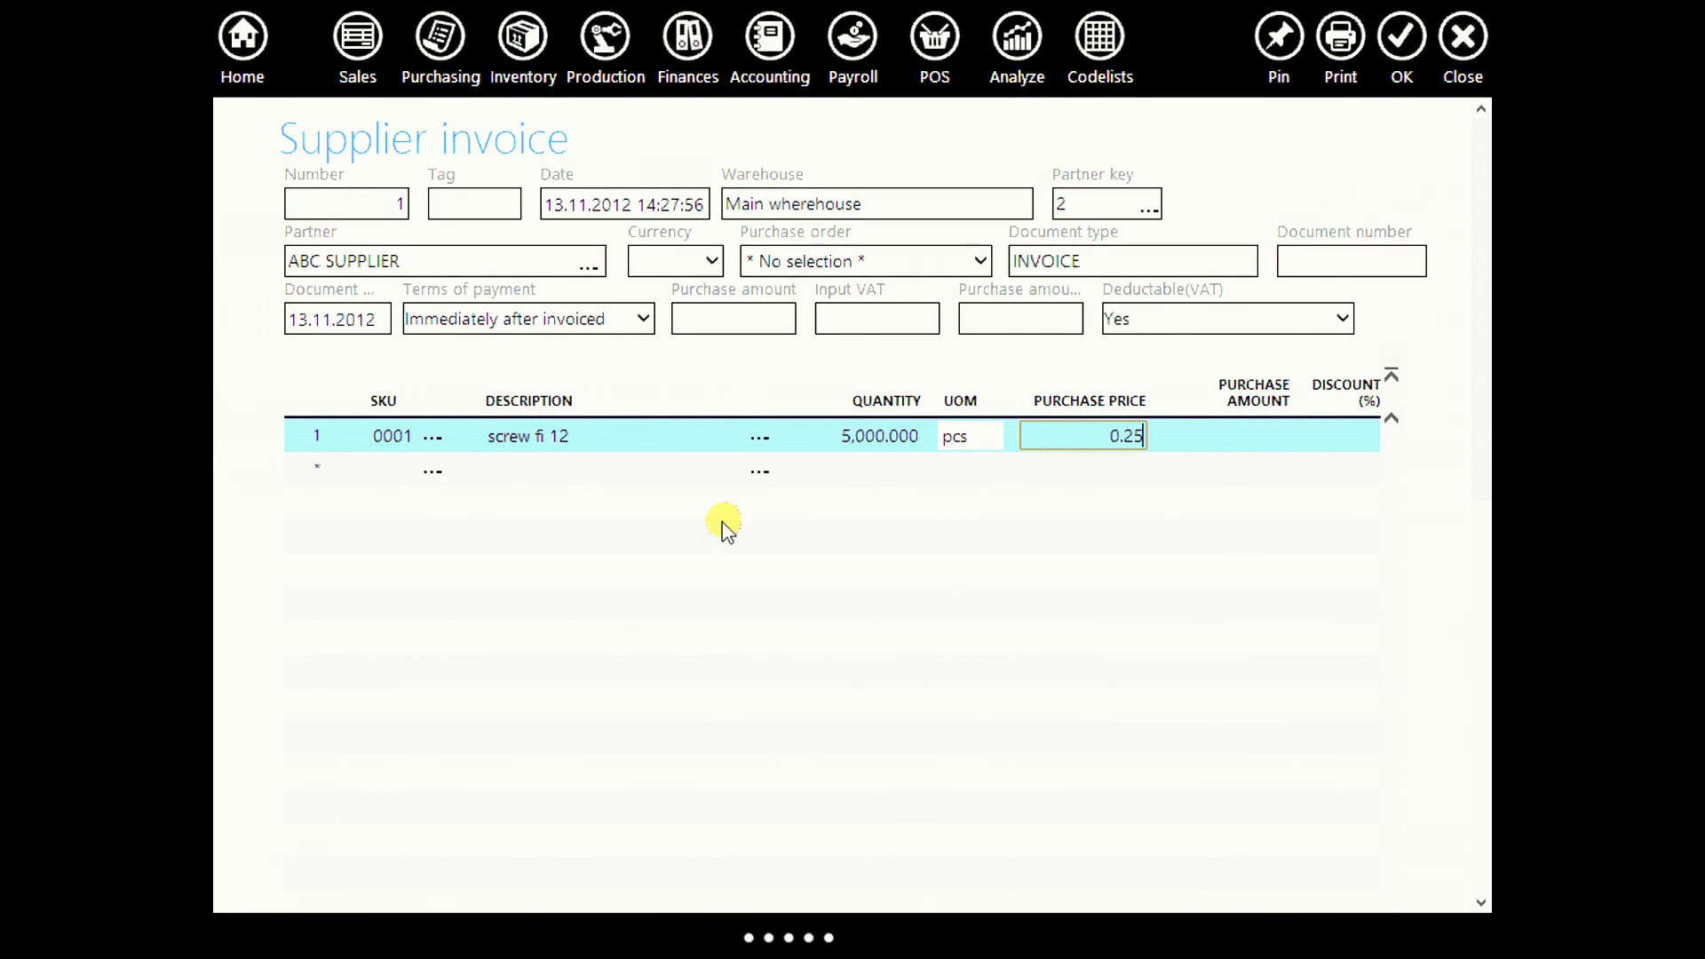
left_click(529, 468)
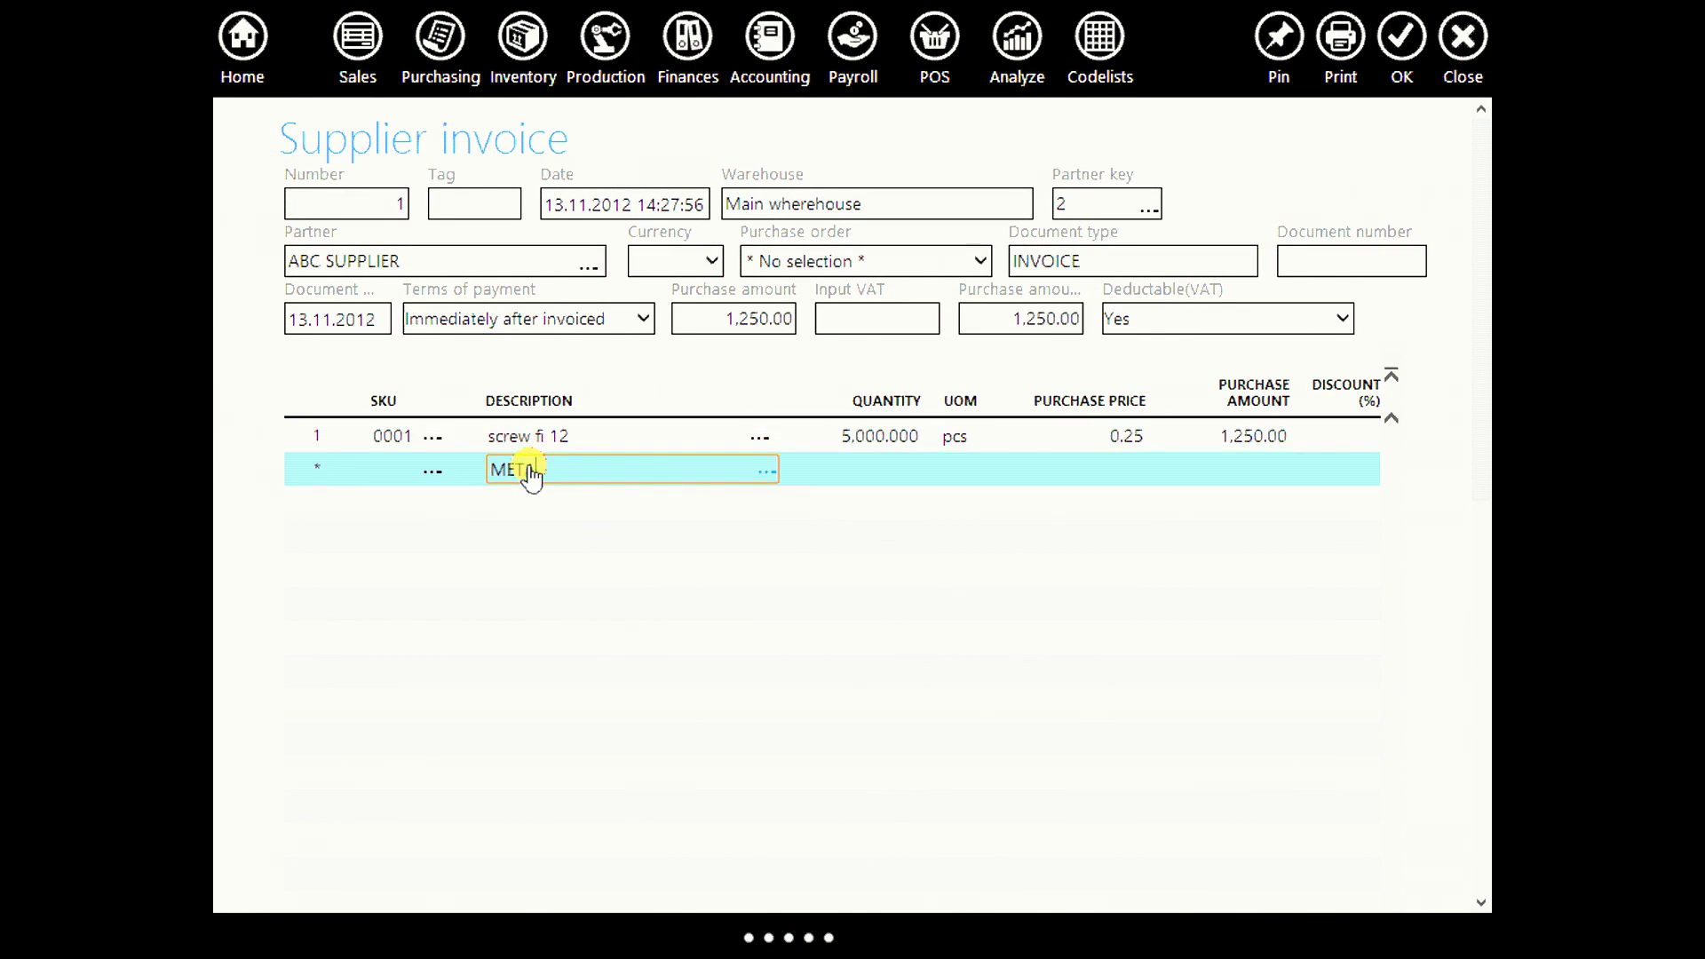
left_click(568, 498)
left_click(904, 470)
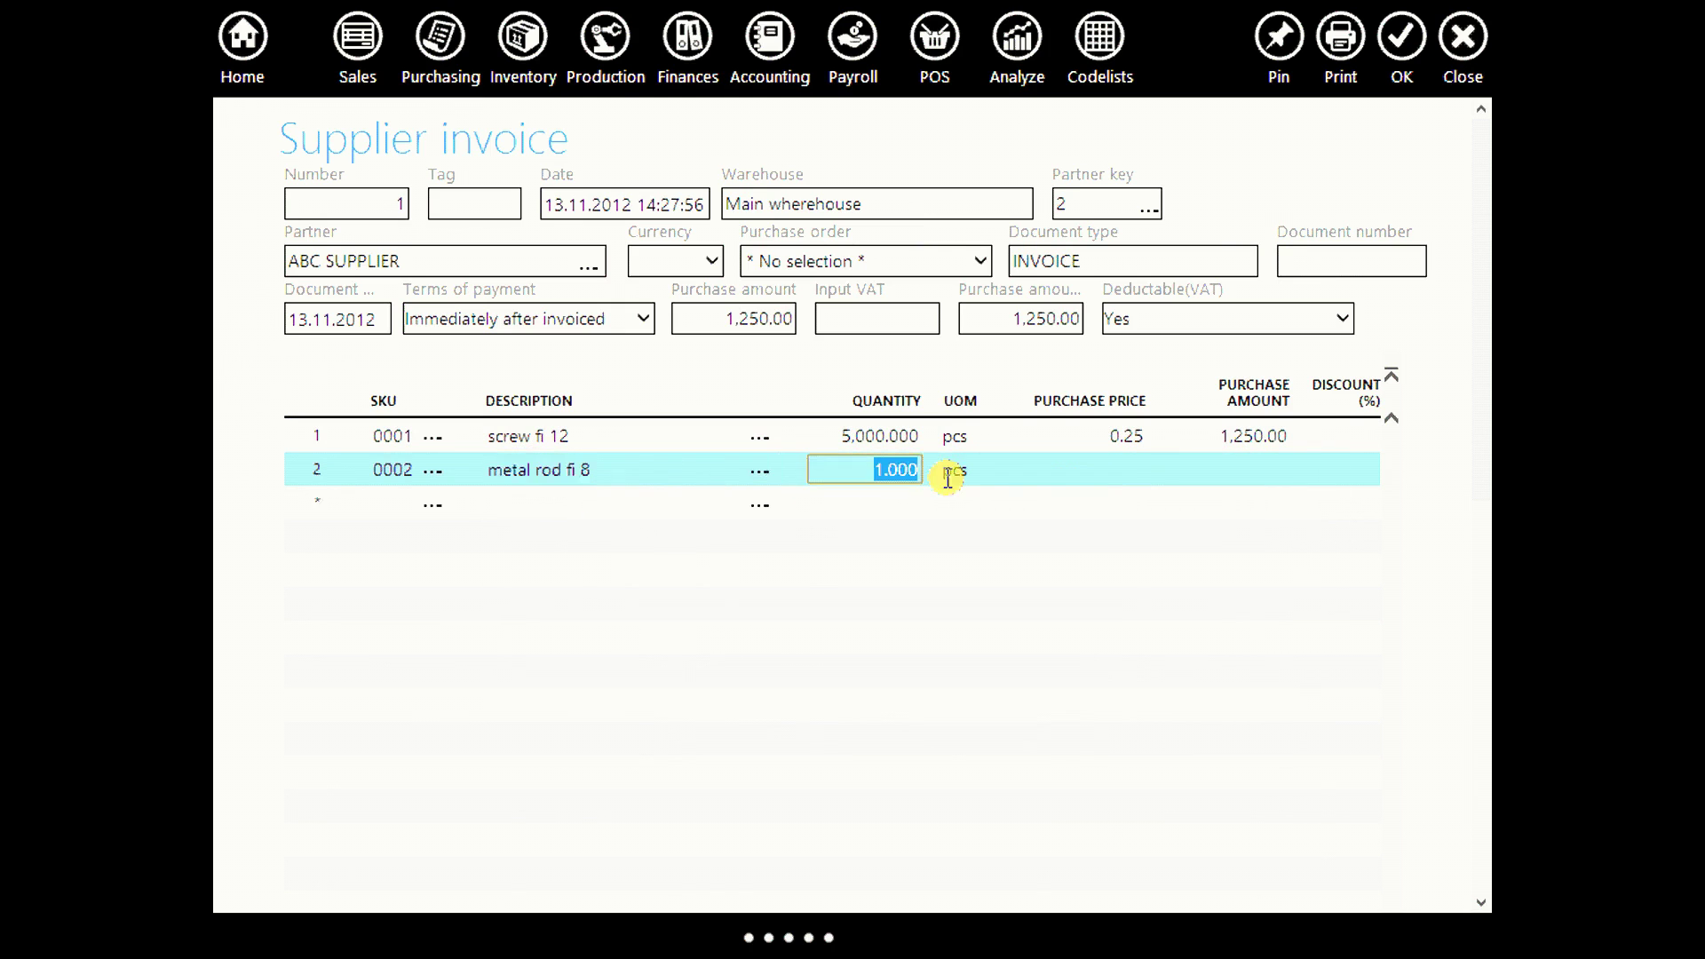
type("250")
key("Tab")
type("8")
Add an invoice line for steel casting with quantity 56 and purchase price 12.
left_click(568, 502)
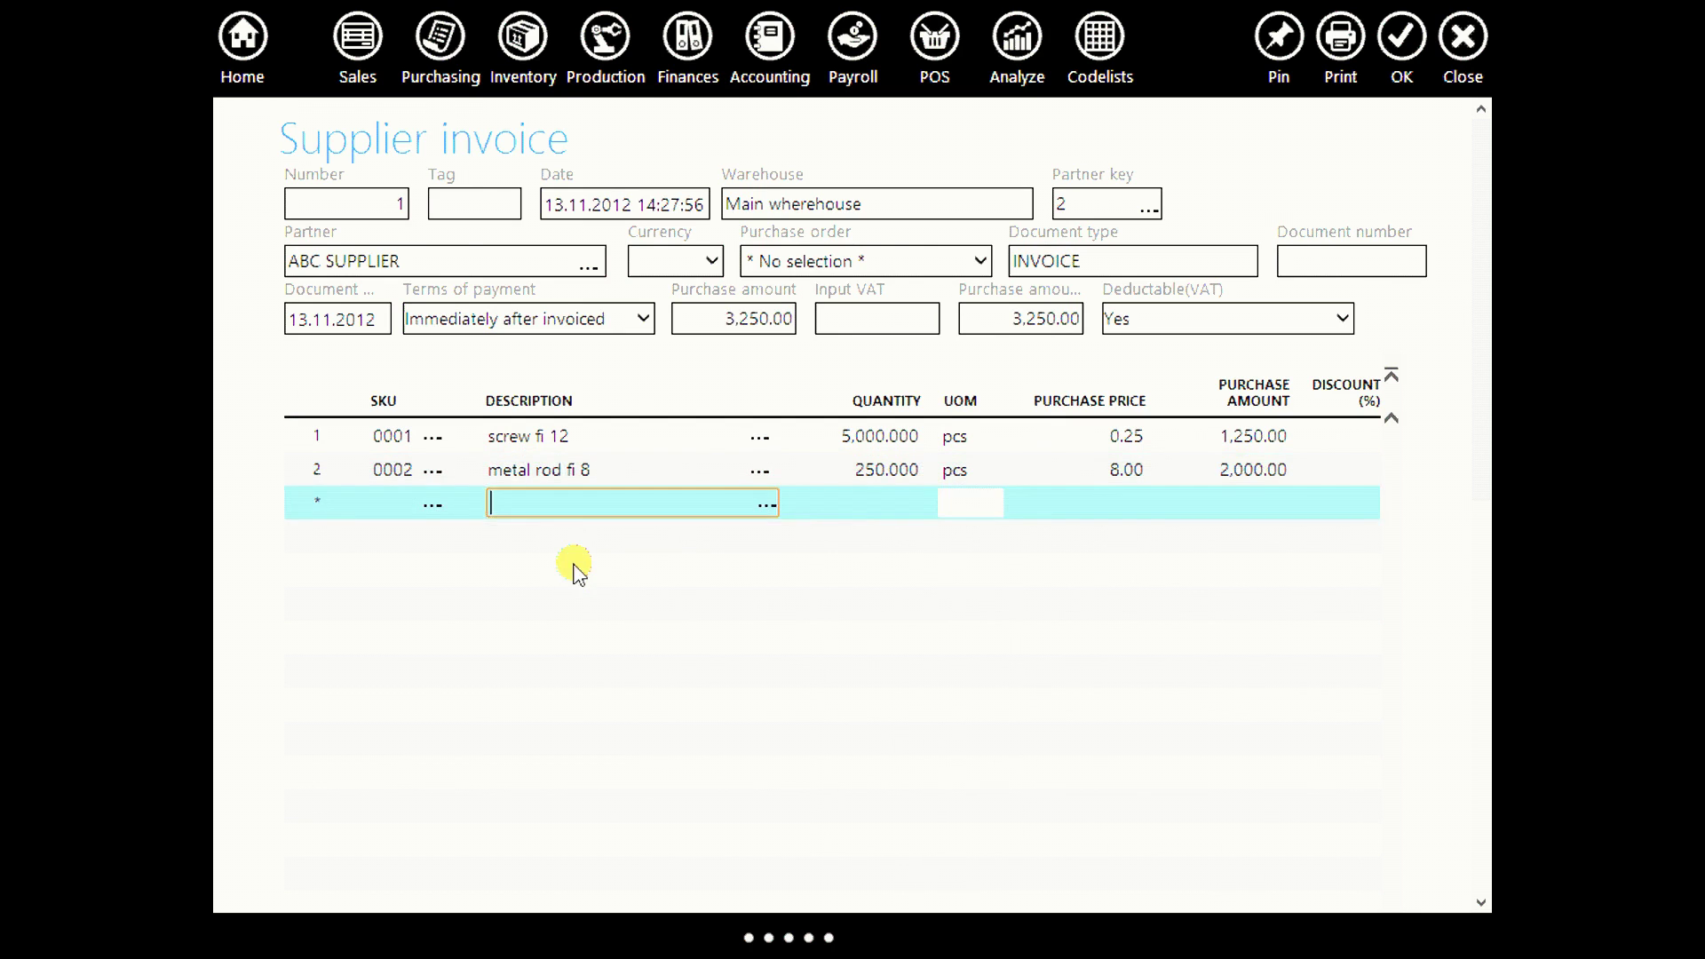
type("STE")
left_click(579, 535)
left_click(879, 508)
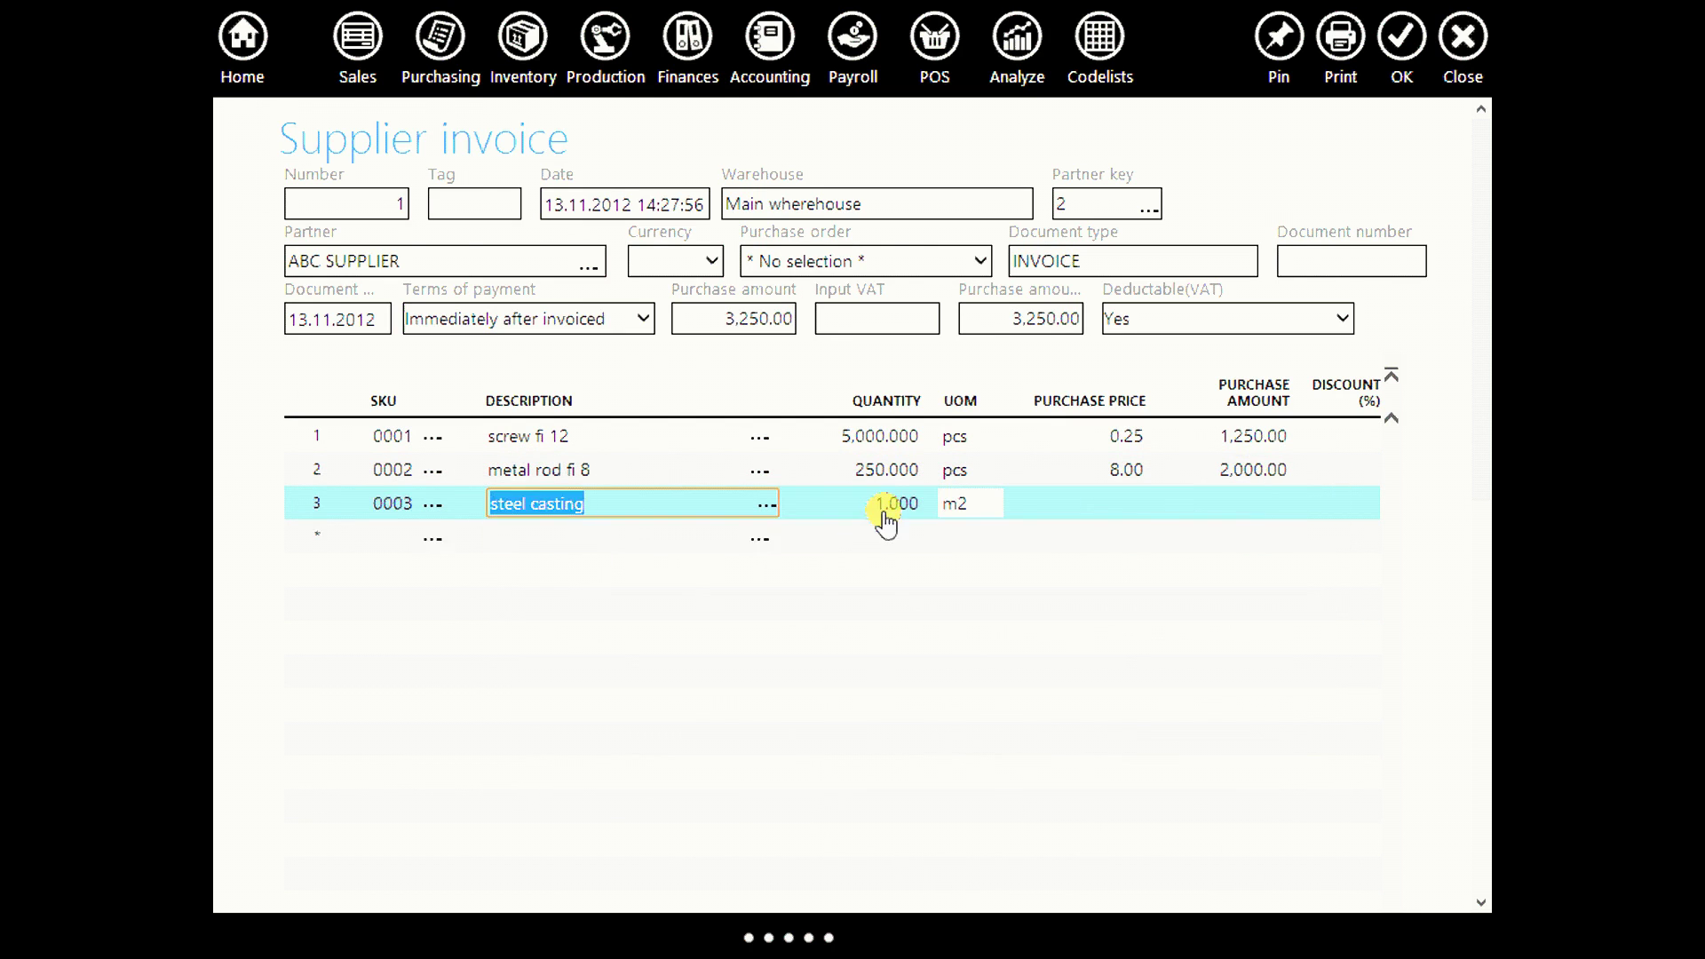
type("56")
key("Tab")
type("12")
Add invoice lines for 25 lit of paint- white at 54 and 25 lit of paint protective/basic at 35.
left_click(529, 537)
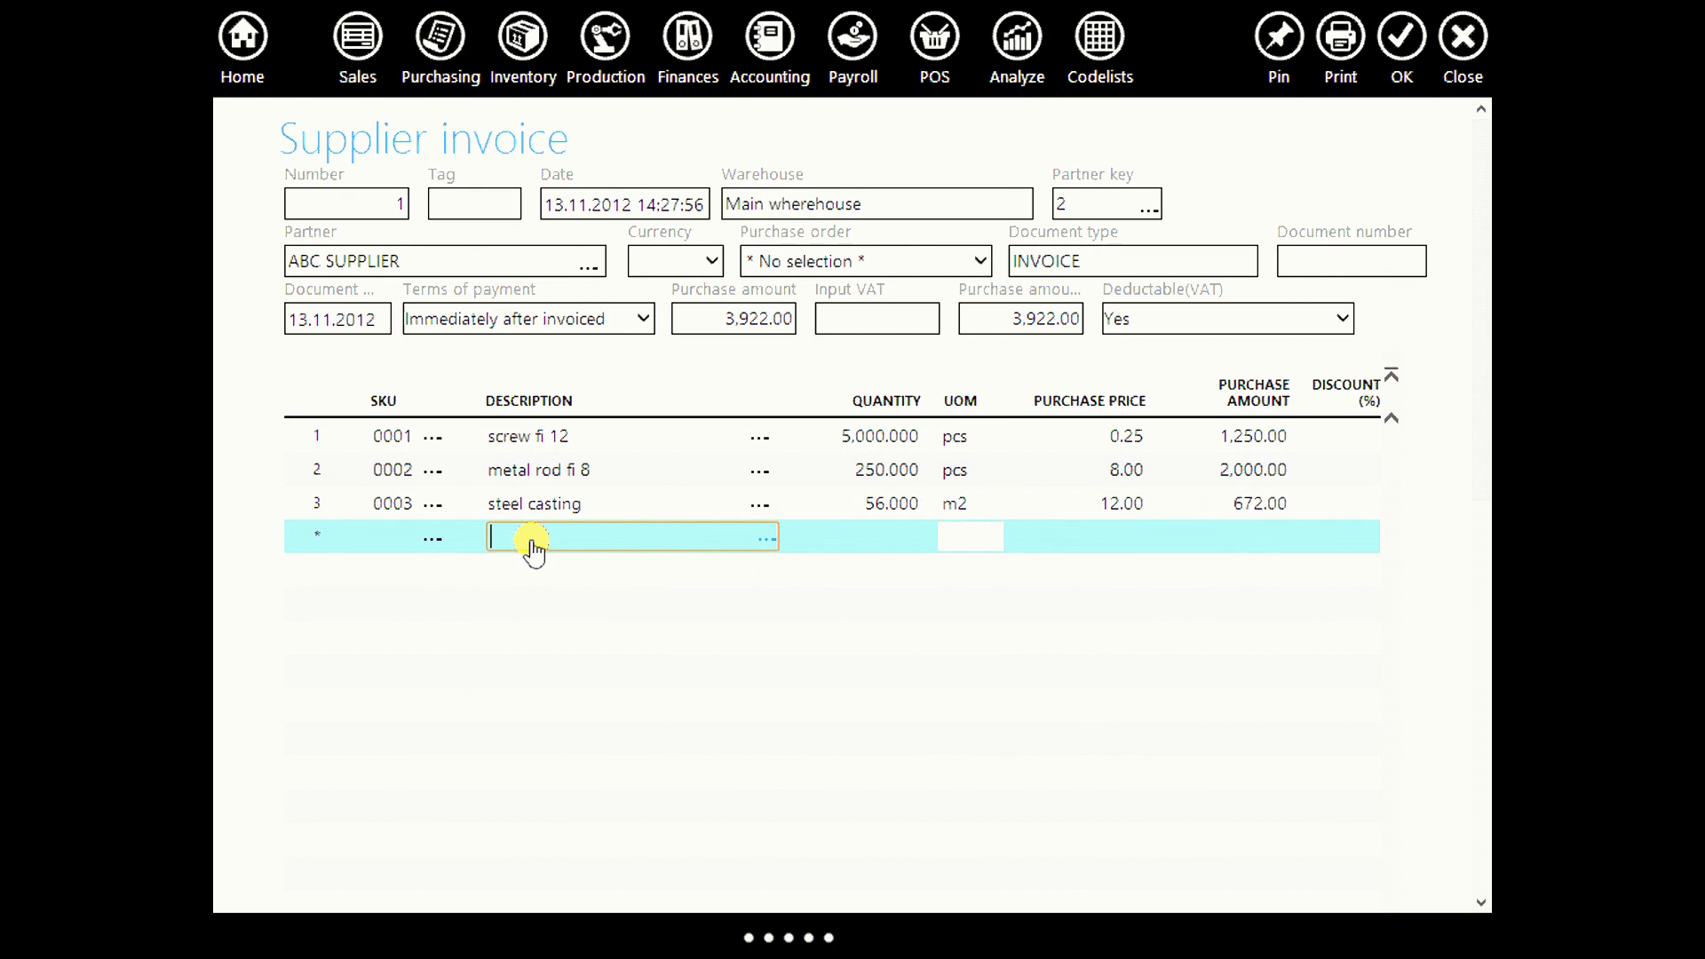
type("paint- white")
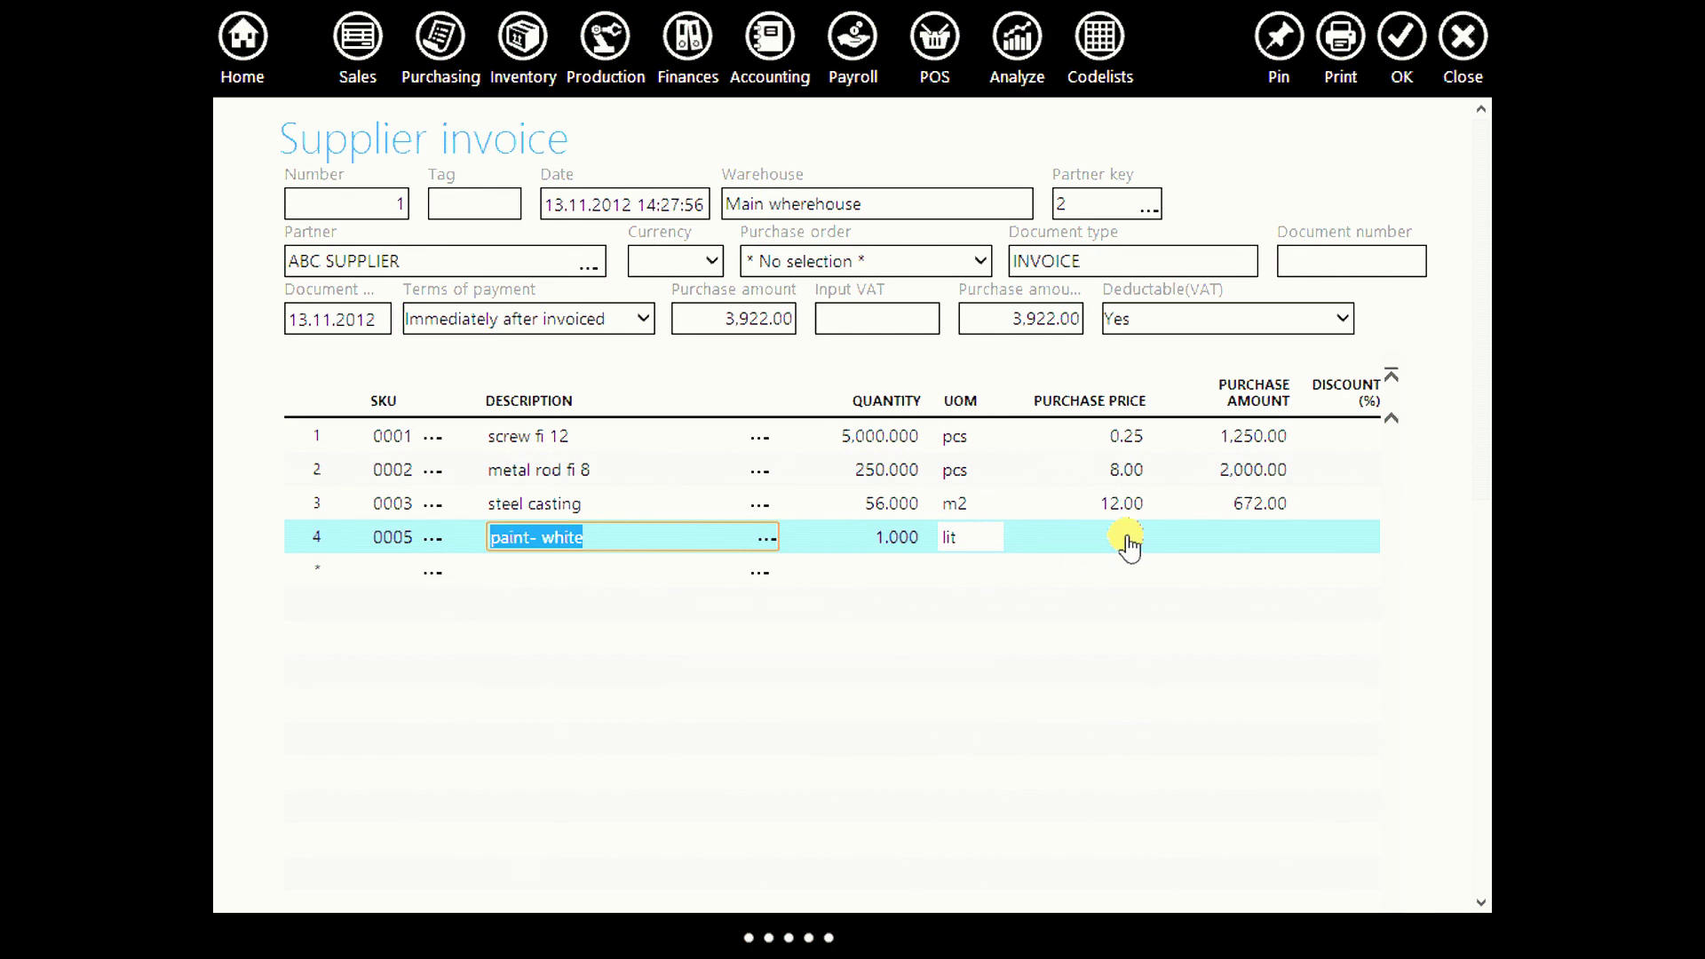
left_click(892, 539)
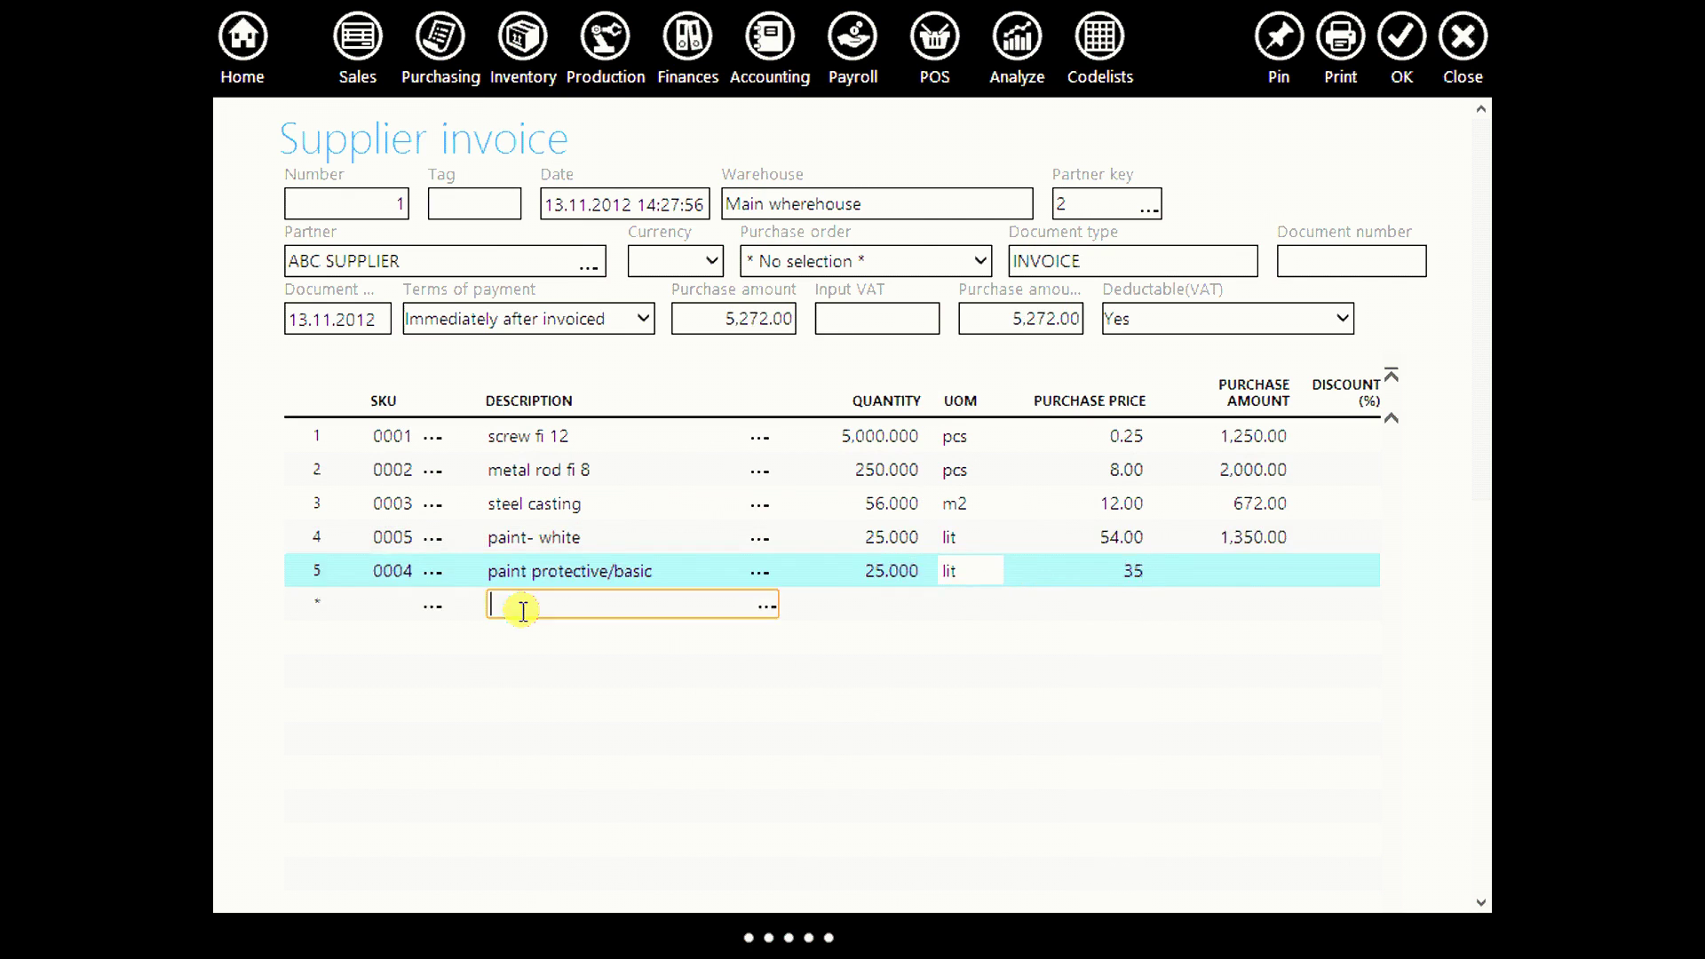
Add an invoice line for cloth with quantity 60 and purchase price 120.
left_click(524, 607)
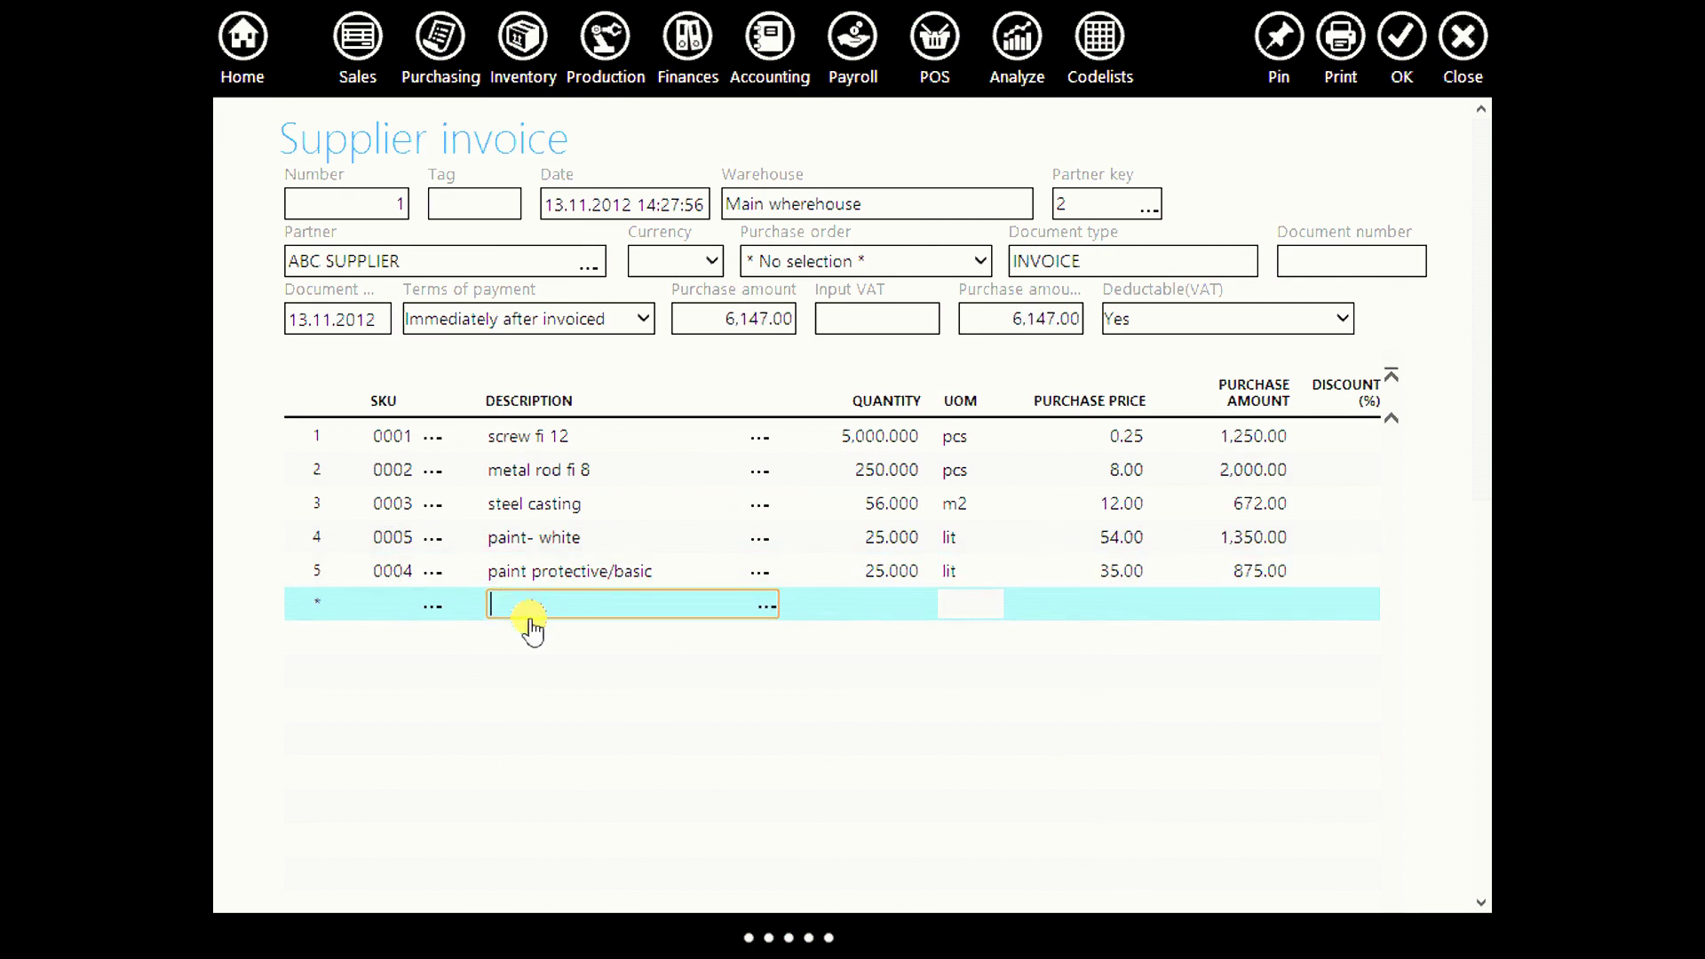
type("CLOTH")
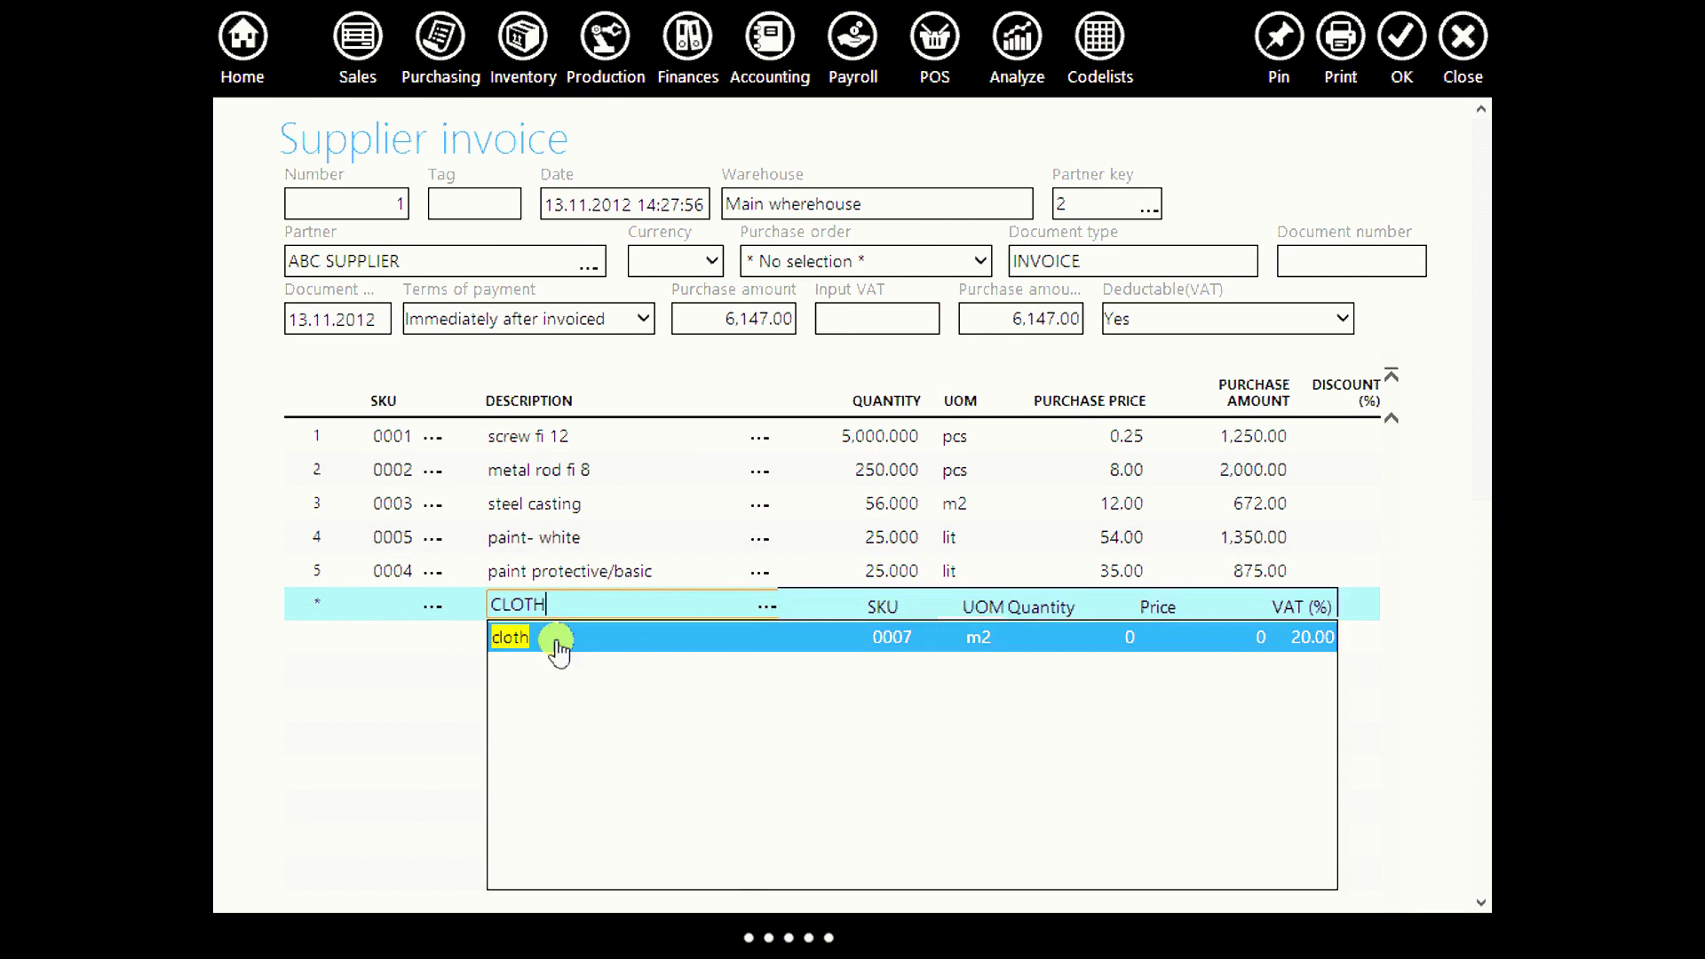
left_click(556, 638)
left_click(899, 611)
type("6")
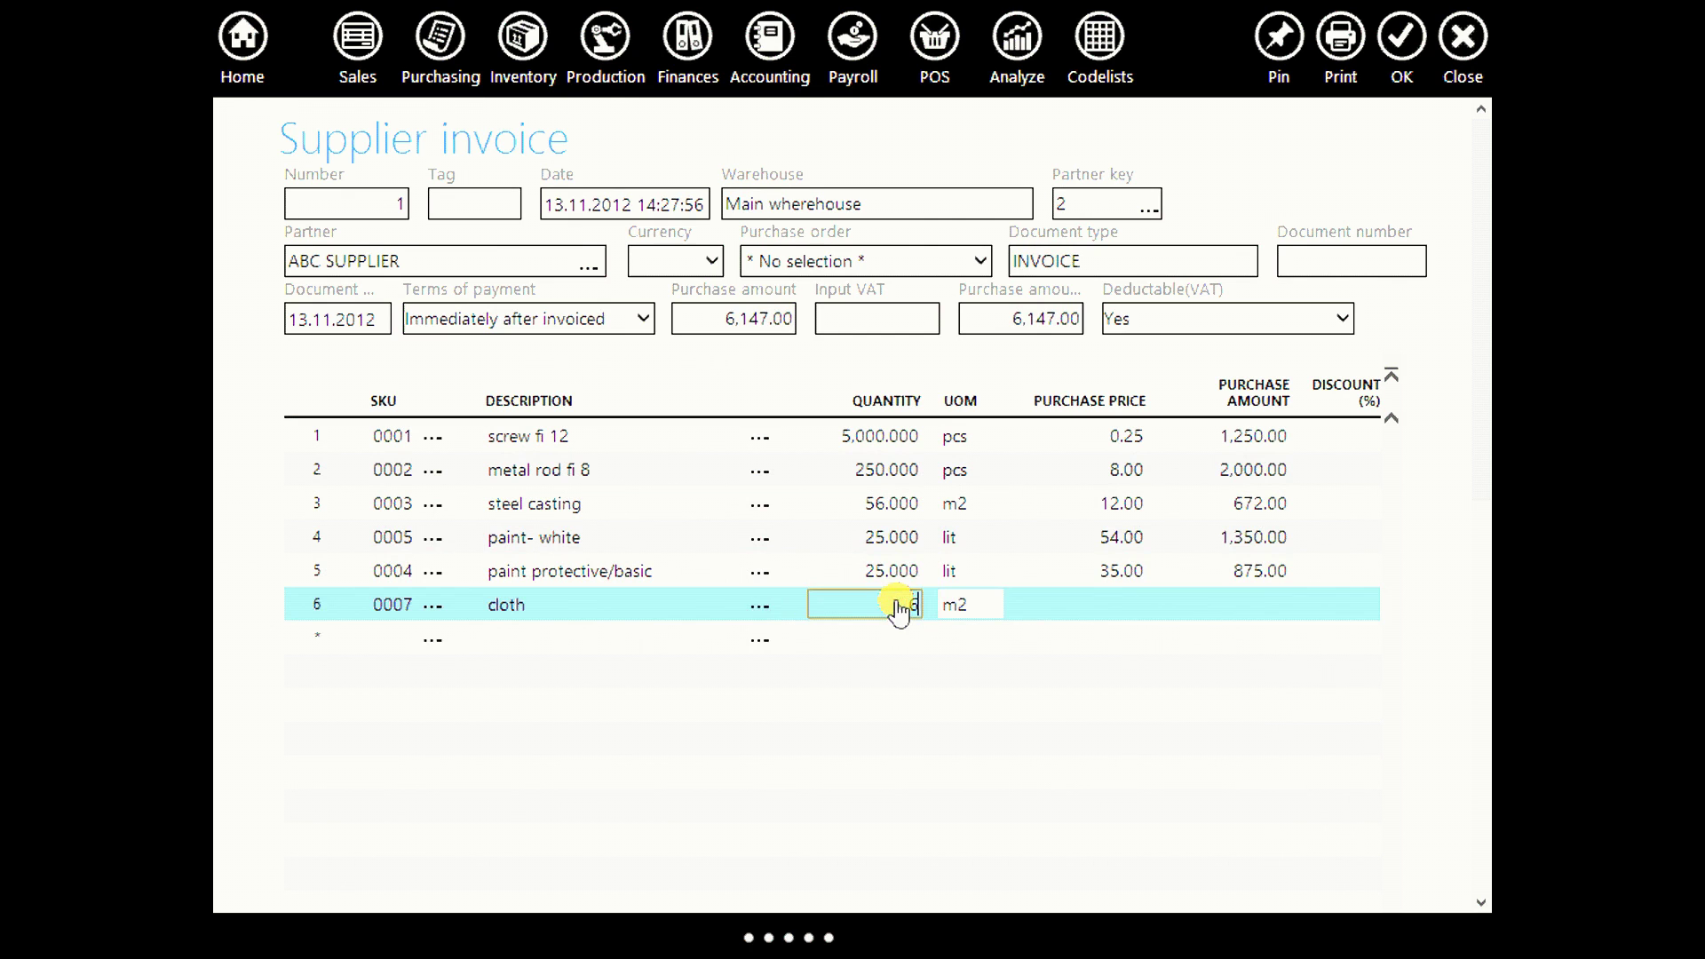
type("0")
key("Return")
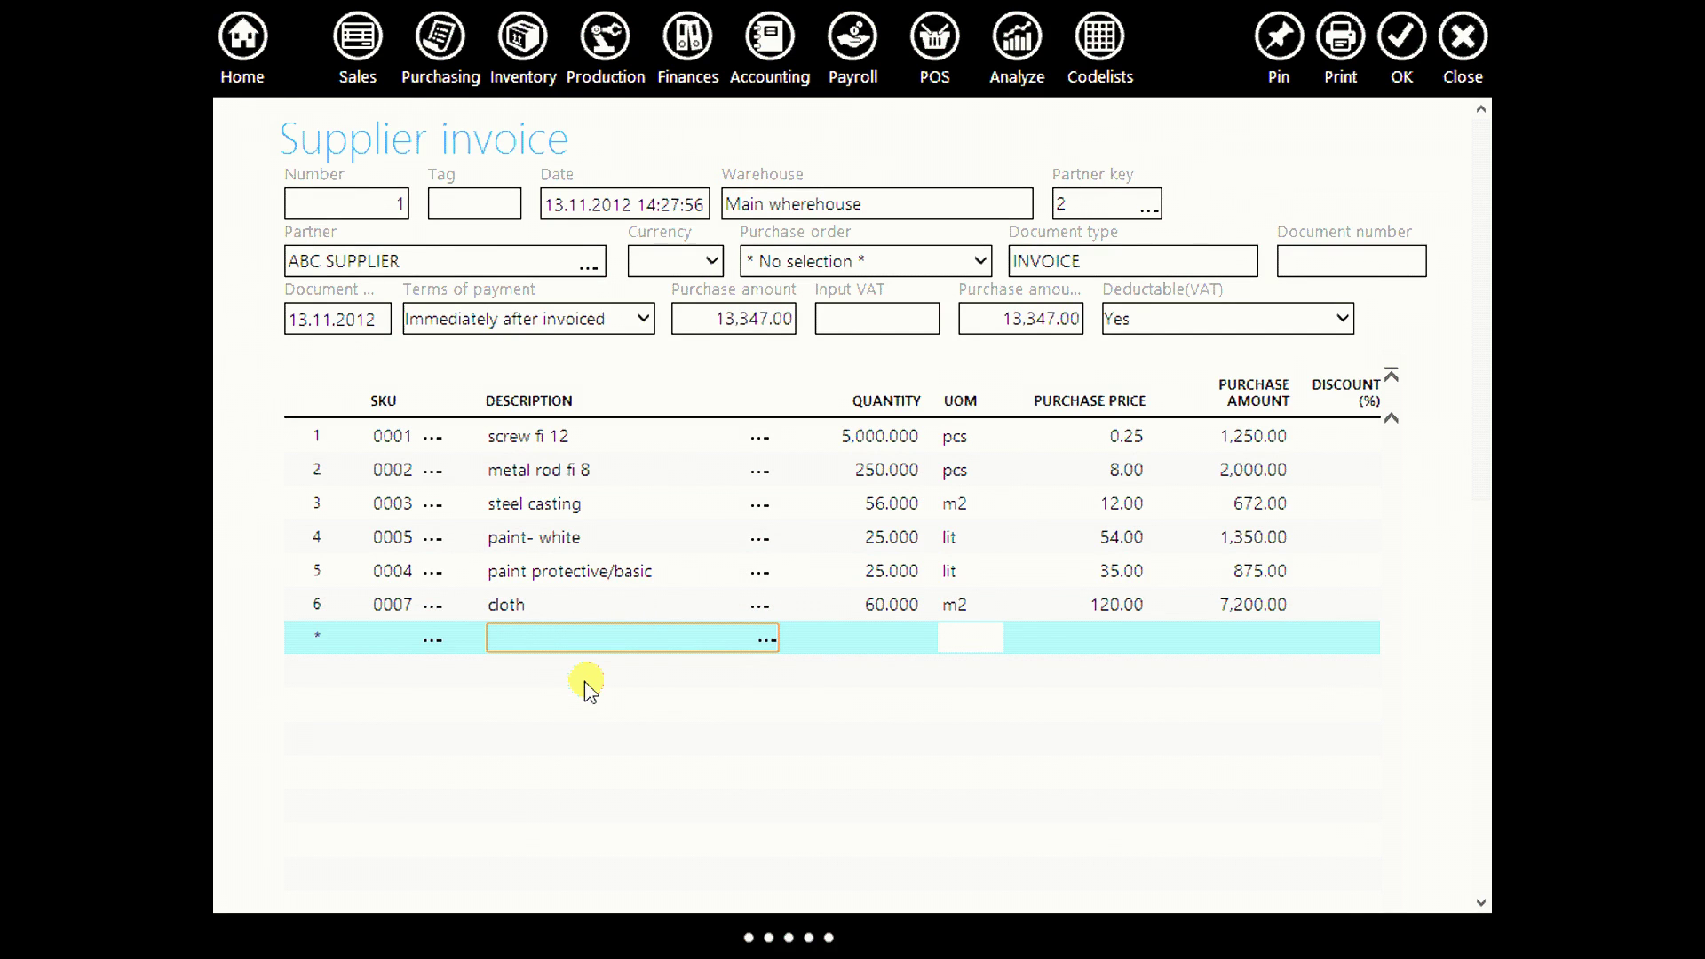
Add an invoice line for plastics with quantity 125 and purchase price 1.
type("p")
left_click(579, 763)
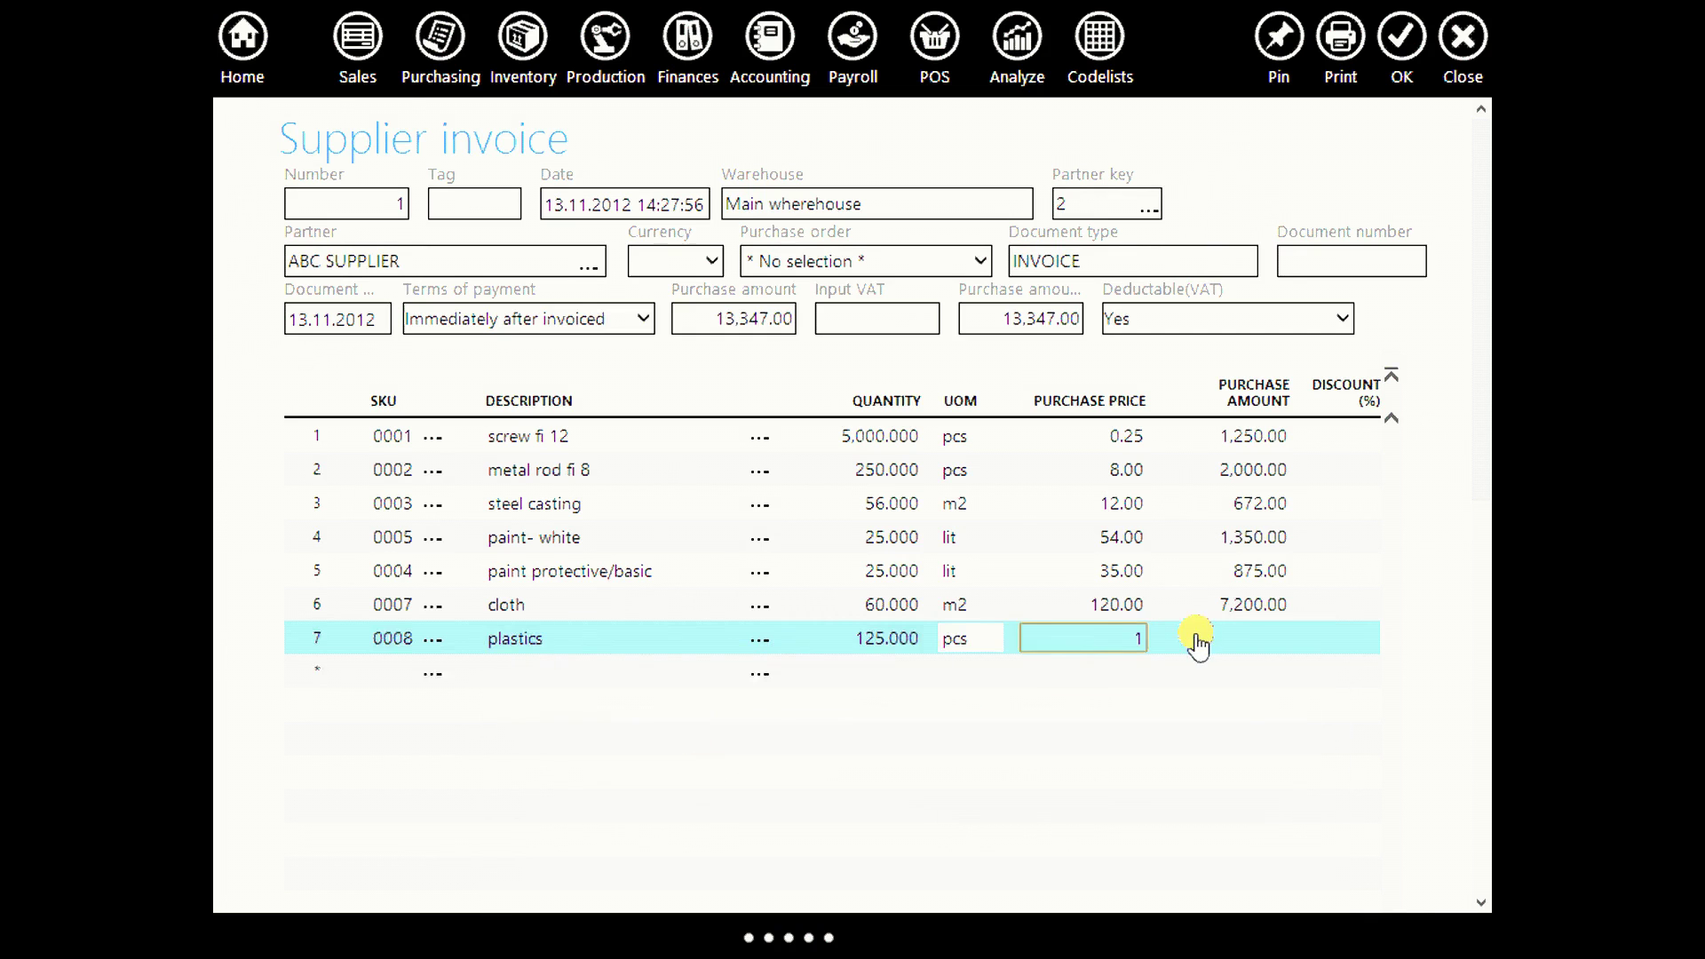
left_click(1146, 640)
type("1")
key("Return")
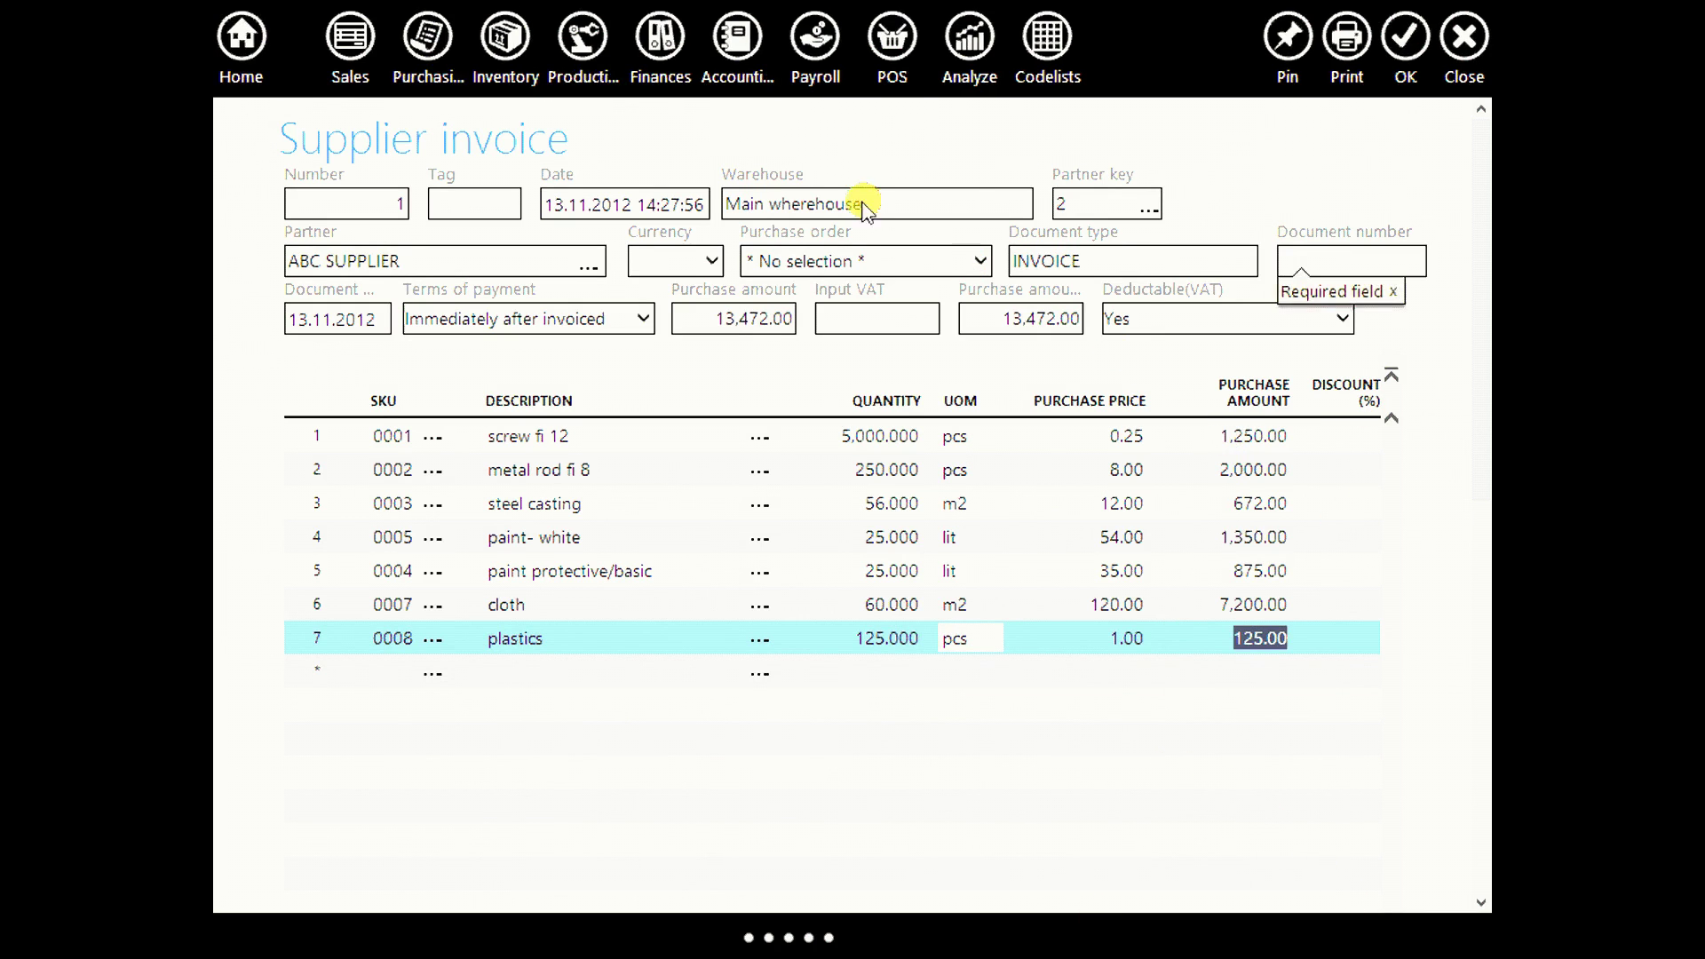
Open the inventory and stock list to check the stock of the invoiced materials in the main warehouse.
left_click(502, 40)
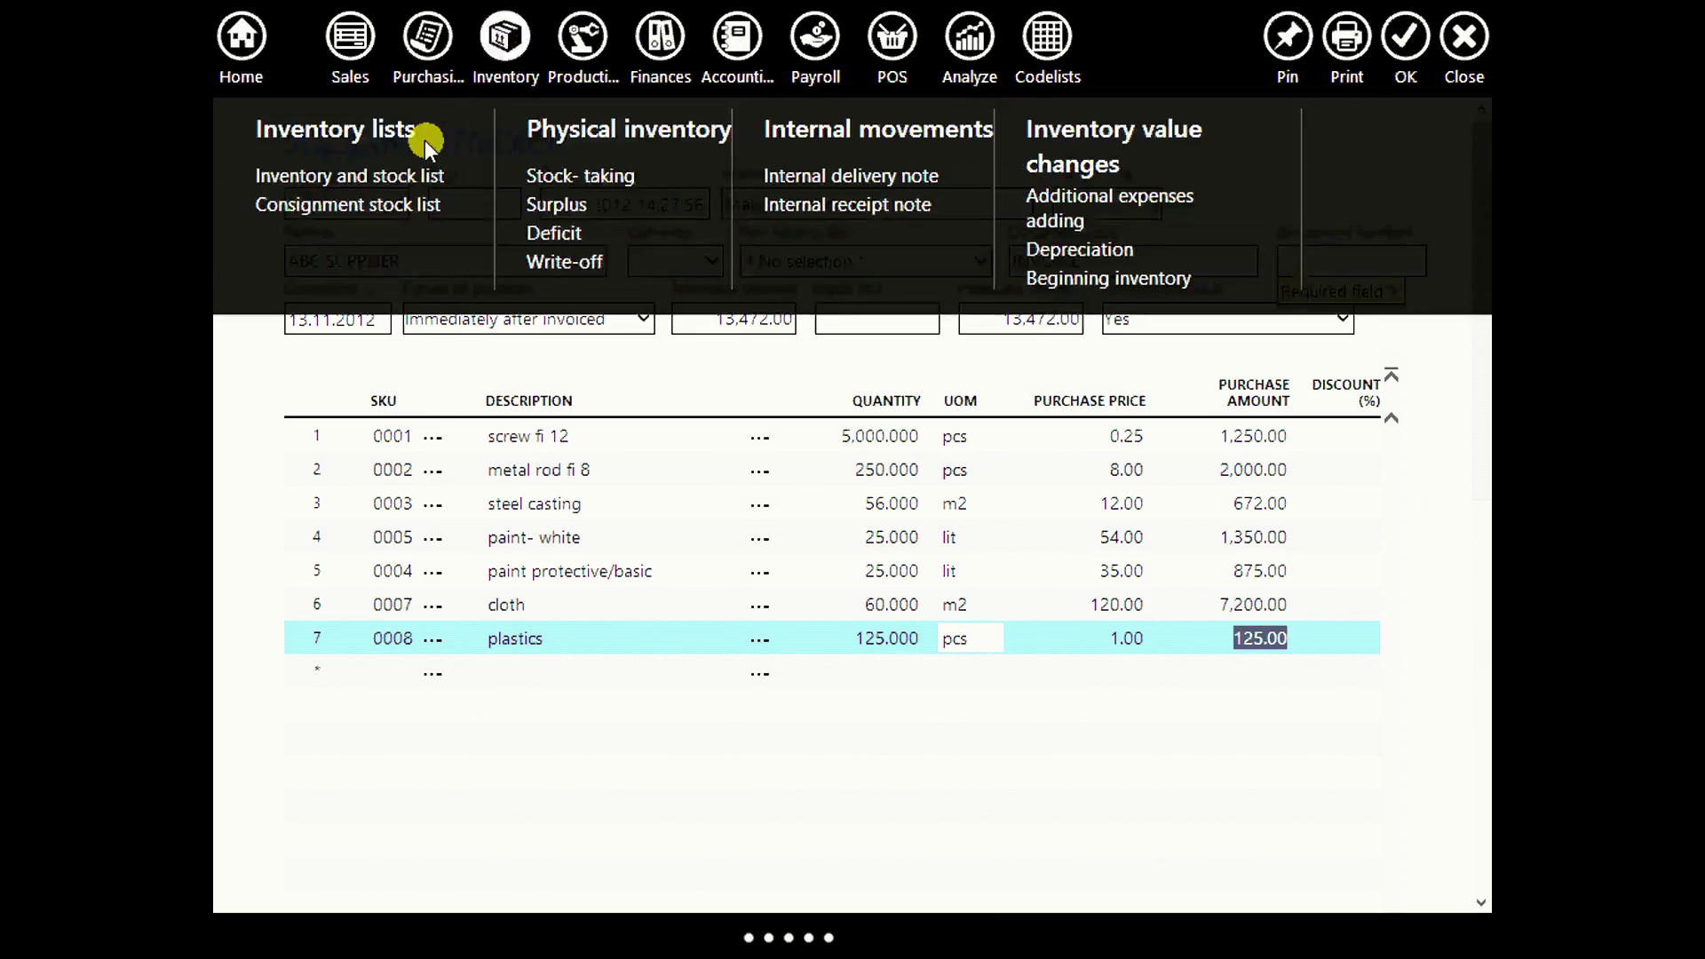
left_click(417, 182)
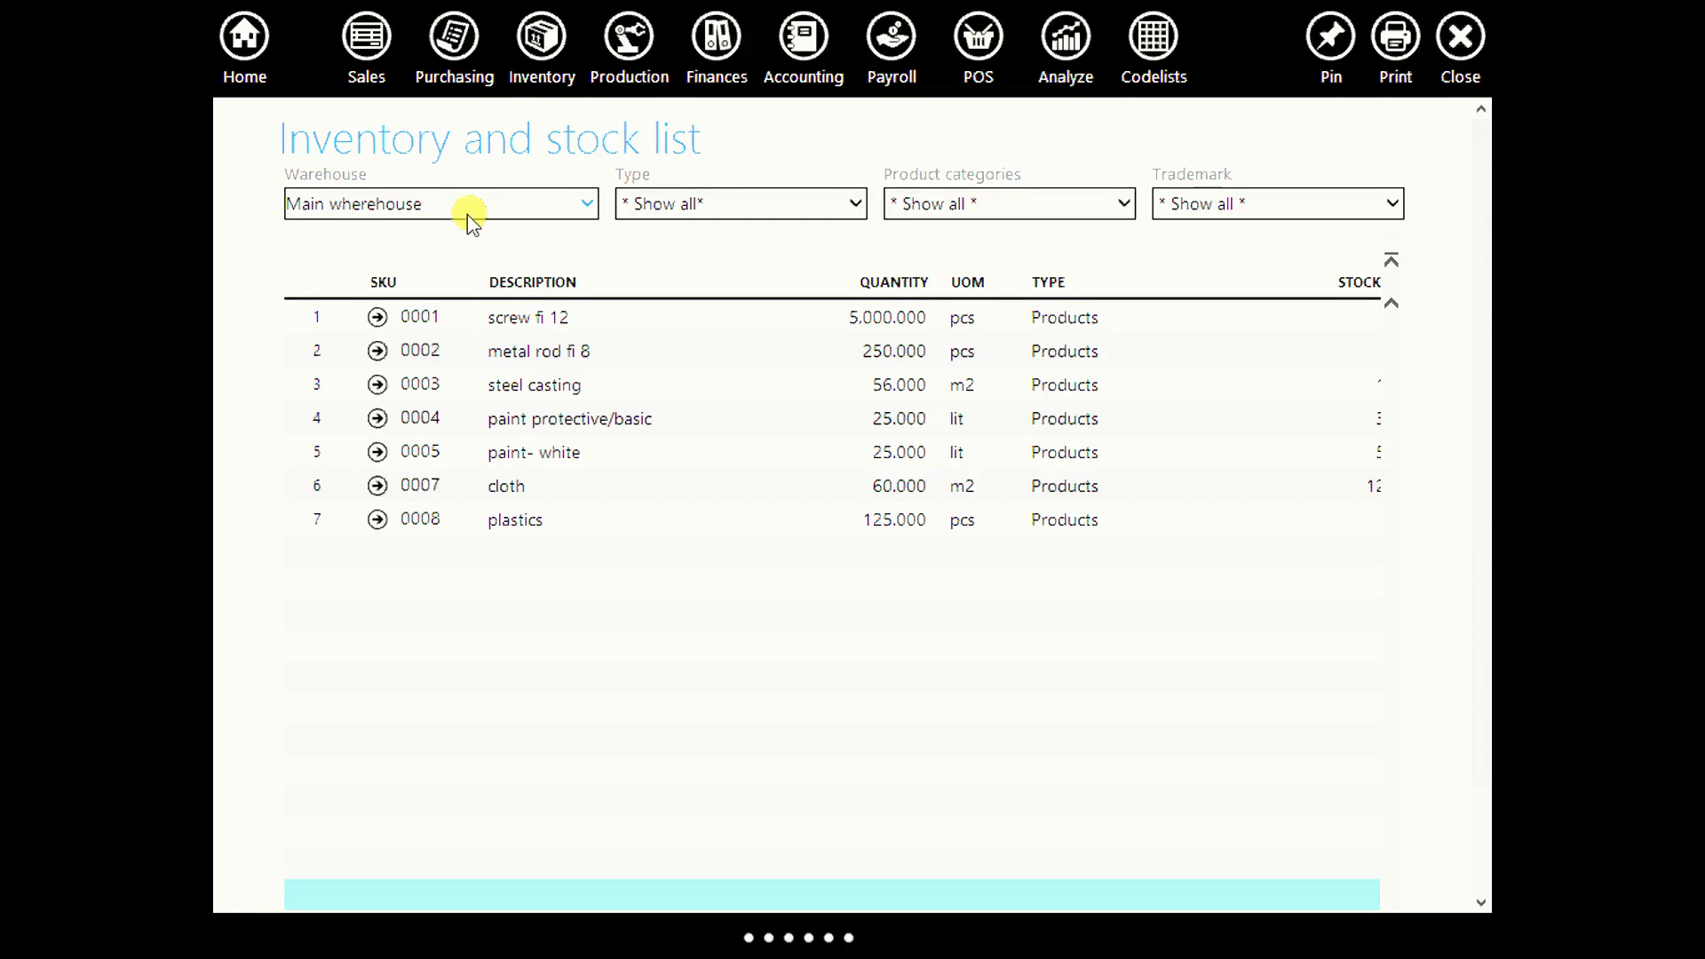
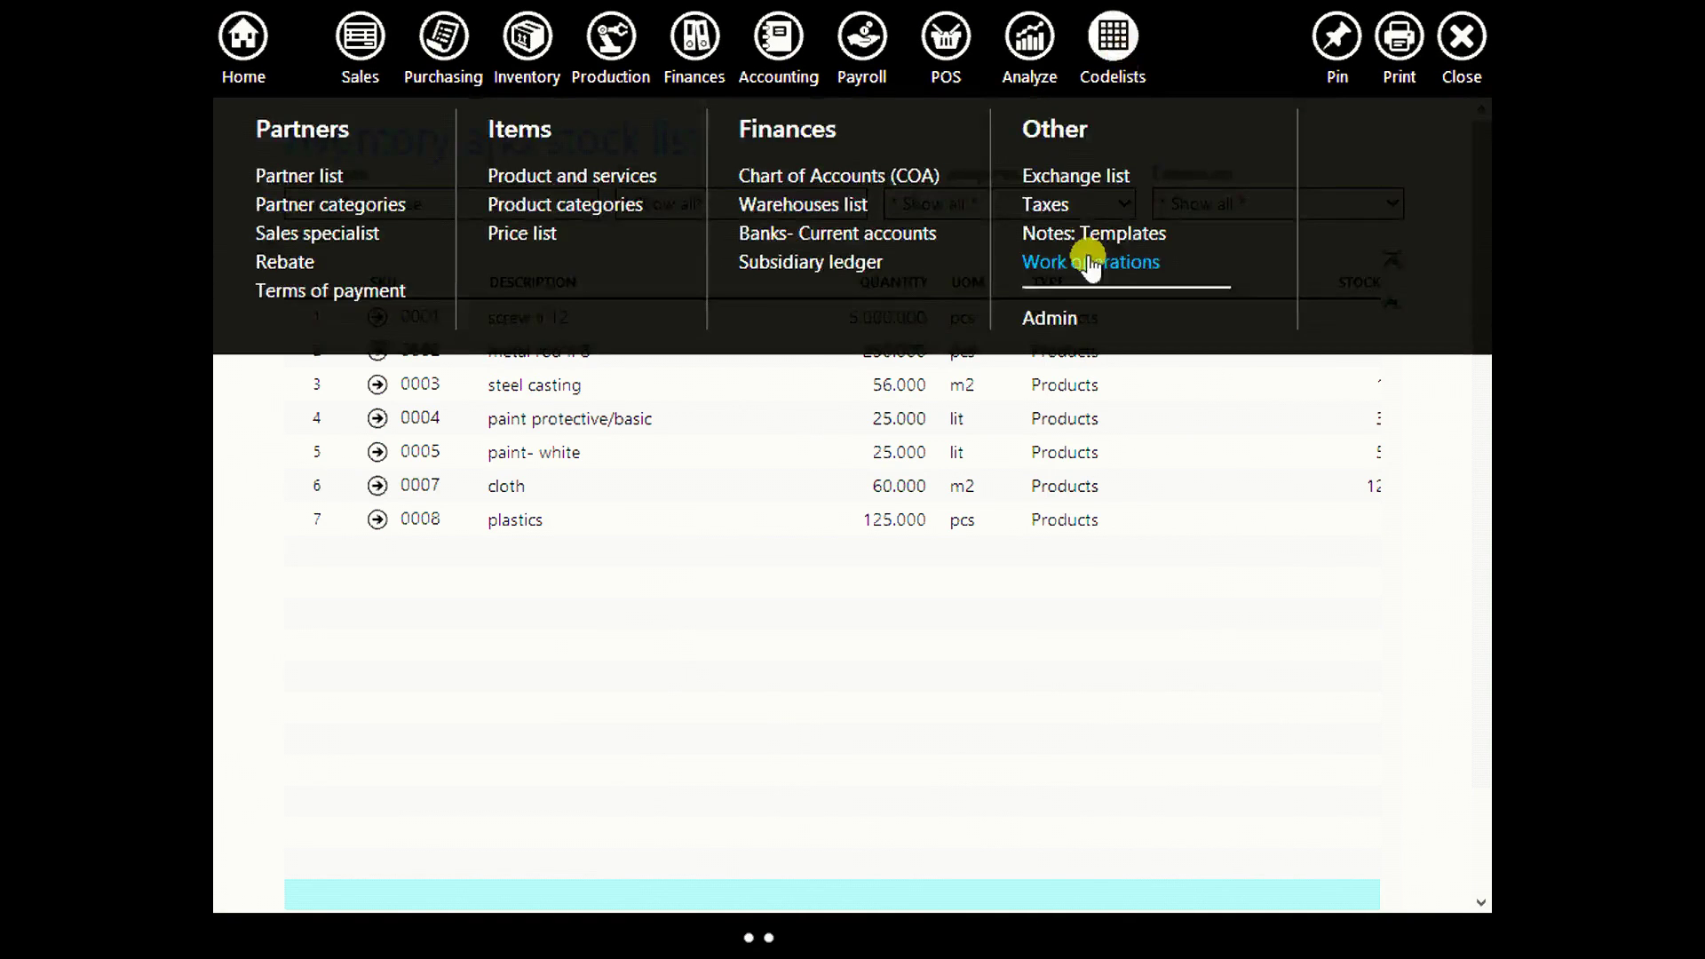
Open the work operations codelist and add the operation WELDING with unit of measure h.
left_click(1090, 264)
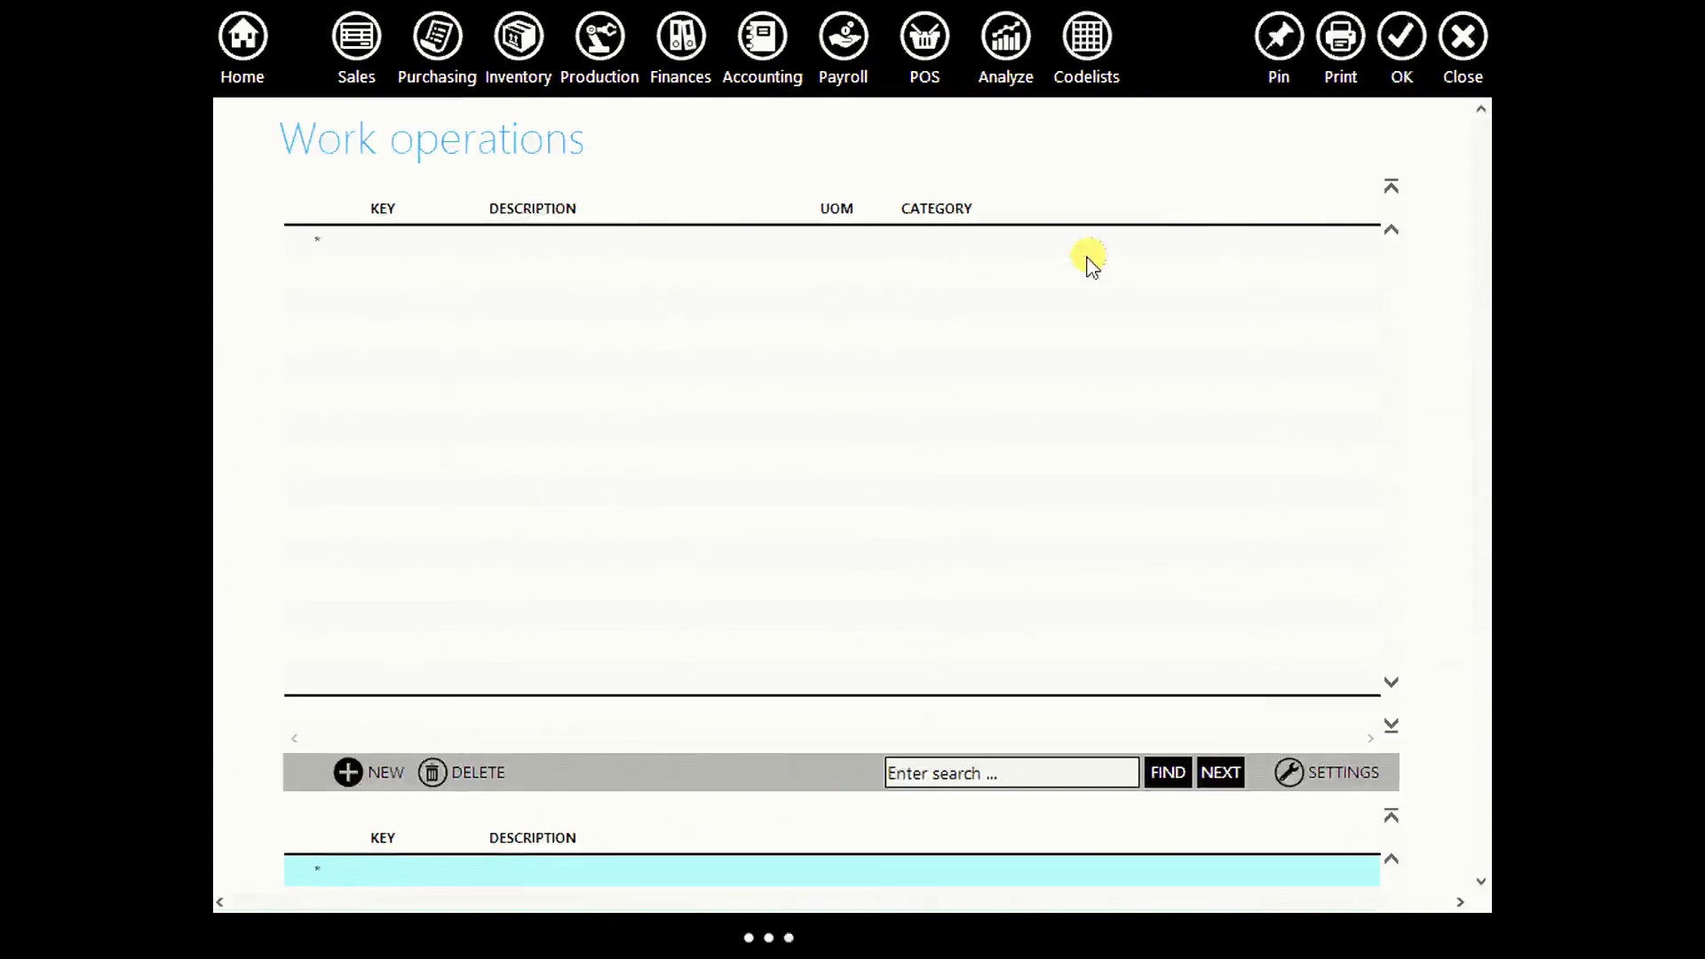
left_click(382, 774)
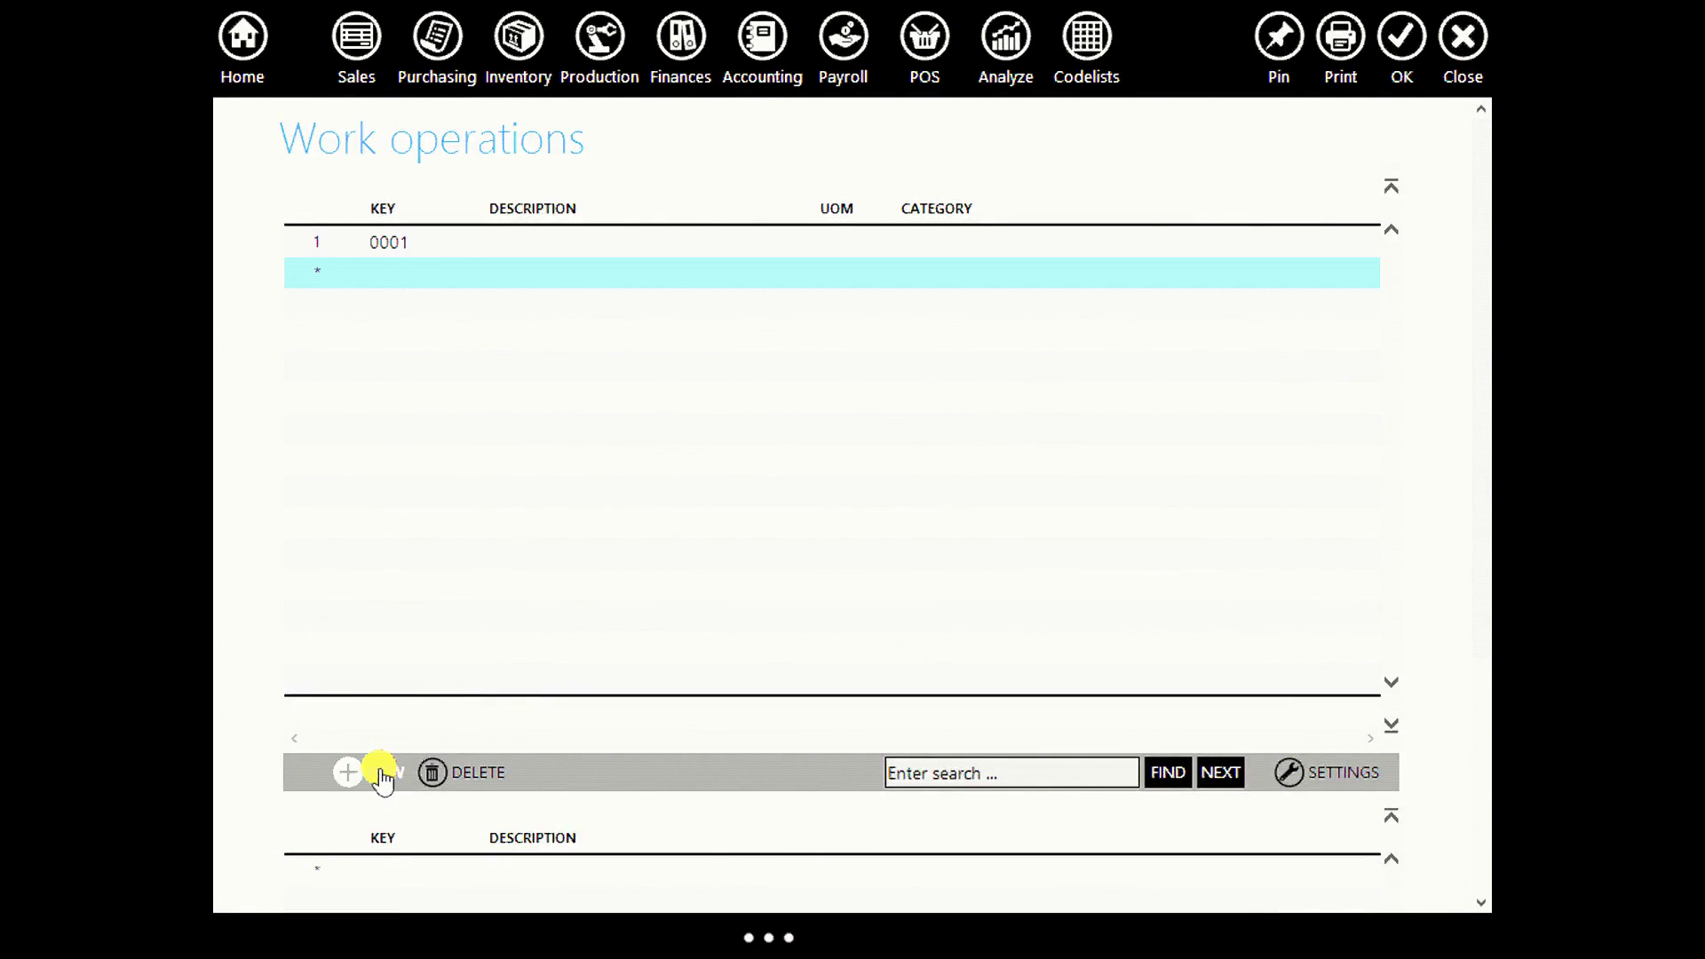
left_click(504, 242)
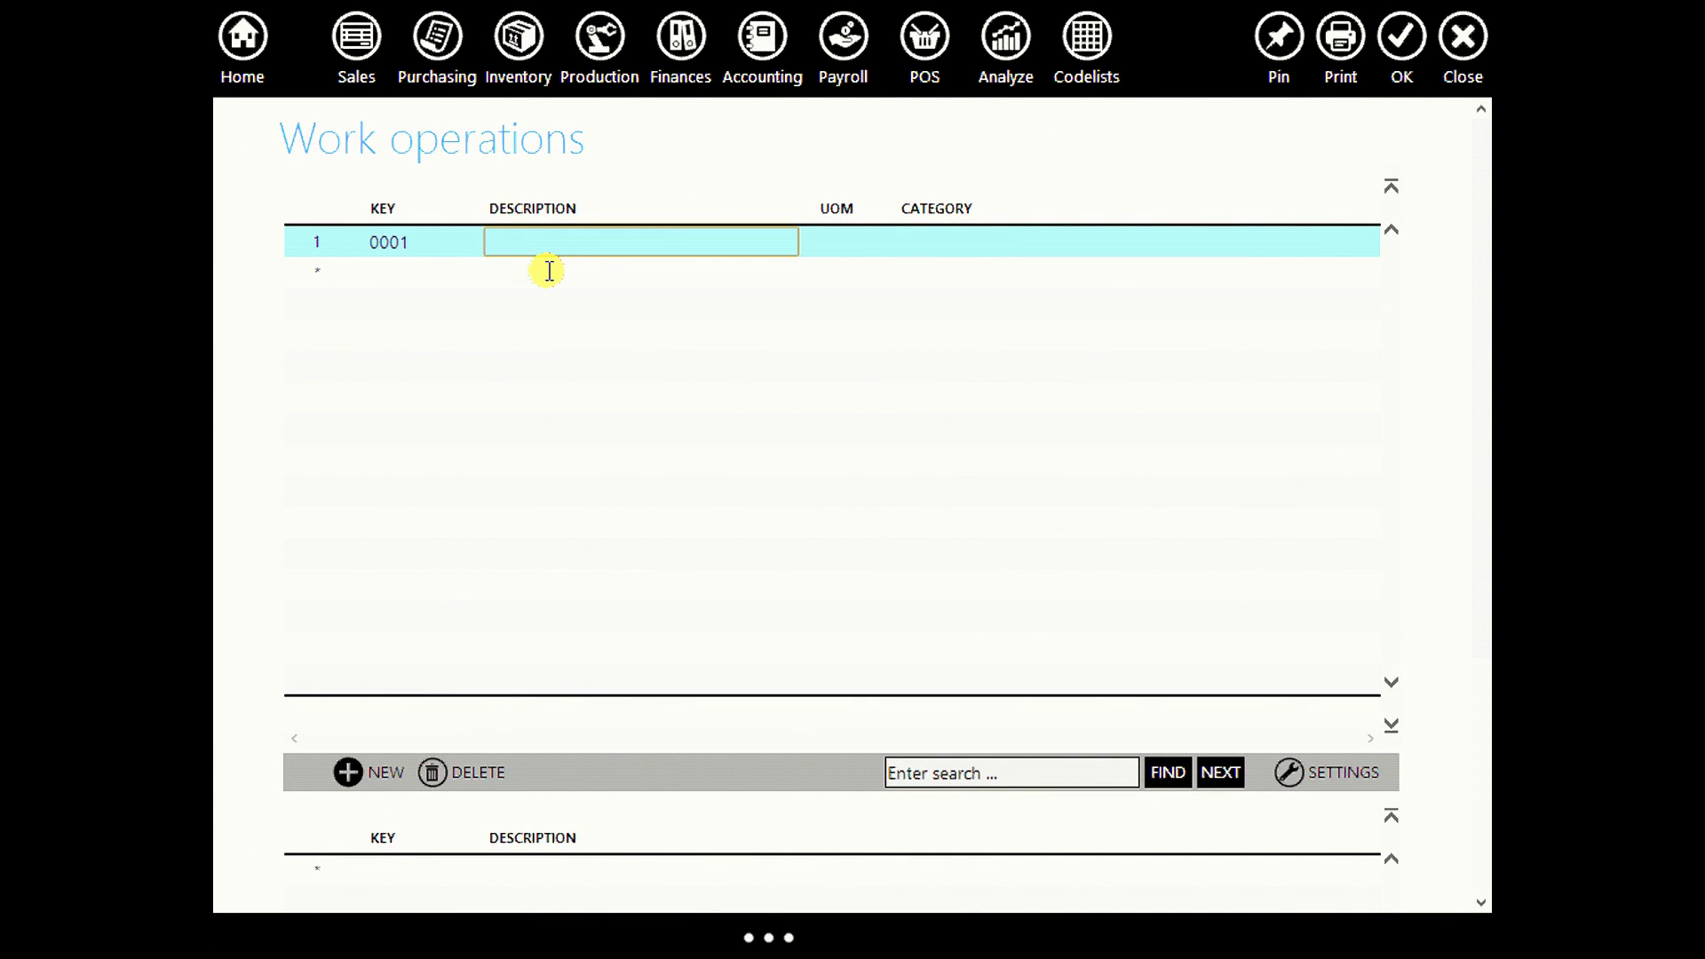
type("WELDING")
left_click(873, 245)
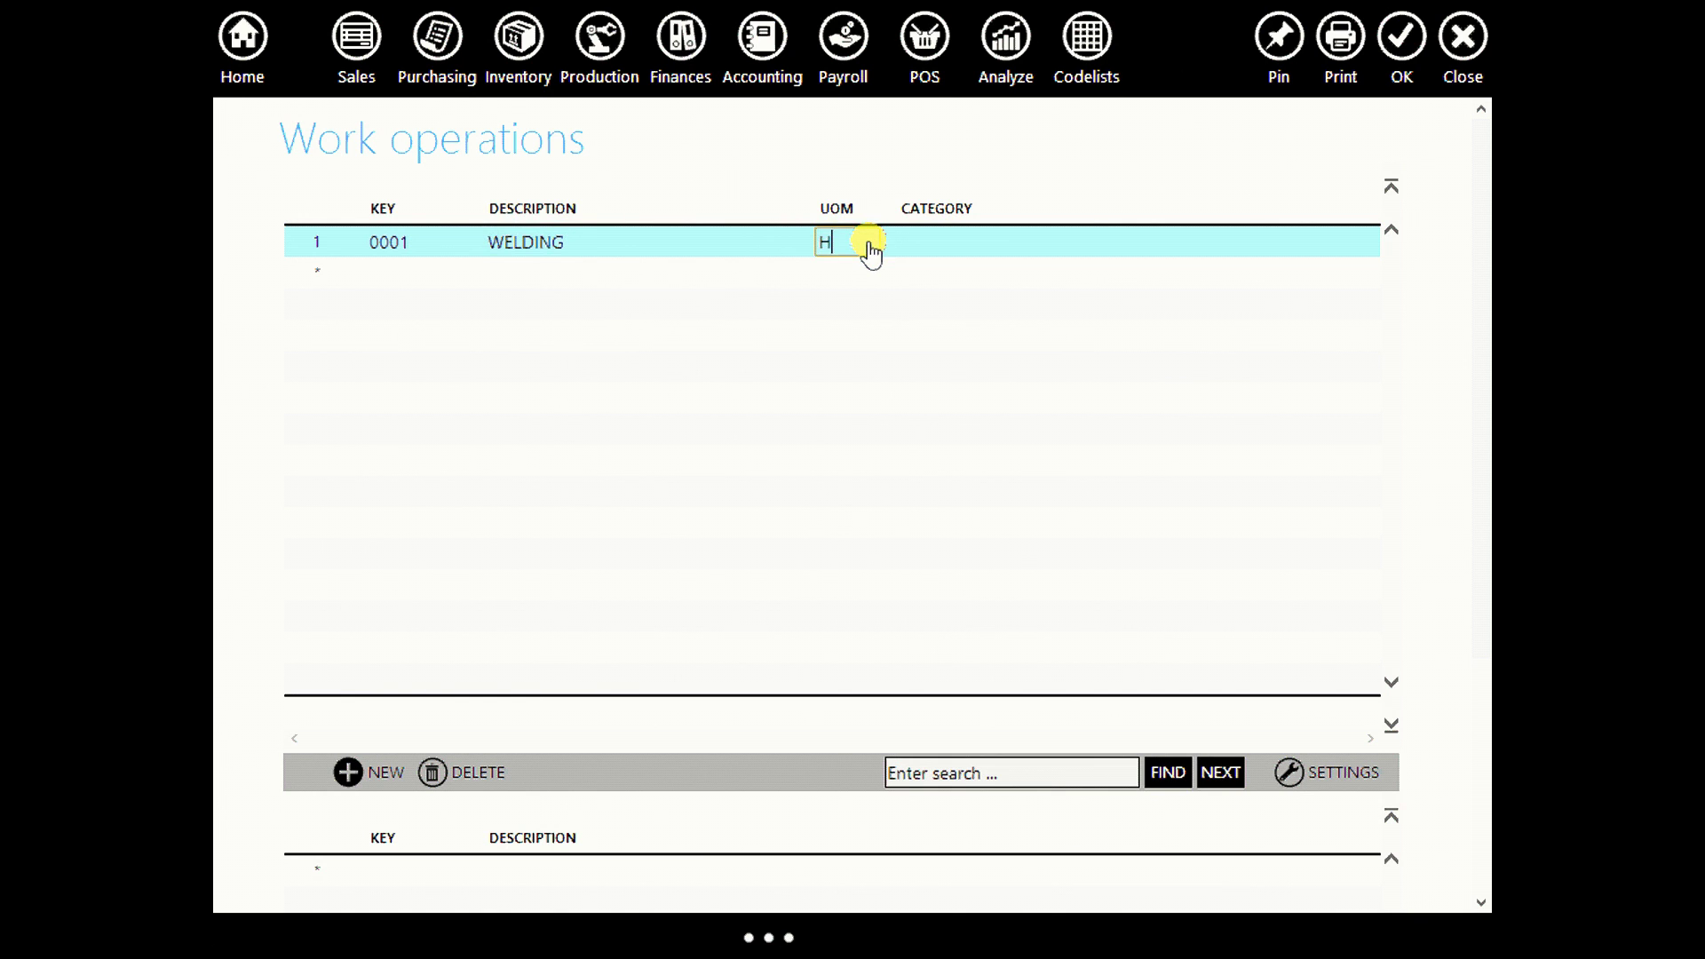
type("h")
Add the work operations BENDING and SEWING, both with unit of measure h.
left_click(401, 271)
left_click(541, 276)
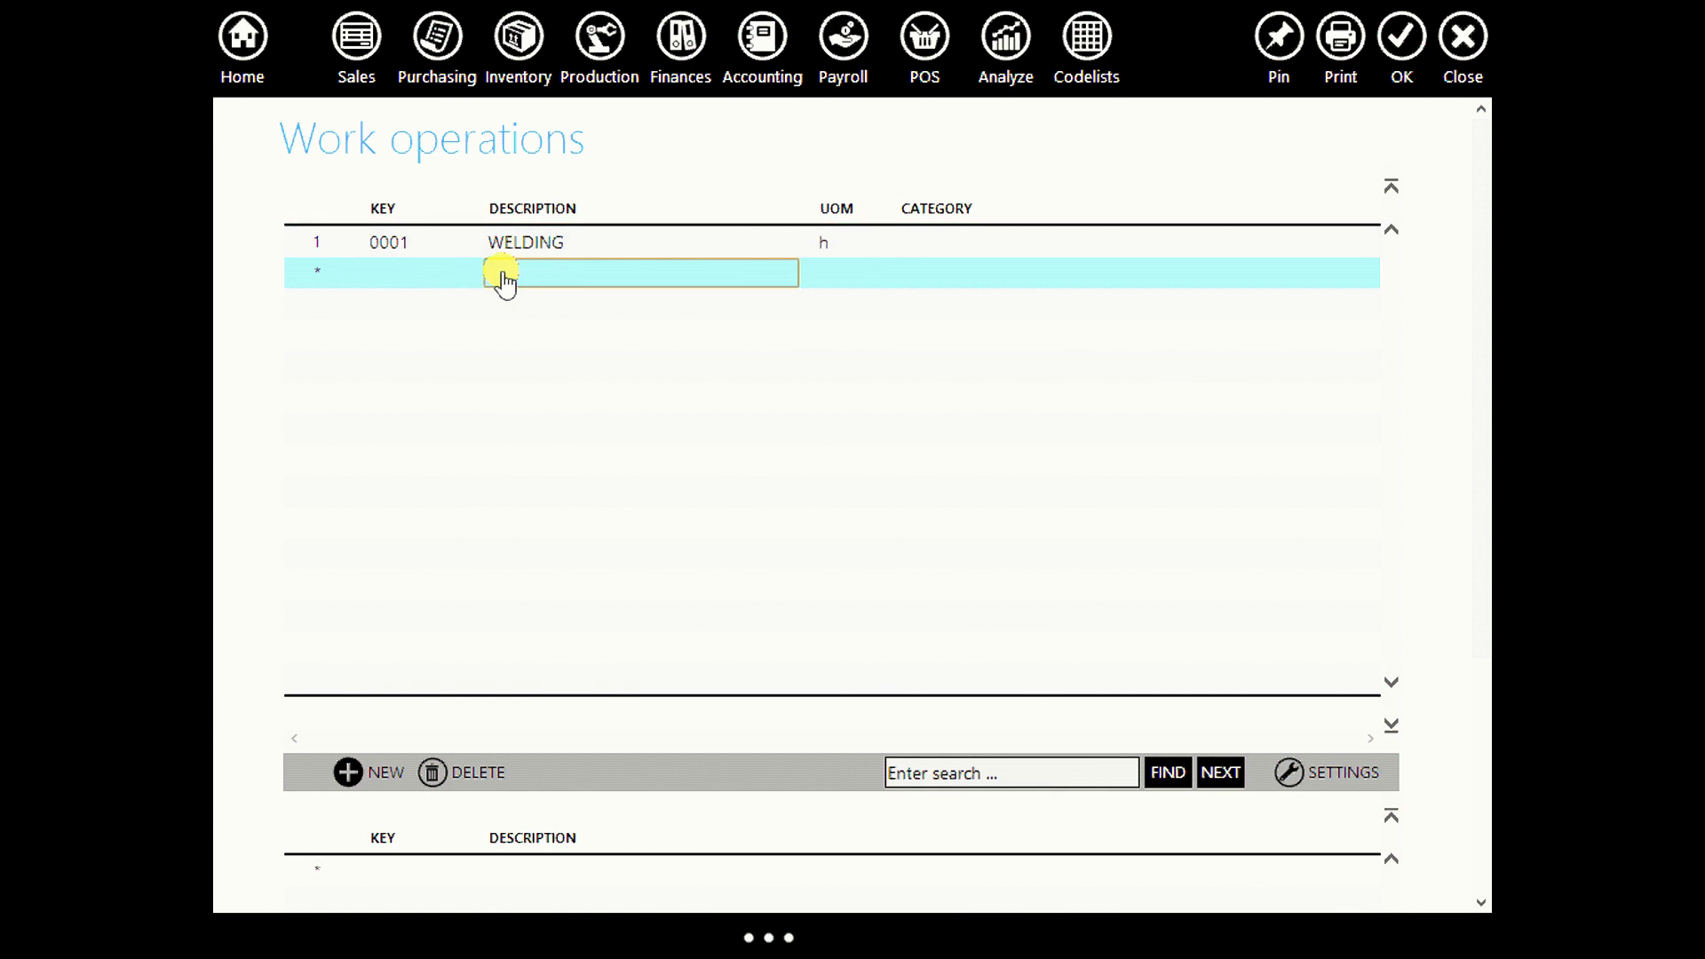
type("BENDING")
left_click(831, 278)
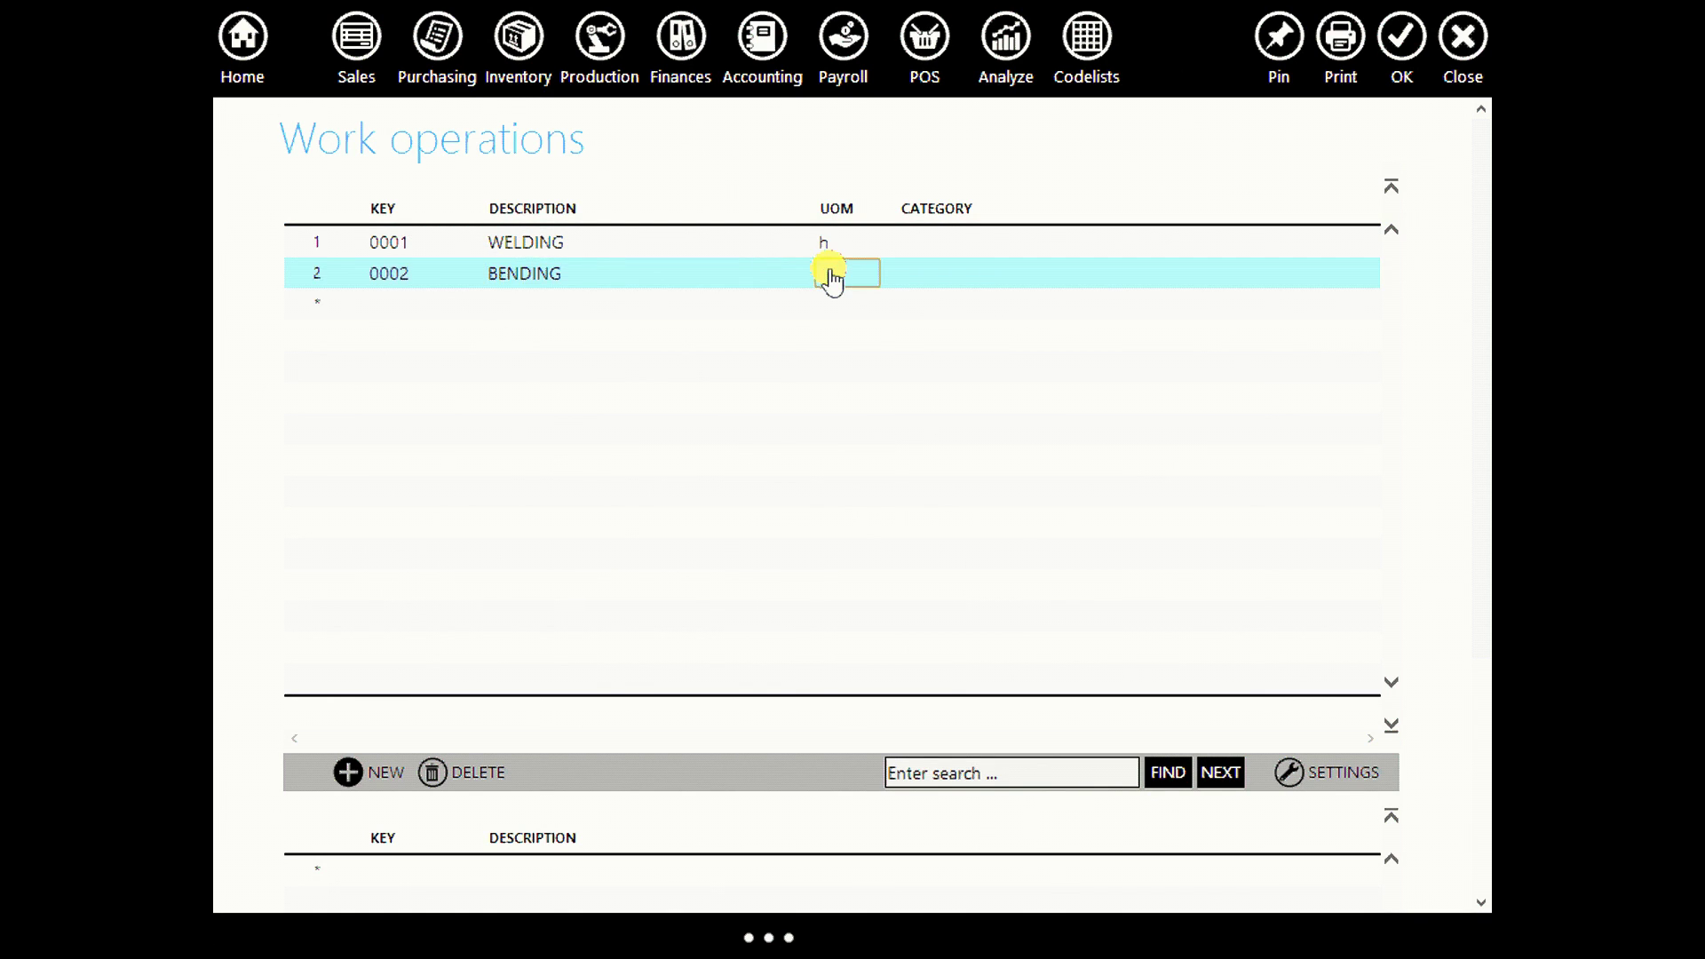
left_click(524, 307)
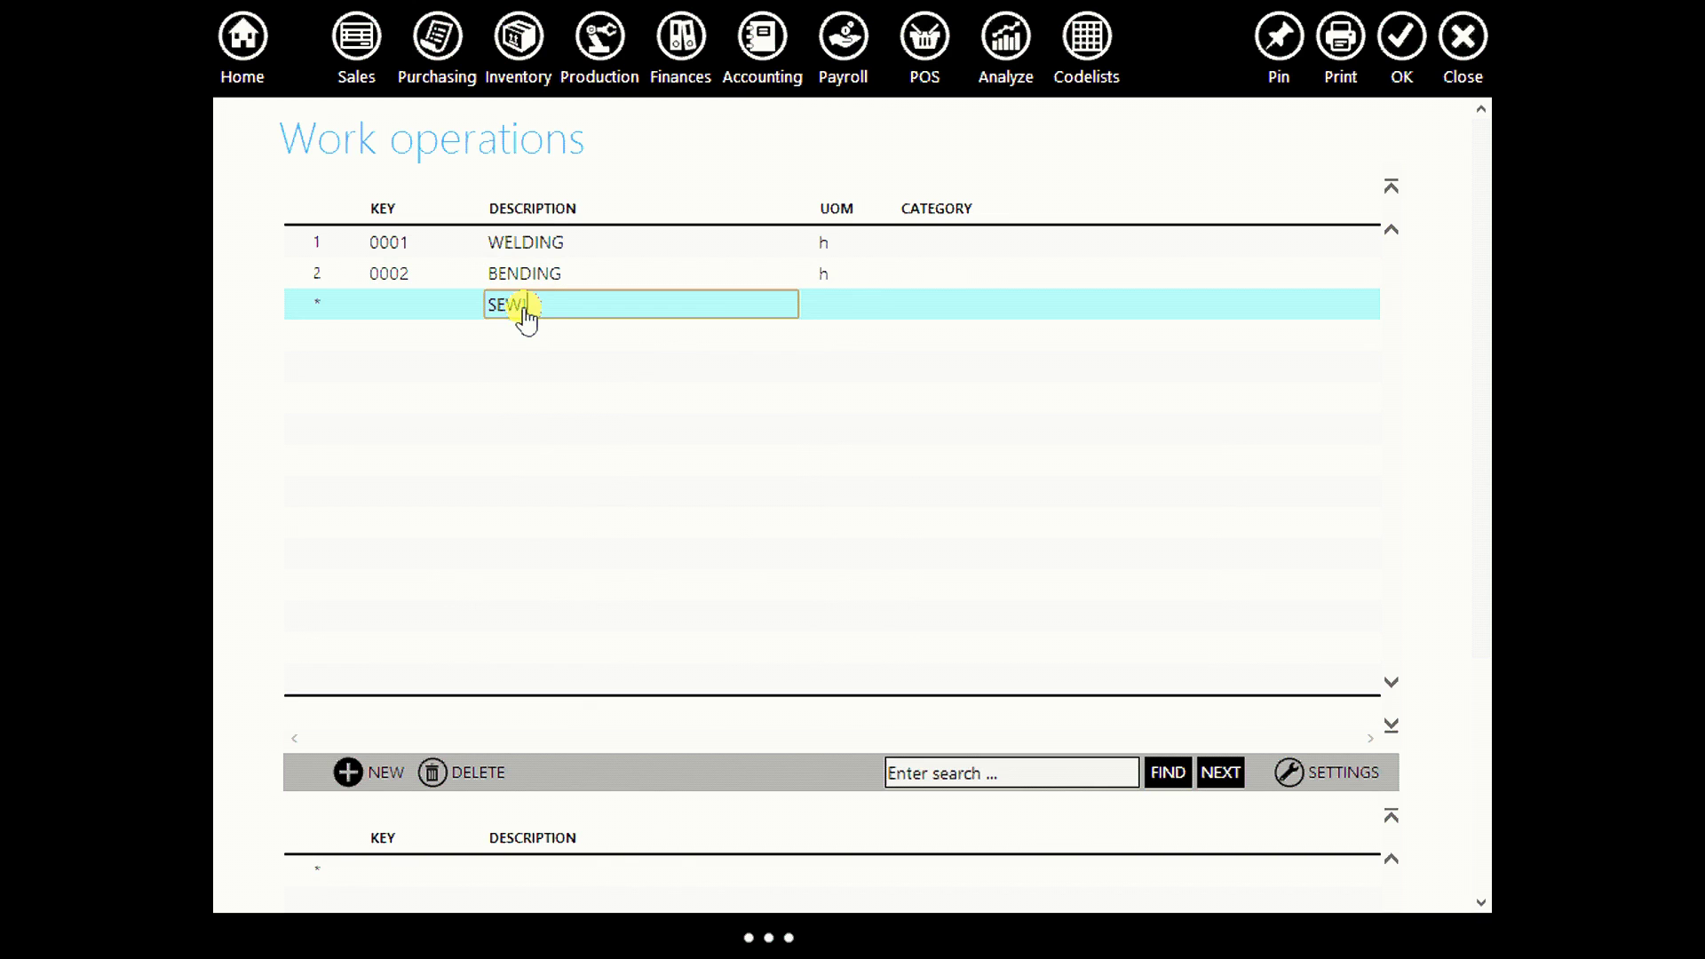
left_click(839, 311)
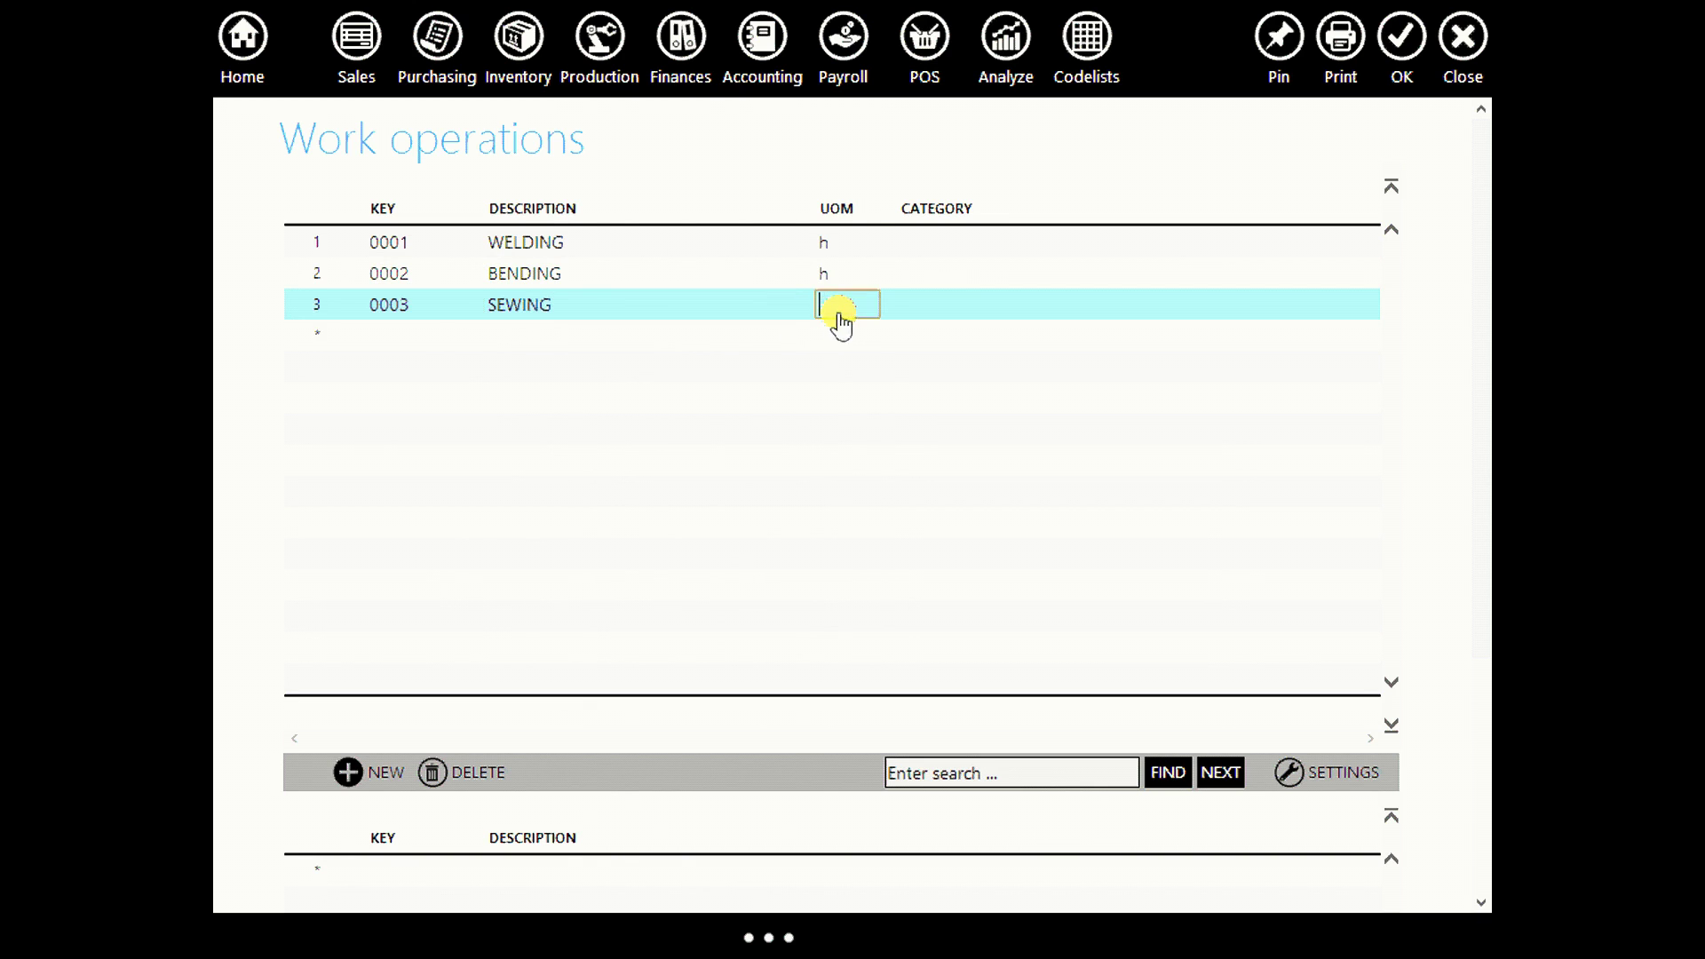
key("shift+Tab")
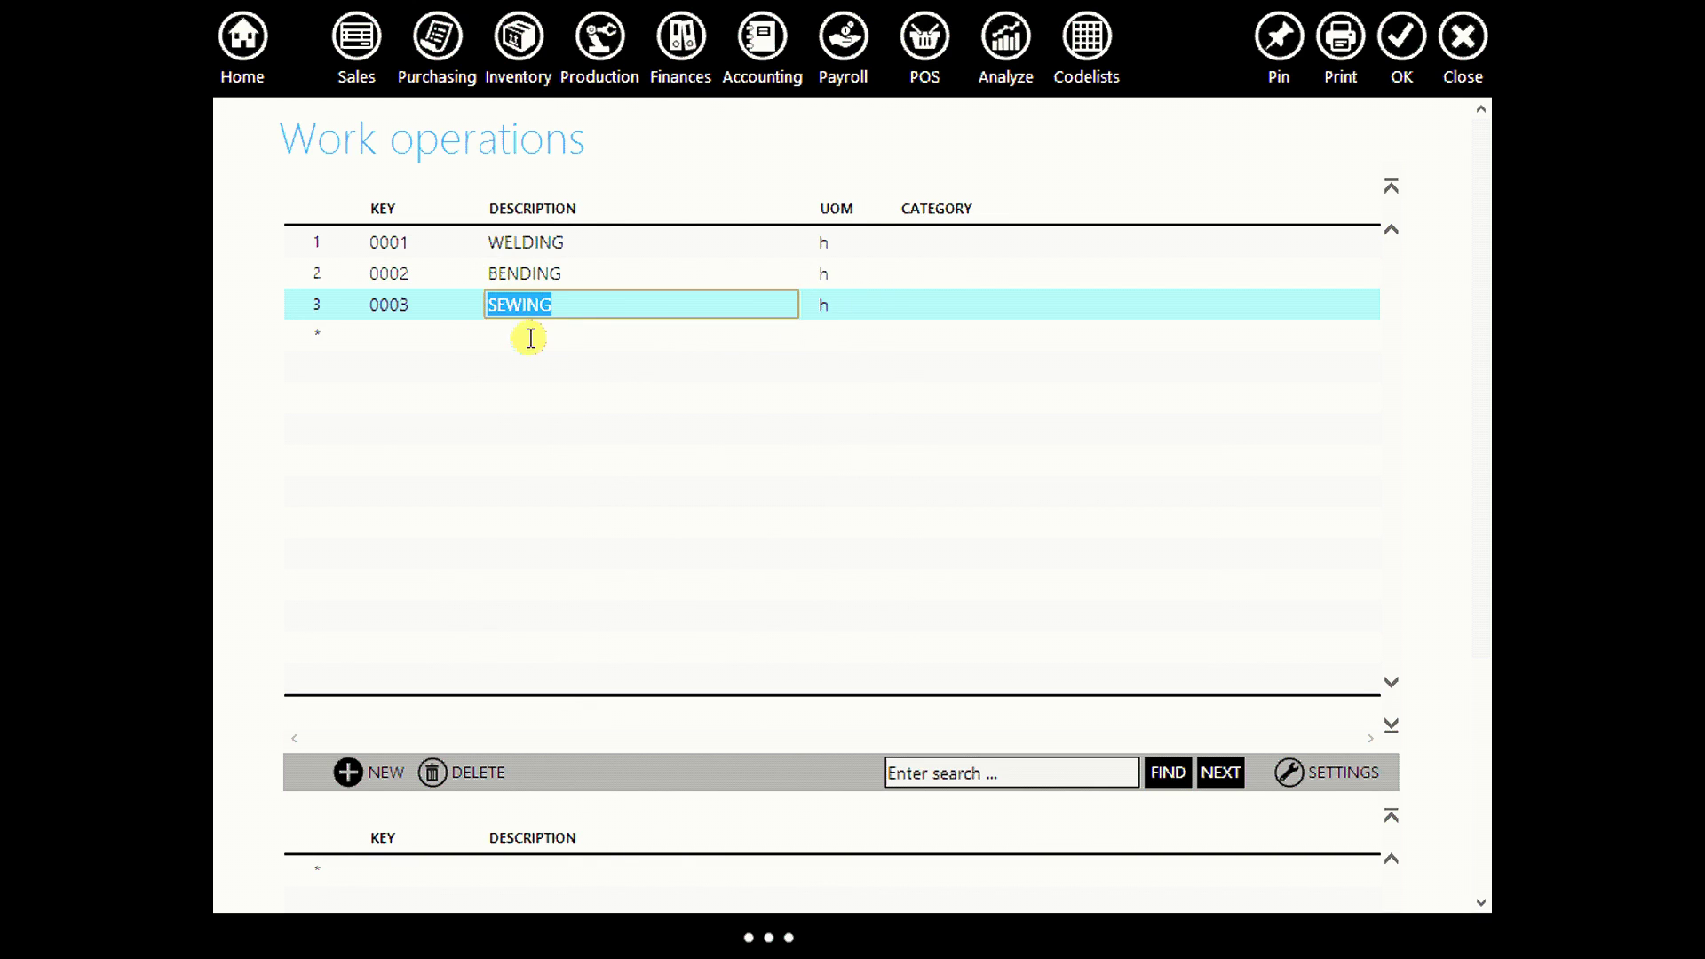
Add the work operation PACKING with unit of measure h.
left_click(498, 341)
type("PACKING")
left_click(832, 342)
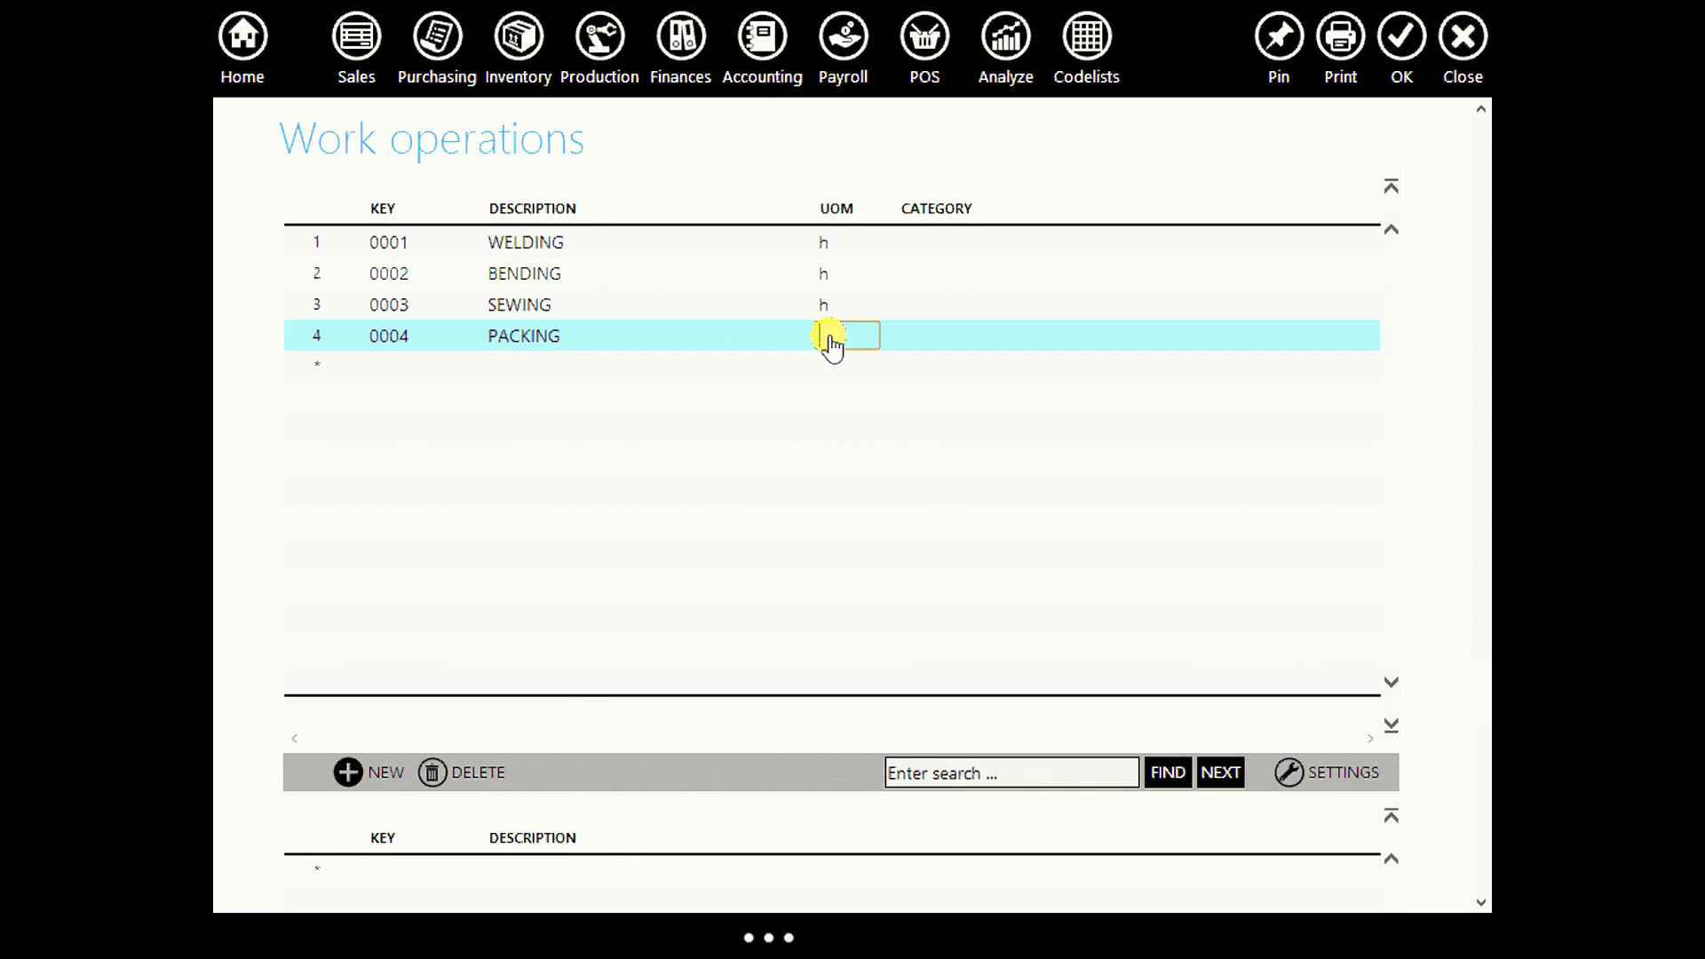
type("h")
key("Return")
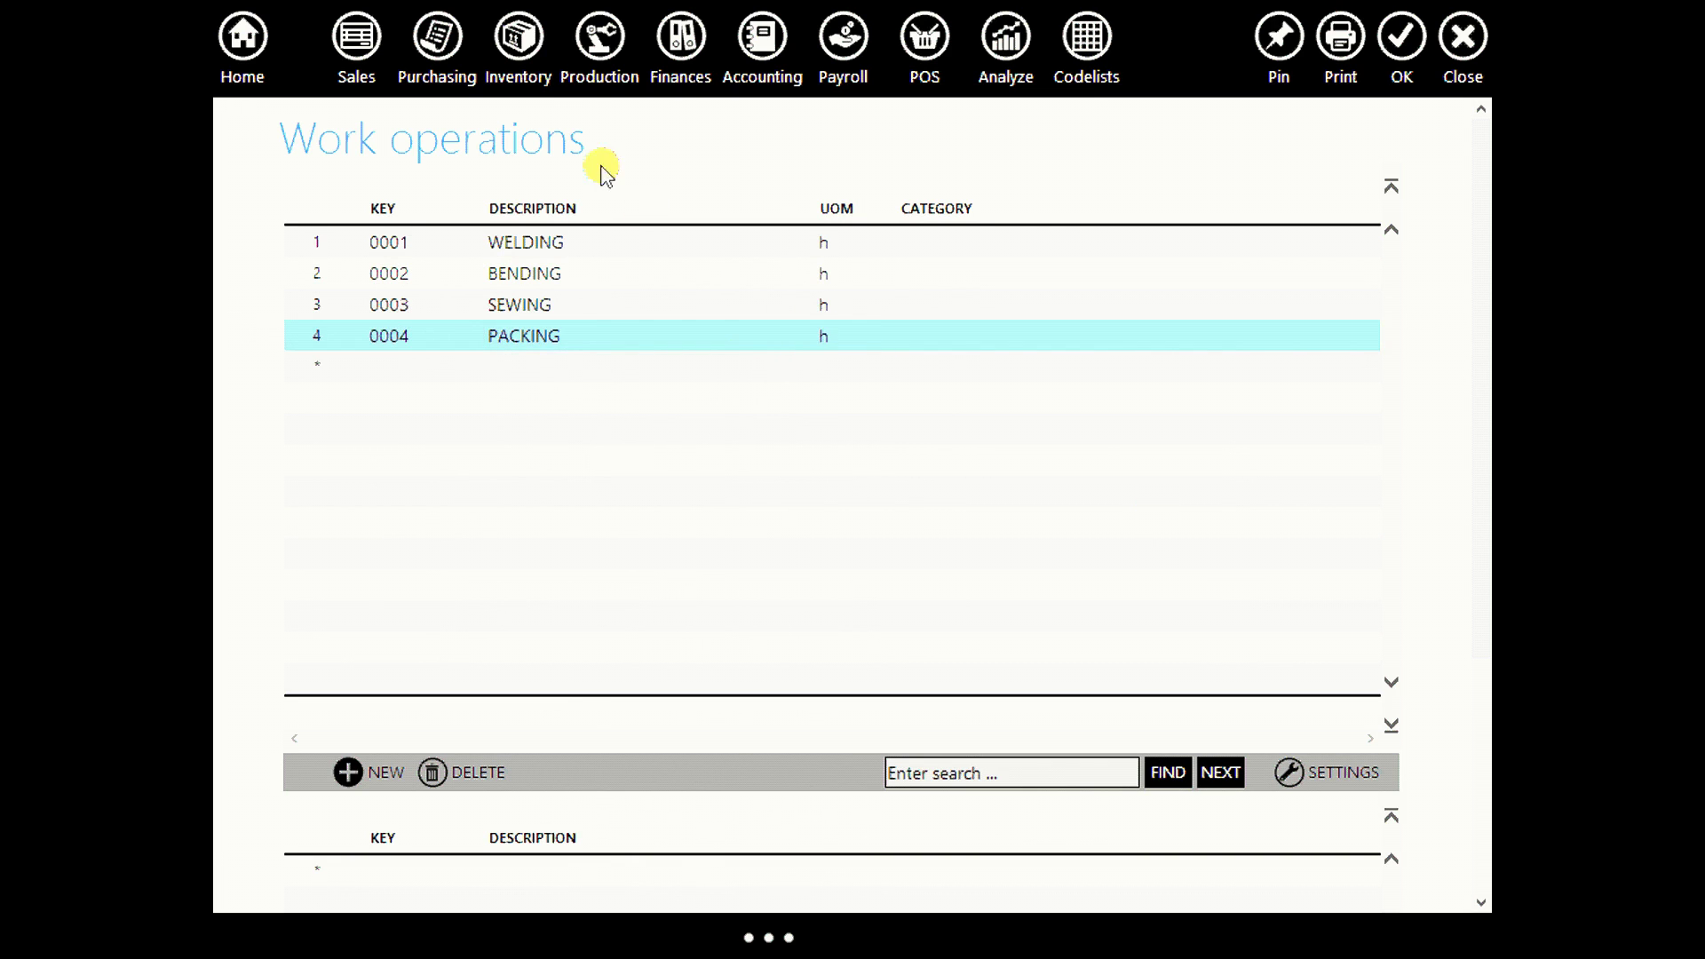
Create a new production document with the description "phase 1".
left_click(599, 71)
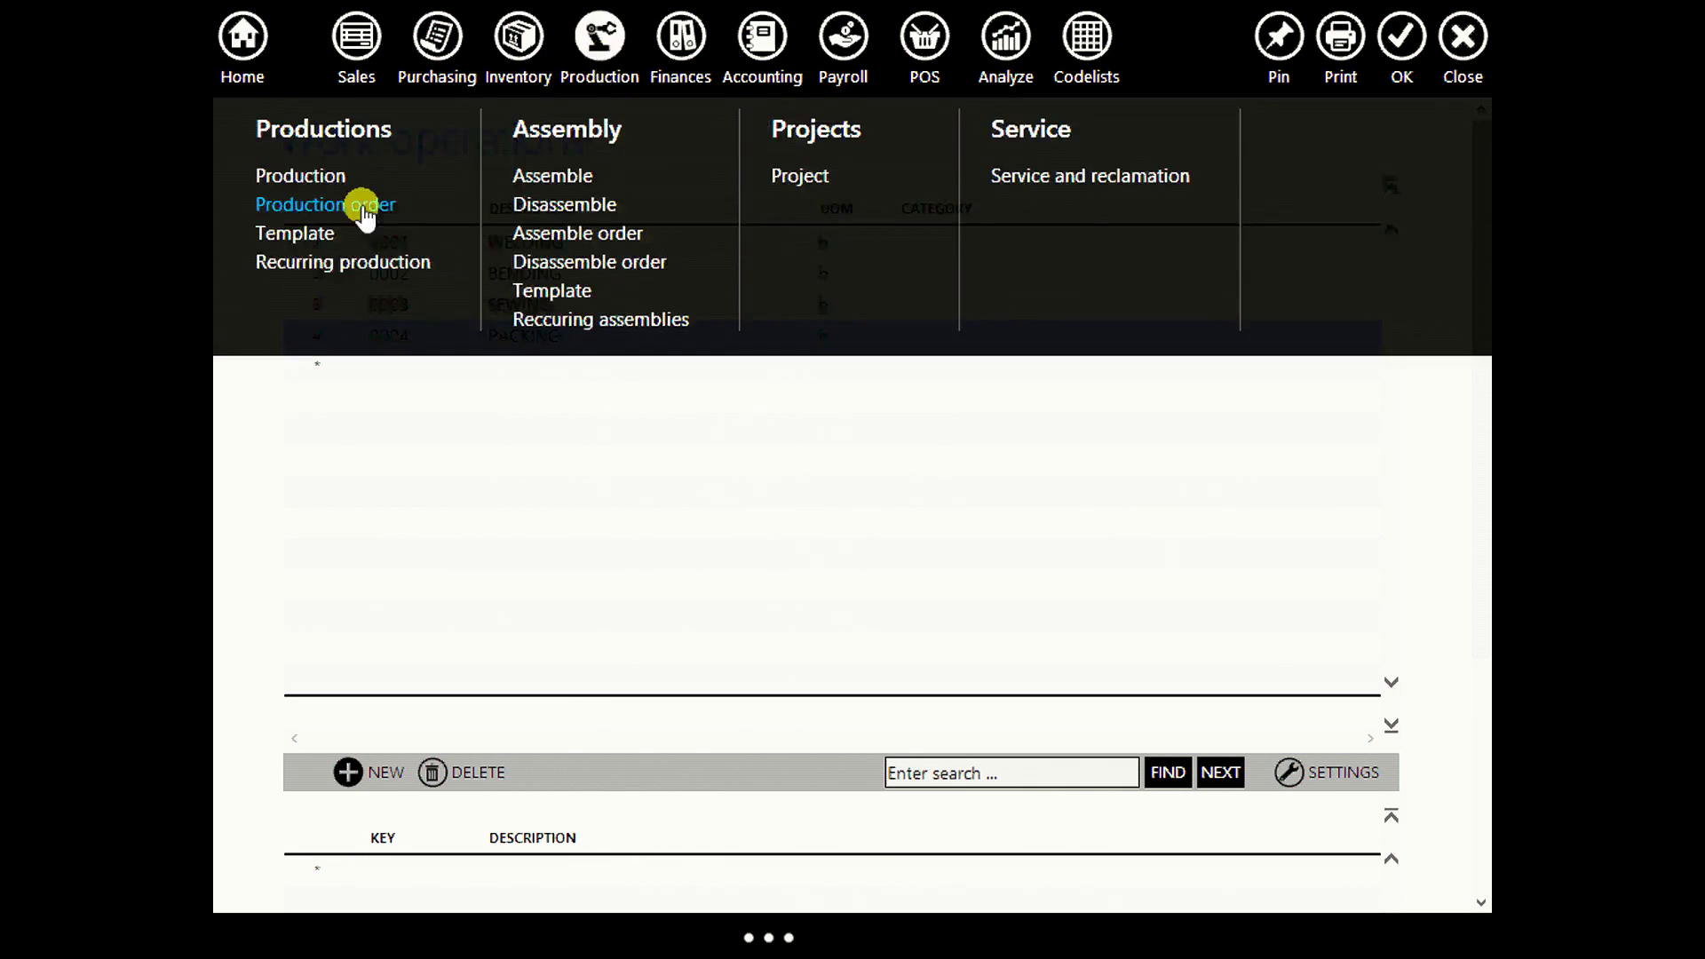
left_click(335, 179)
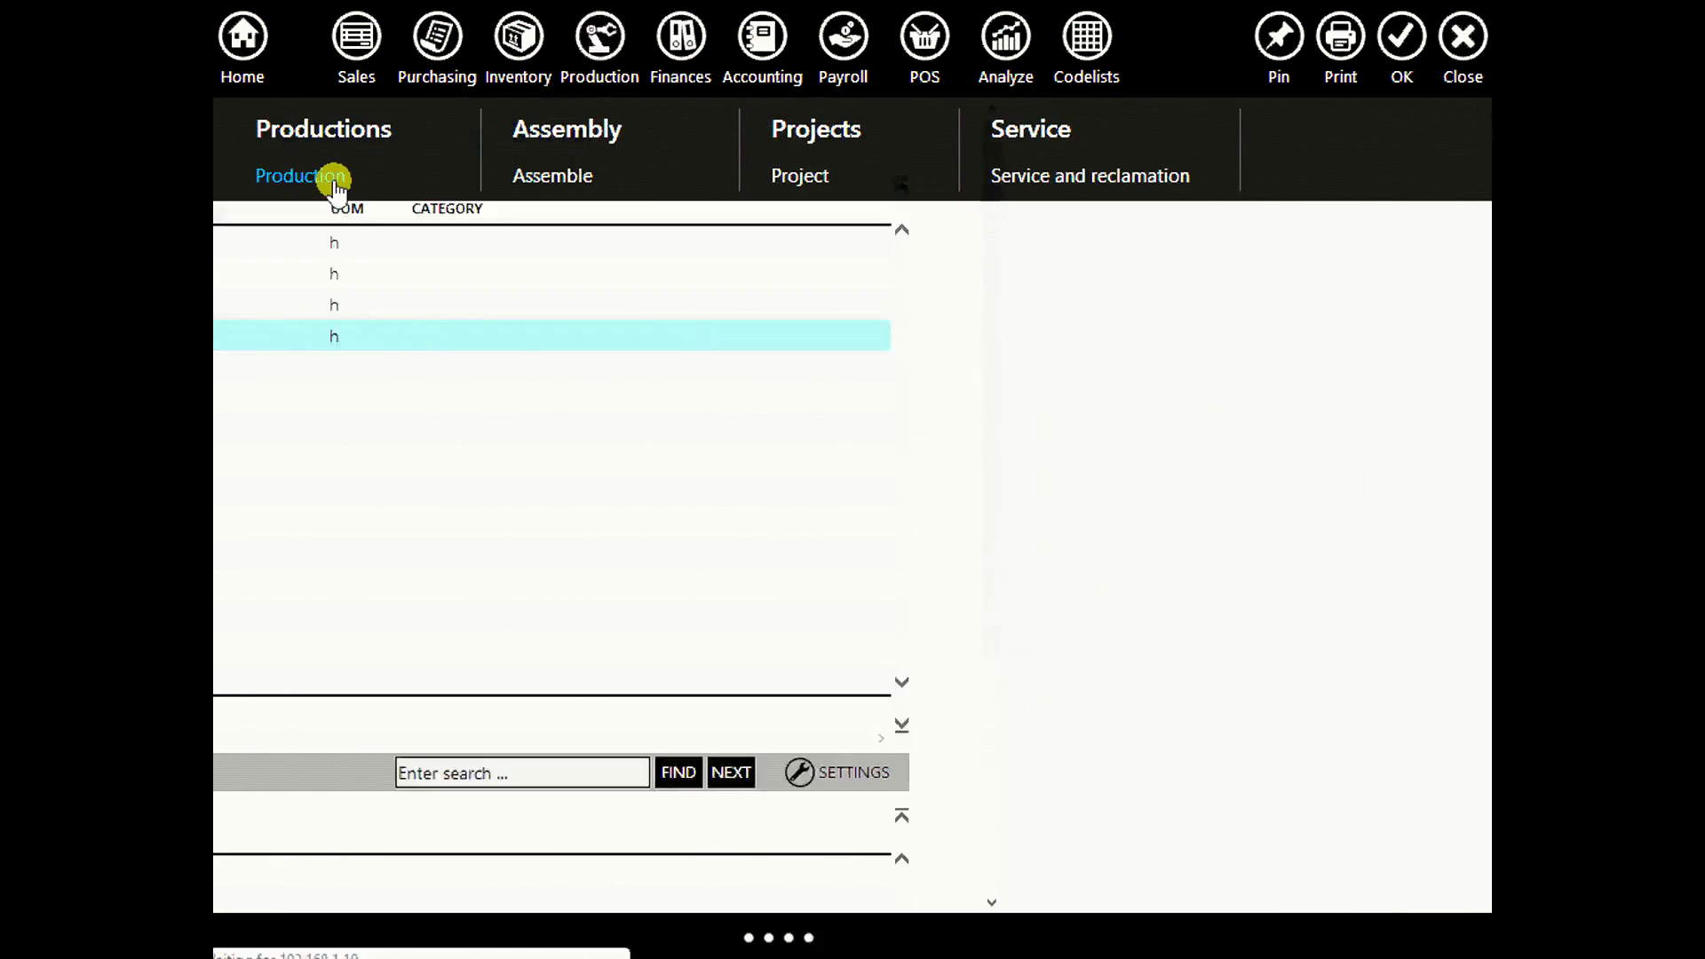
scroll(568, 497, "down", 1)
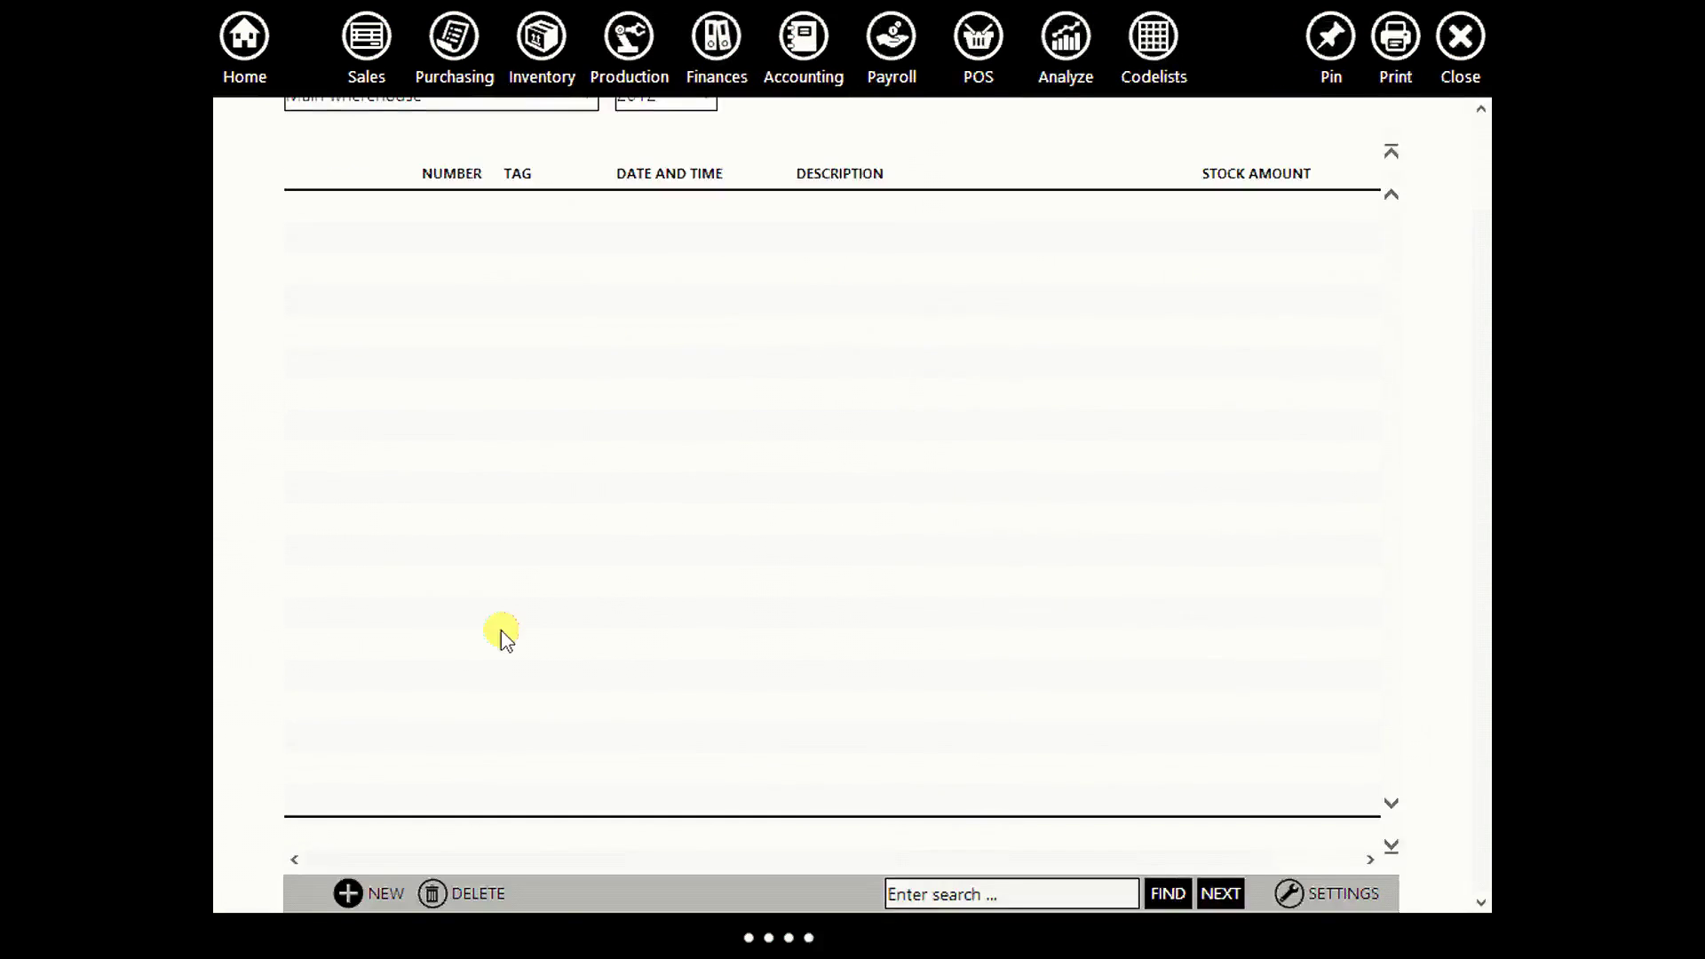
left_click(368, 892)
left_click(1140, 196)
type("phase")
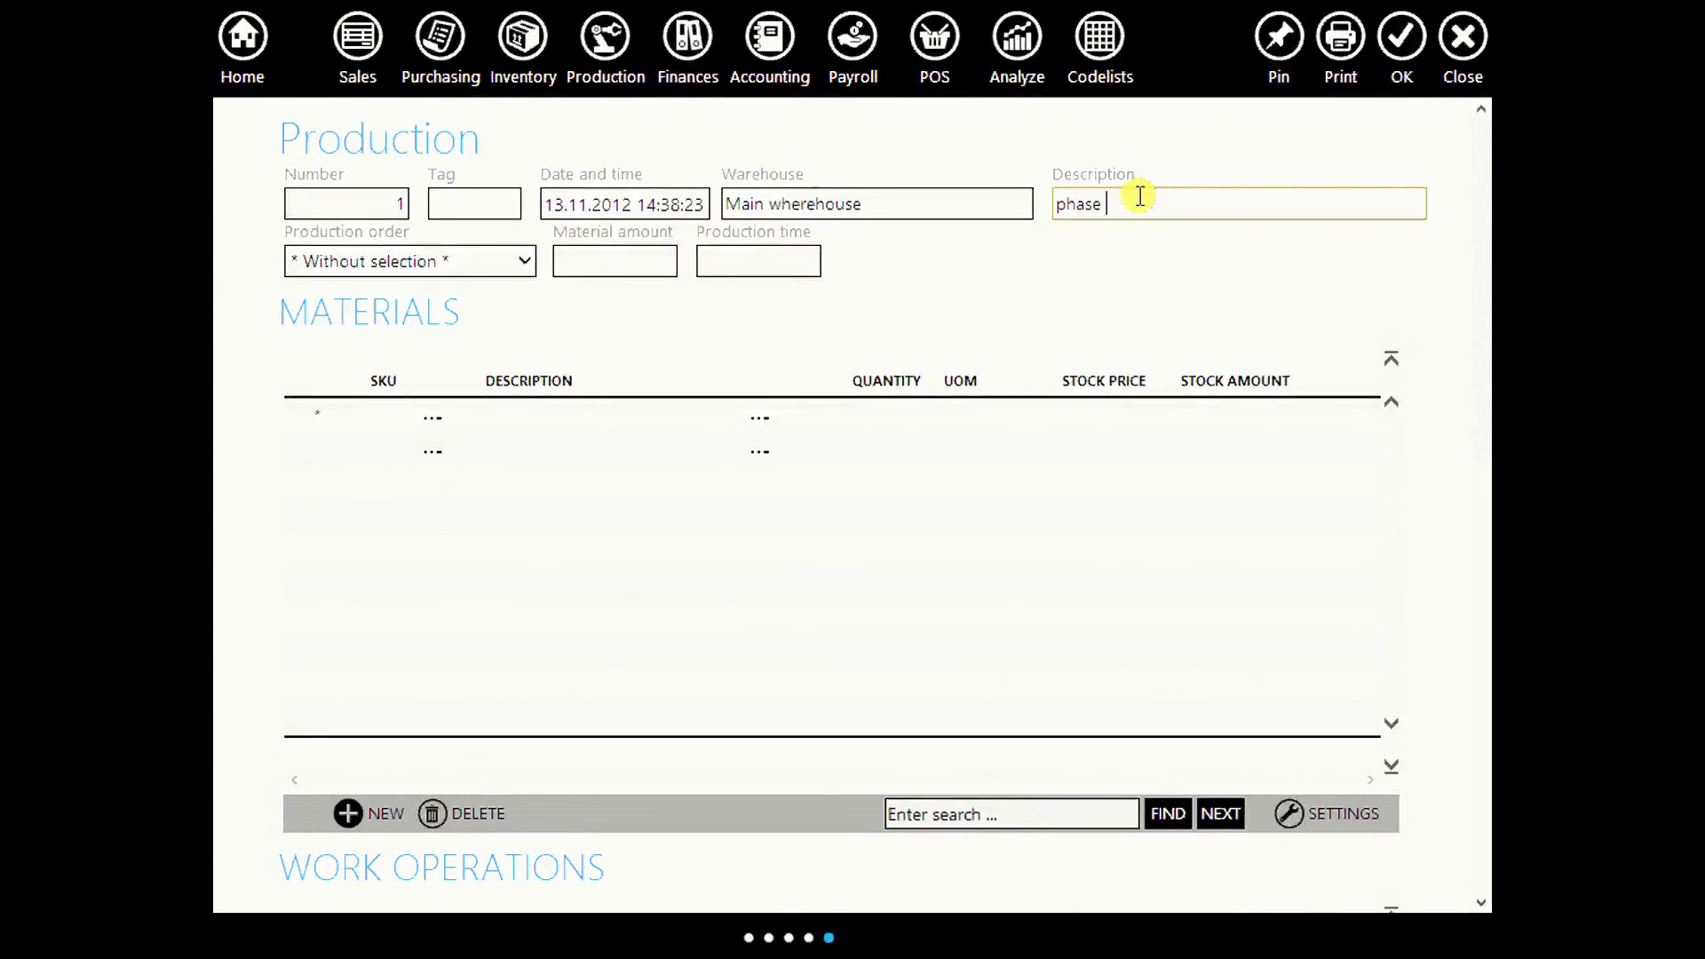
type("1")
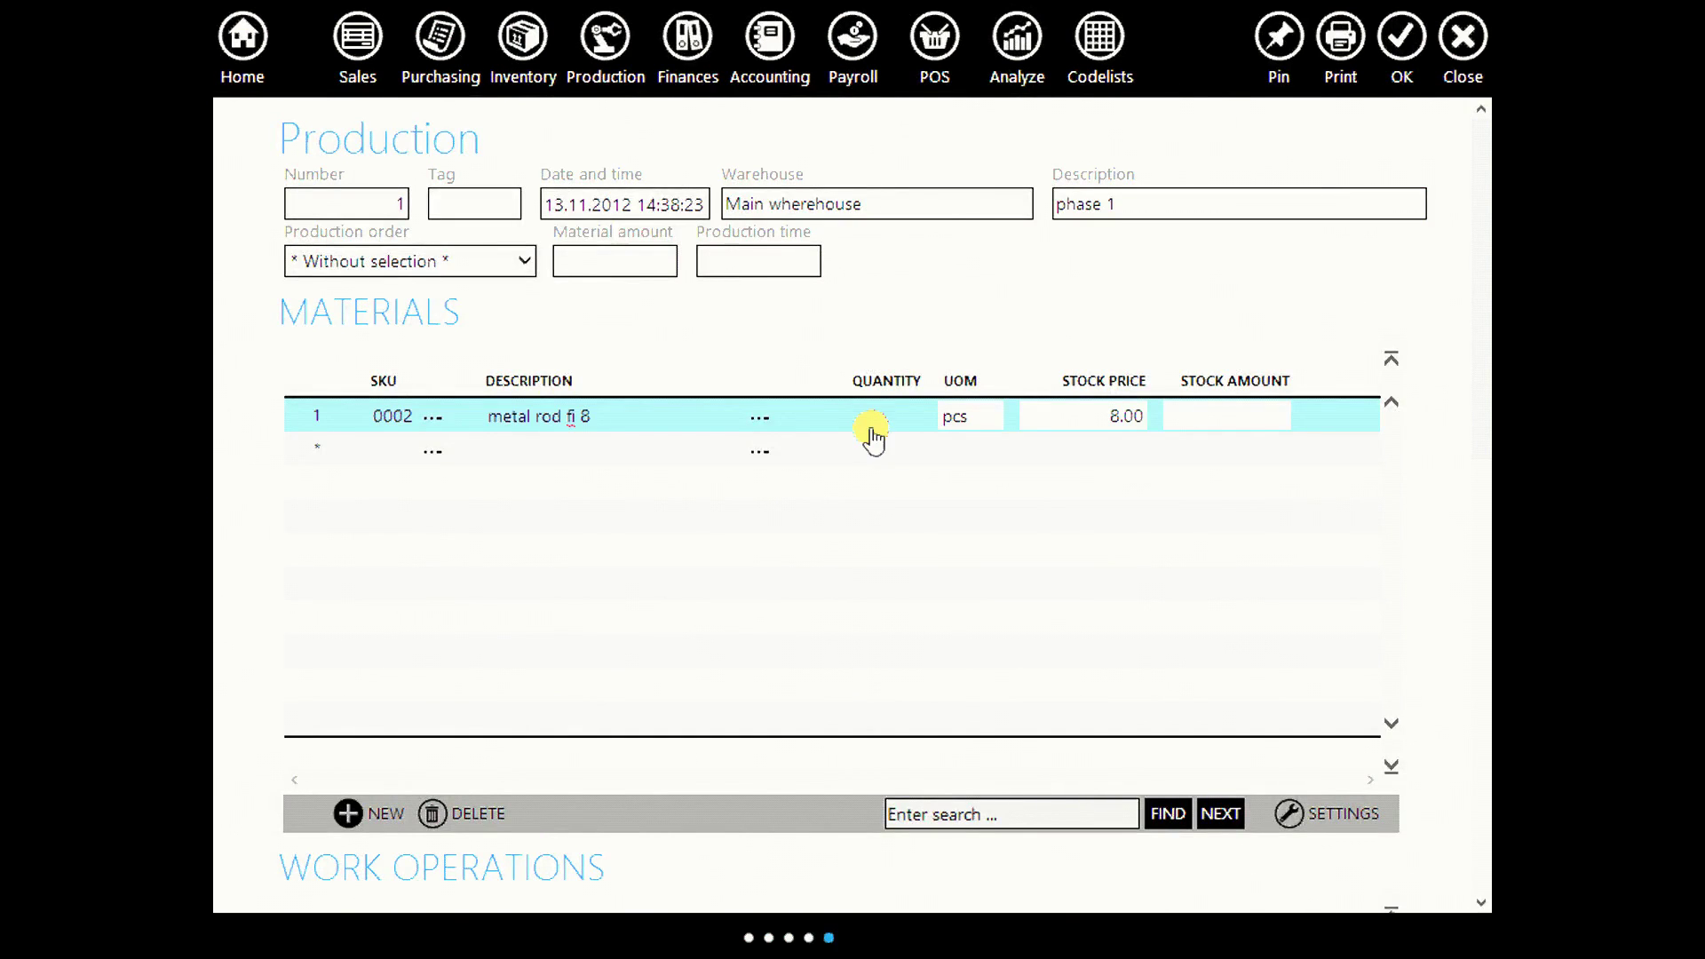
Set the quantity of the metal rod fi 8 material line to 2.
left_click(880, 425)
type("2")
left_click(972, 425)
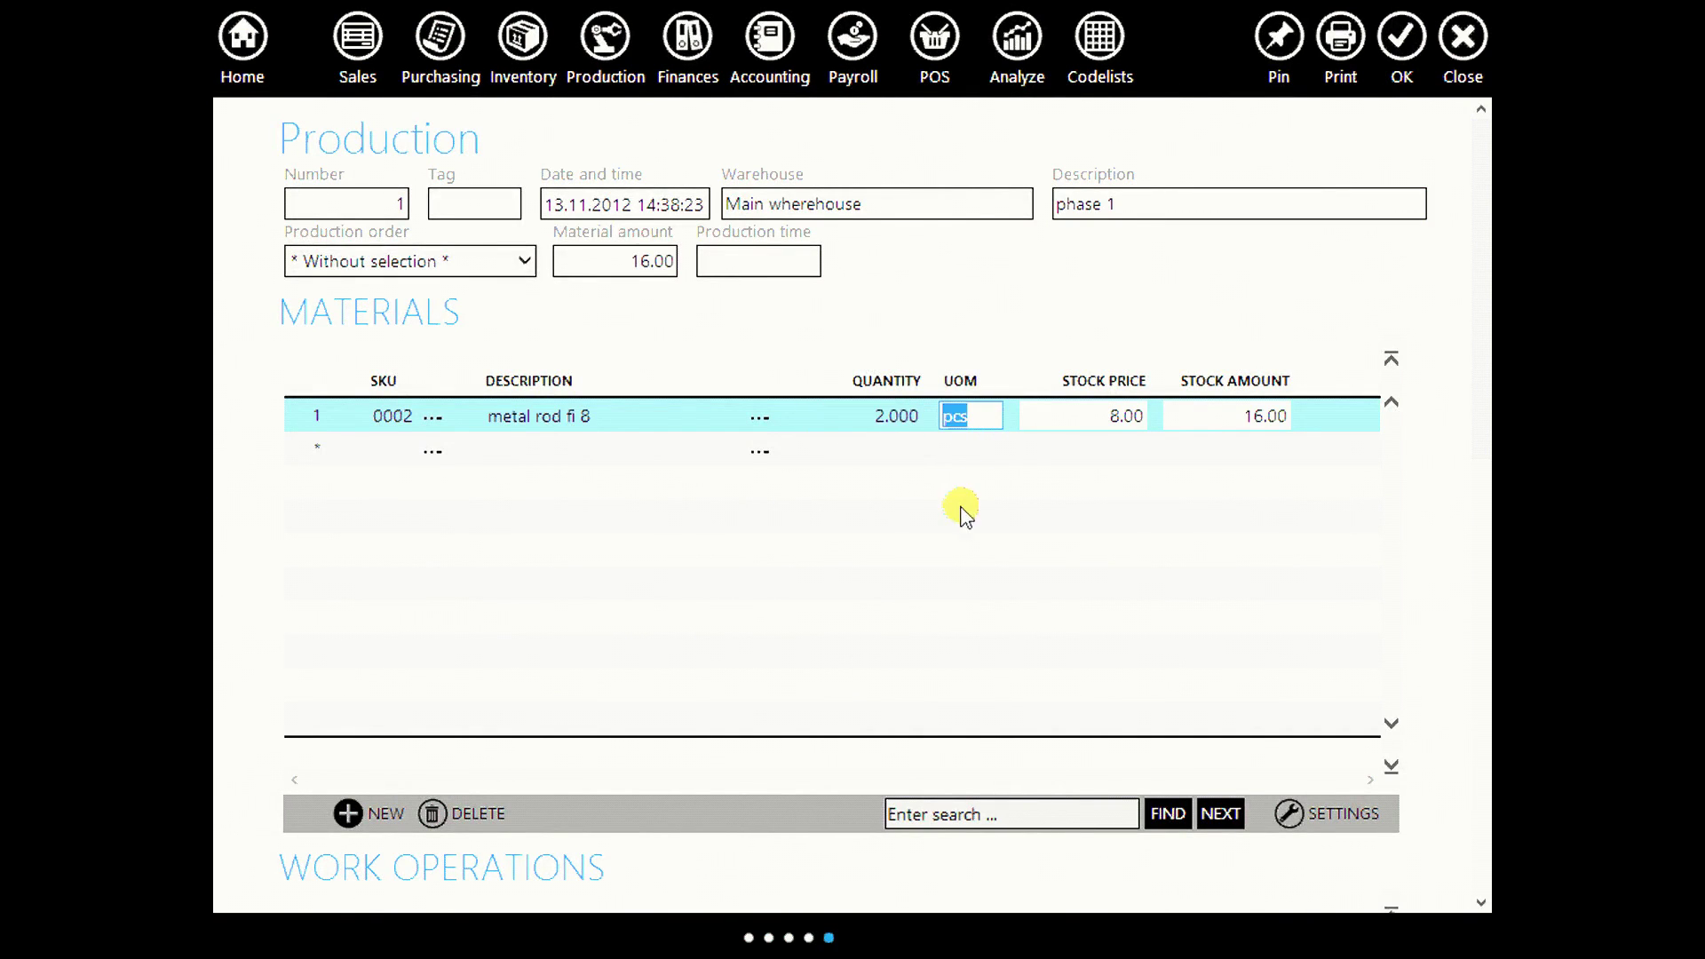
Add the BENDING work operation to the production with production time 2 and quantity 2.
scroll(944, 543, "down", 2)
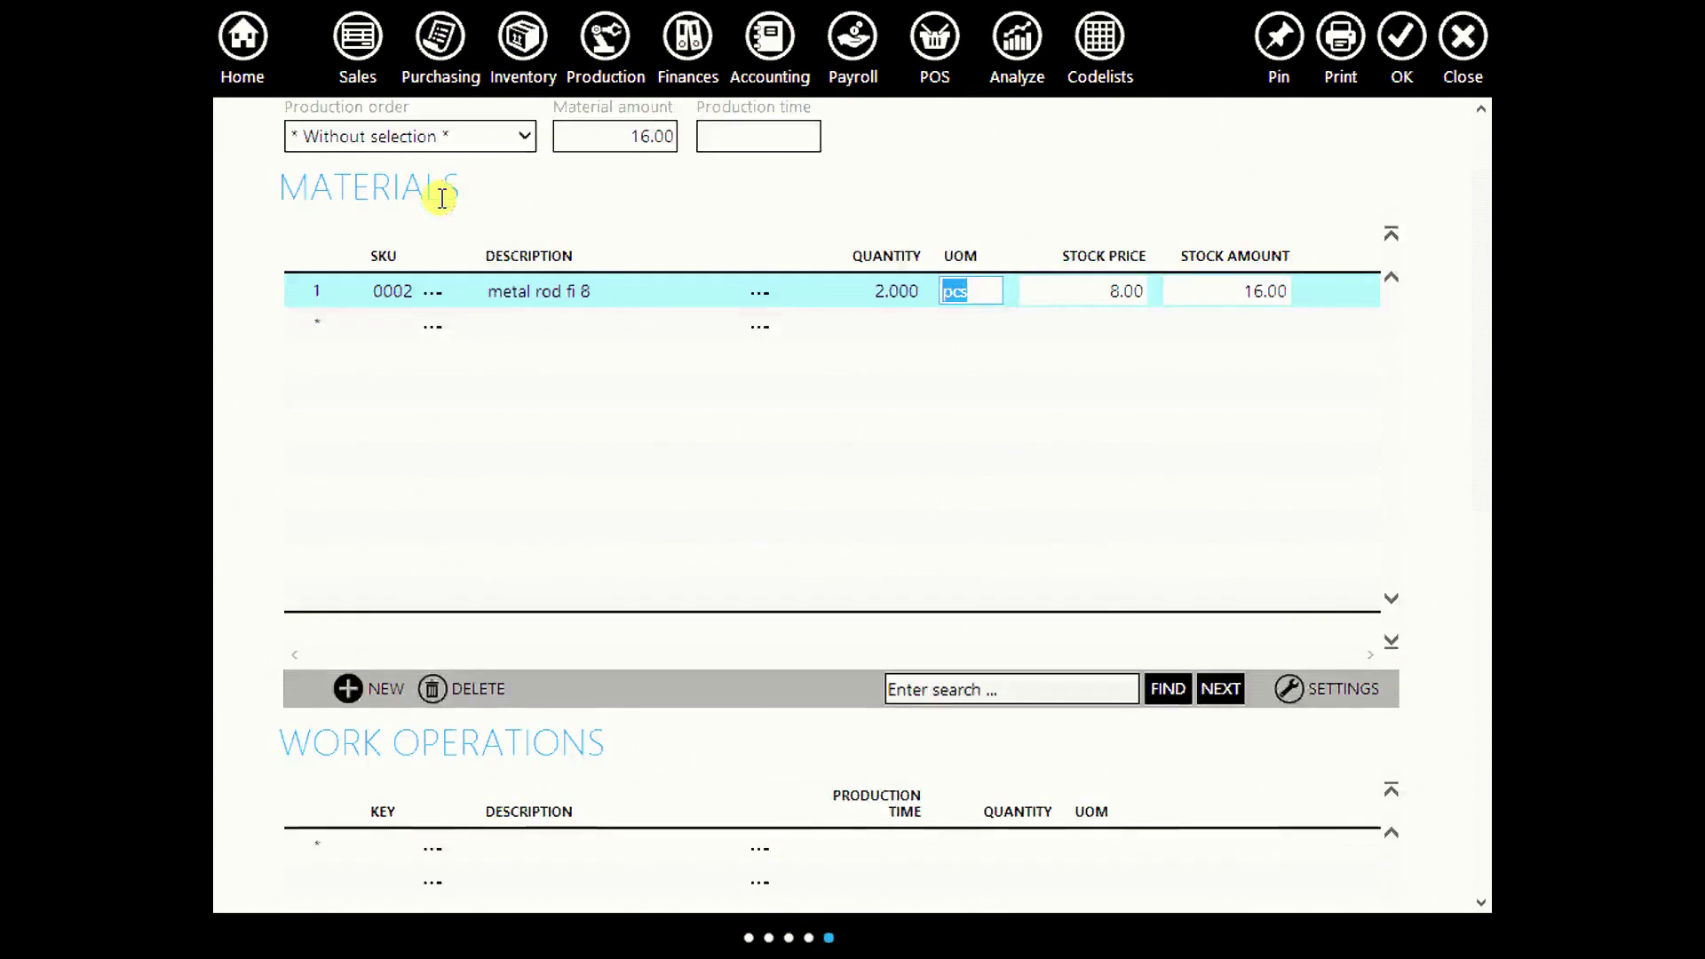
scroll(503, 437, "down", 3)
left_click(515, 601)
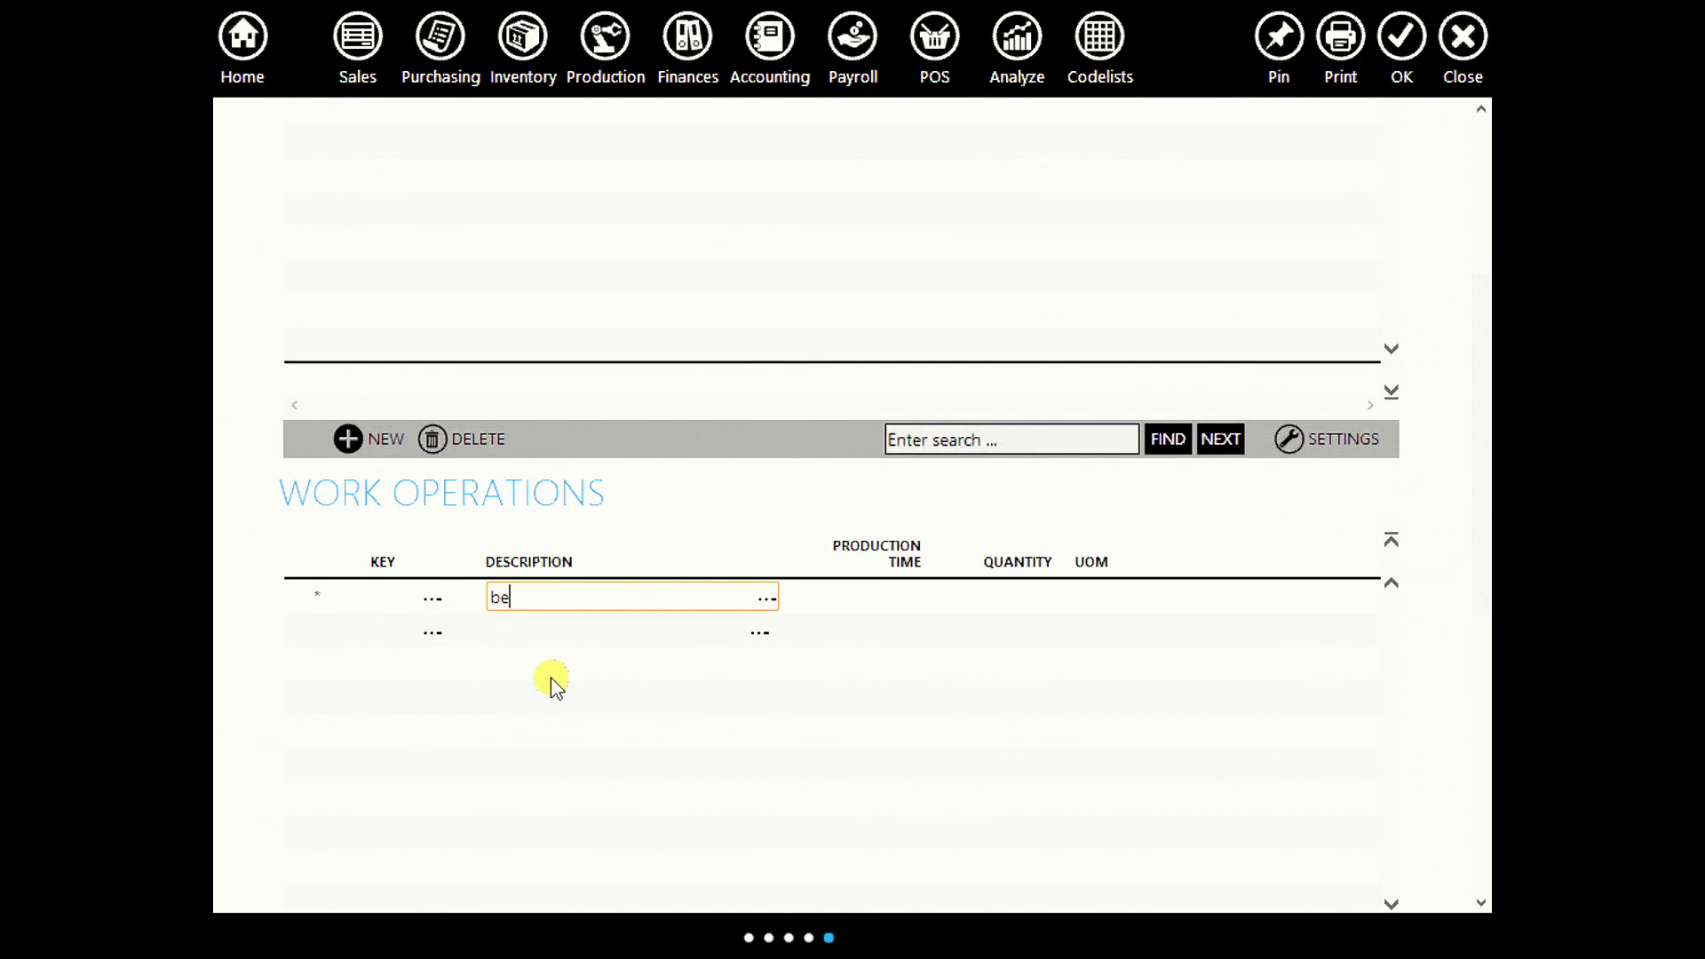
type("ben")
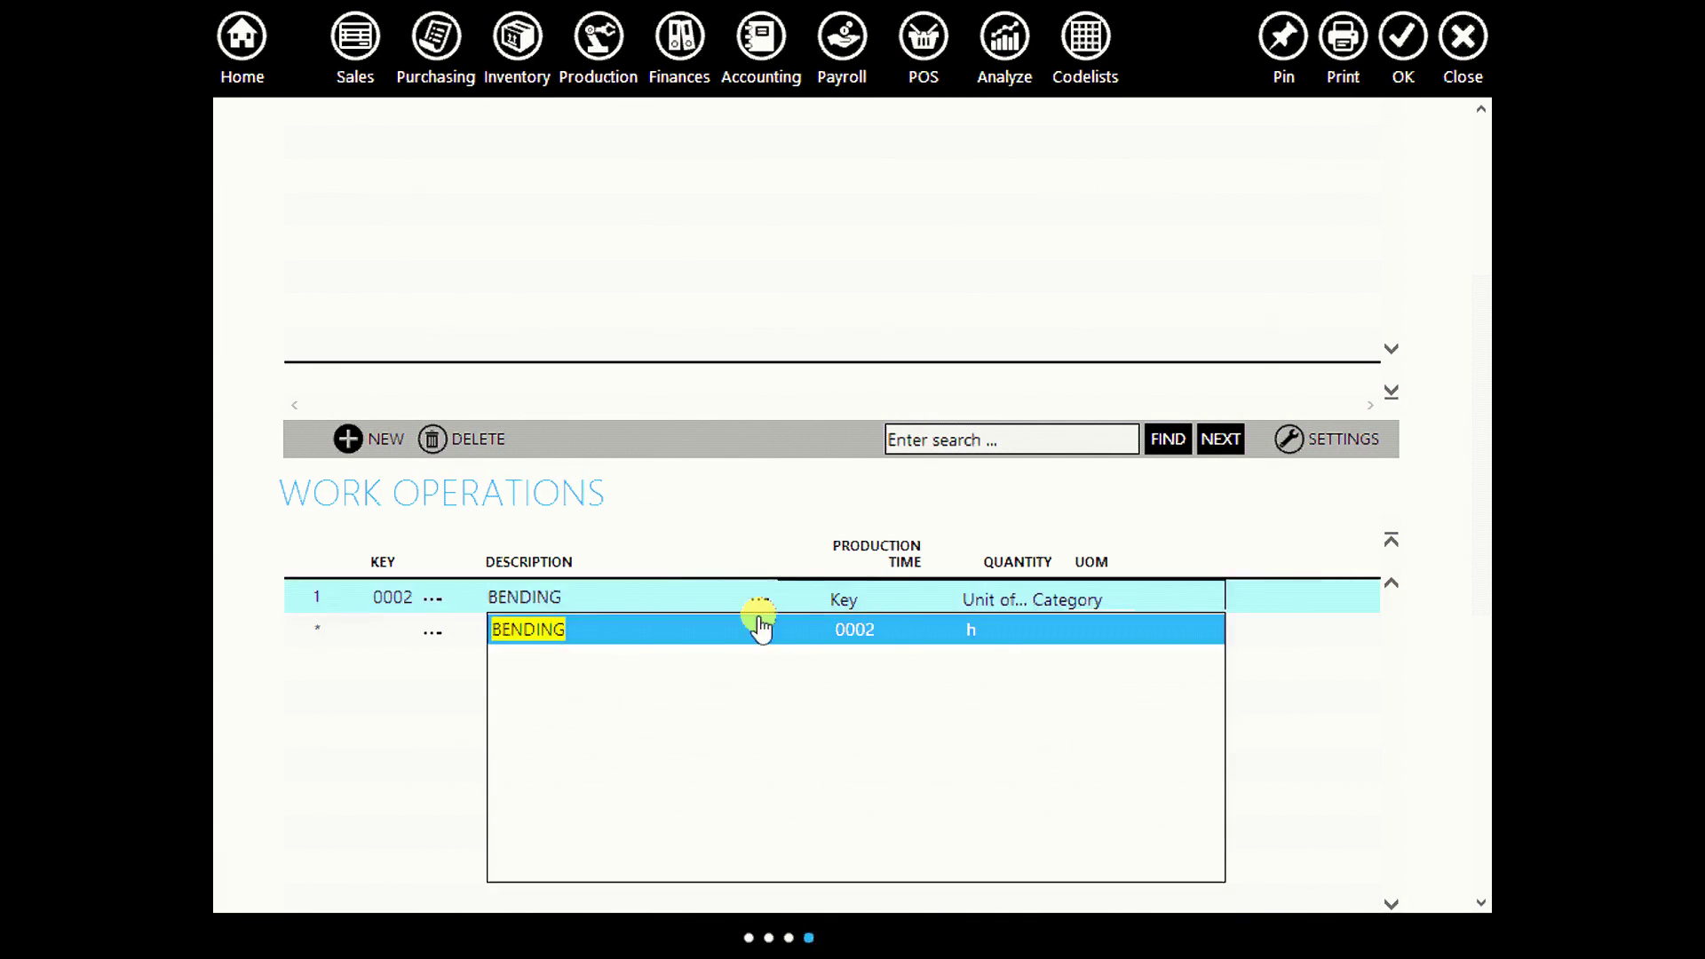
left_click(669, 636)
left_click(920, 598)
type("2")
key("Return")
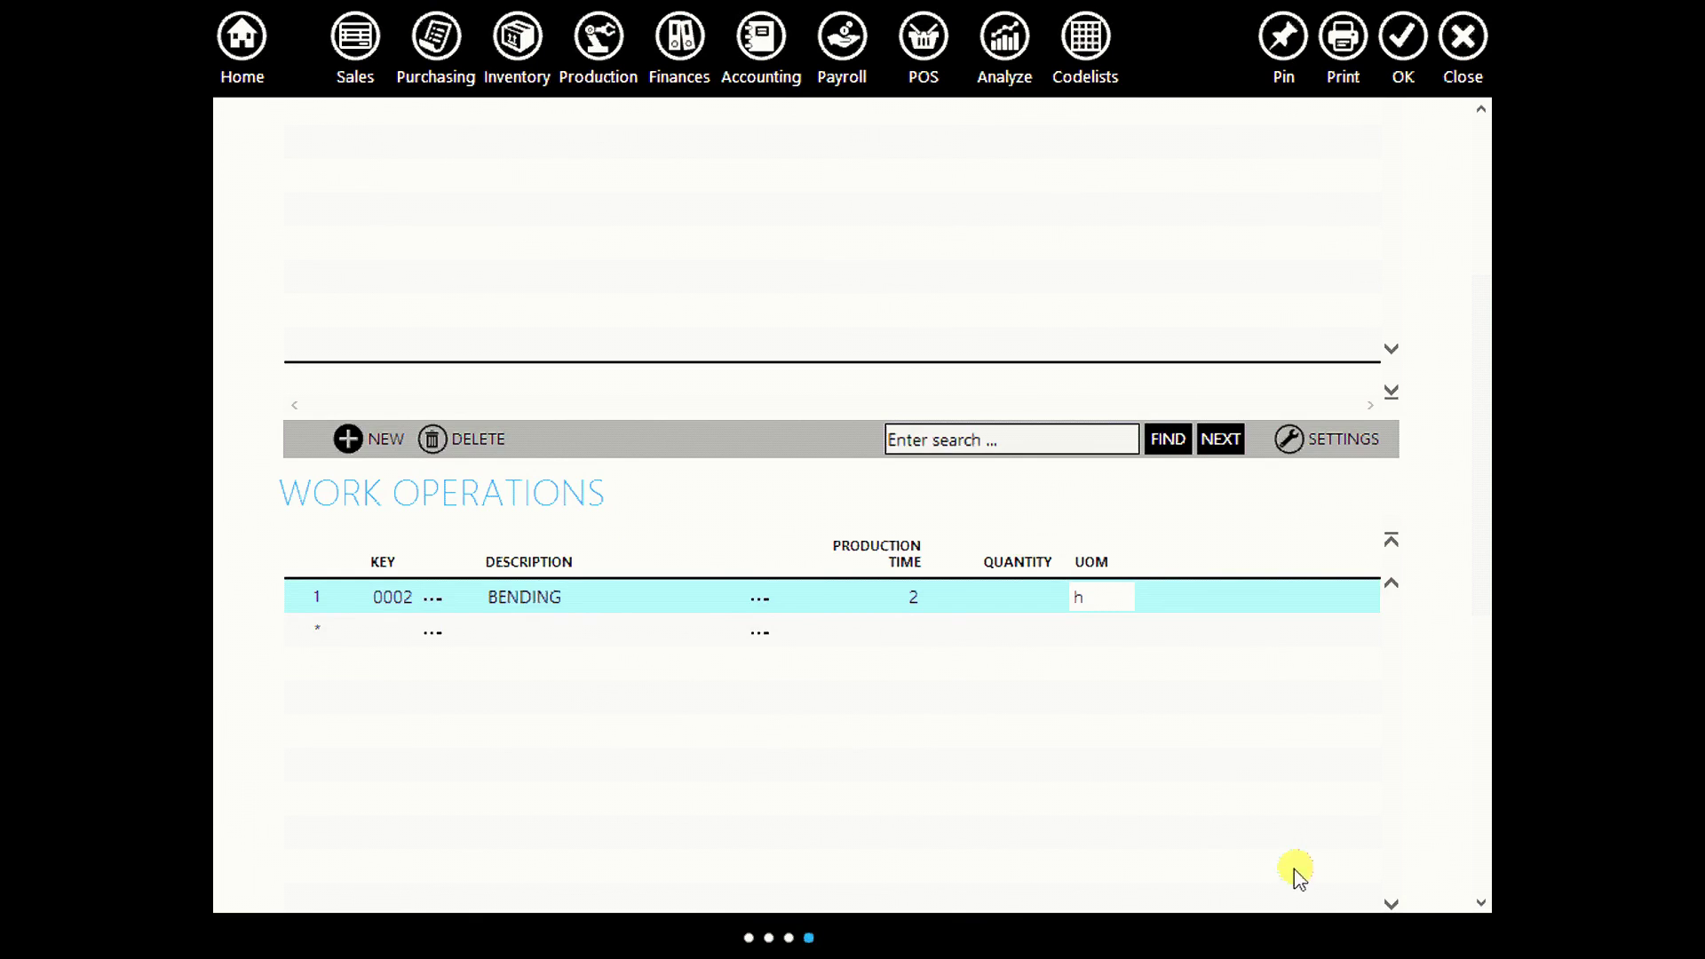
Add steel casting with quantity 3 to the production's materials.
scroll(590, 411, "up", 5)
left_click(498, 450)
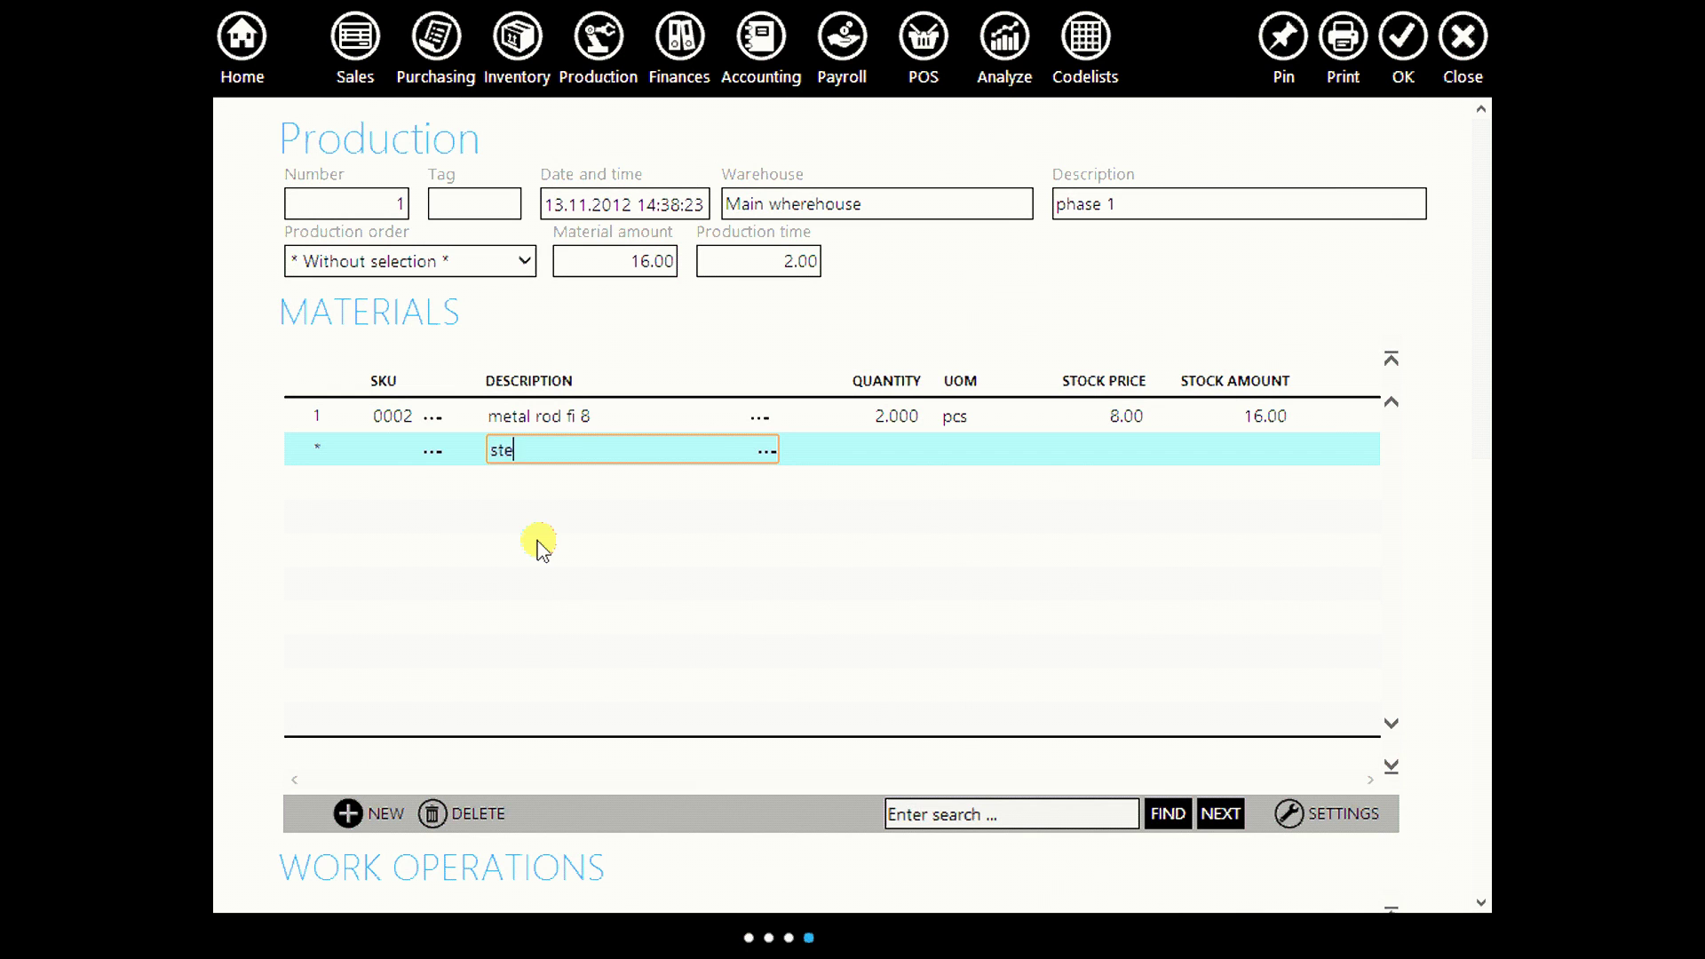
left_click(551, 491)
left_click(907, 453)
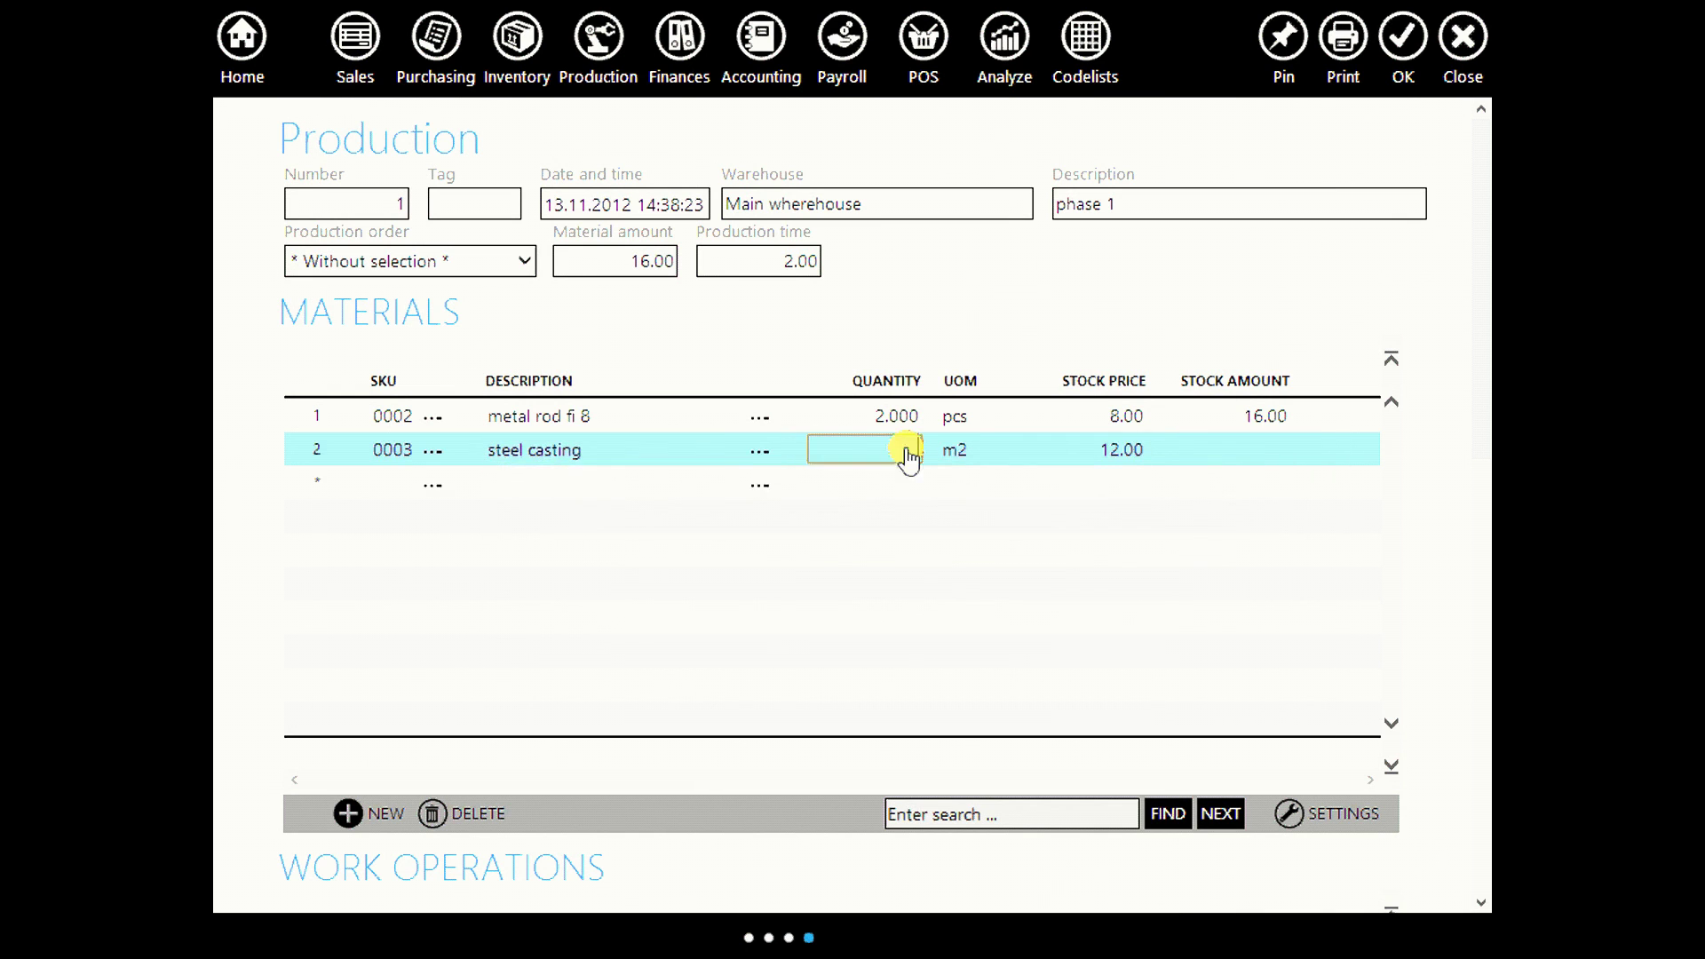
left_click(1073, 300)
Add the WELDING work operation with production time 3 and save the production document.
scroll(924, 578, "down", 5)
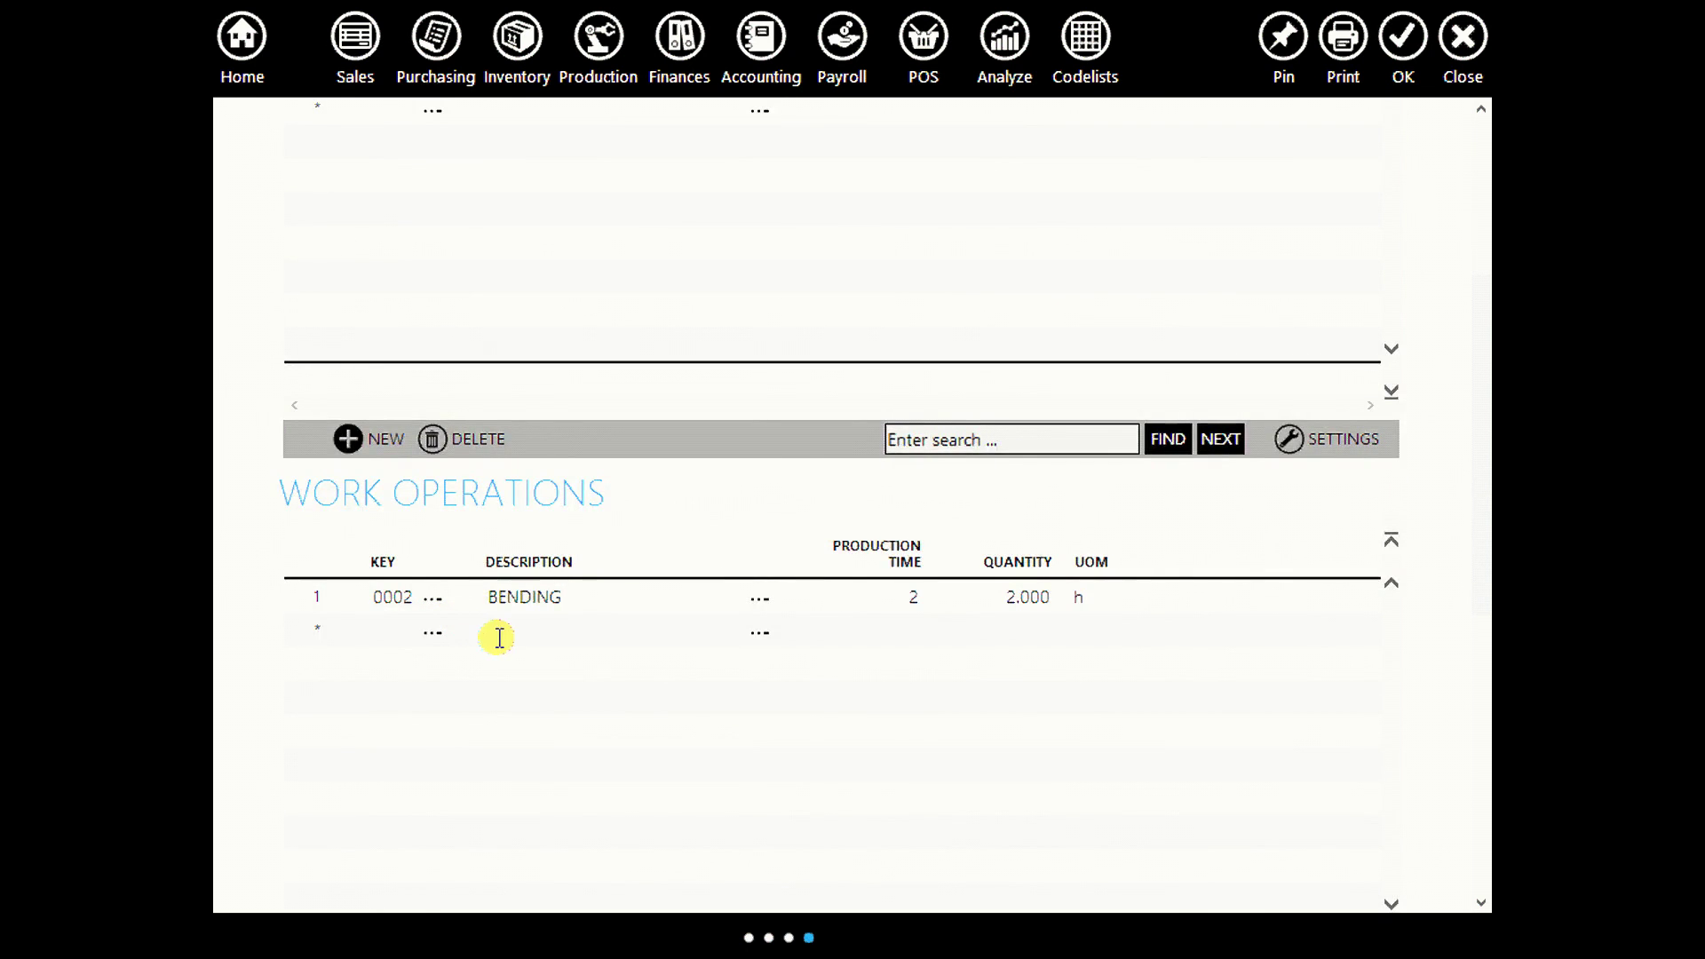
left_click(499, 638)
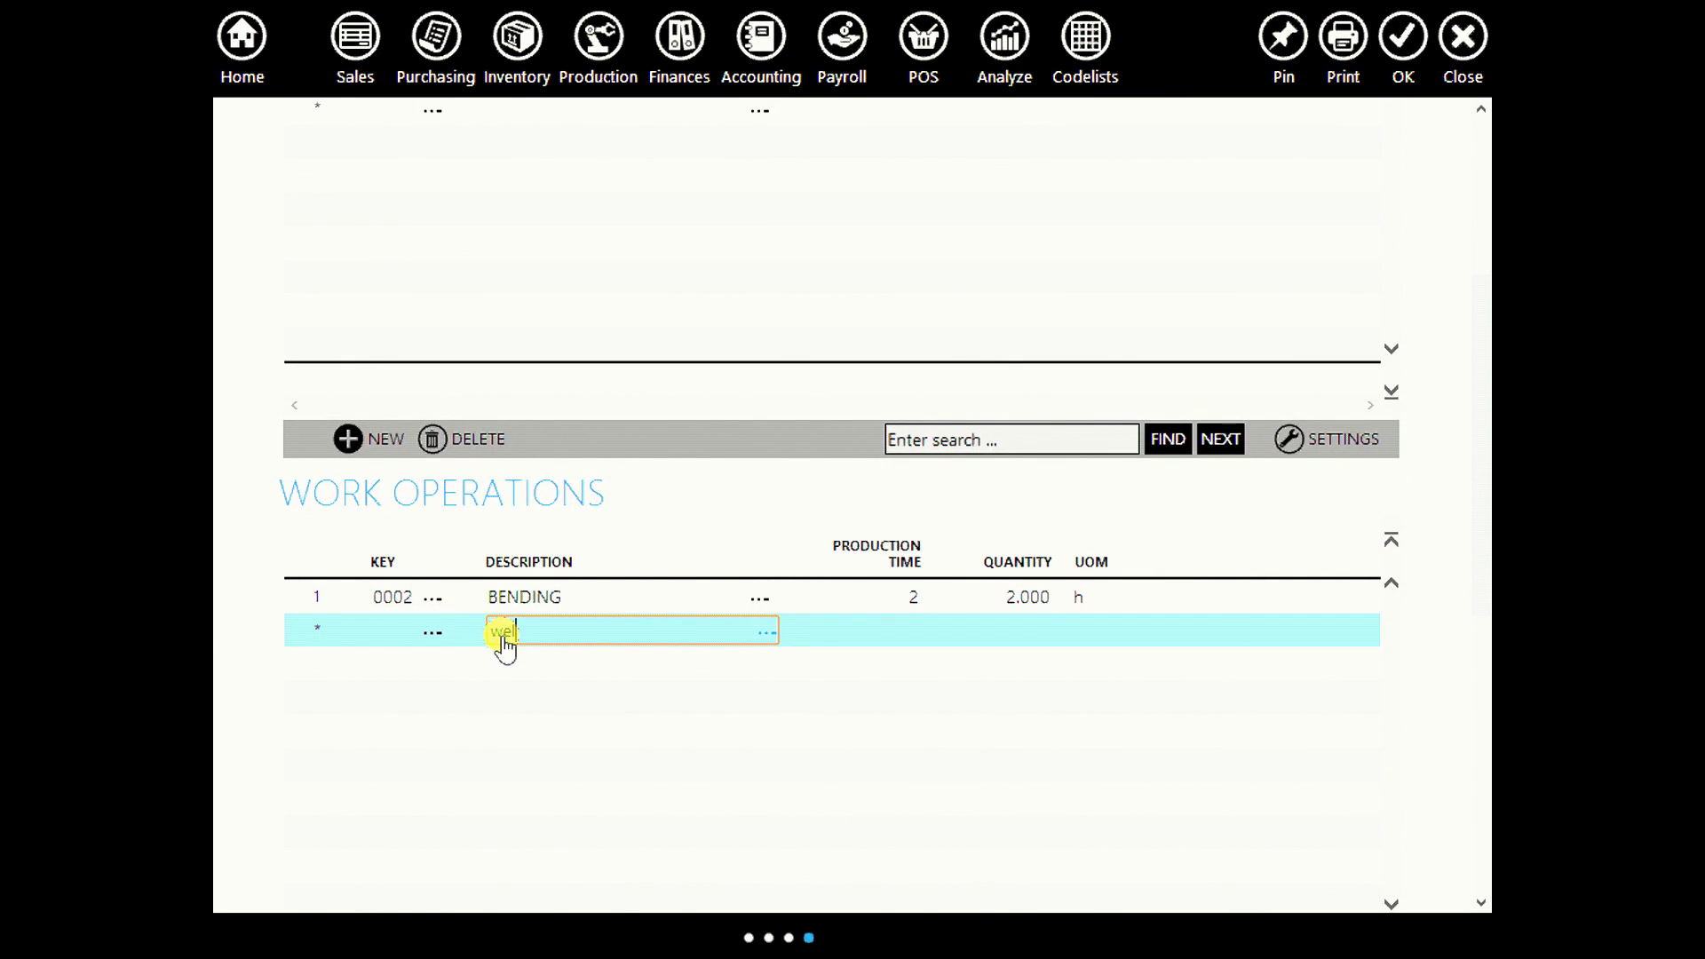
type("wel")
left_click(551, 665)
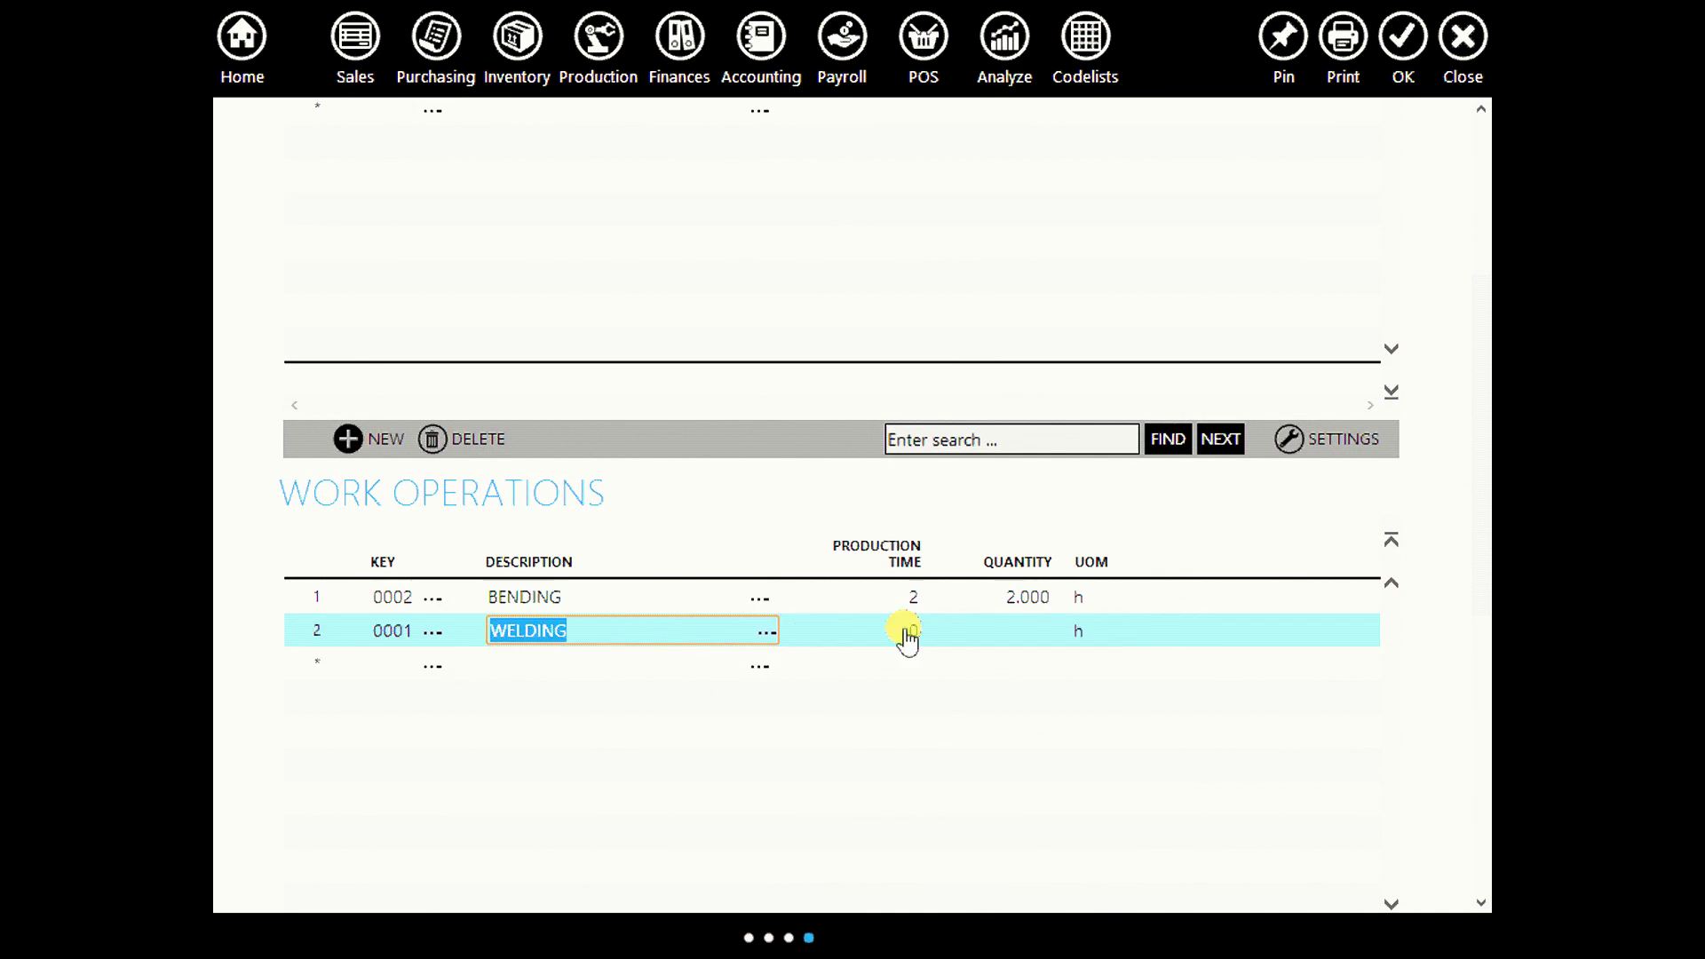
left_click(919, 632)
type("3")
key("Return")
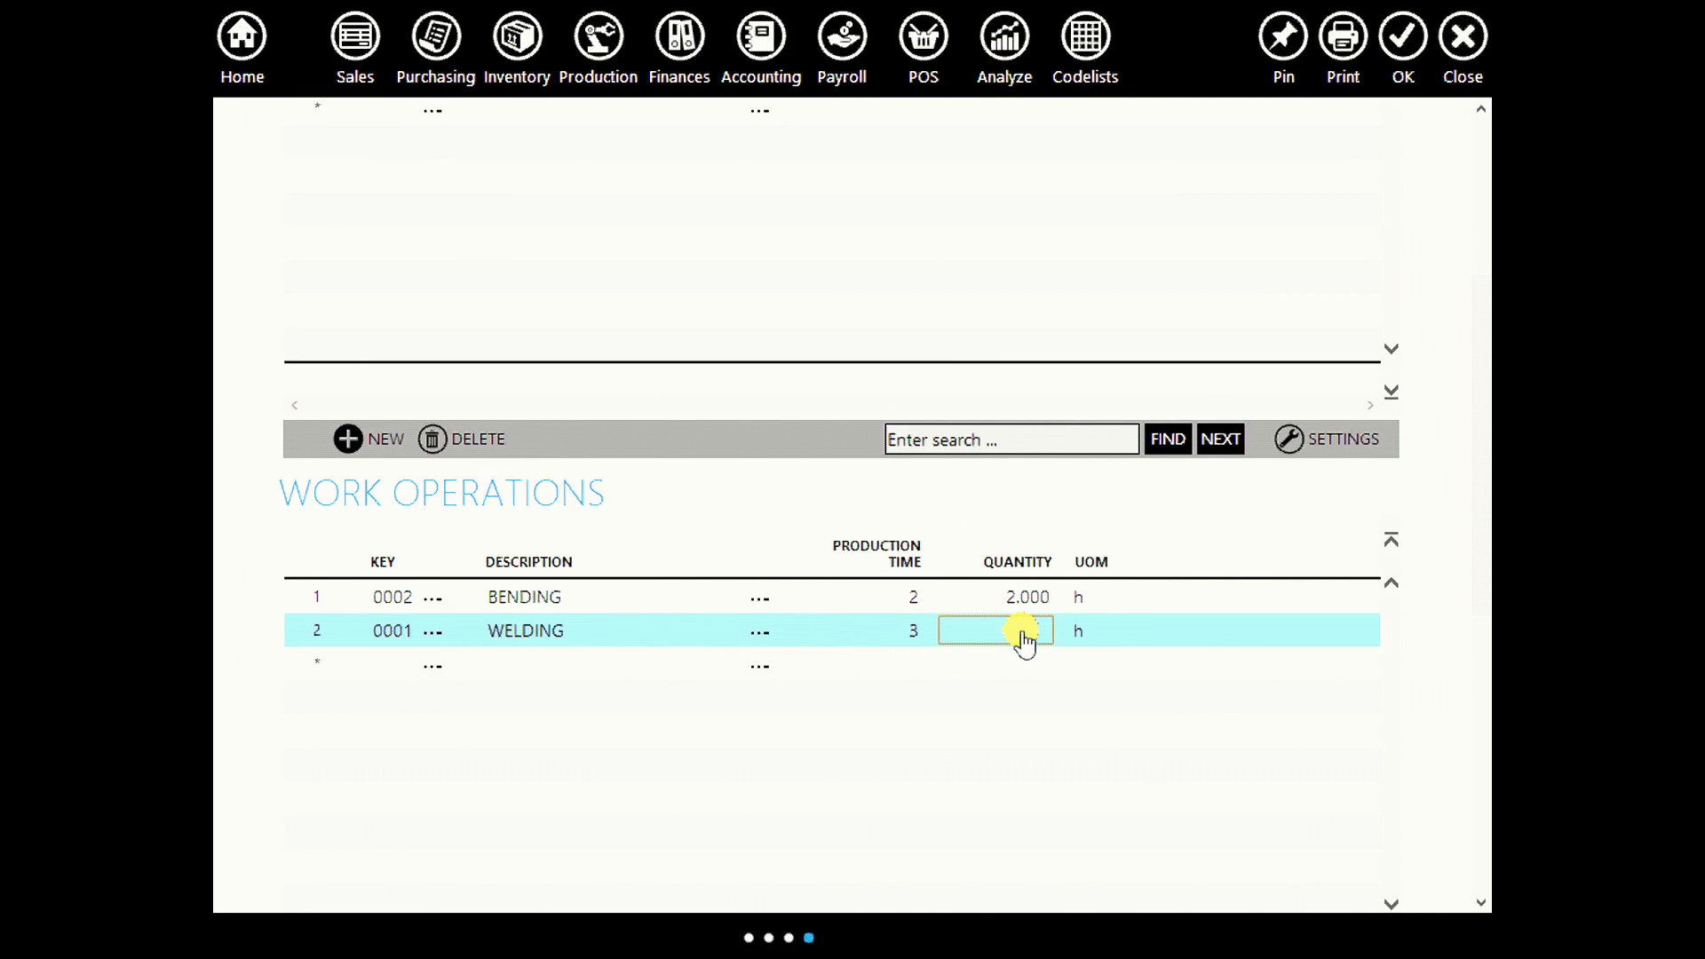
key("Return")
scroll(1008, 571, "up", 4)
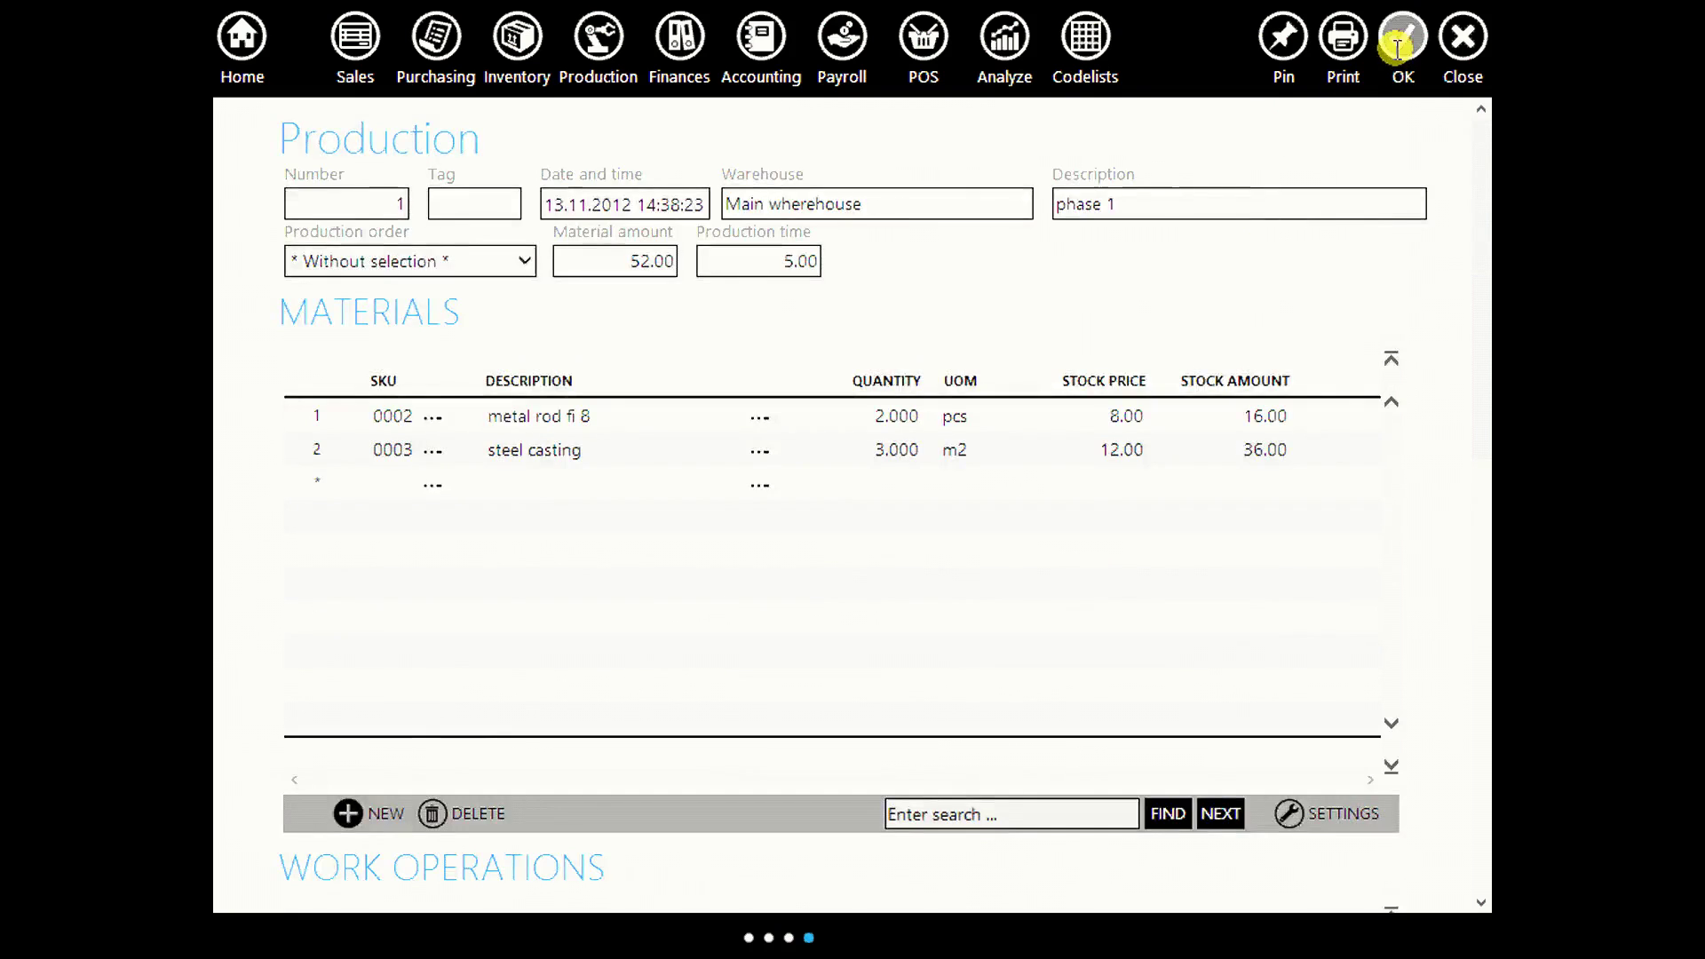
left_click(1397, 49)
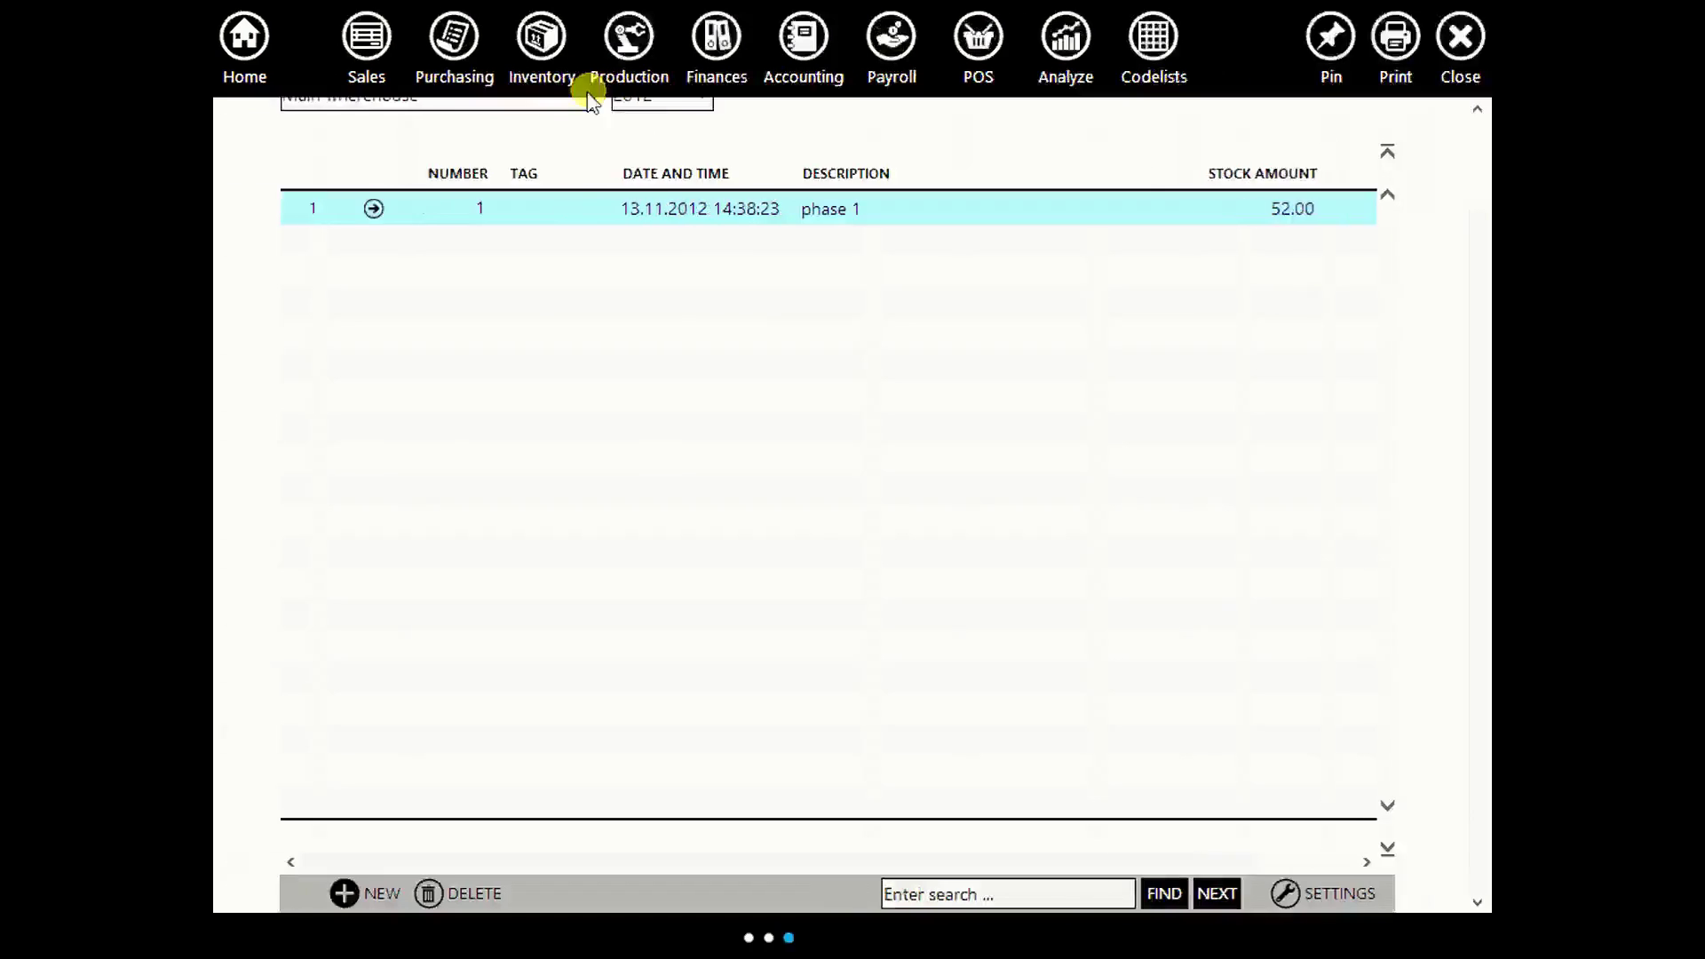
Open the product ledger of metal rod fi 8 from the inventory and stock list to check its movements.
left_click(542, 49)
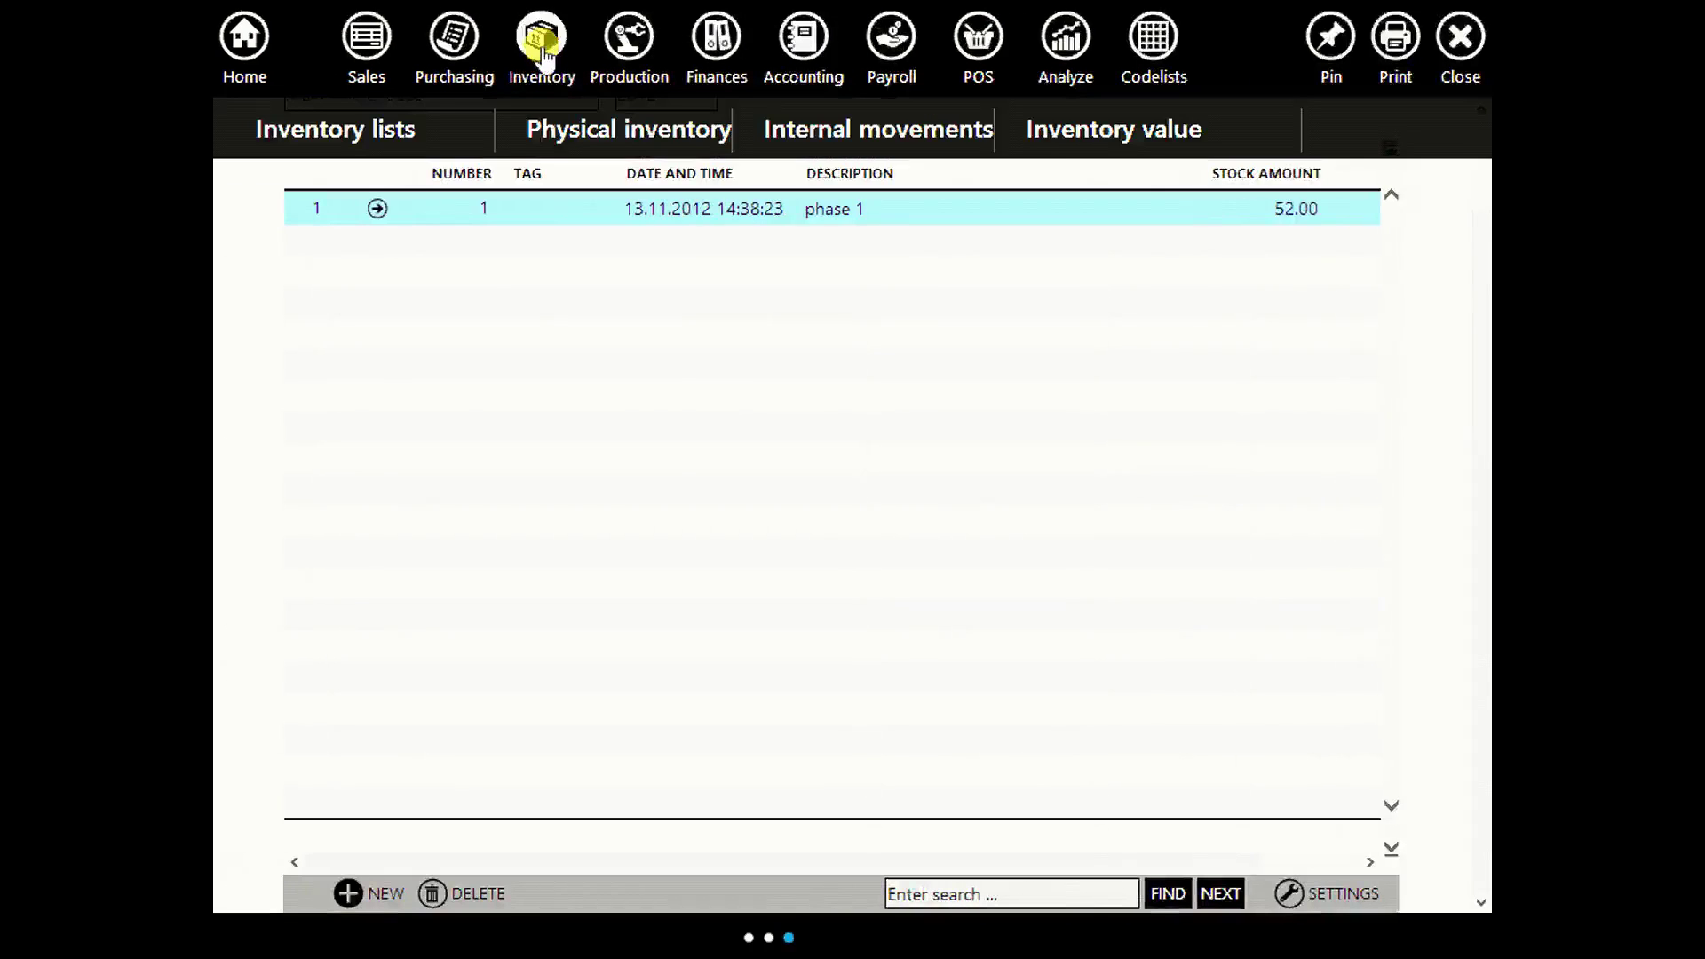
left_click(387, 172)
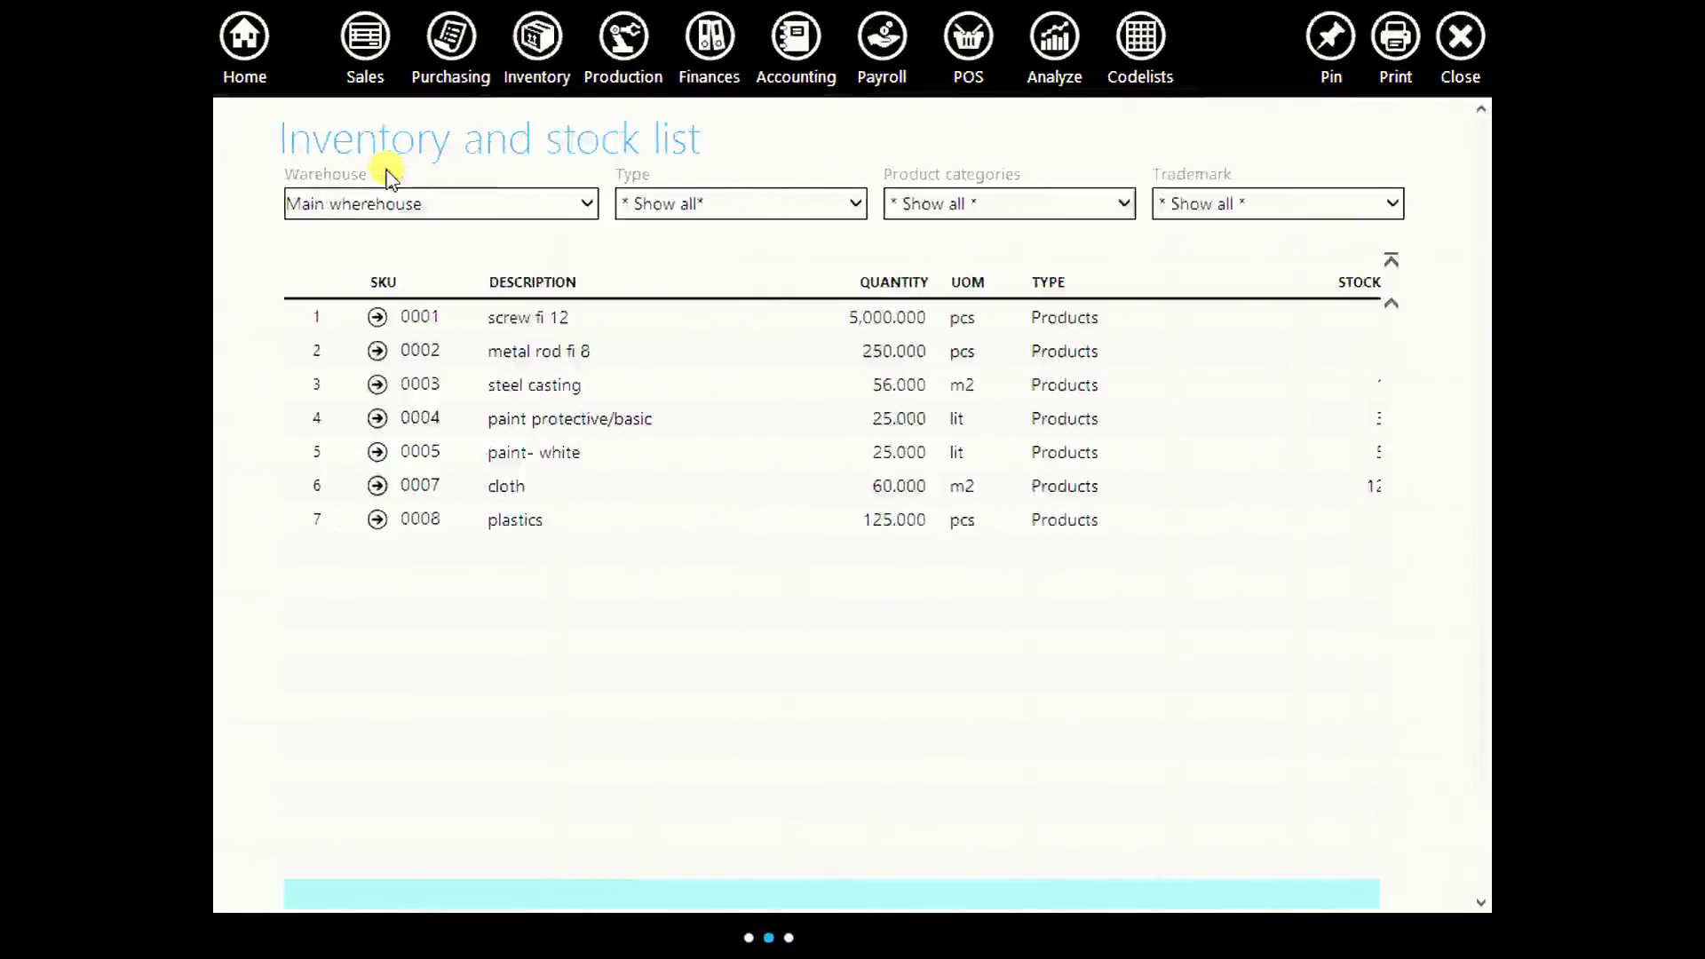
left_click(378, 352)
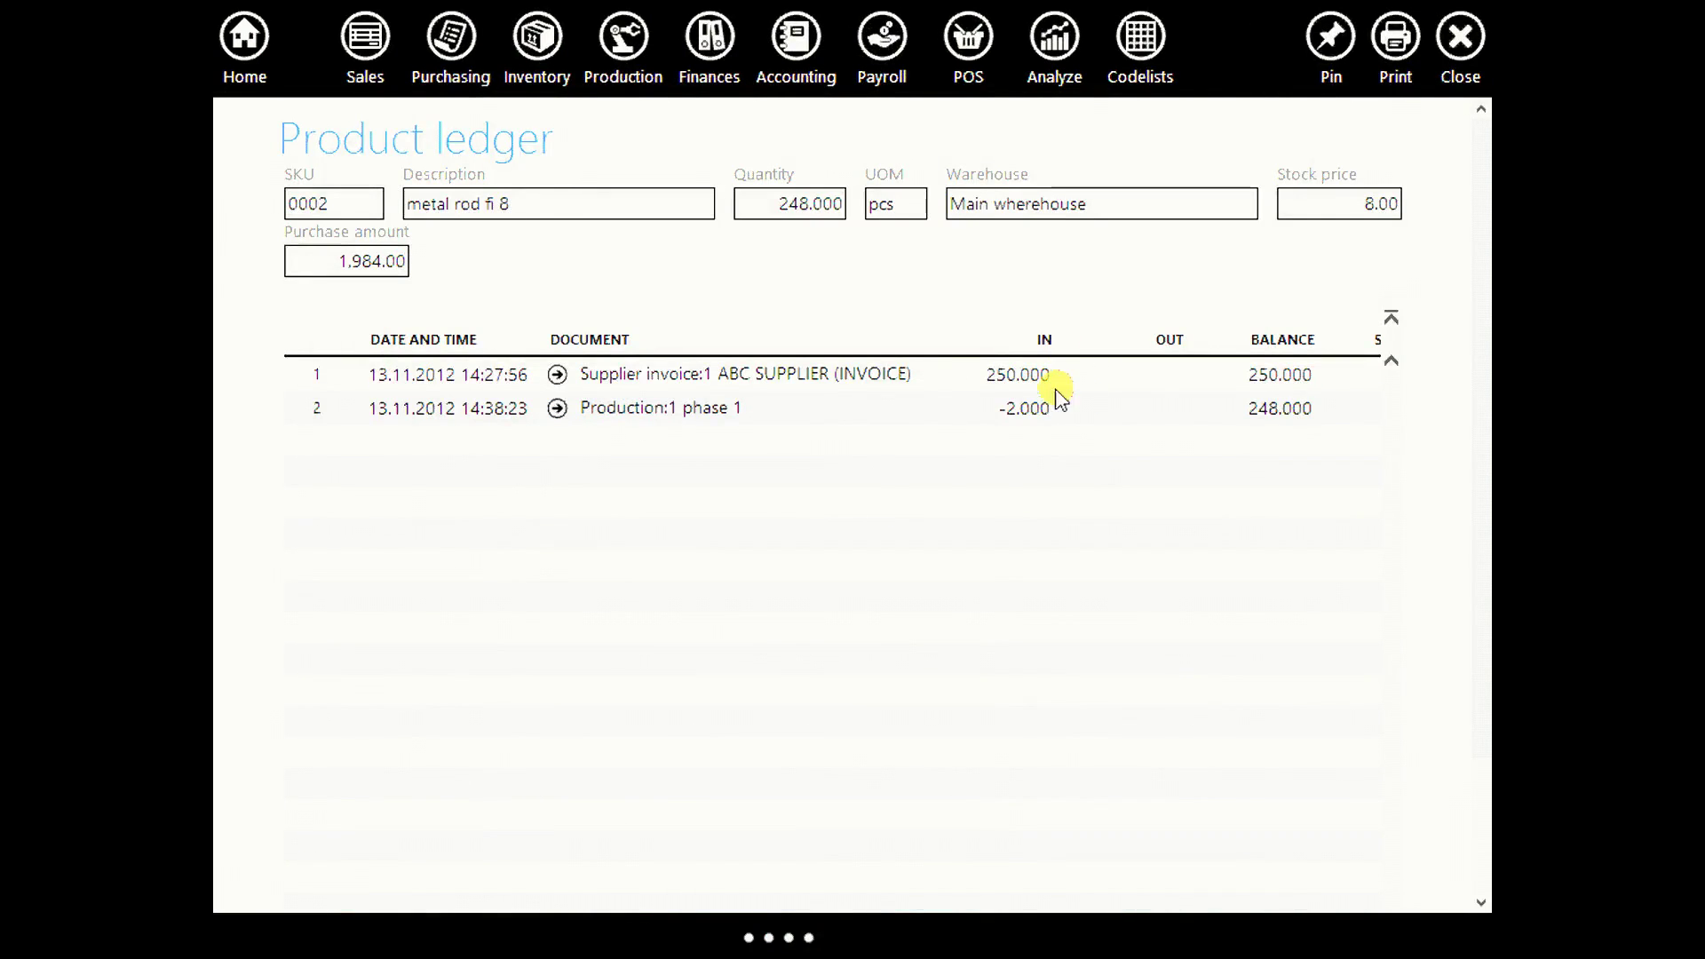
Examine the remaining rows and columns of the metal rod fi 8 product ledger.
scroll(1056, 408, "down", 2)
left_click_drag(781, 912, 1297, 879)
scroll(1473, 492, "up", 2)
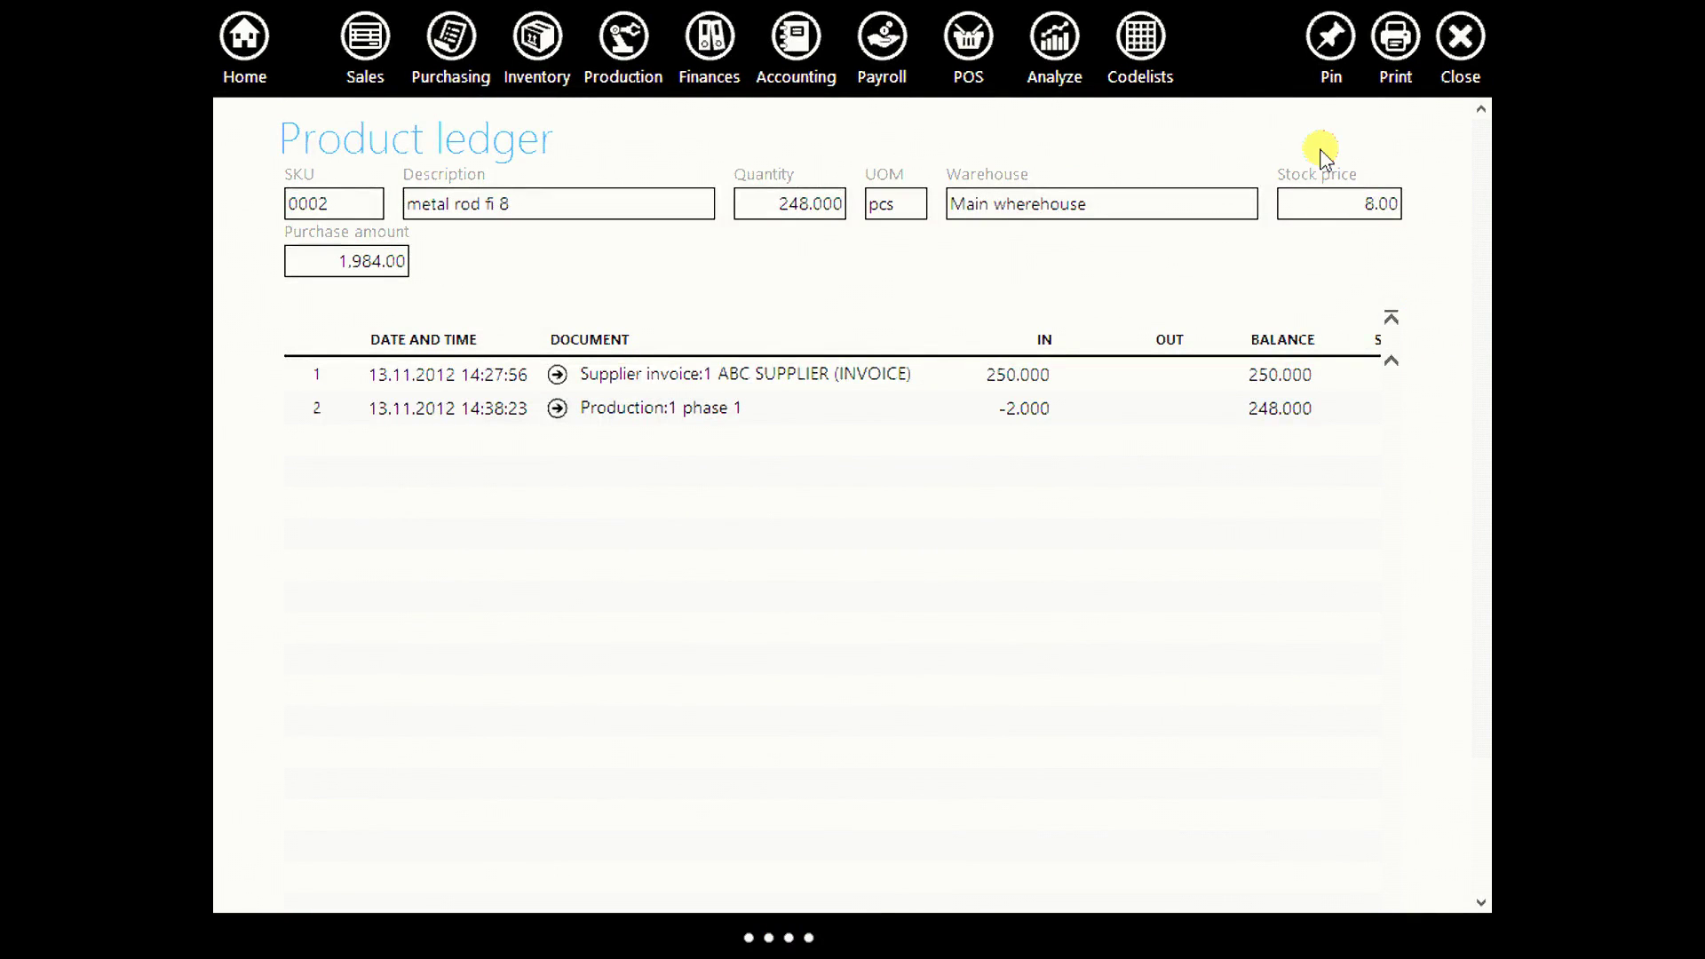
Create a new product named CHAIR SEAT with EAN/UPC 123123 in the products and services codelist and save it.
left_click(1143, 44)
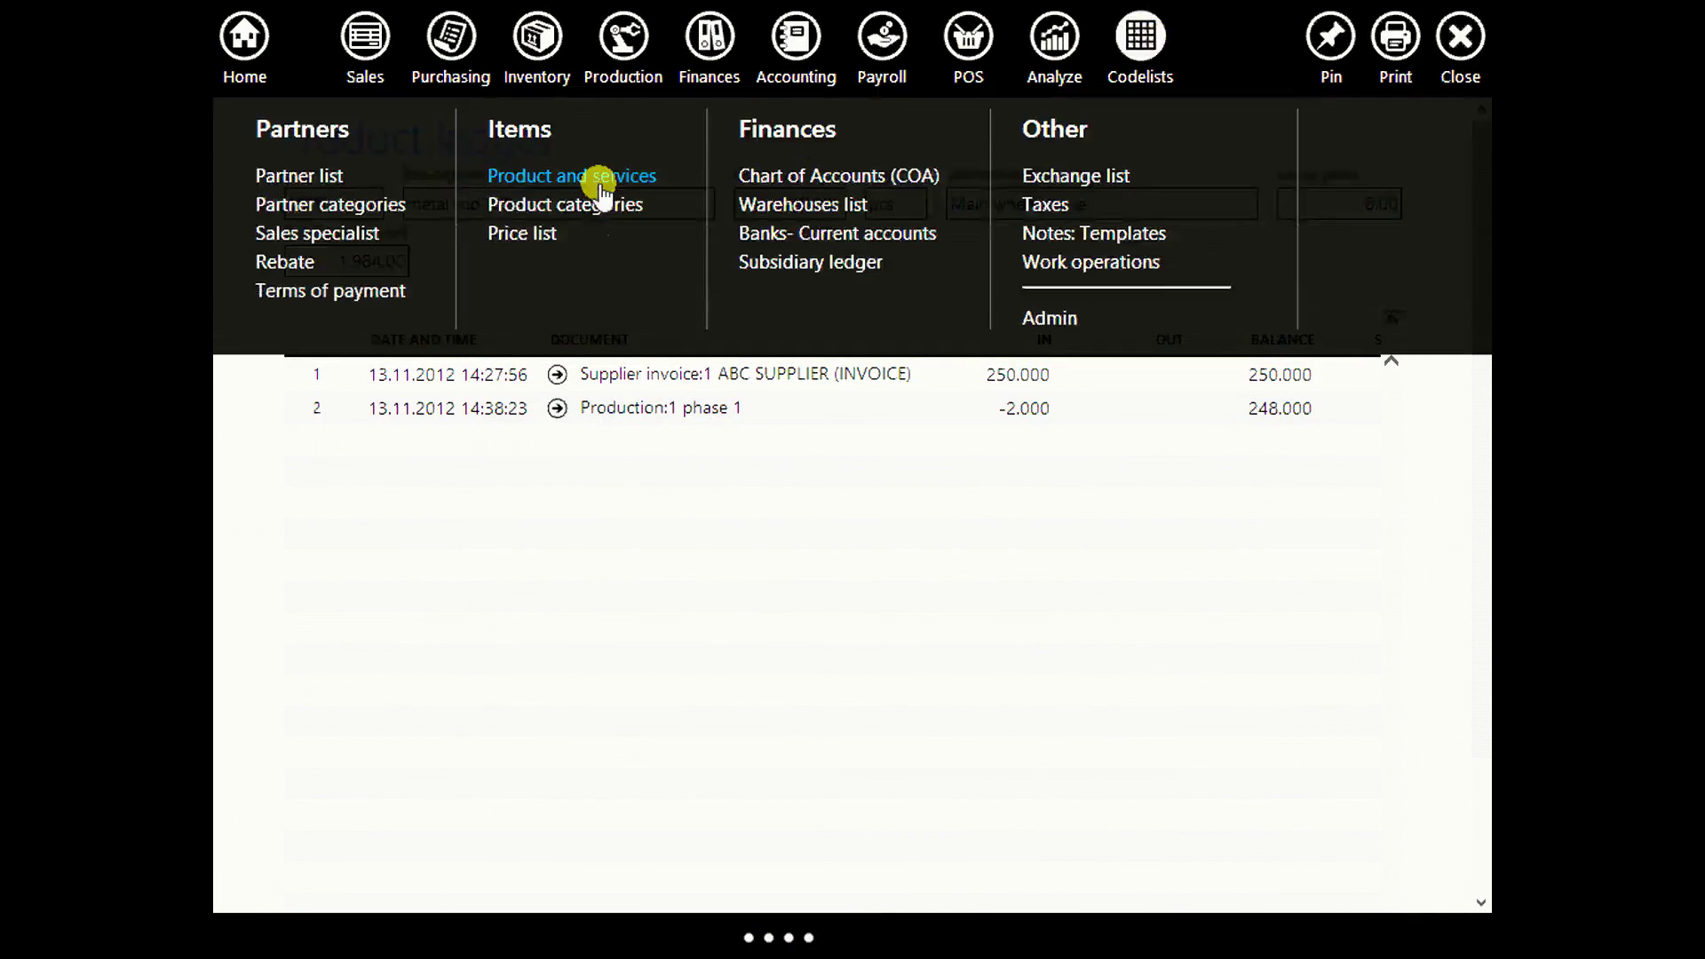
left_click(600, 186)
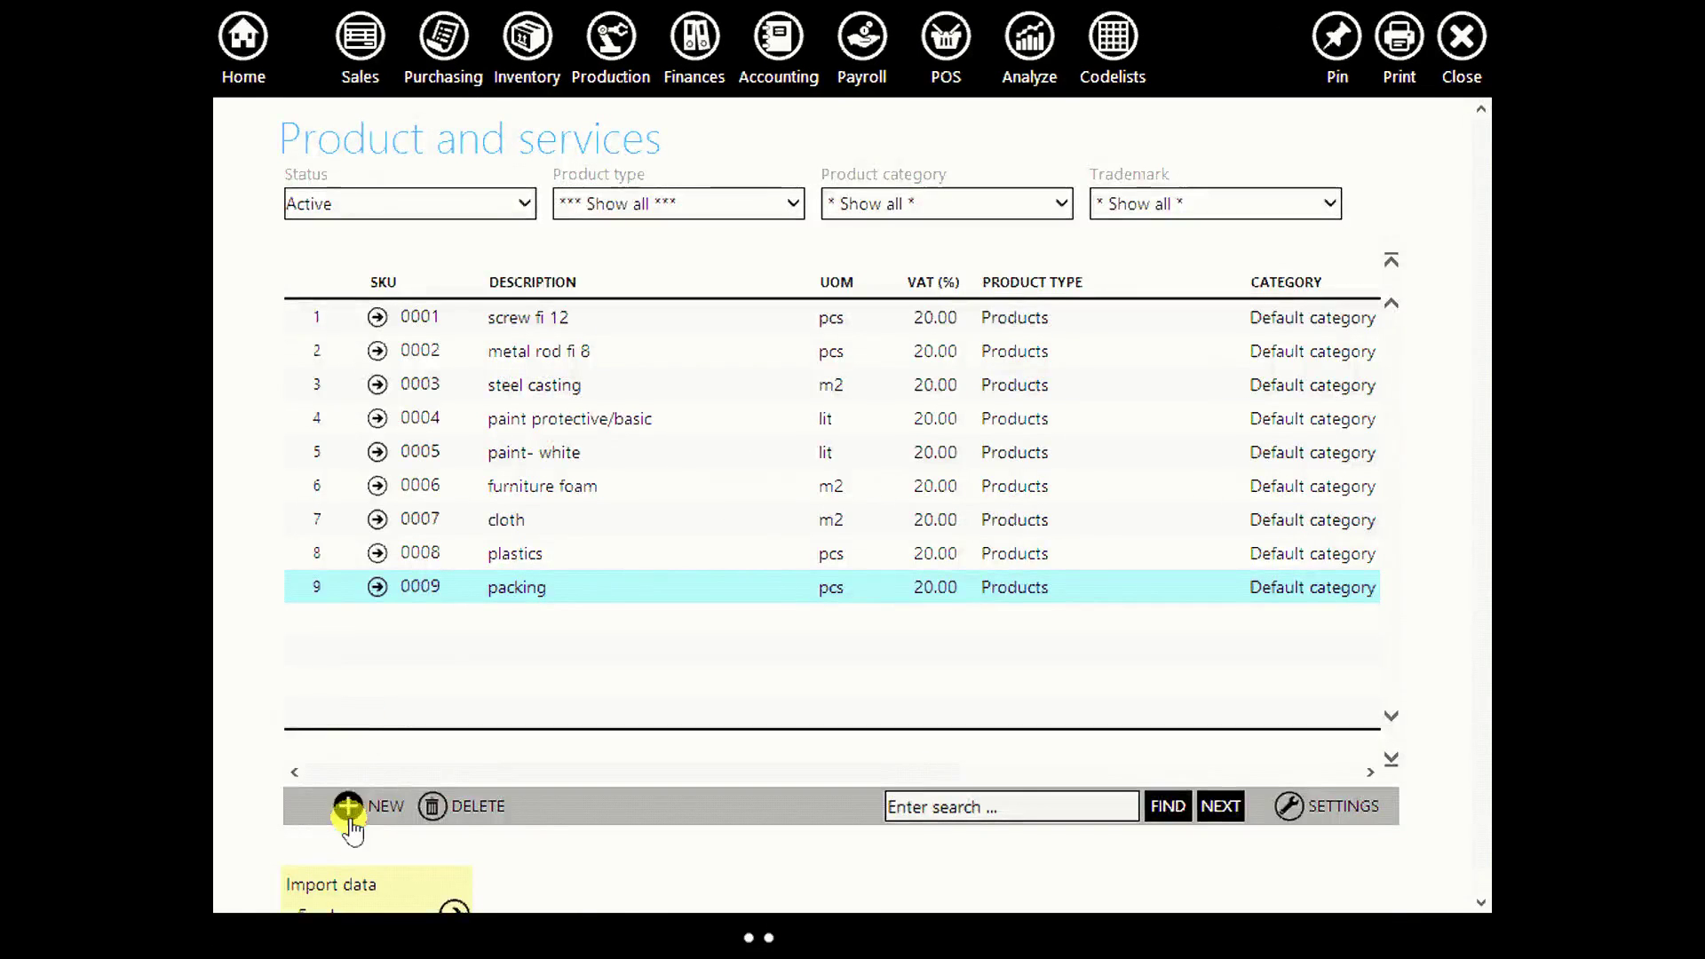
left_click(352, 812)
left_click(380, 625)
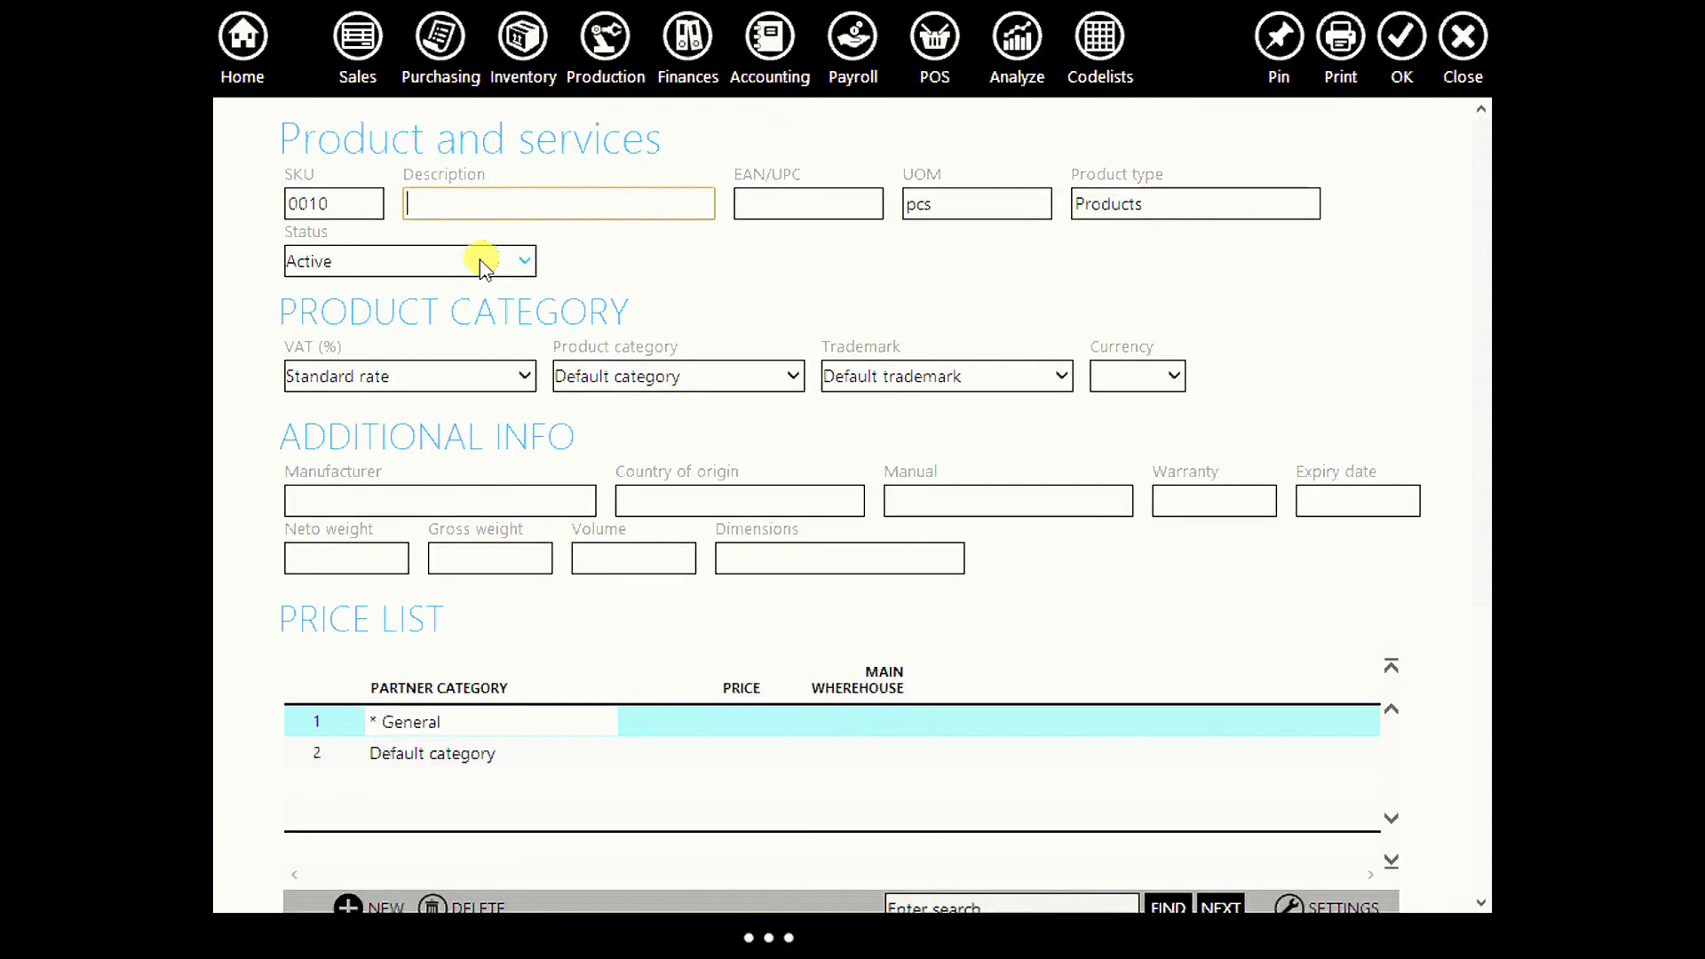
key("Tab")
type("123123")
left_click(1401, 40)
Create another new product named CHAIR with EAN/UPC 213213 and save it.
left_click(355, 808)
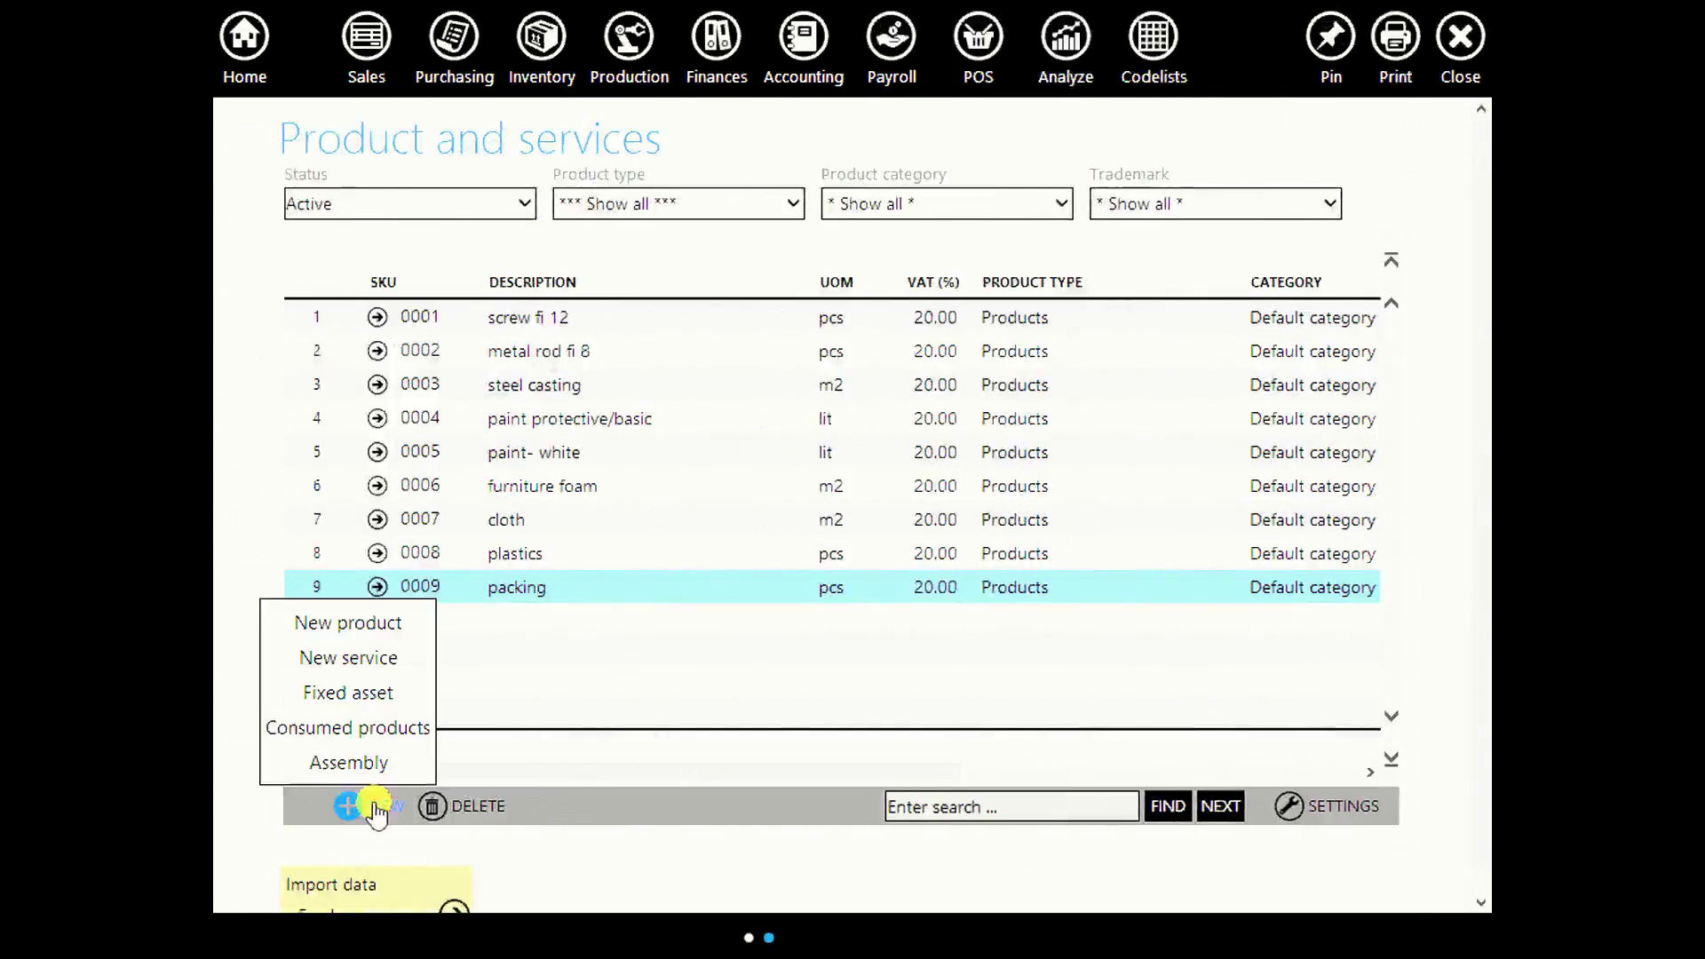
left_click(373, 630)
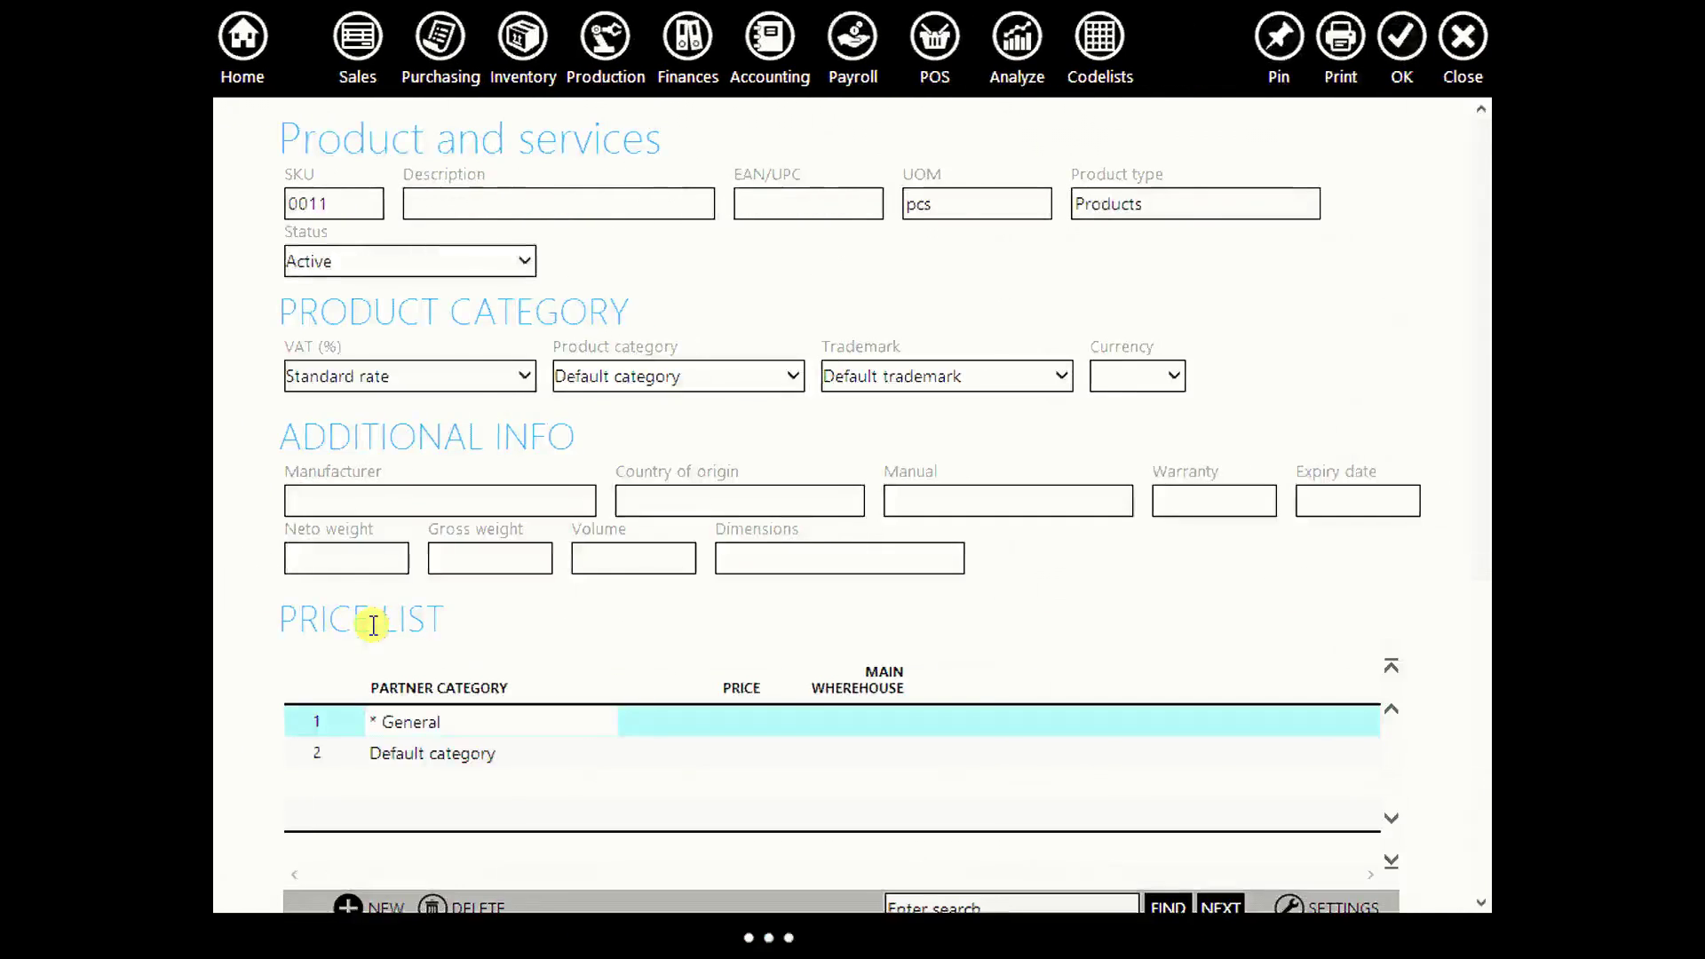
left_click(597, 205)
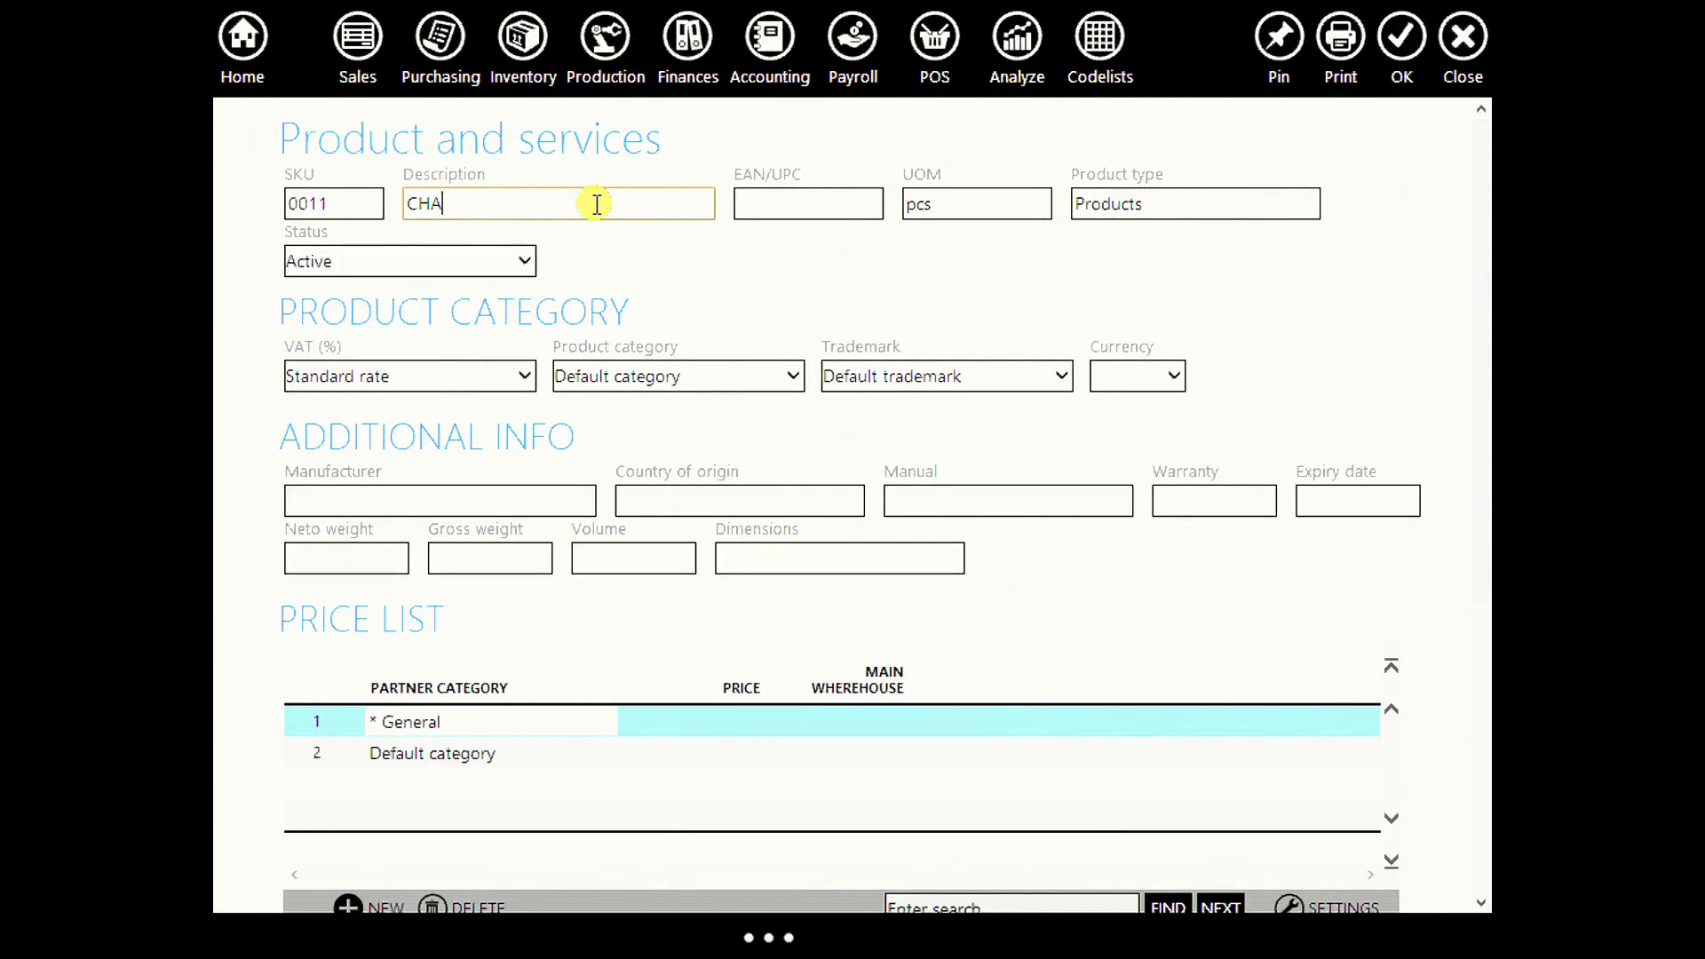
key("Tab")
type("213213")
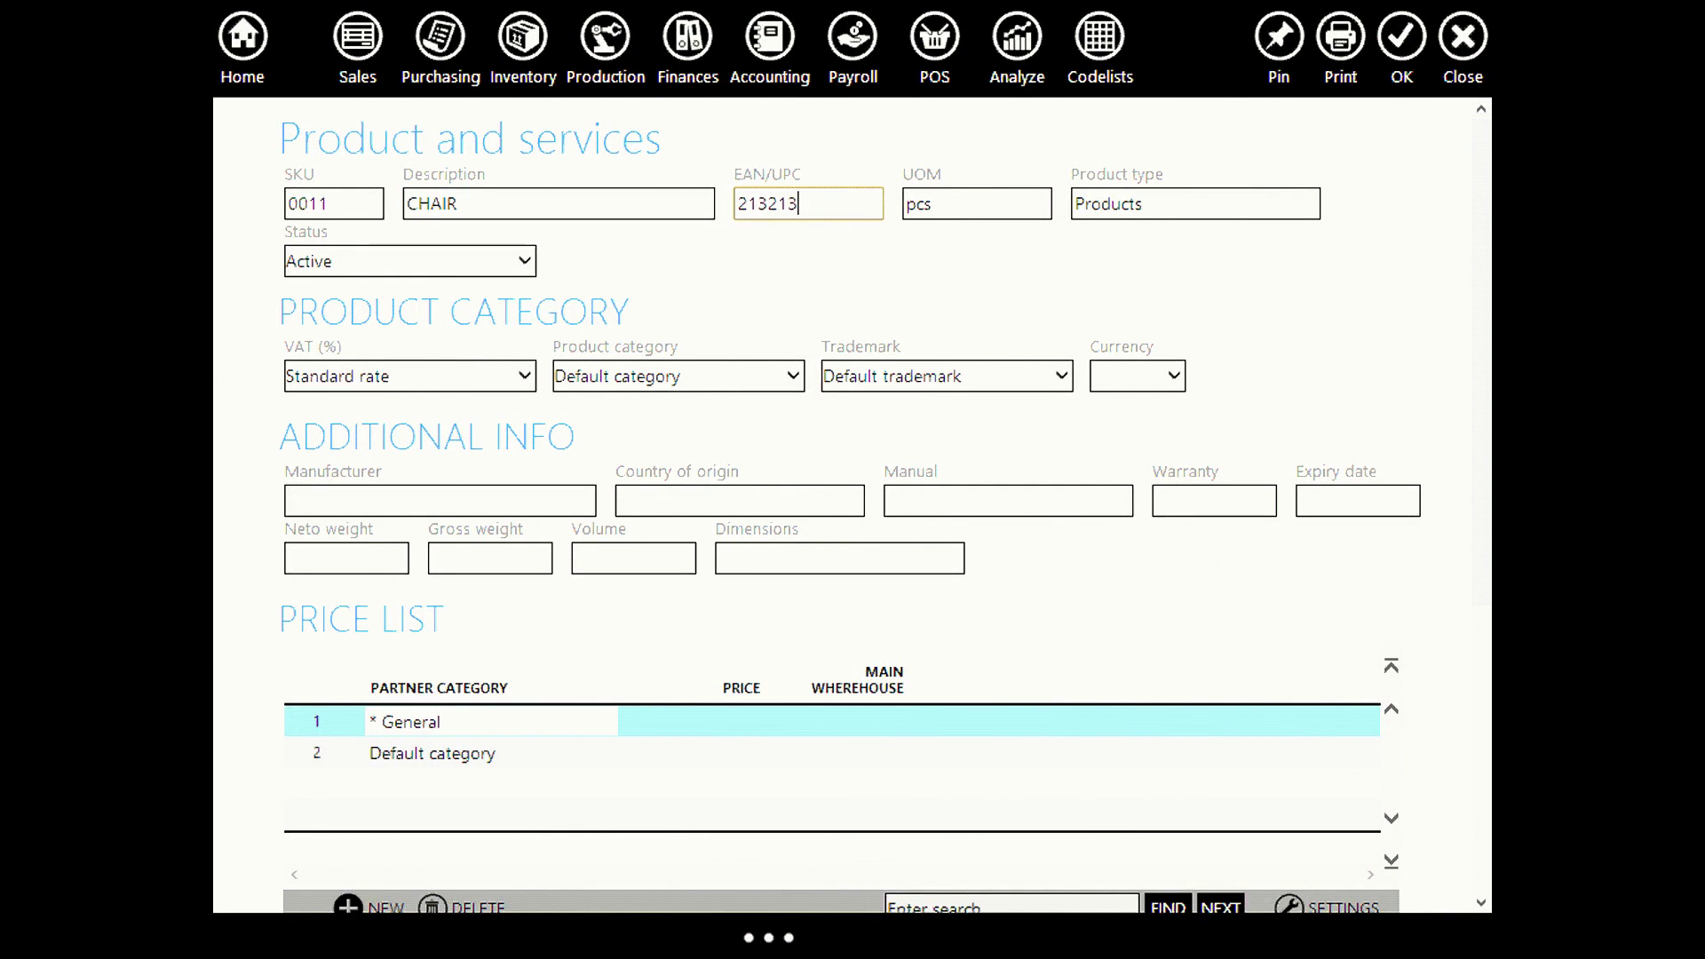
left_click(1403, 37)
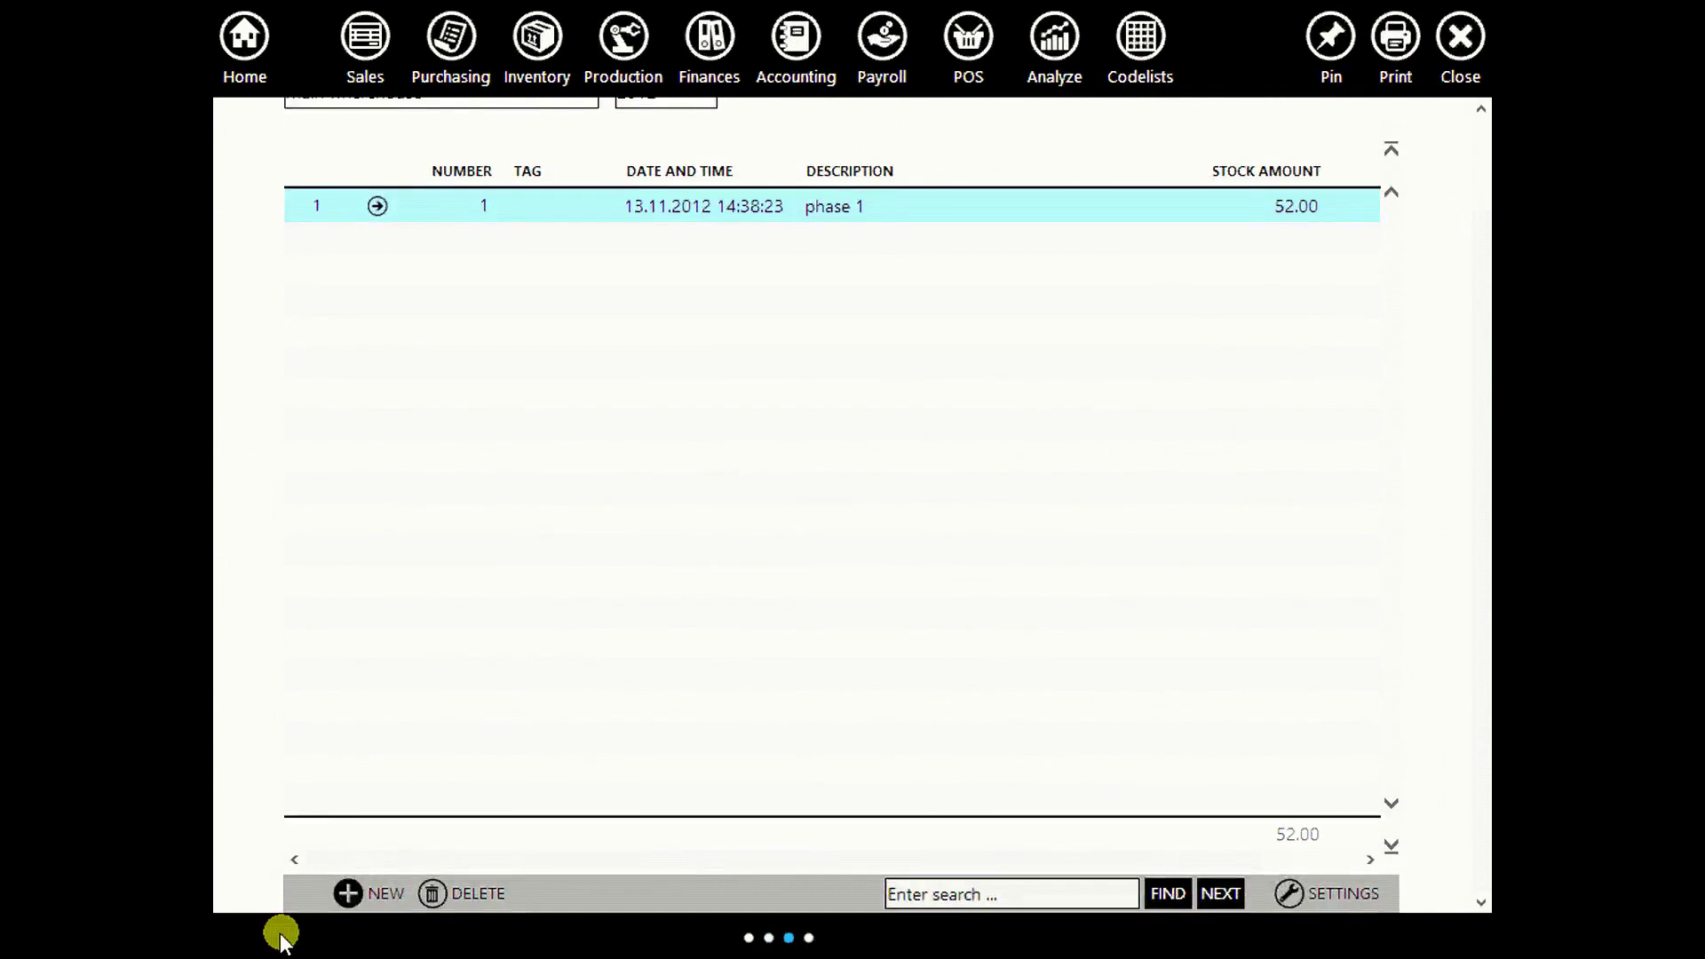
Start a new production document for the Main wherehouse with the description "phase 2".
left_click(355, 897)
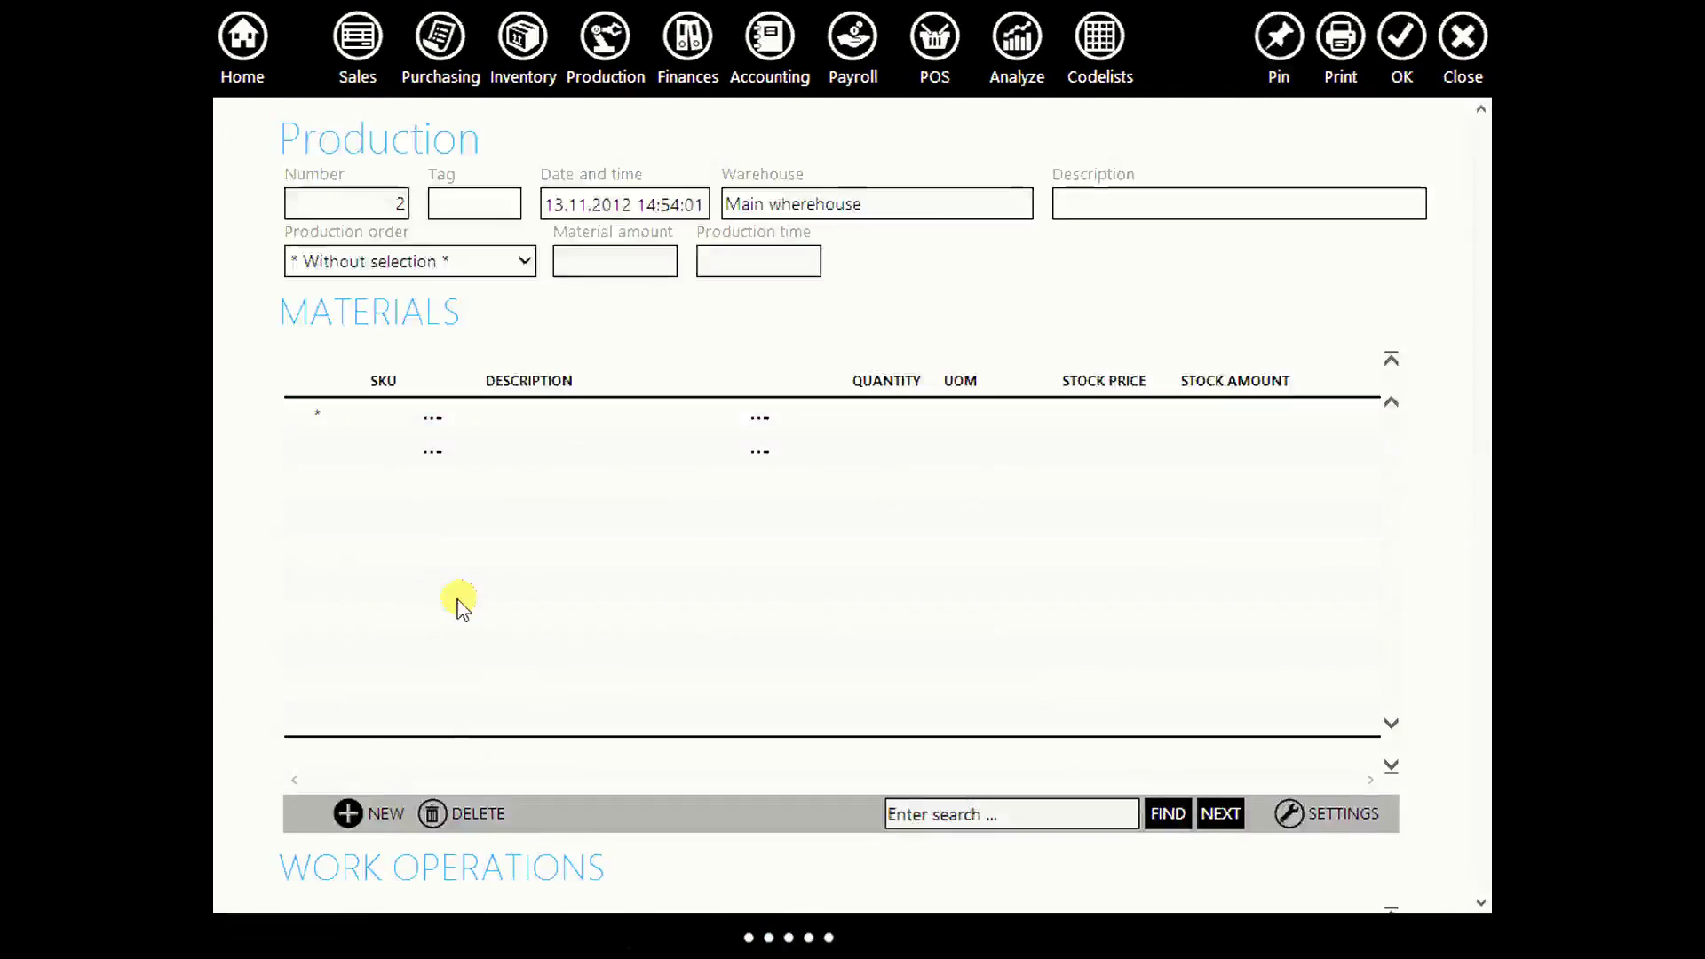
left_click(1168, 208)
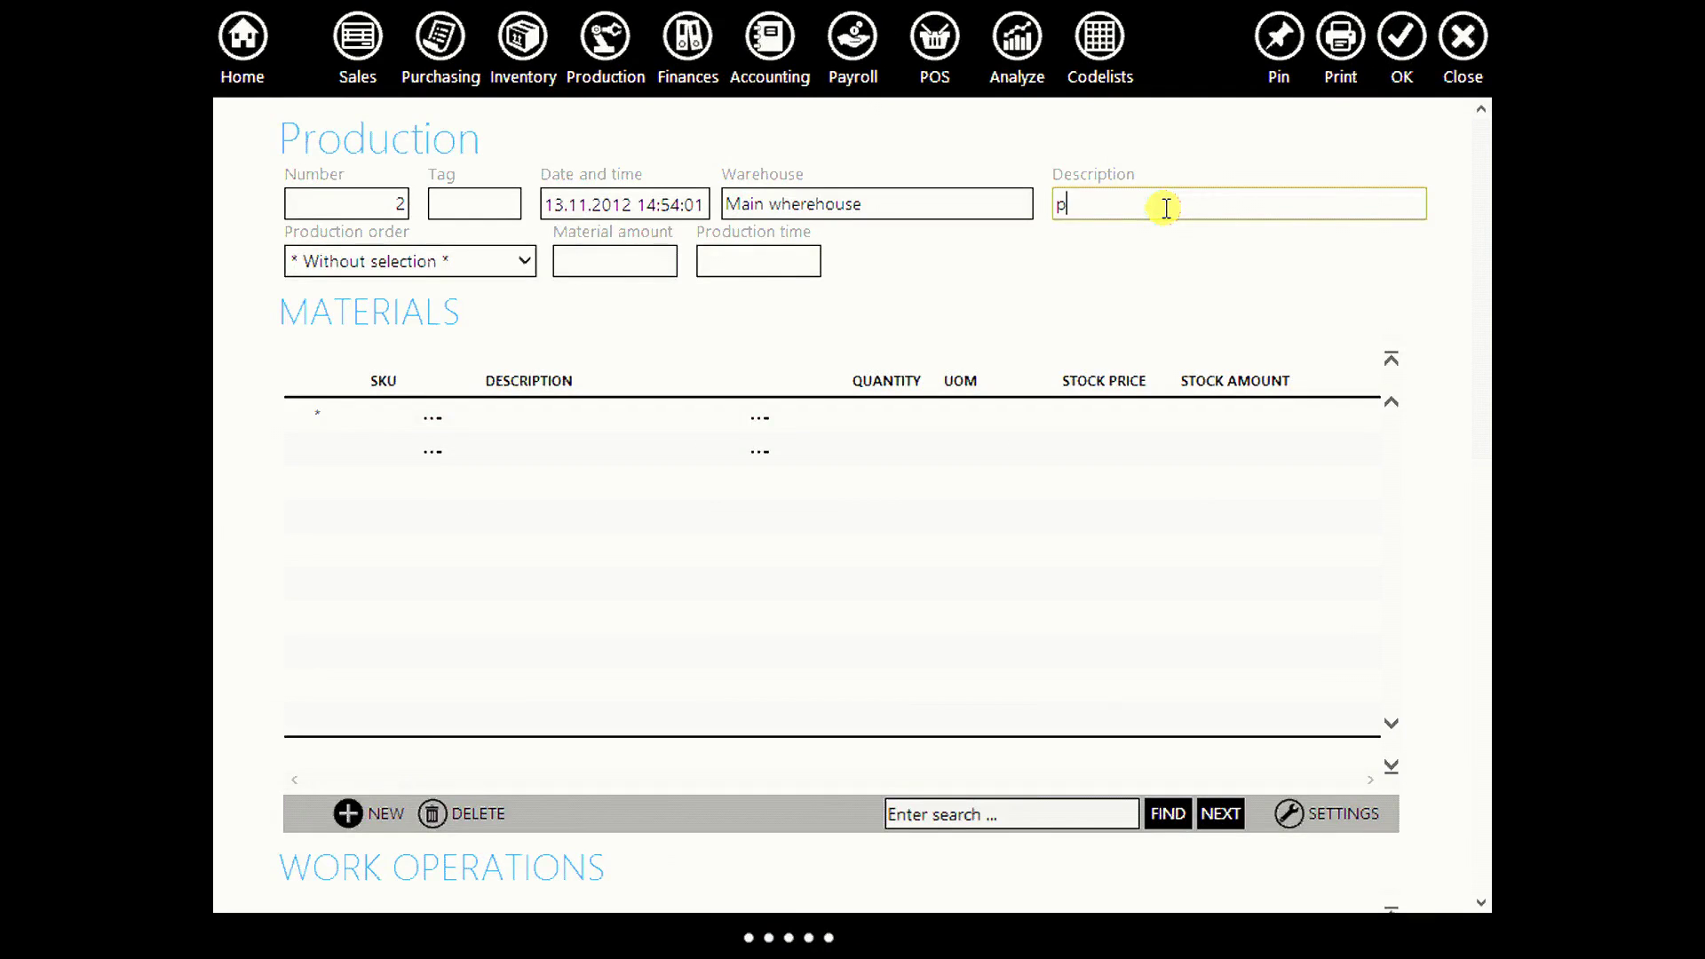
type("phase 2")
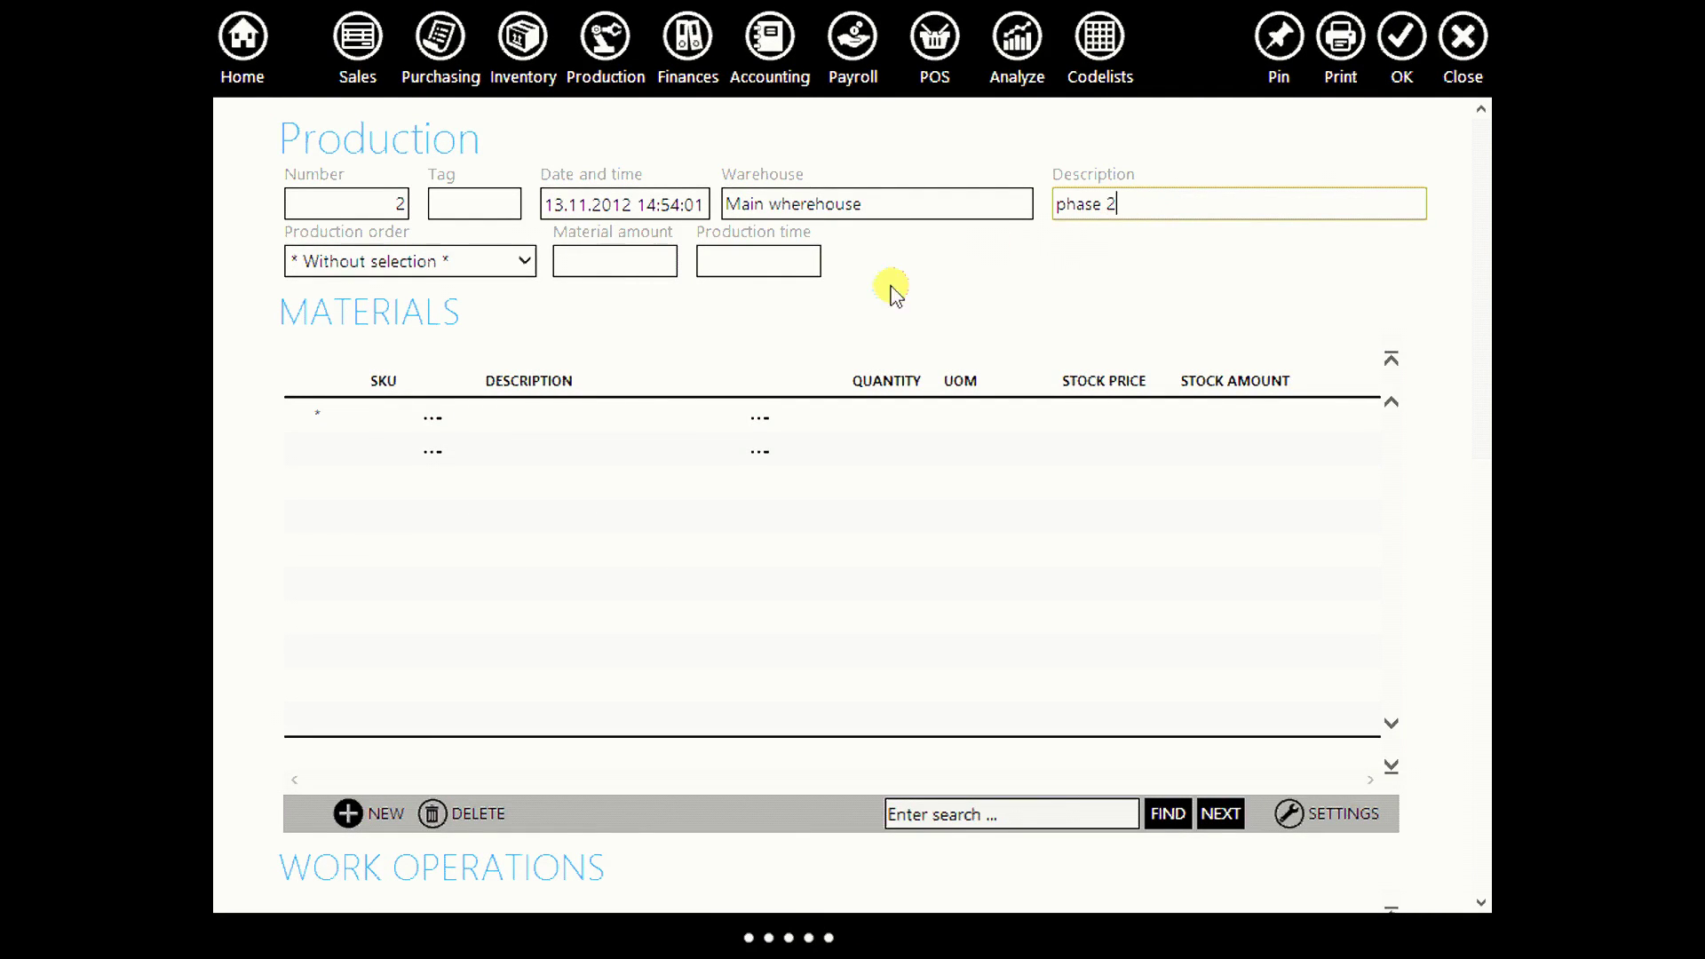
Add furniture foam and cloth to the materials of the phase 2 production.
left_click(544, 415)
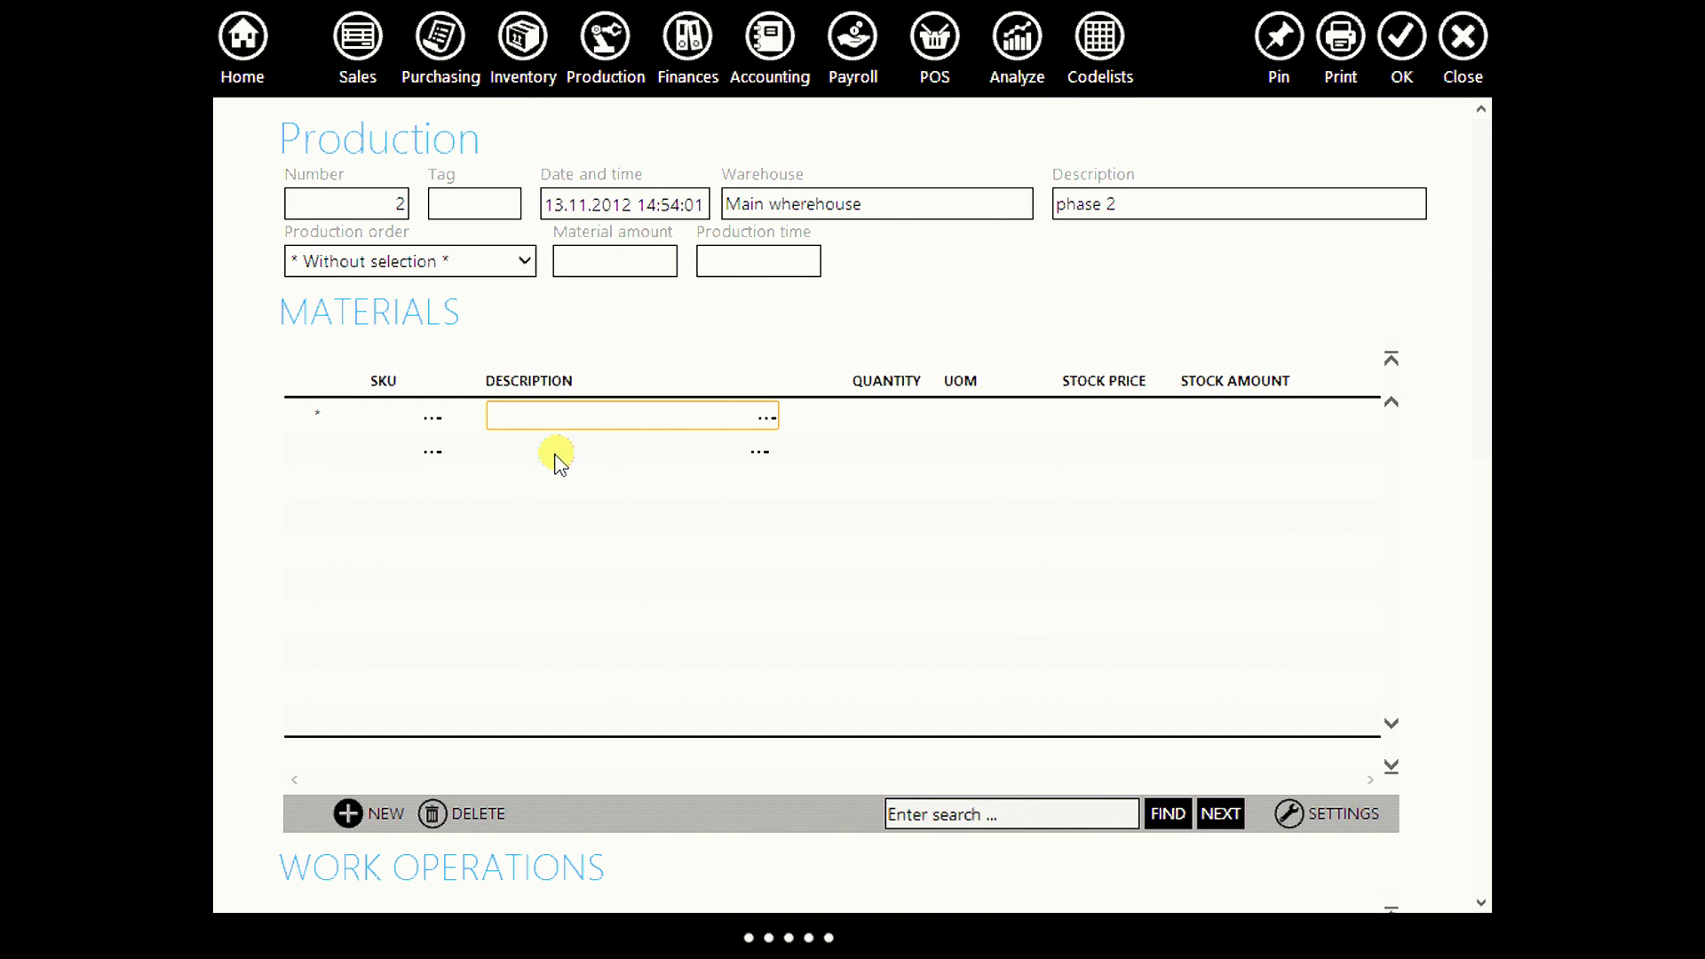
type("fur")
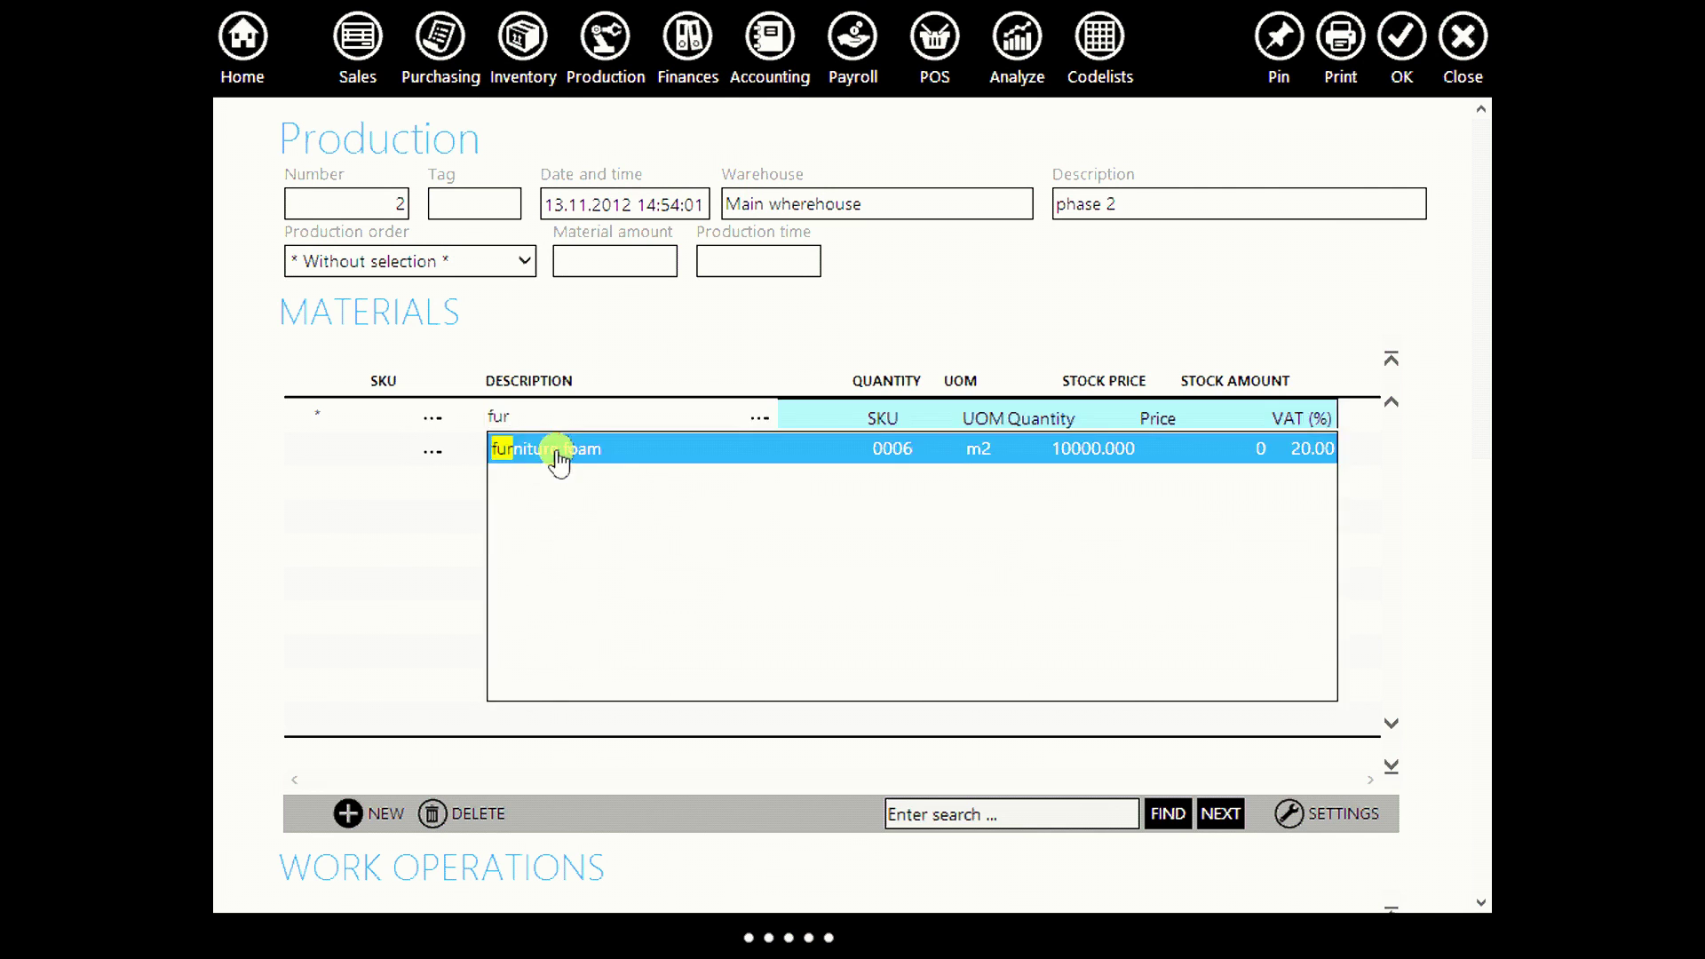
left_click(551, 449)
left_click(578, 462)
type("clot")
key("Return")
Set the material quantities to 4 for furniture foam and 5 for cloth.
left_click(898, 418)
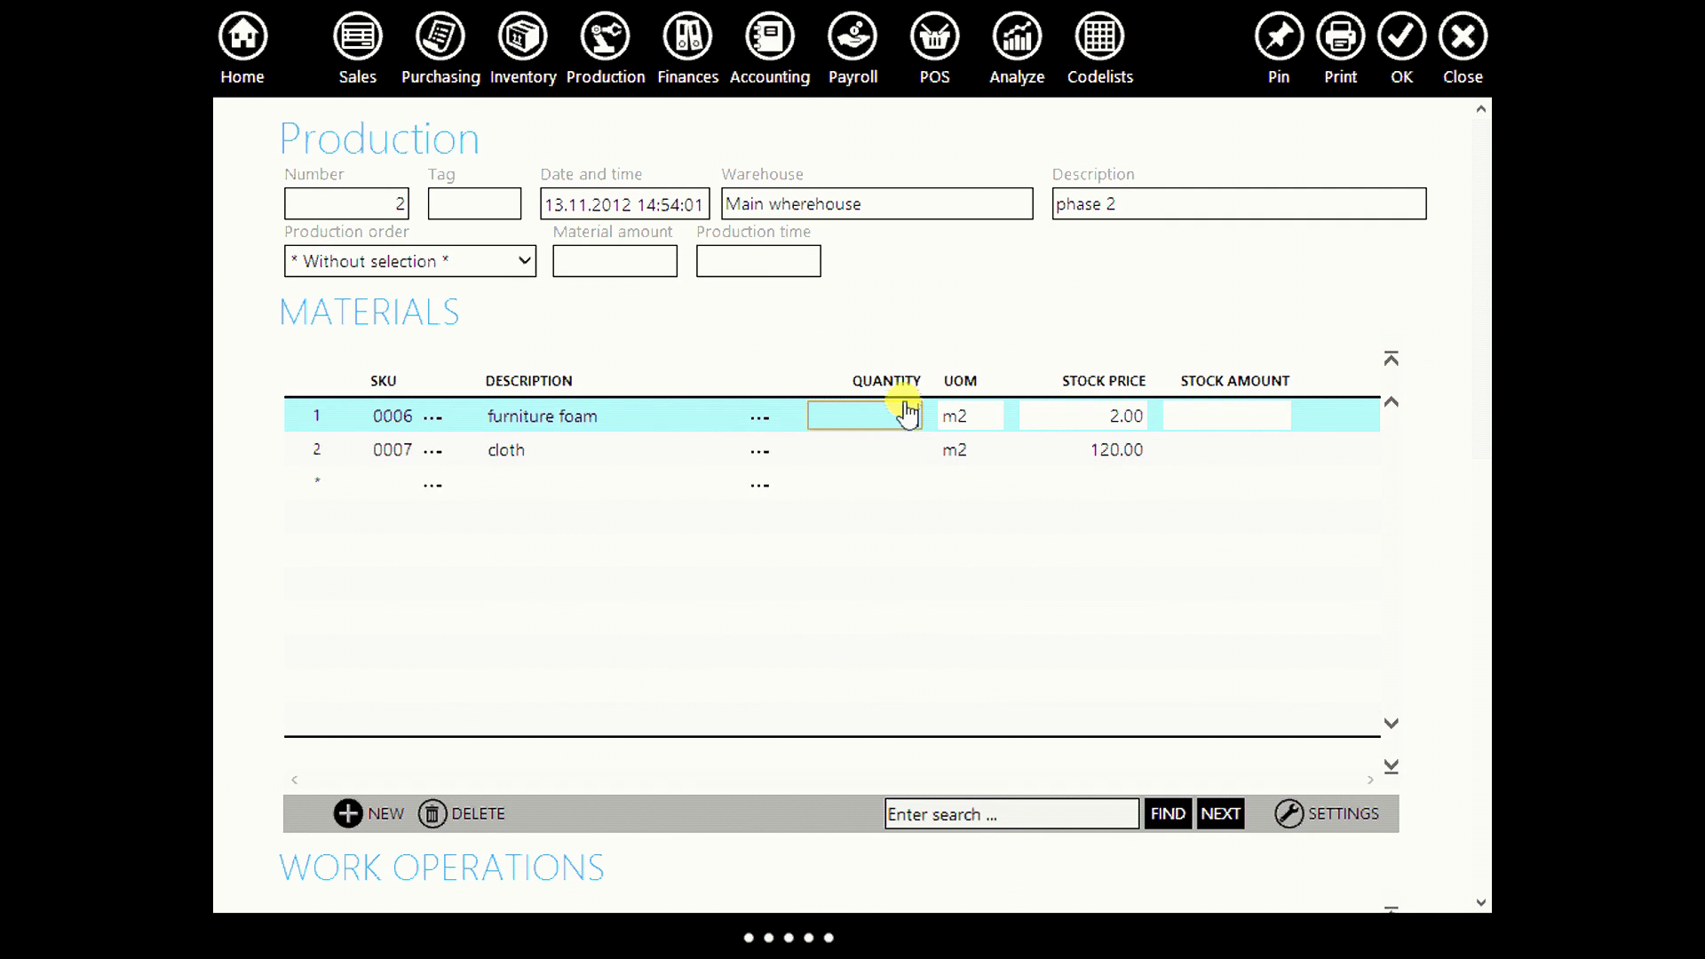
type("4")
key("Return")
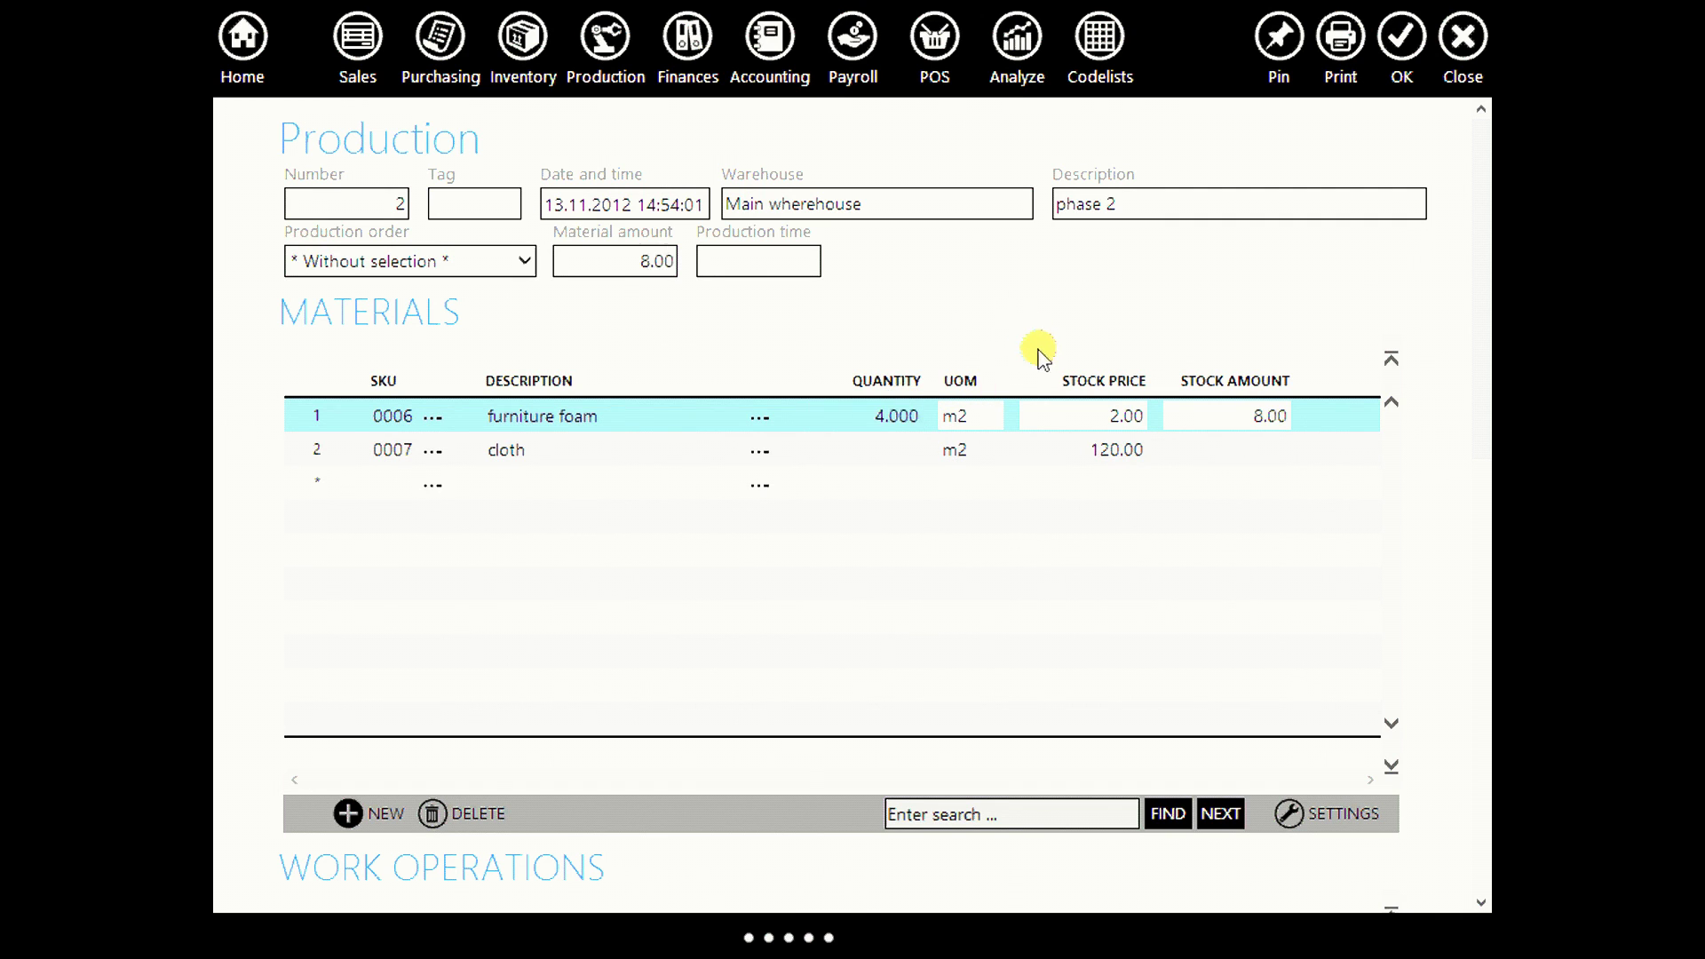
left_click(887, 457)
type("5")
key("Return")
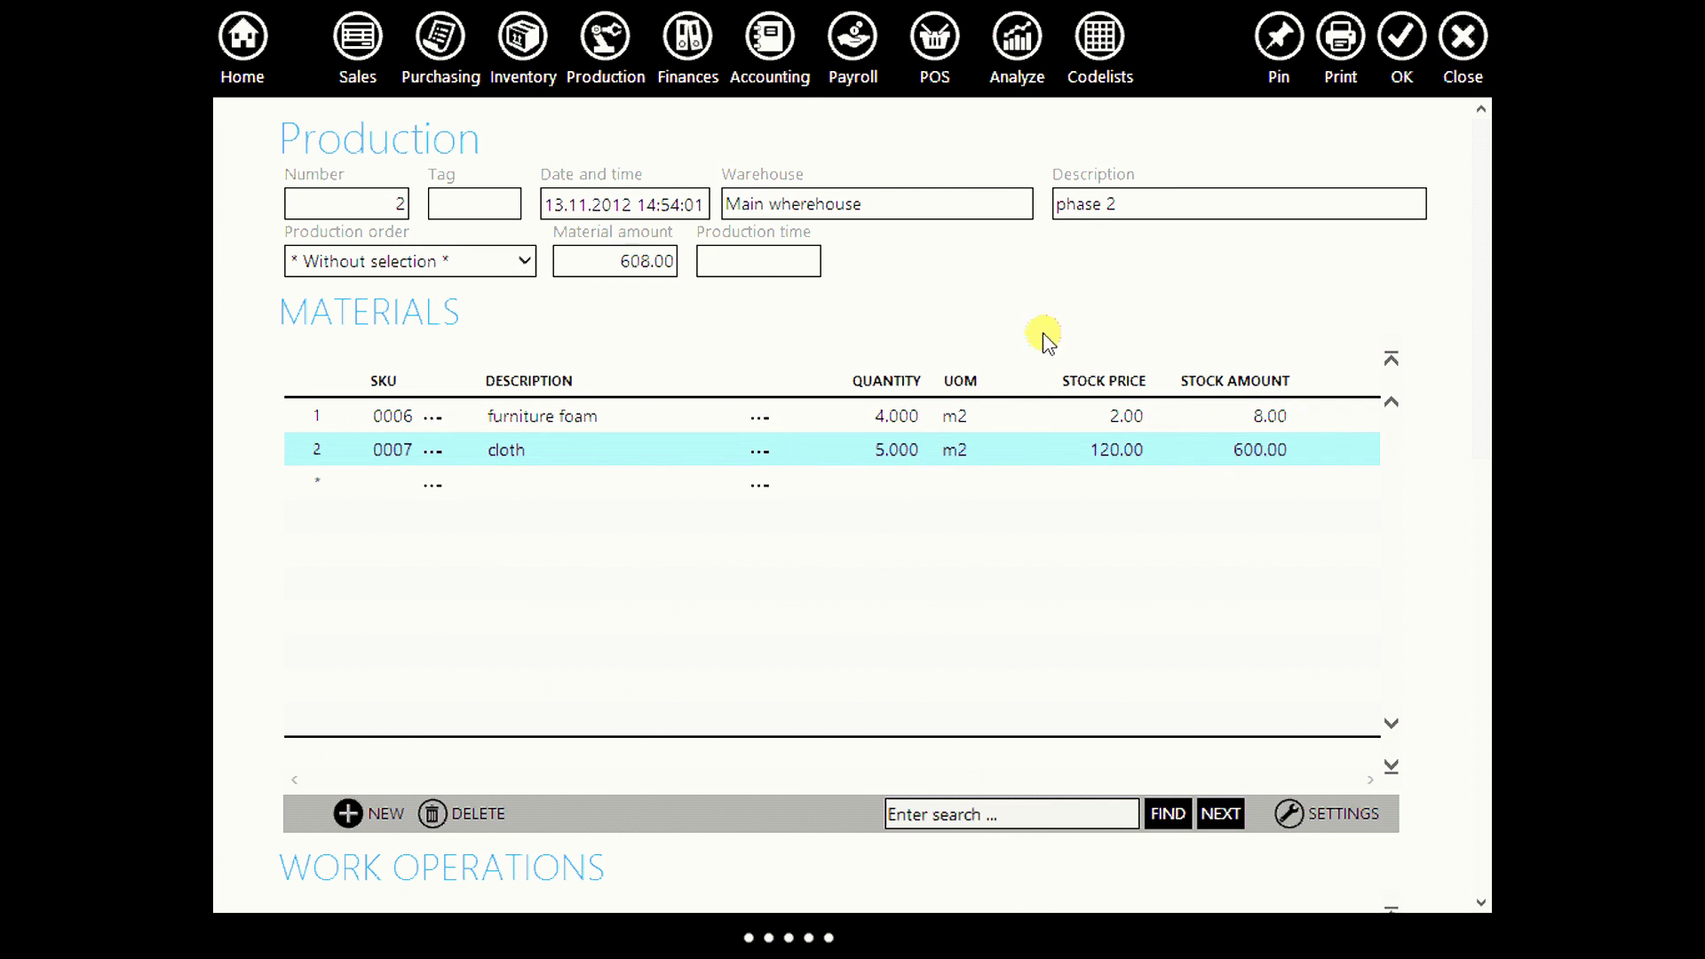
Add the BENDING work operation with production time 3 to the phase 2 production.
left_click_drag(1473, 286, 1440, 460)
left_click(528, 555)
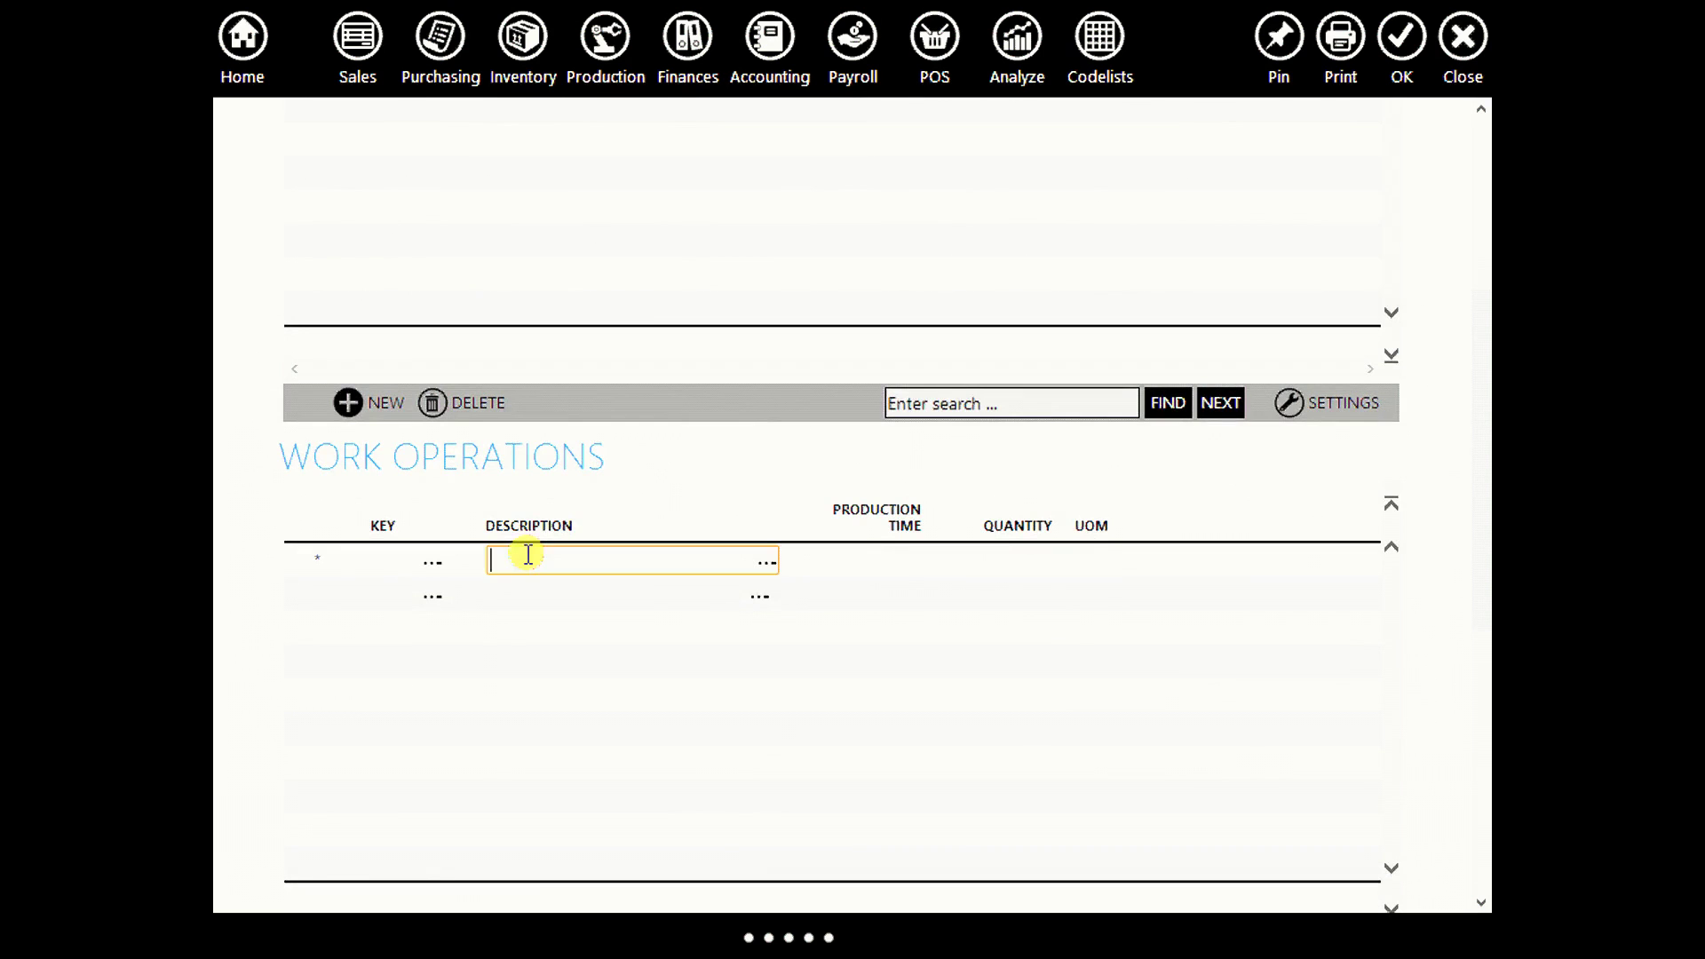
type("bend")
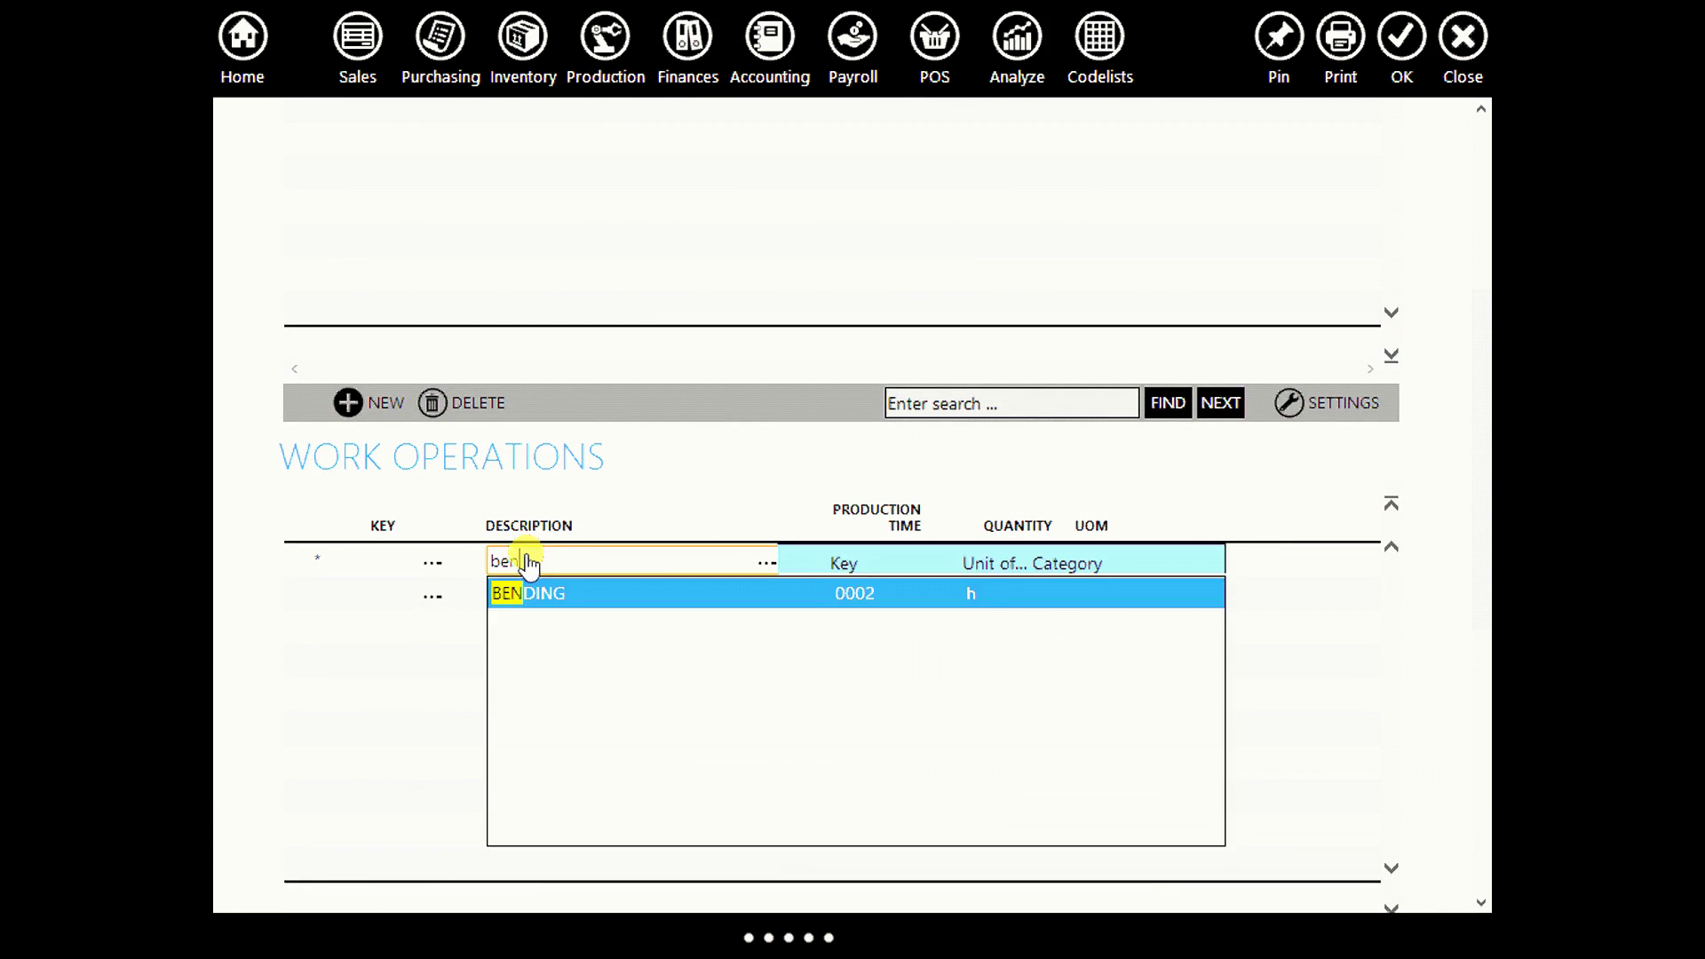
left_click(586, 591)
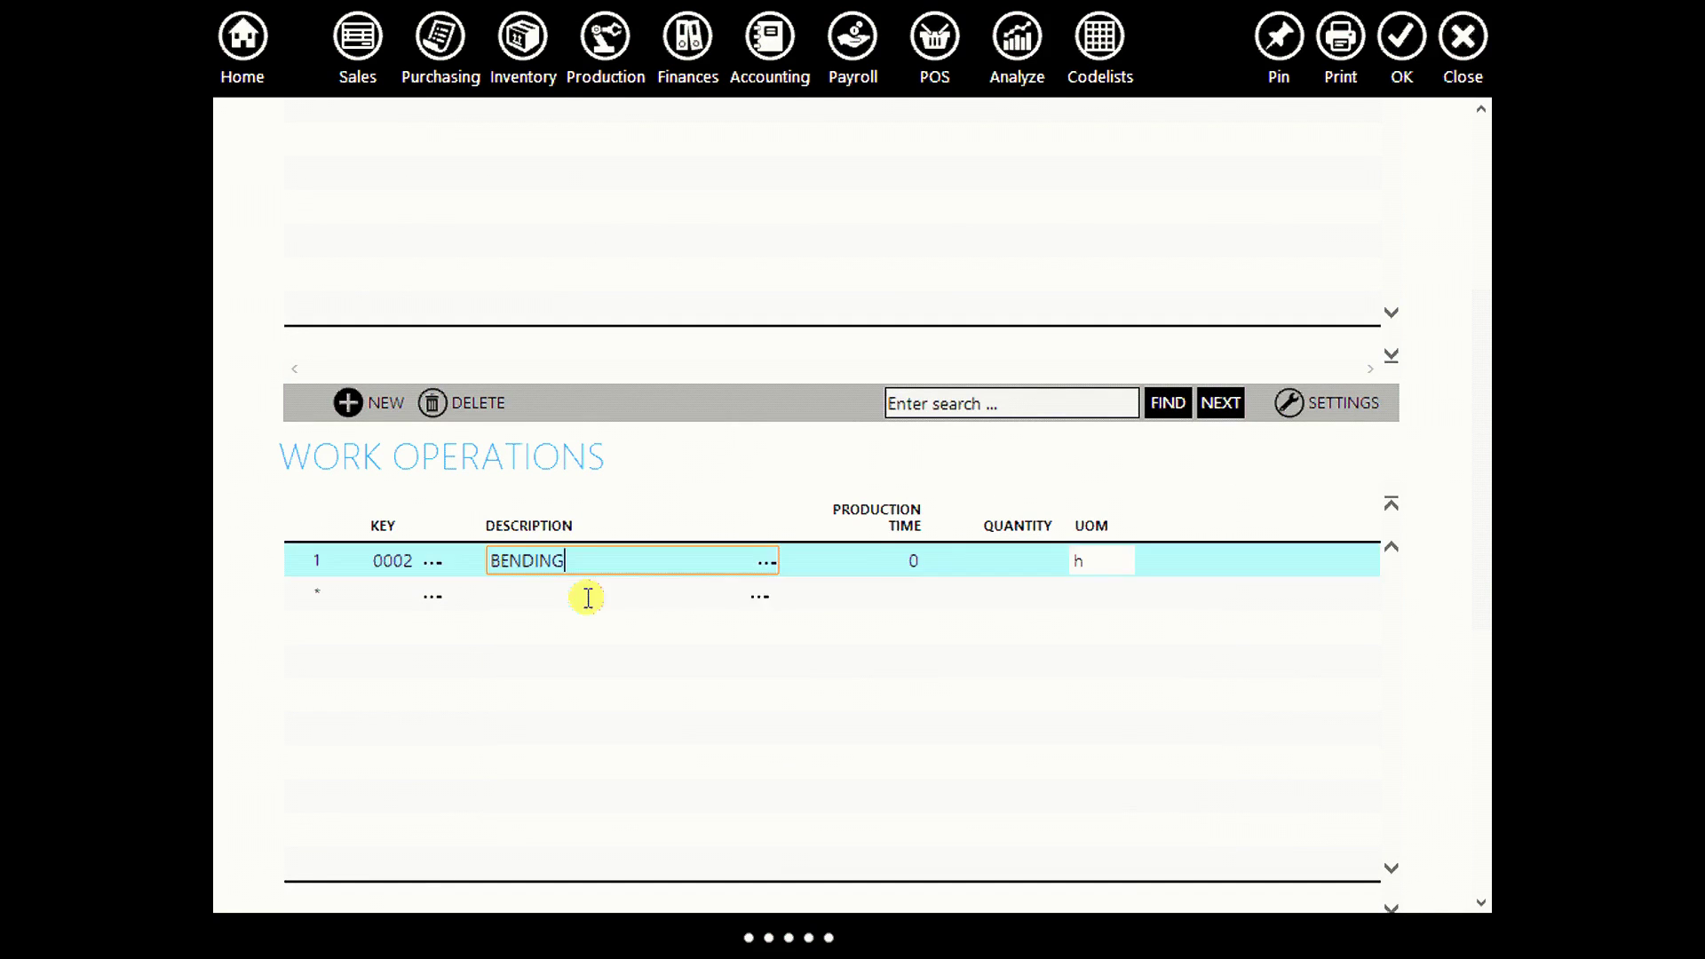
left_click(901, 569)
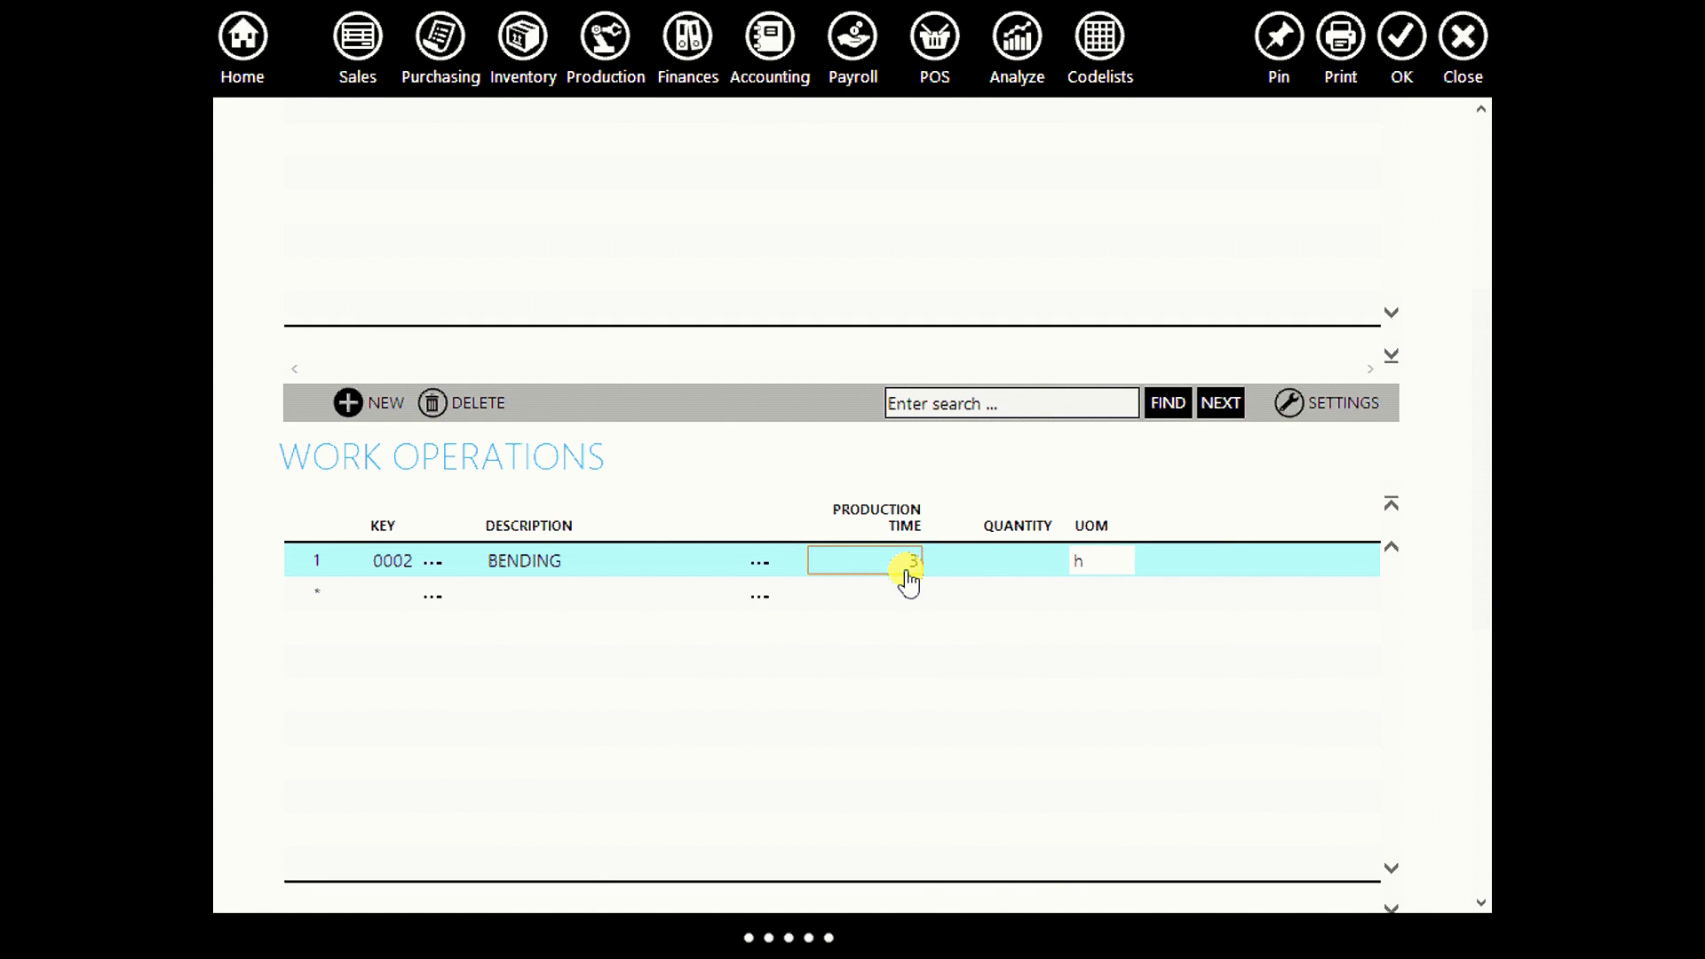
Add CHAIR SEAT with quantity 4 to the finished products and save the phase 2 production document.
scroll(907, 582, "down", 3)
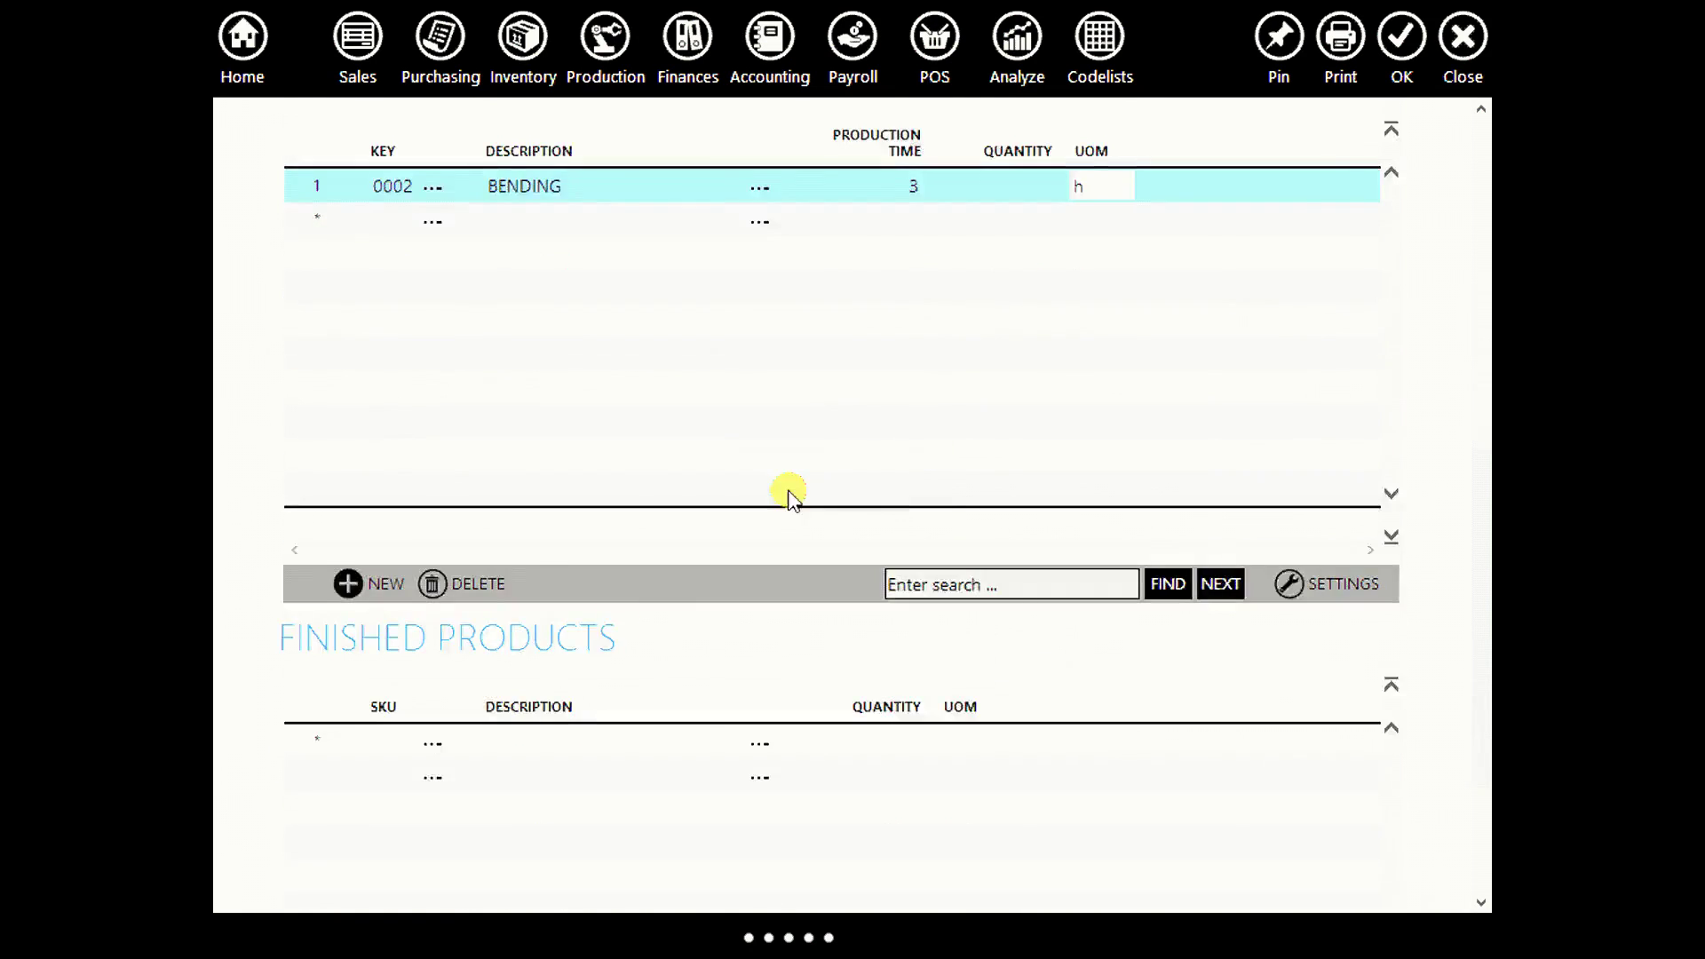
left_click(536, 742)
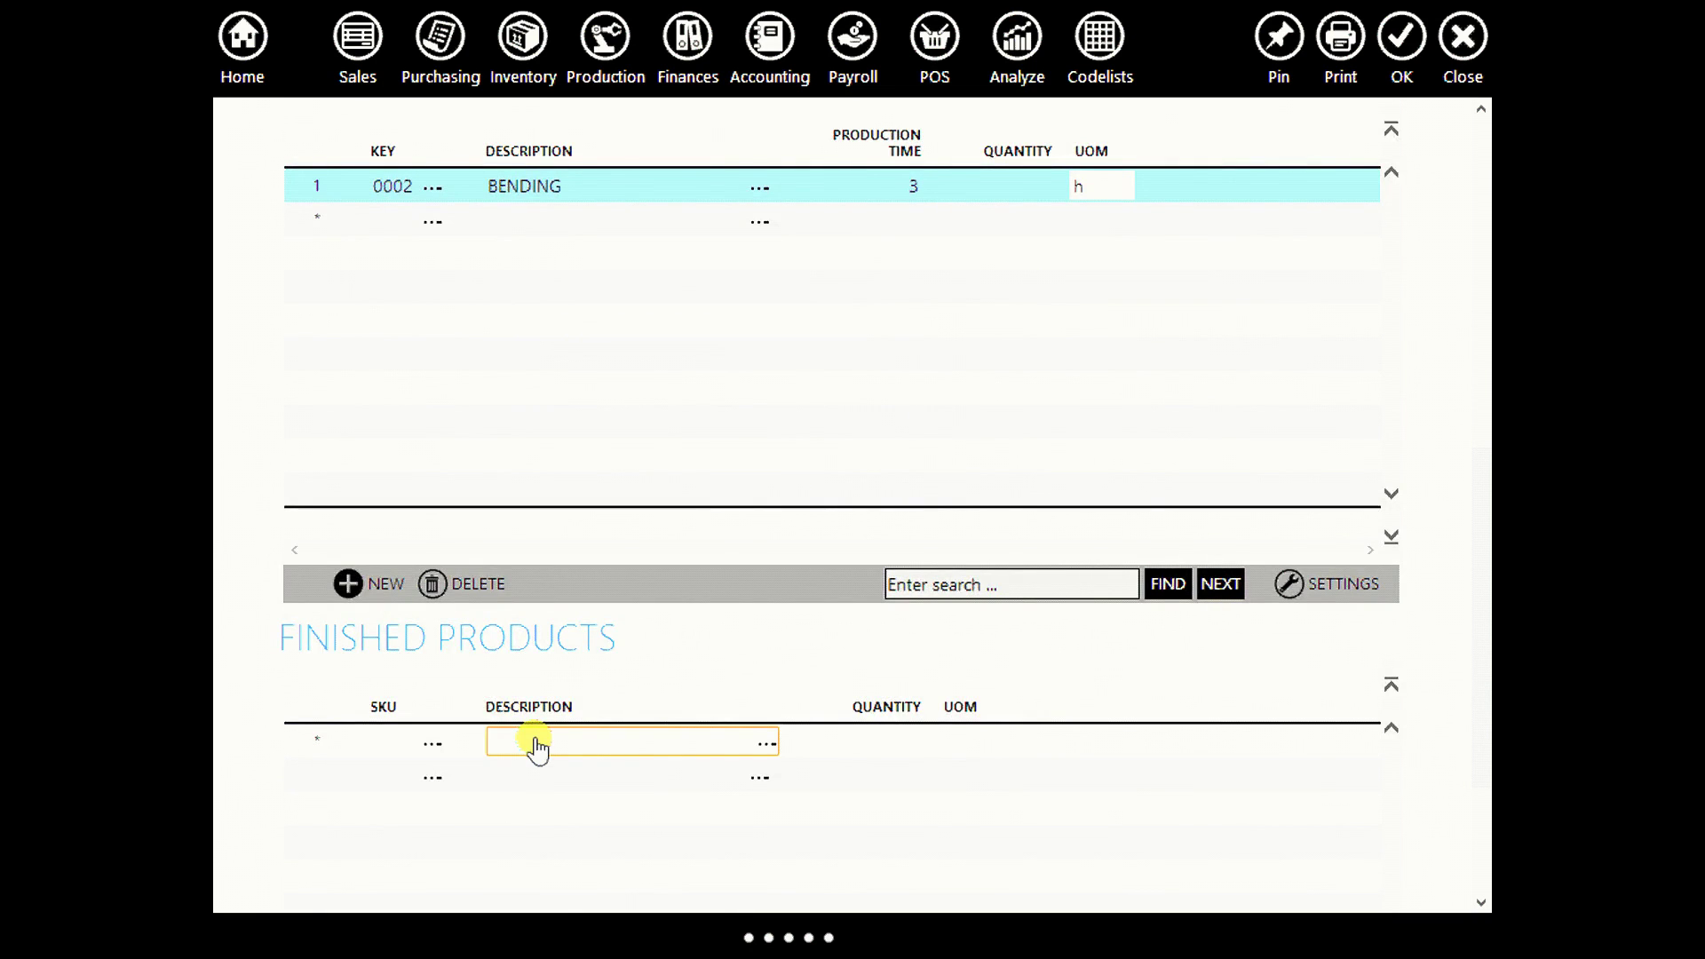
type("cha")
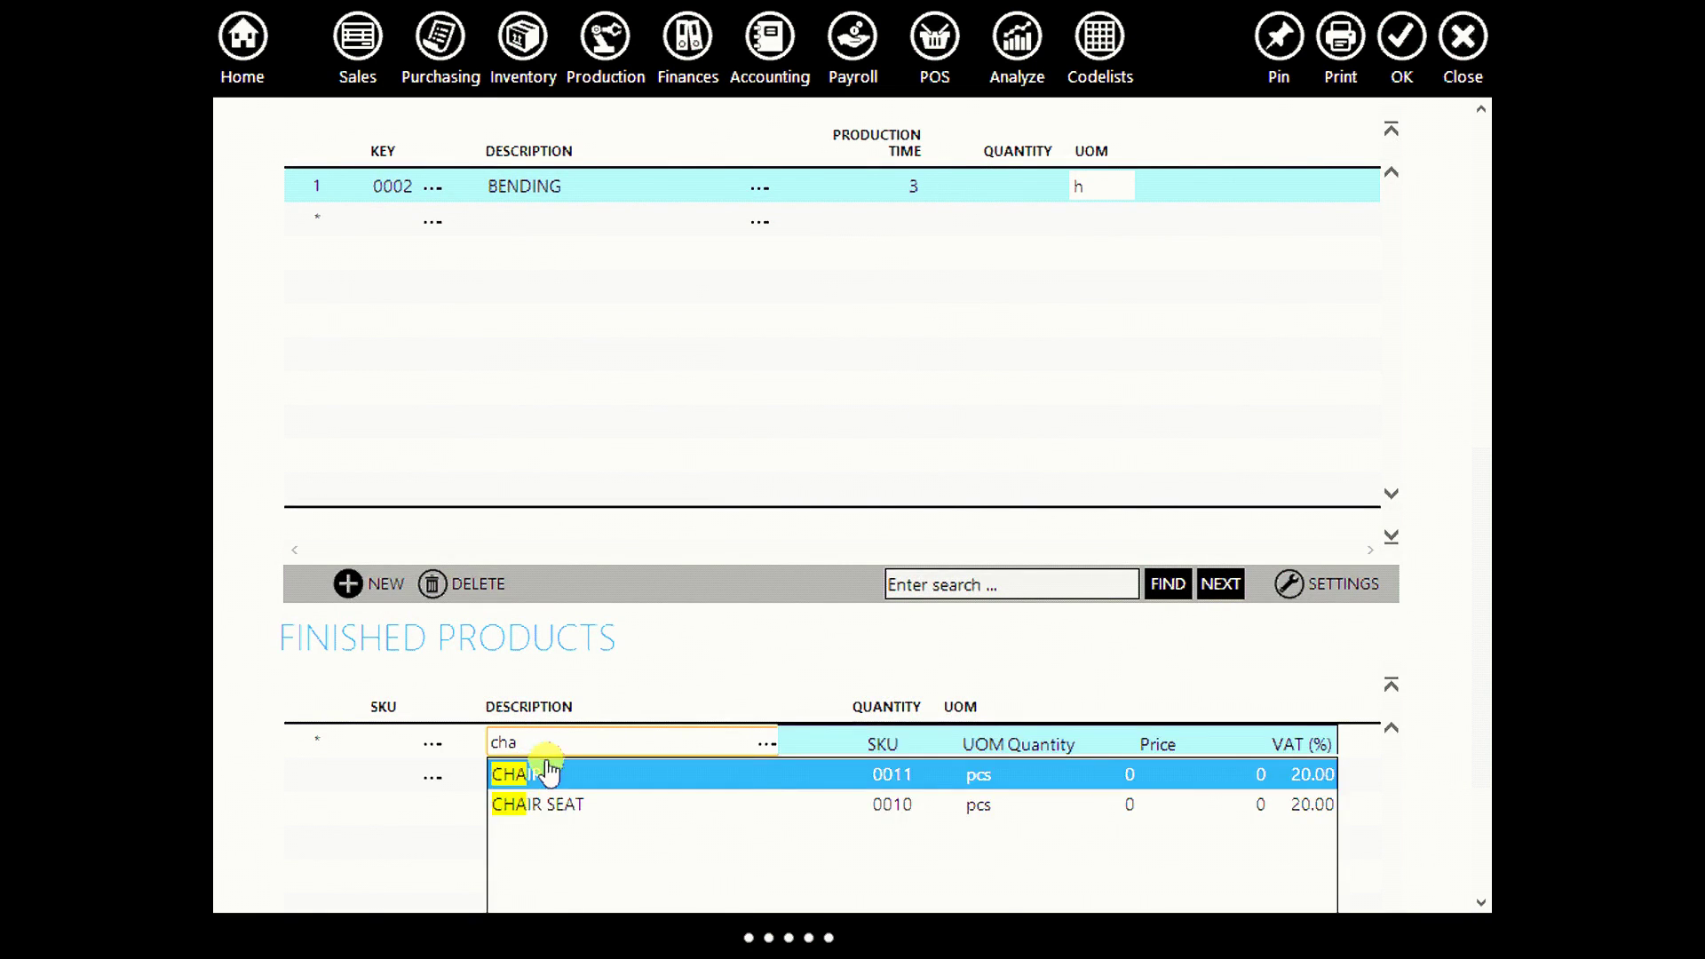
left_click(576, 804)
left_click(901, 744)
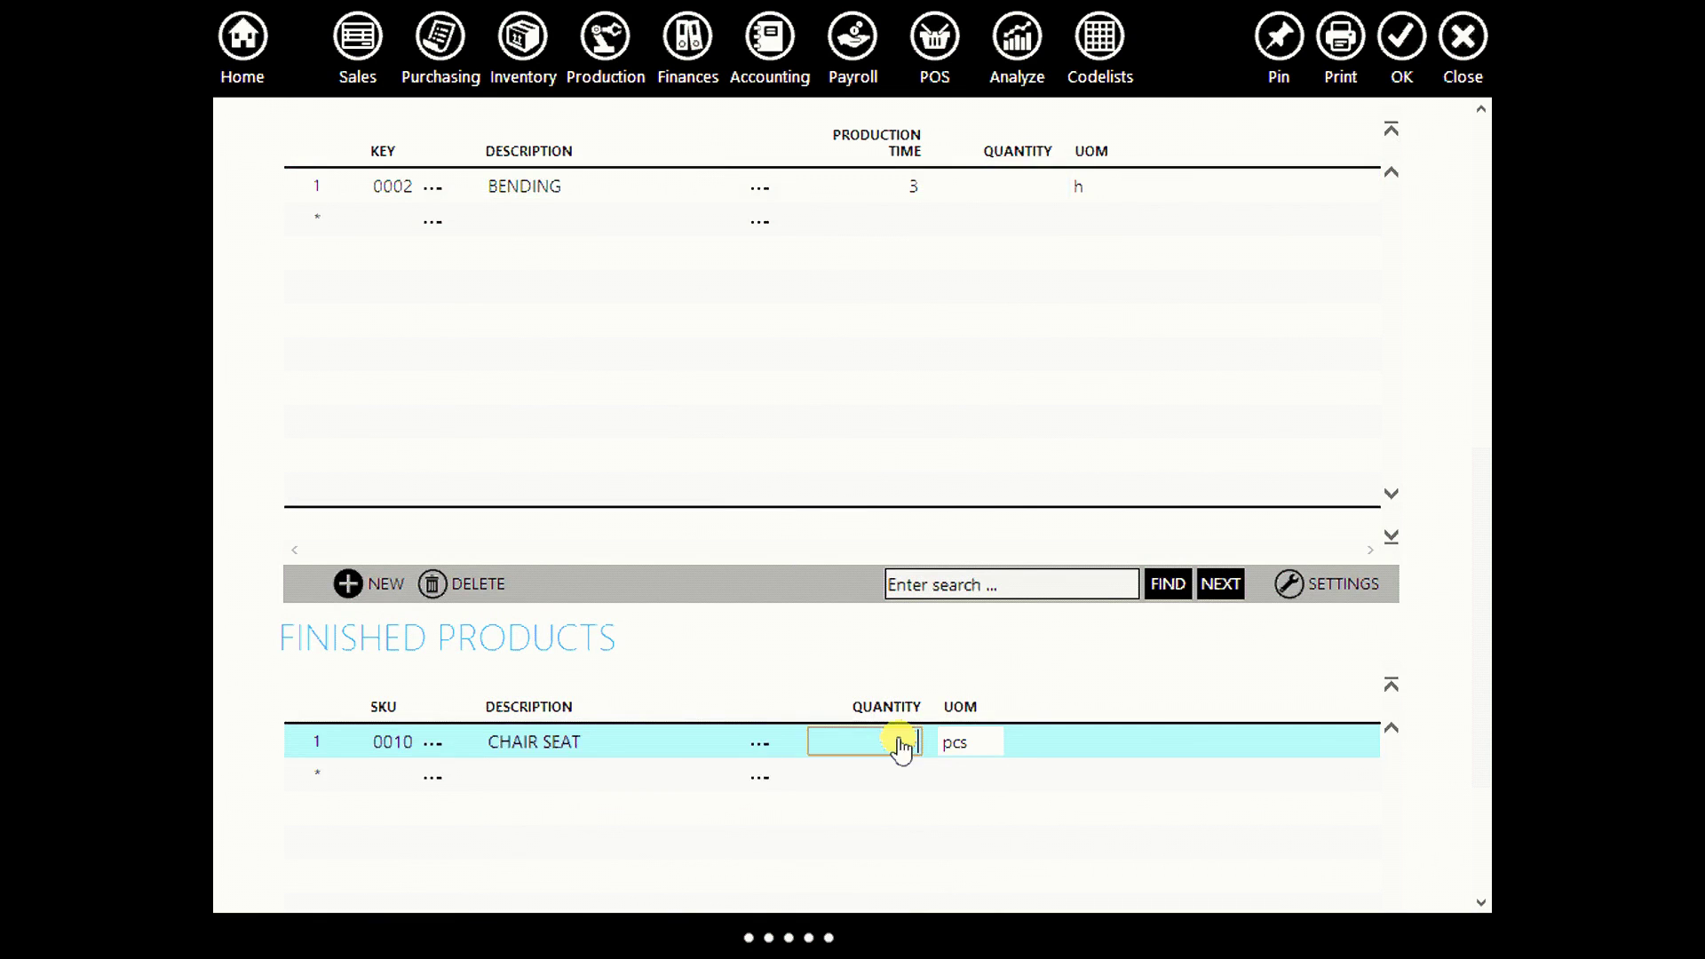
type("4")
key("Return")
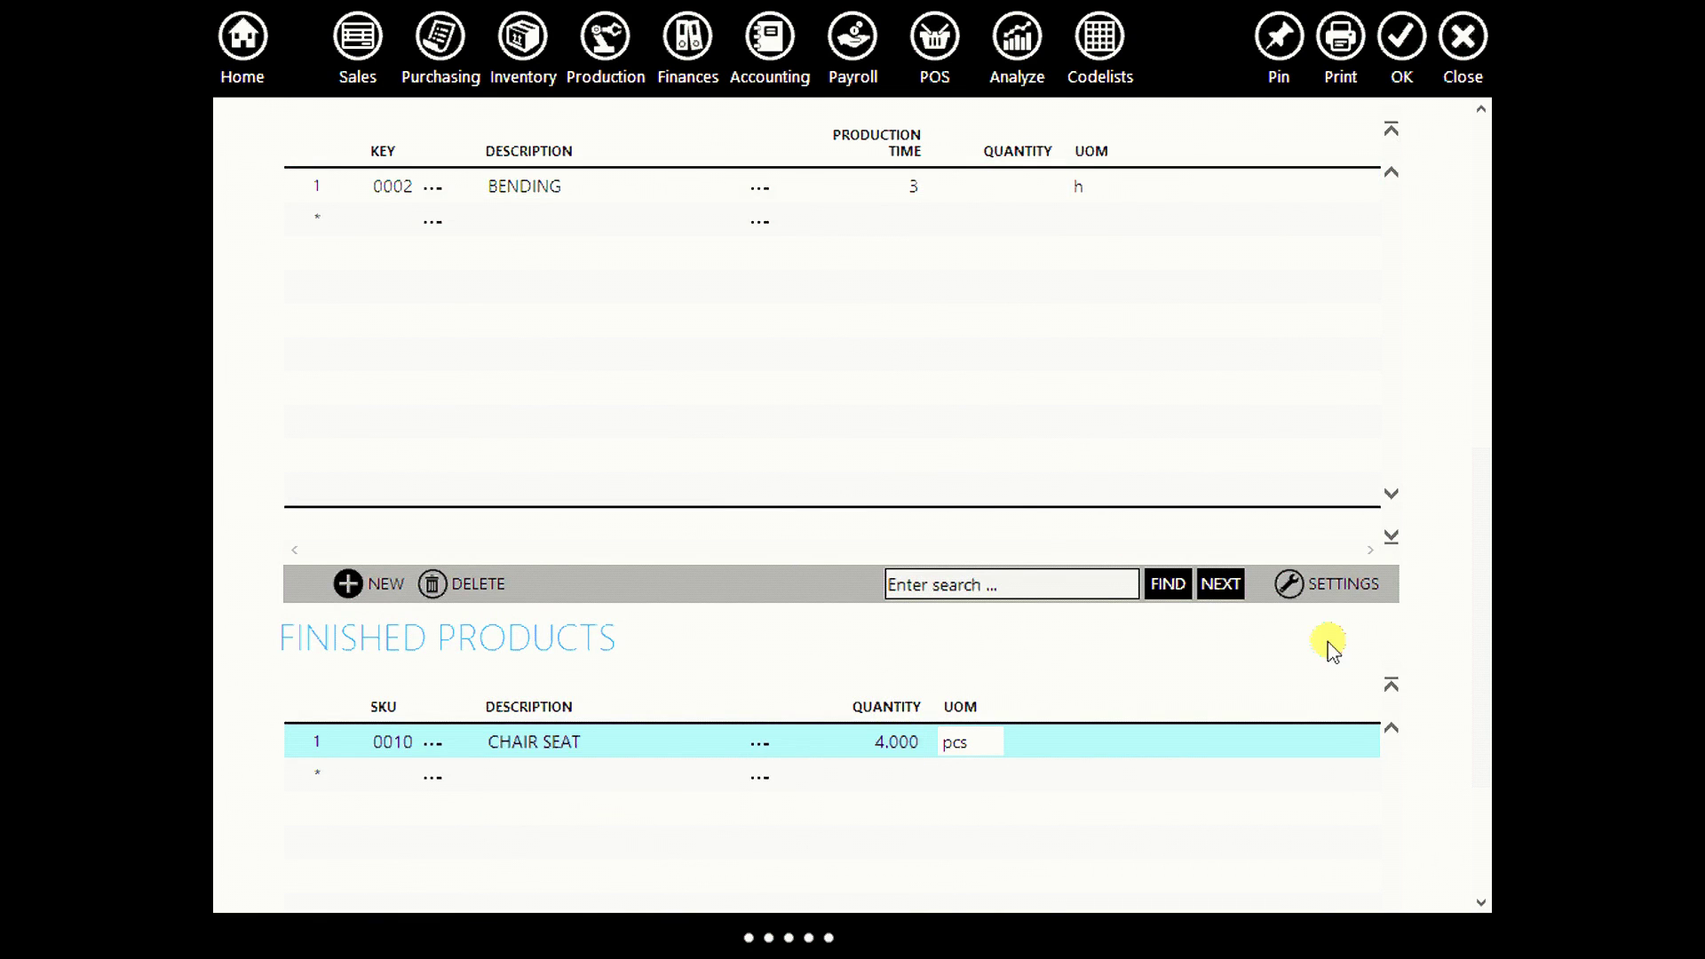
scroll(1357, 745, "up", 8)
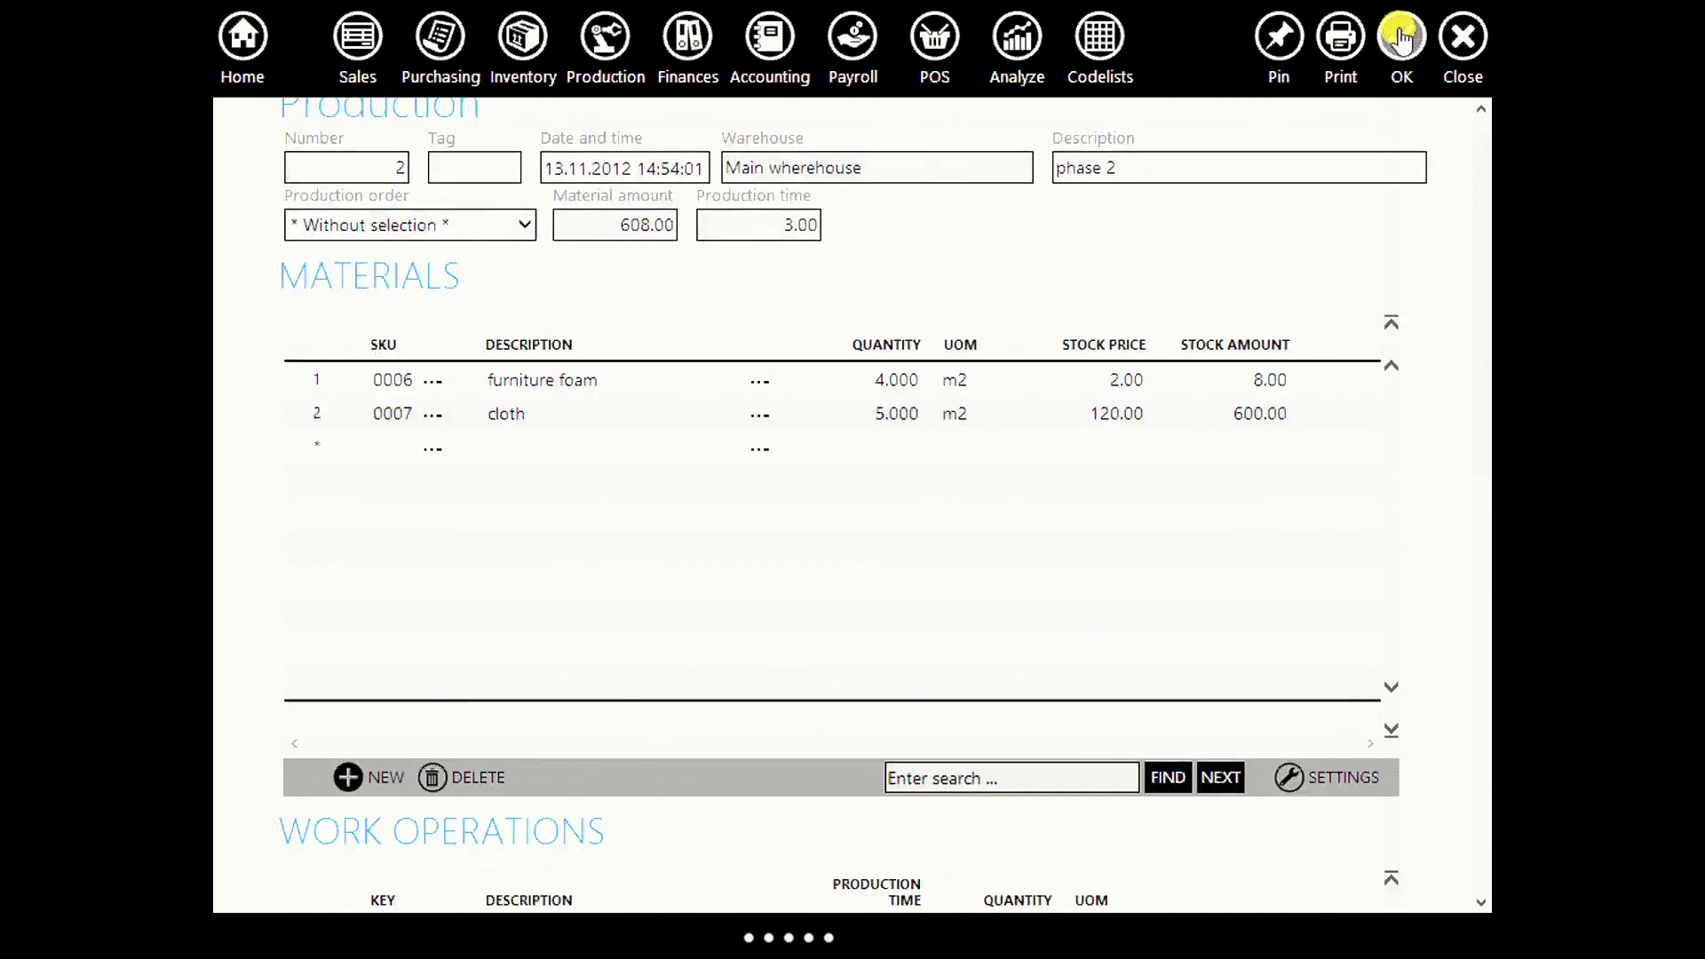
left_click(1401, 53)
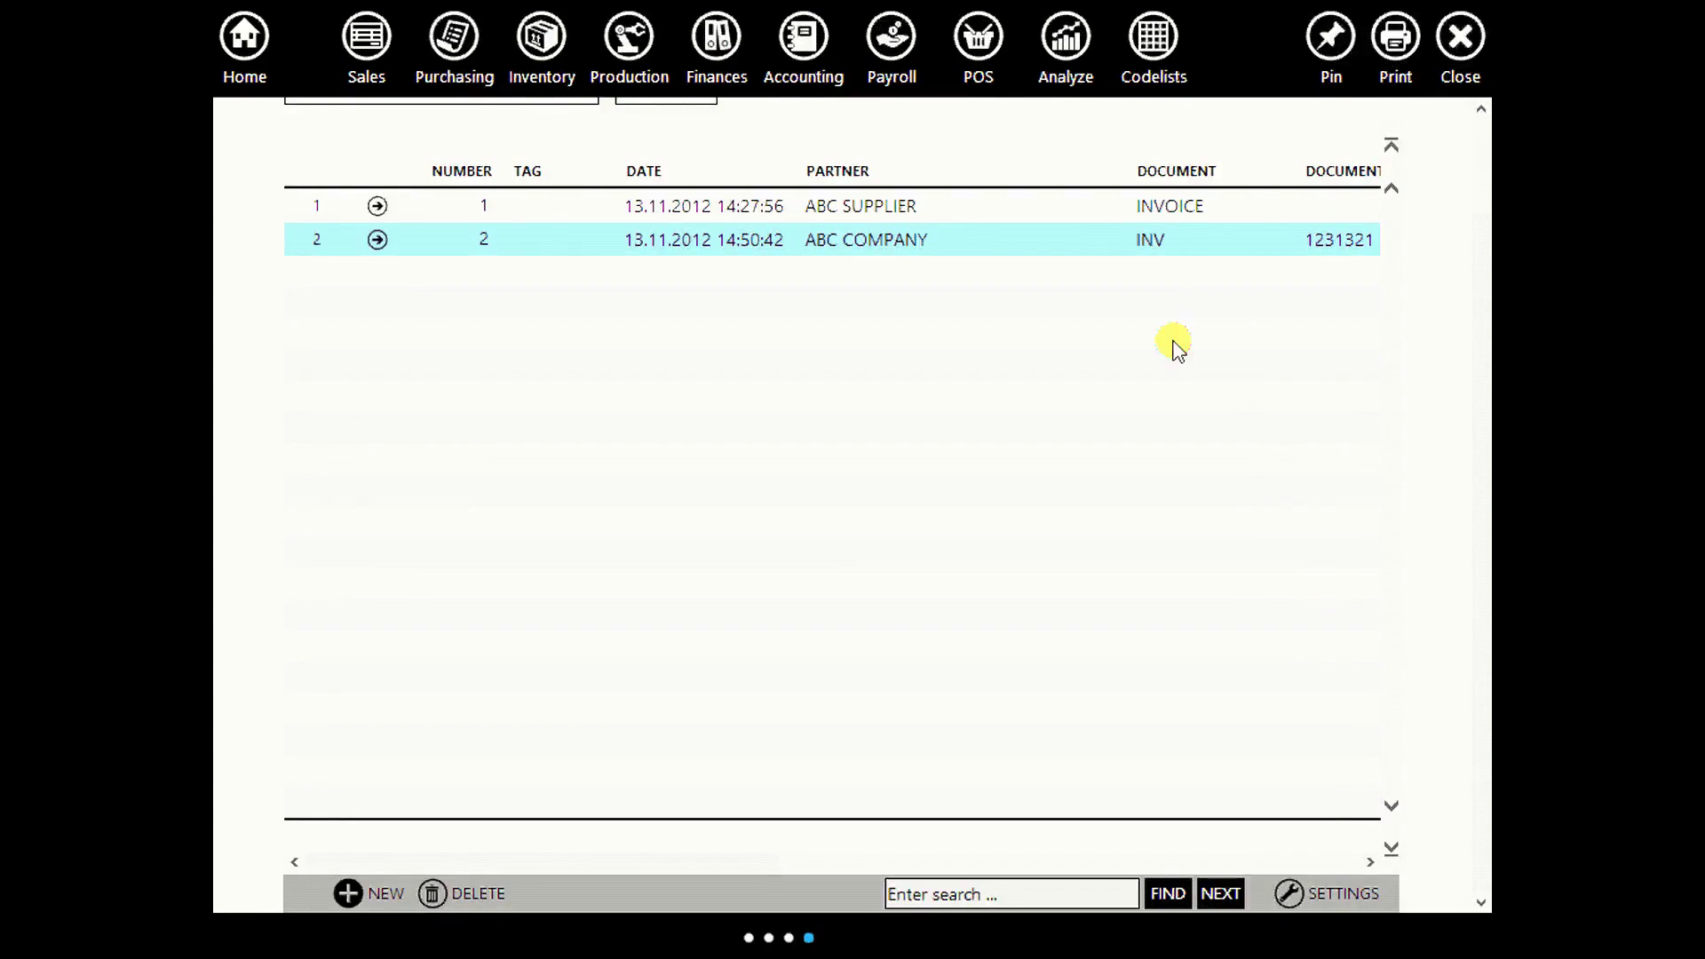
Open the inventory and stock list to check the stock after the phase 2 production.
scroll(1382, 190, "up", 2)
left_click(538, 62)
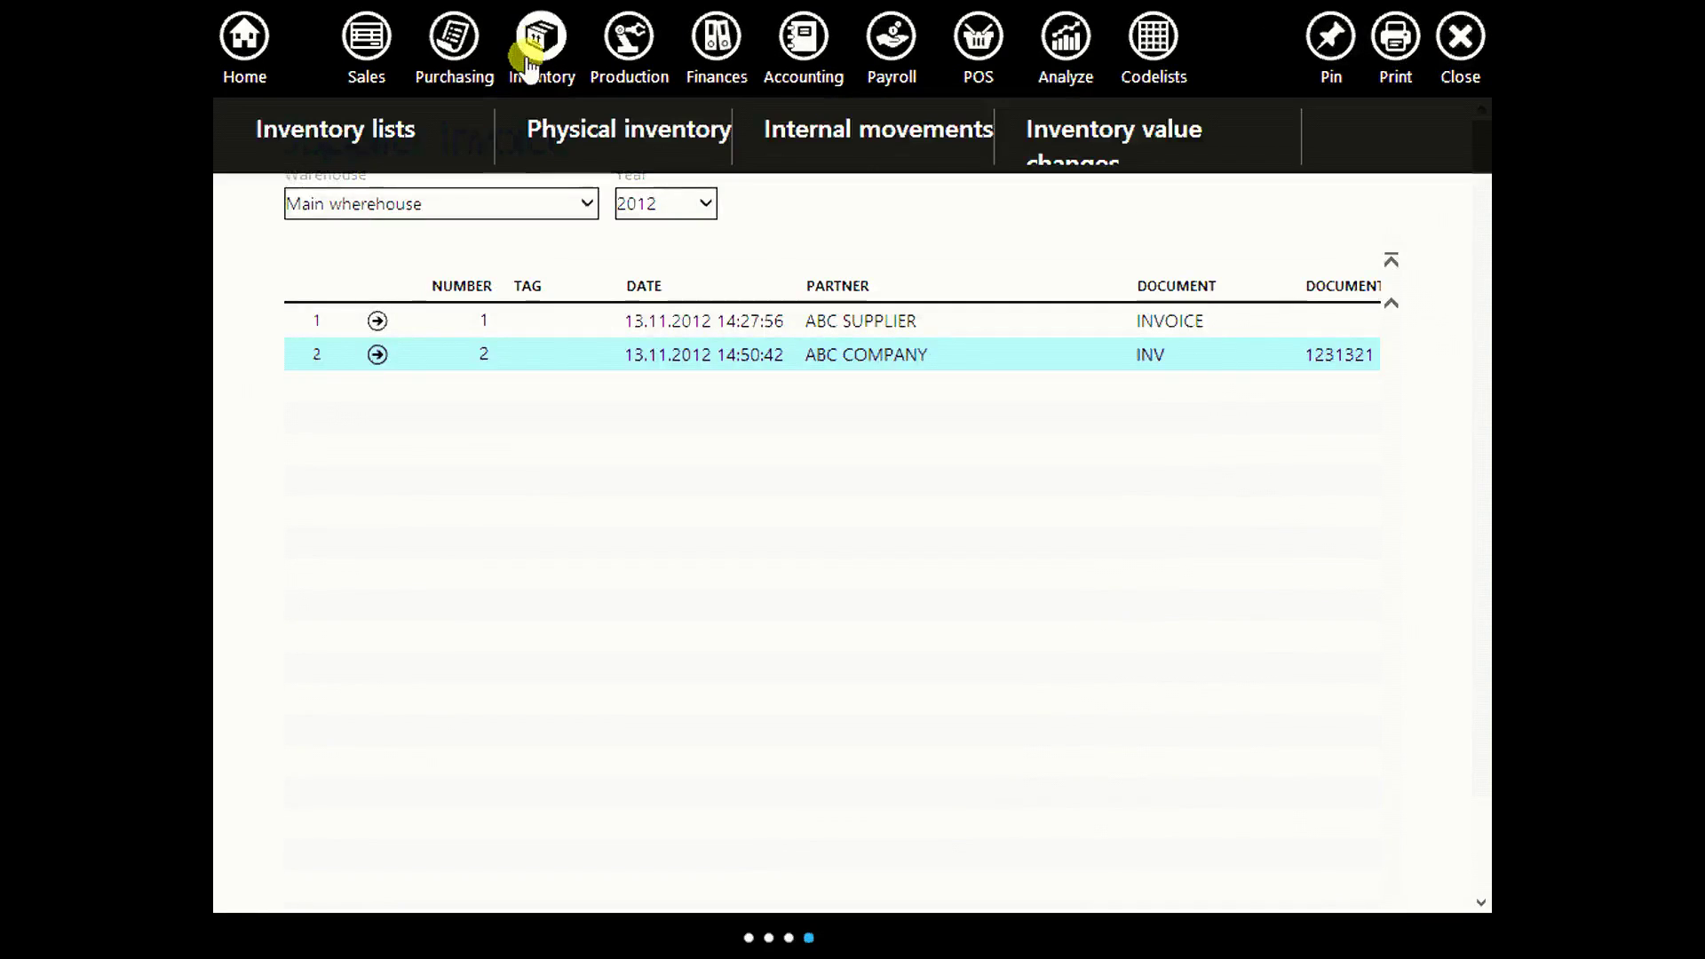
left_click(384, 175)
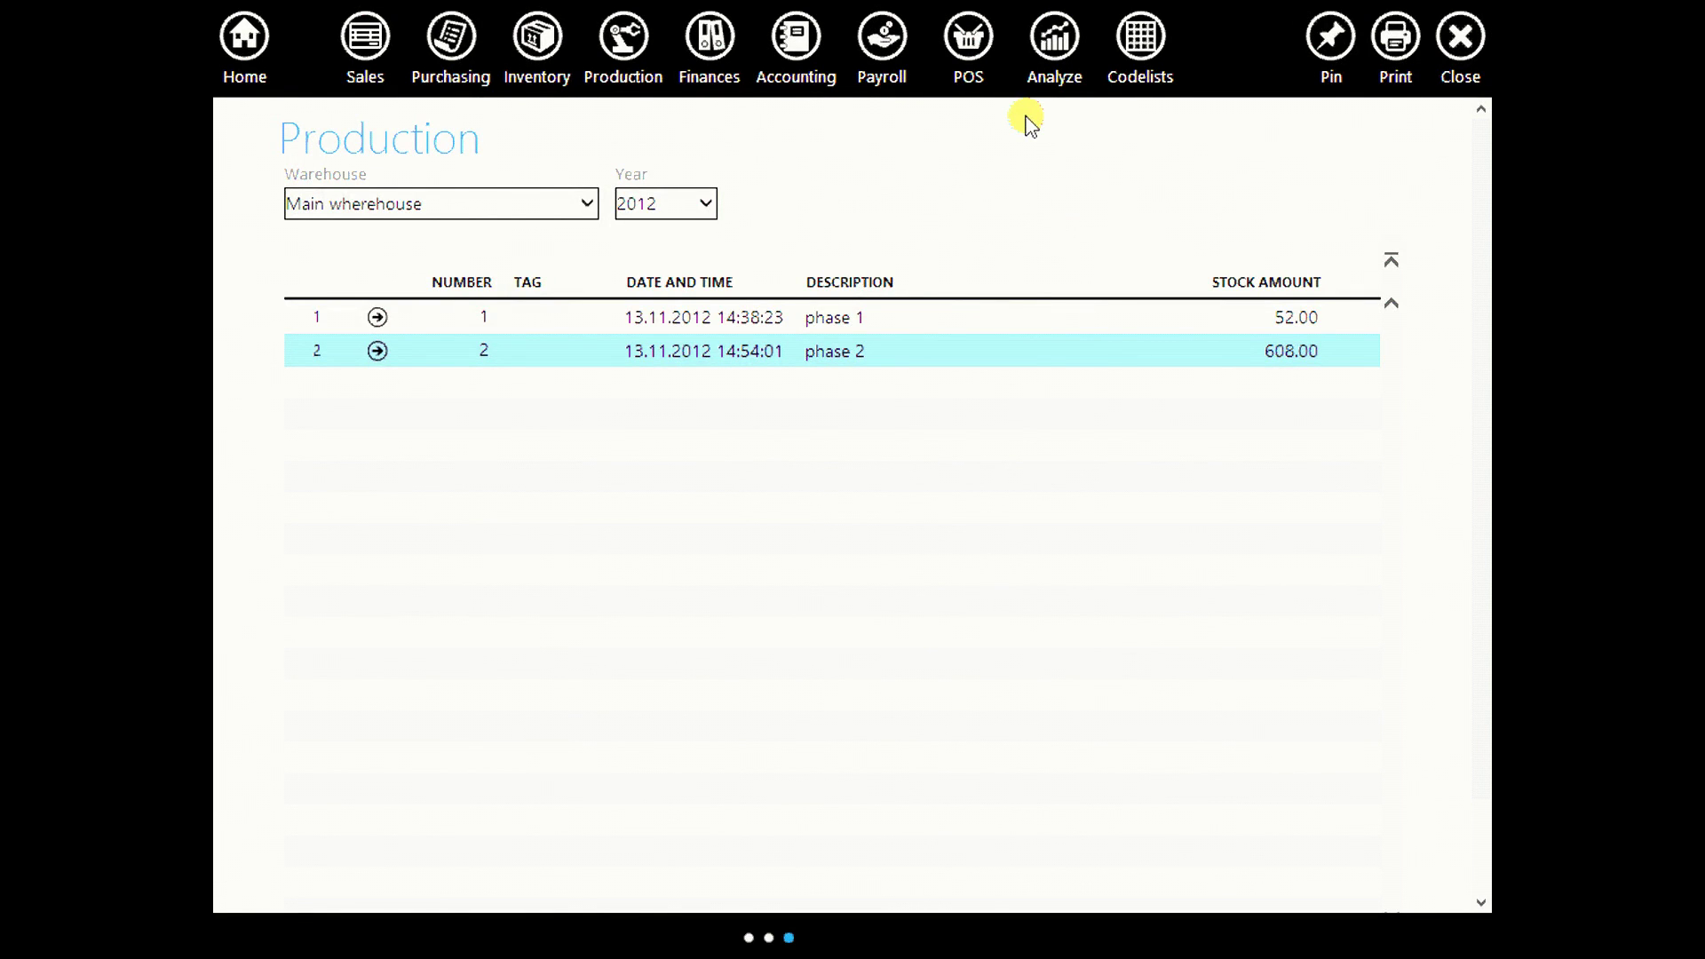
Create a new product named "chair frame" with EAN/UPC 211232 in the products and services codelist and save it.
left_click(1139, 37)
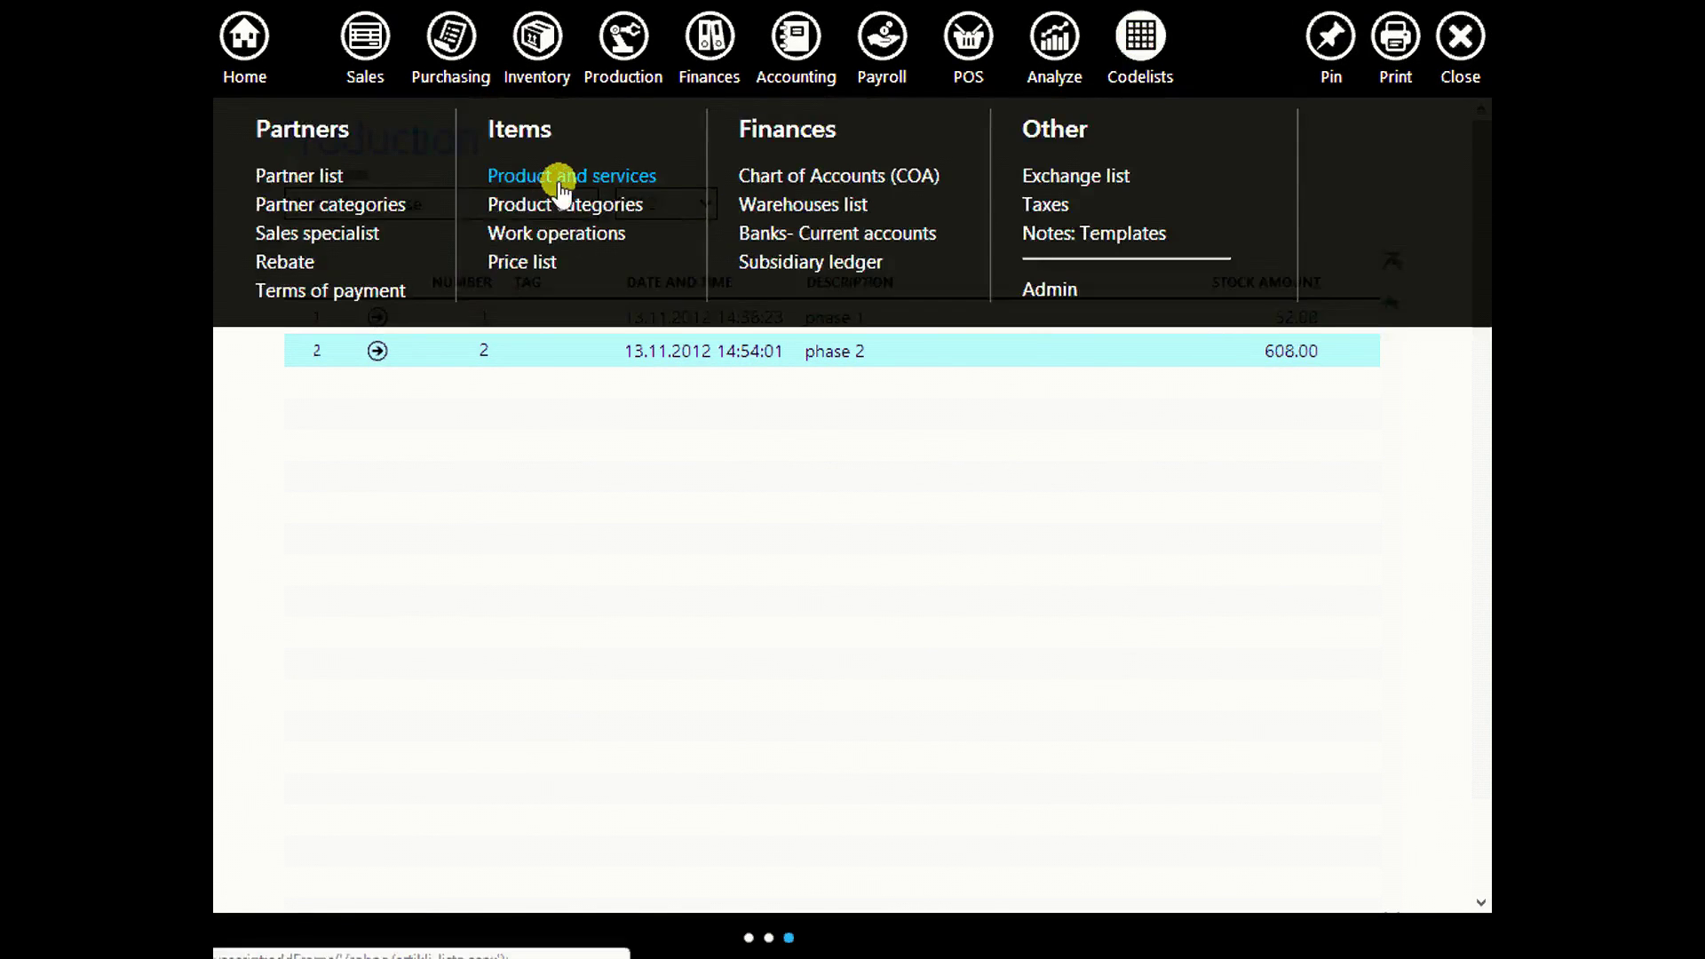
left_click(561, 182)
left_click(352, 807)
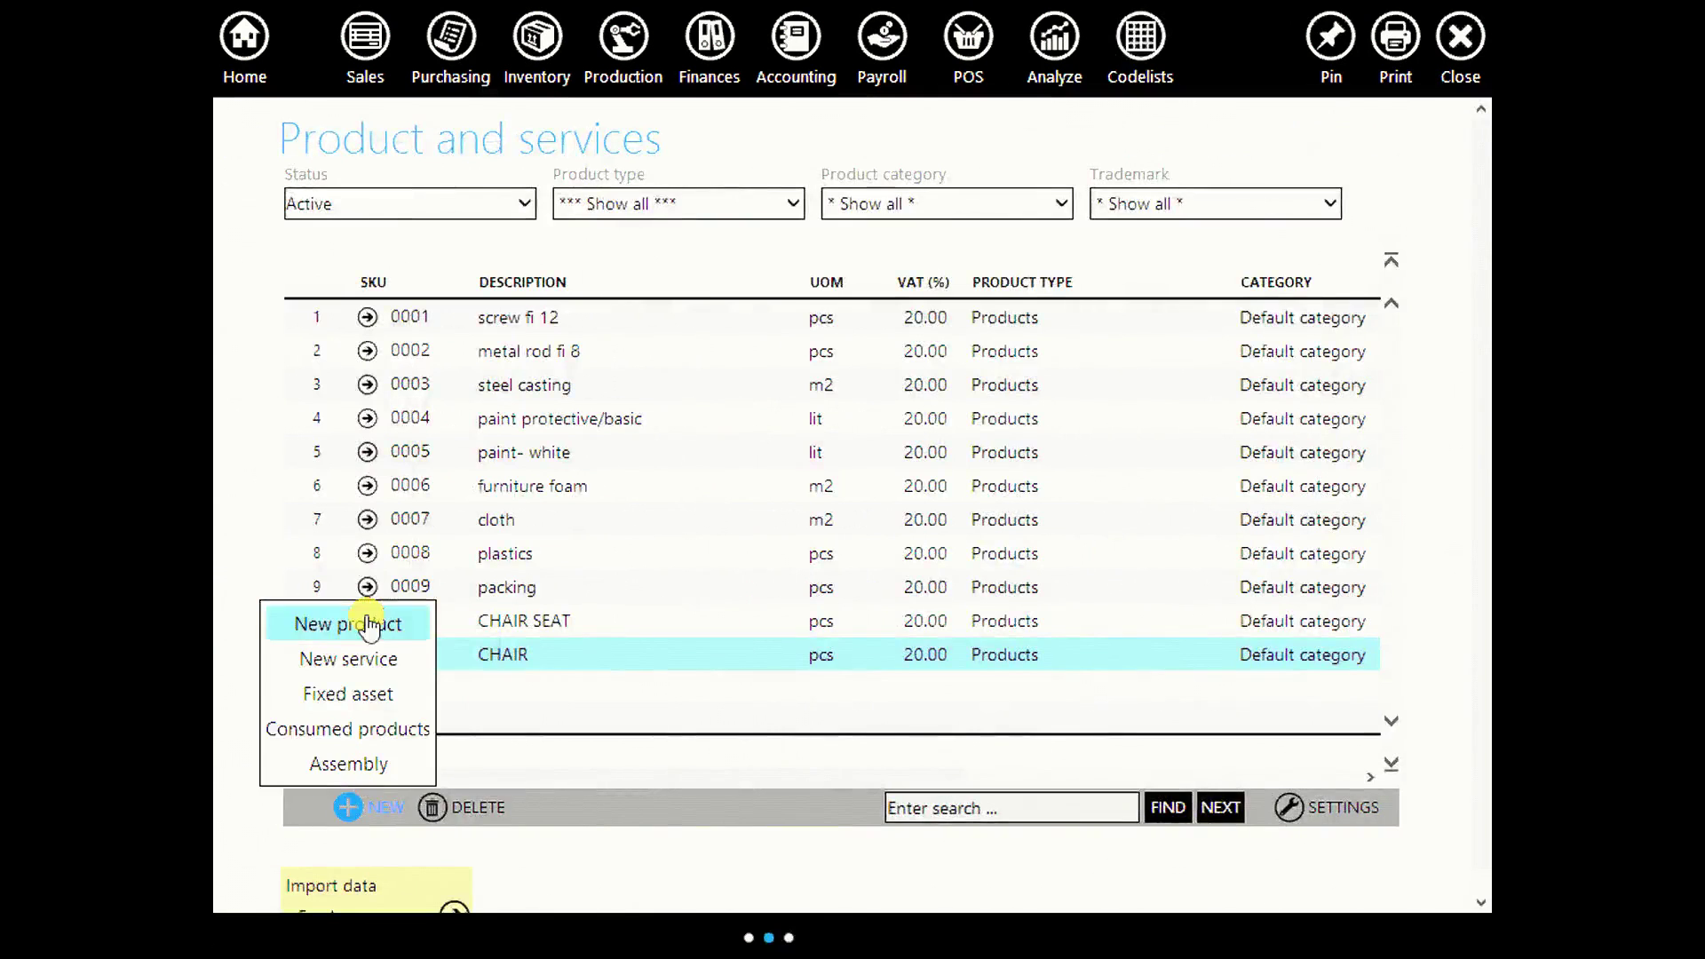
left_click(368, 624)
left_click(599, 189)
type("chair frame")
left_click(810, 209)
type("211232")
left_click(1420, 37)
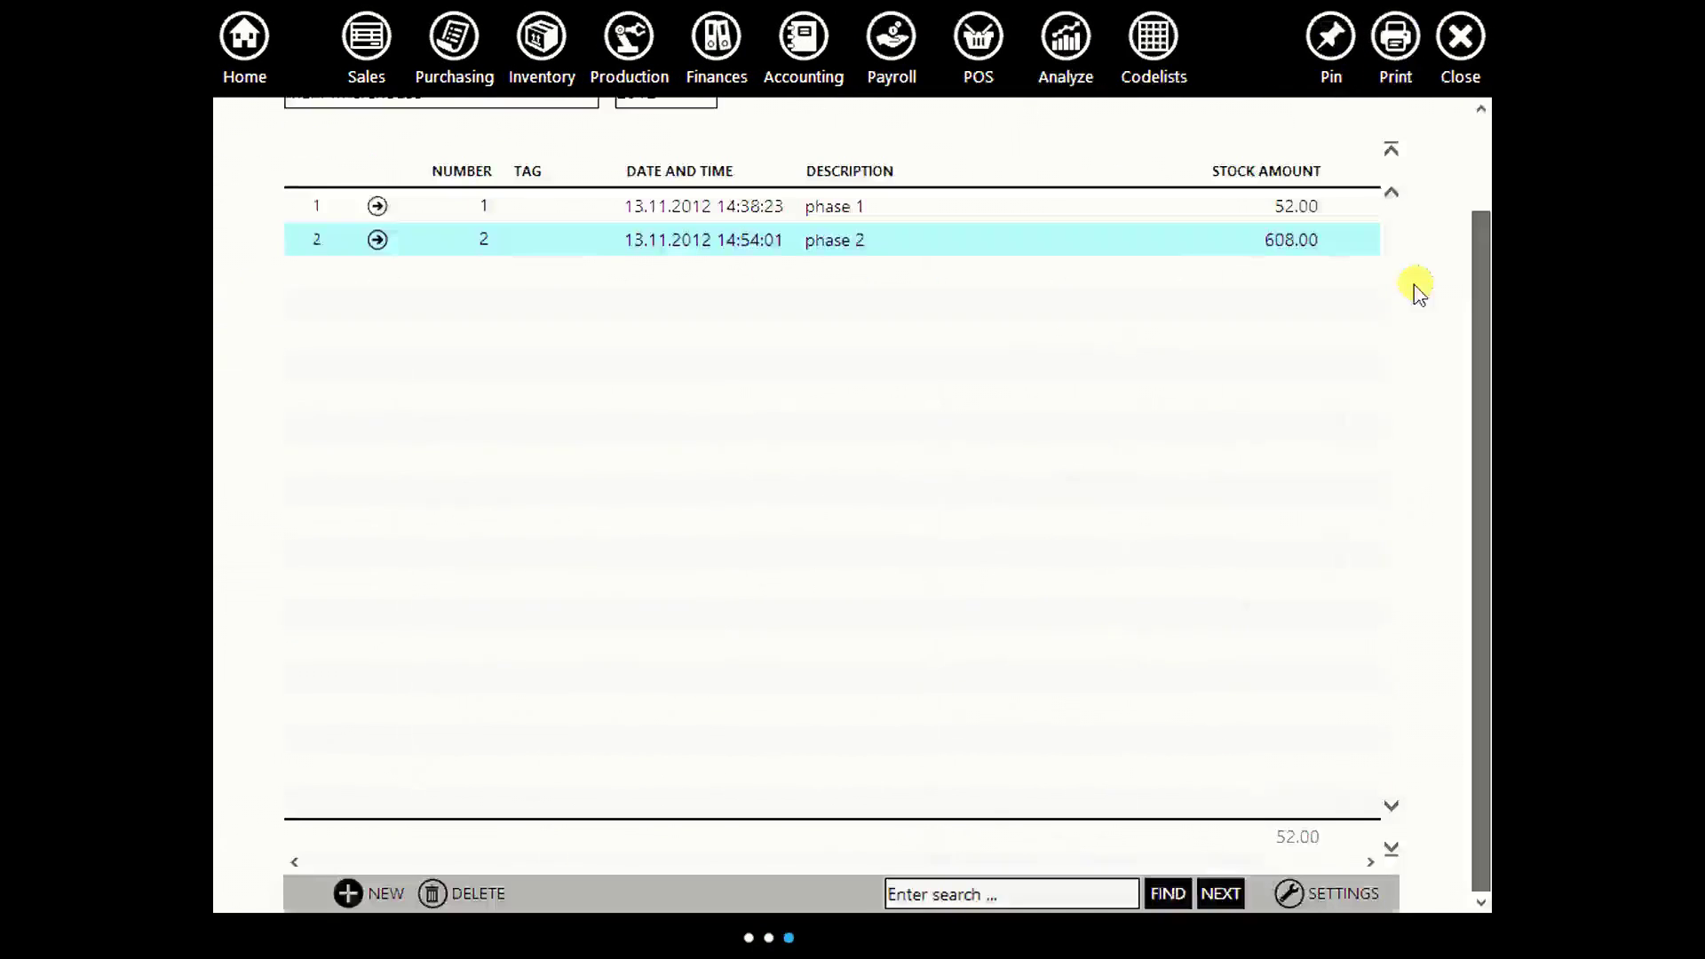
Start a new production document for the Main wherehouse with the description "phase 3".
left_click(373, 897)
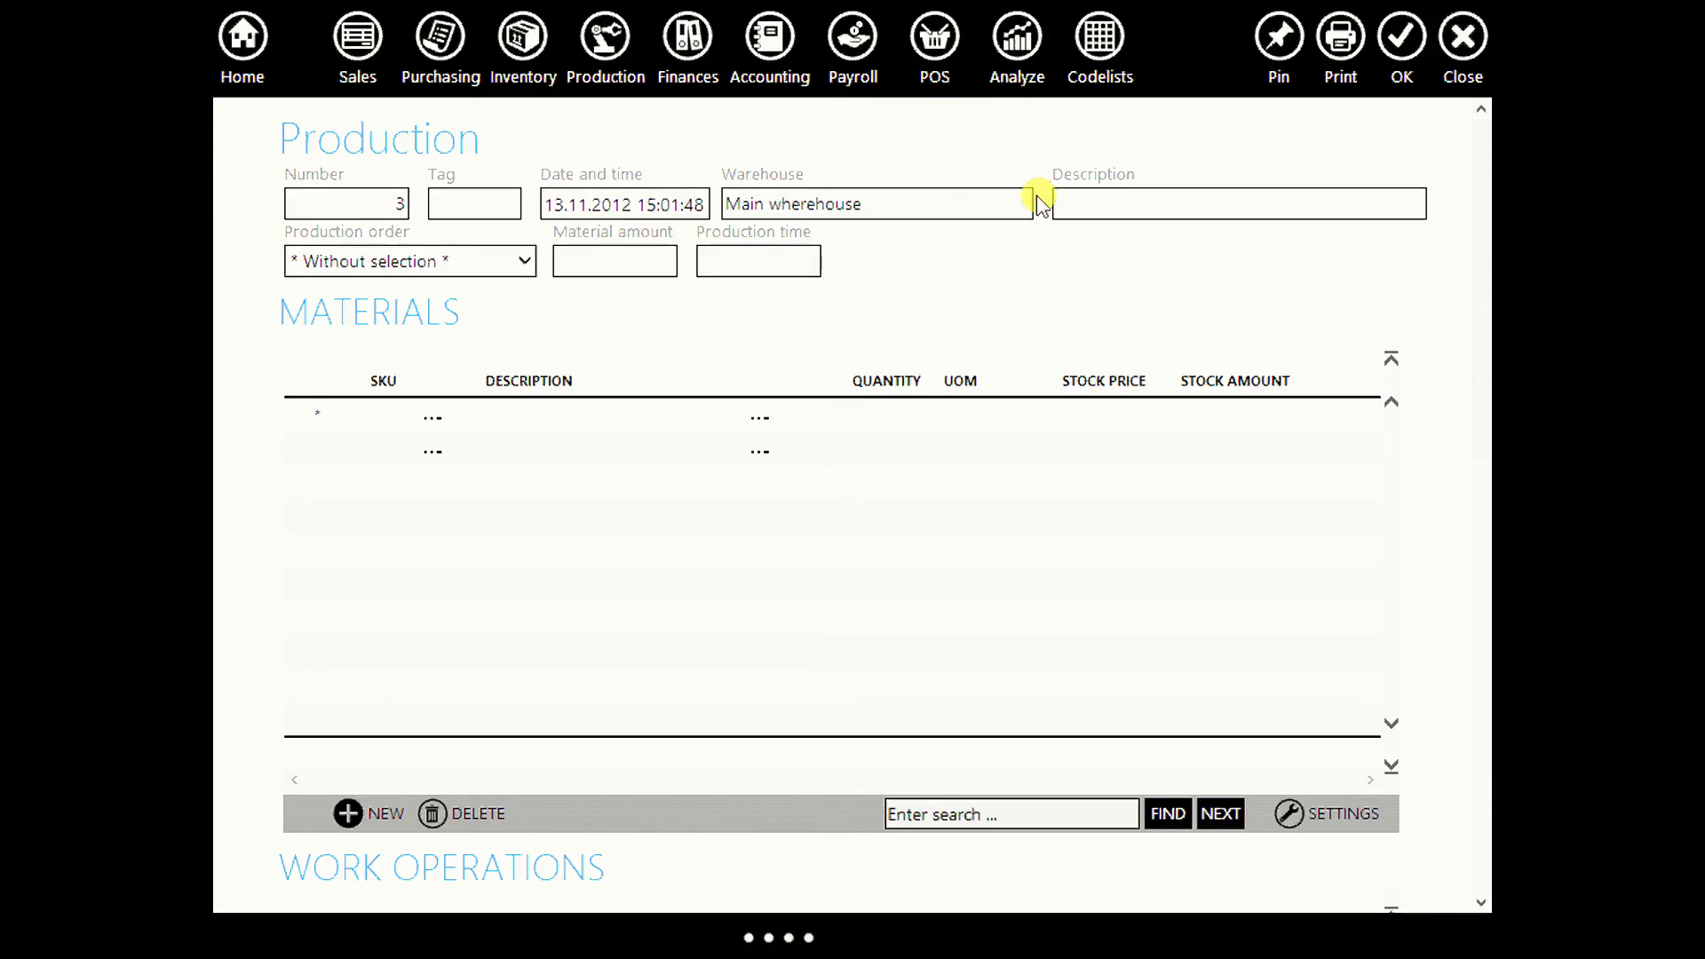
left_click(1104, 198)
type("phase 3")
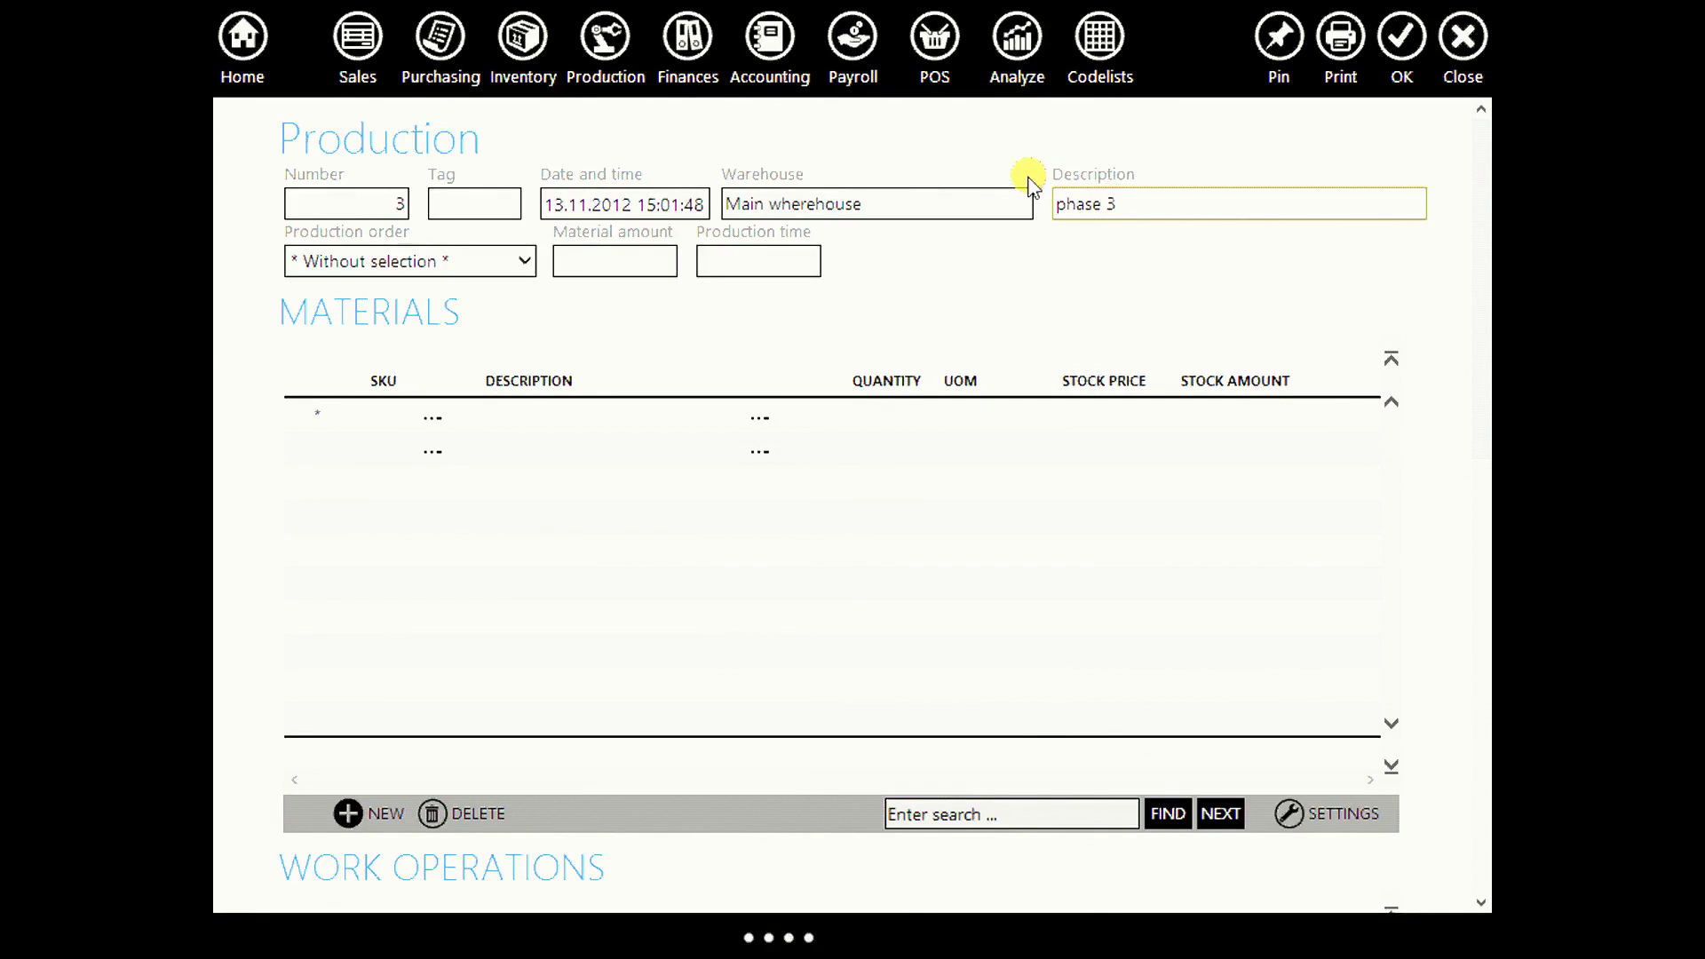
Add paint protective/basic with quantity 2 to the materials of the phase 3 production document.
left_click(518, 419)
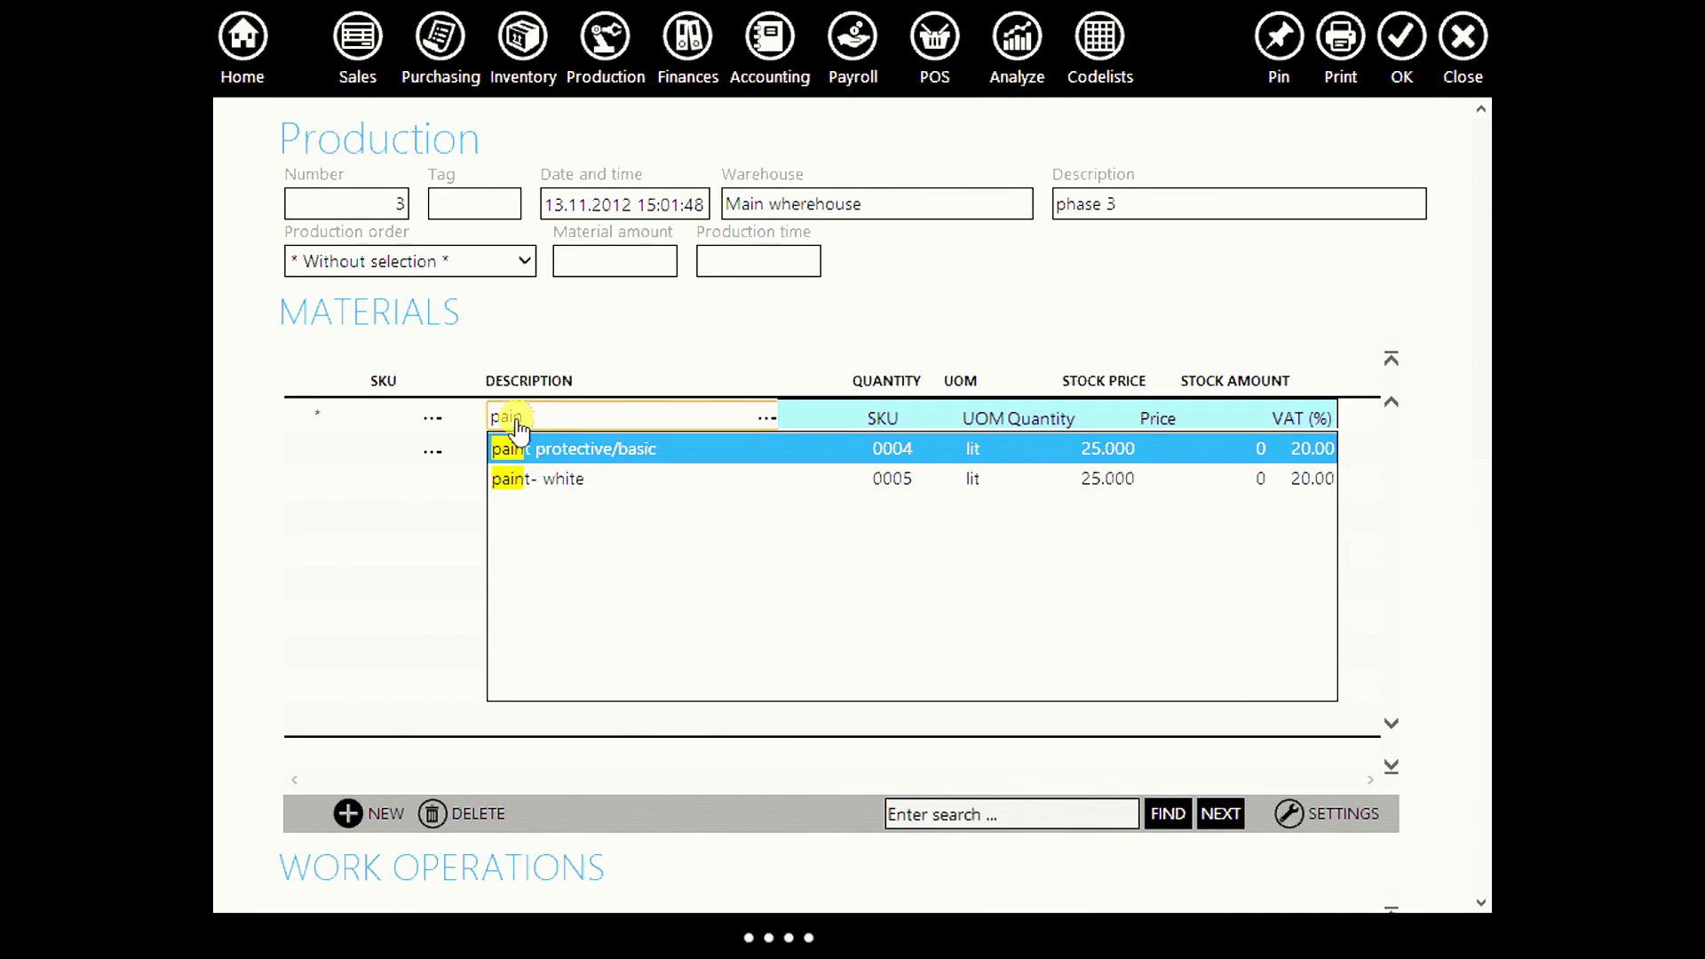
left_click(580, 449)
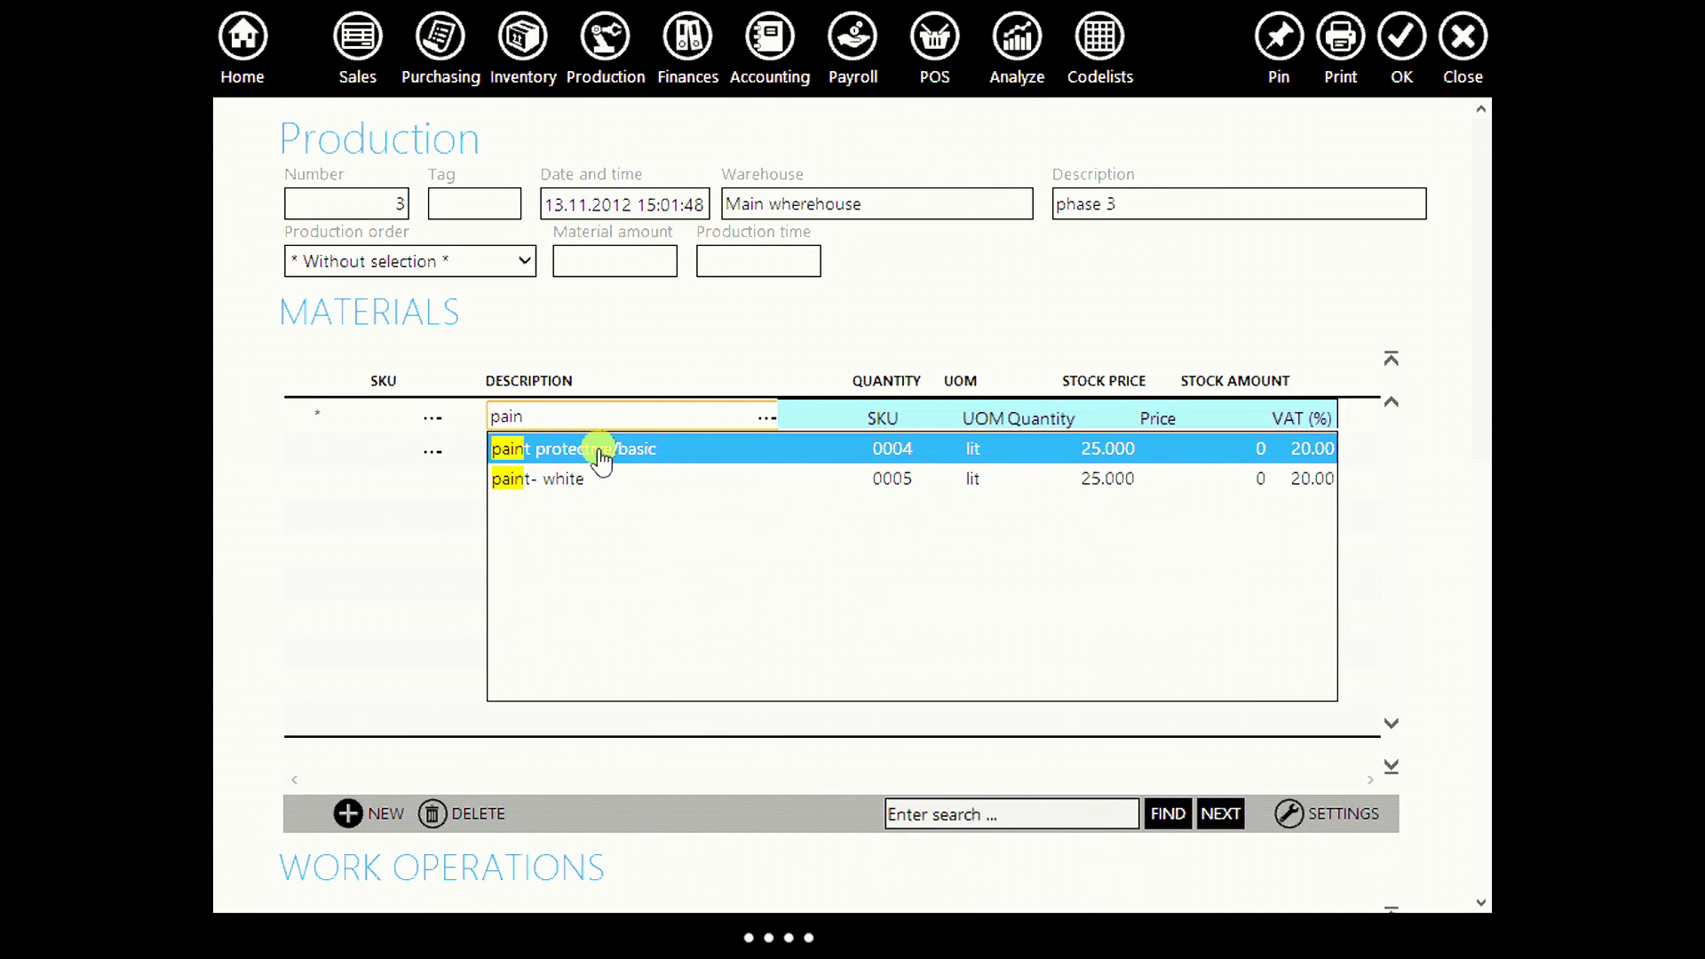
left_click(601, 455)
left_click(869, 432)
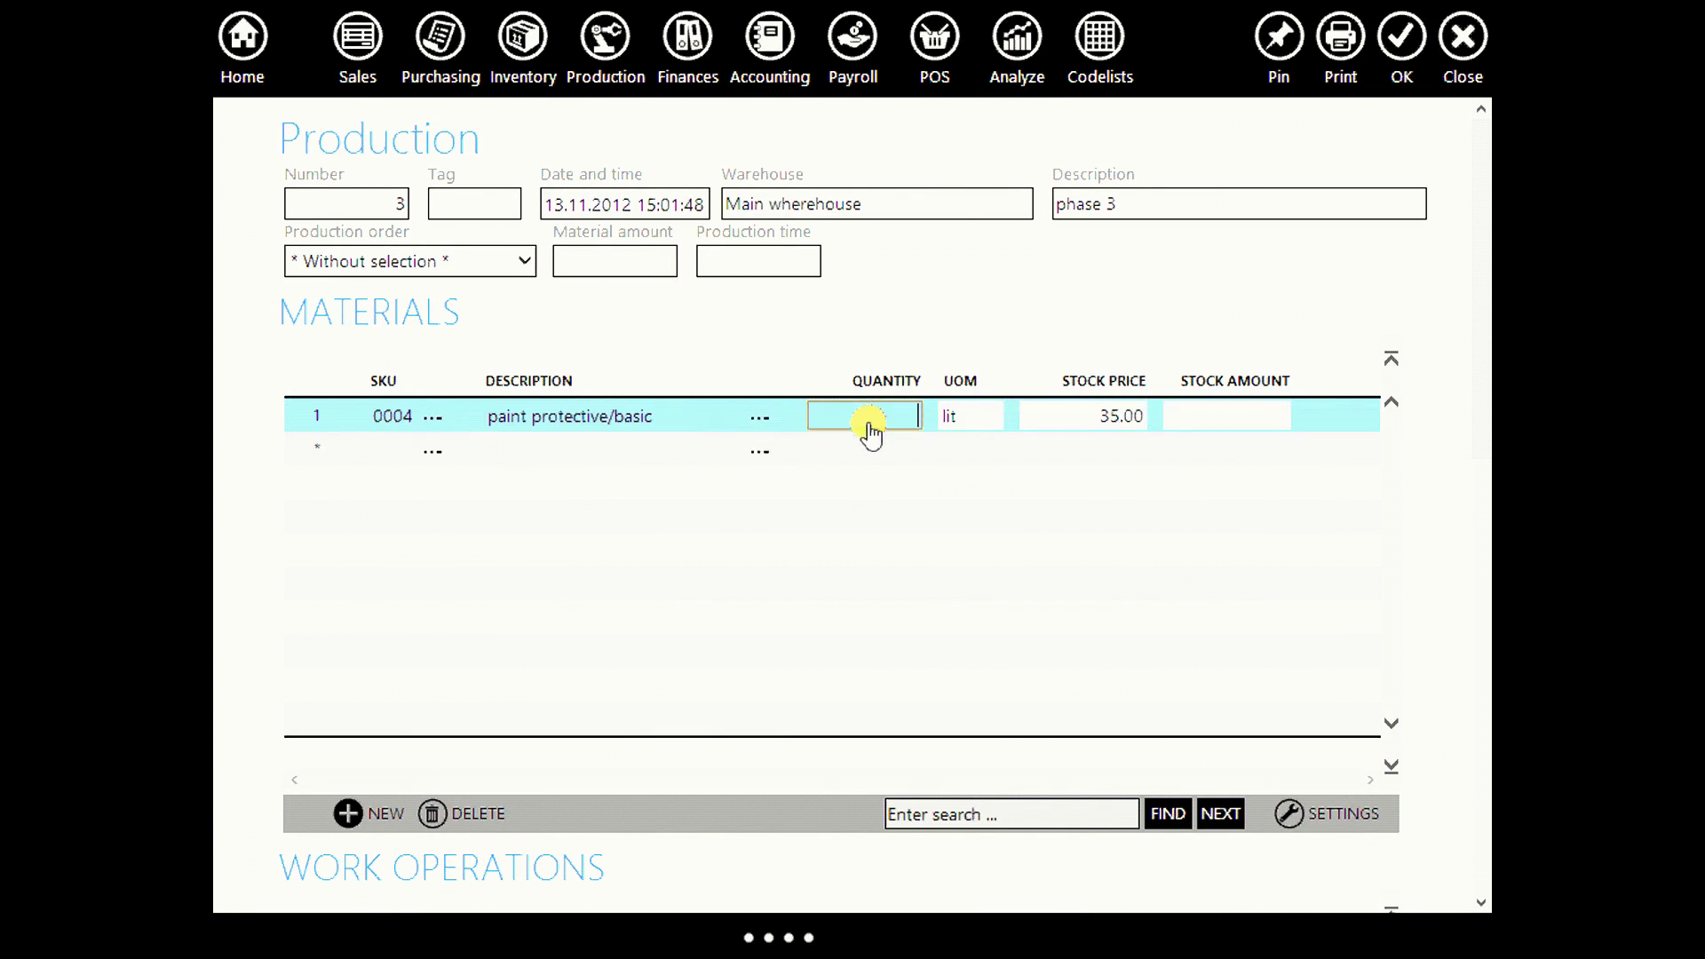
key("Return")
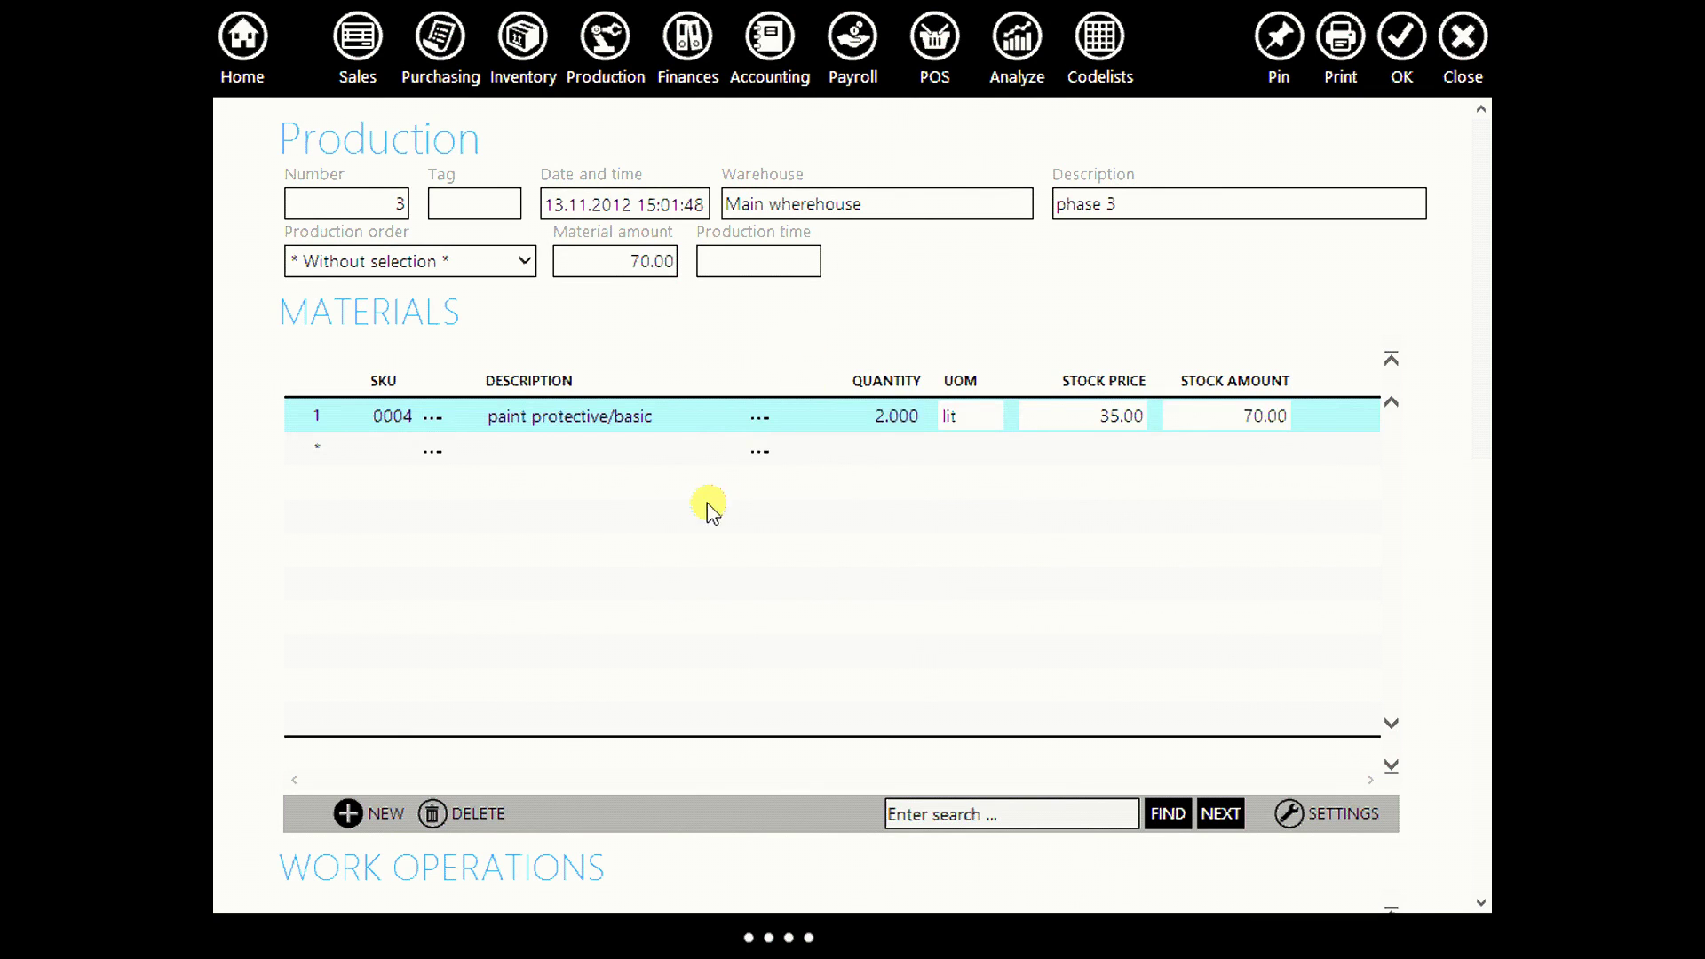
Add paint- white with quantity 2 as the second material of the phase 3 production.
left_click(576, 448)
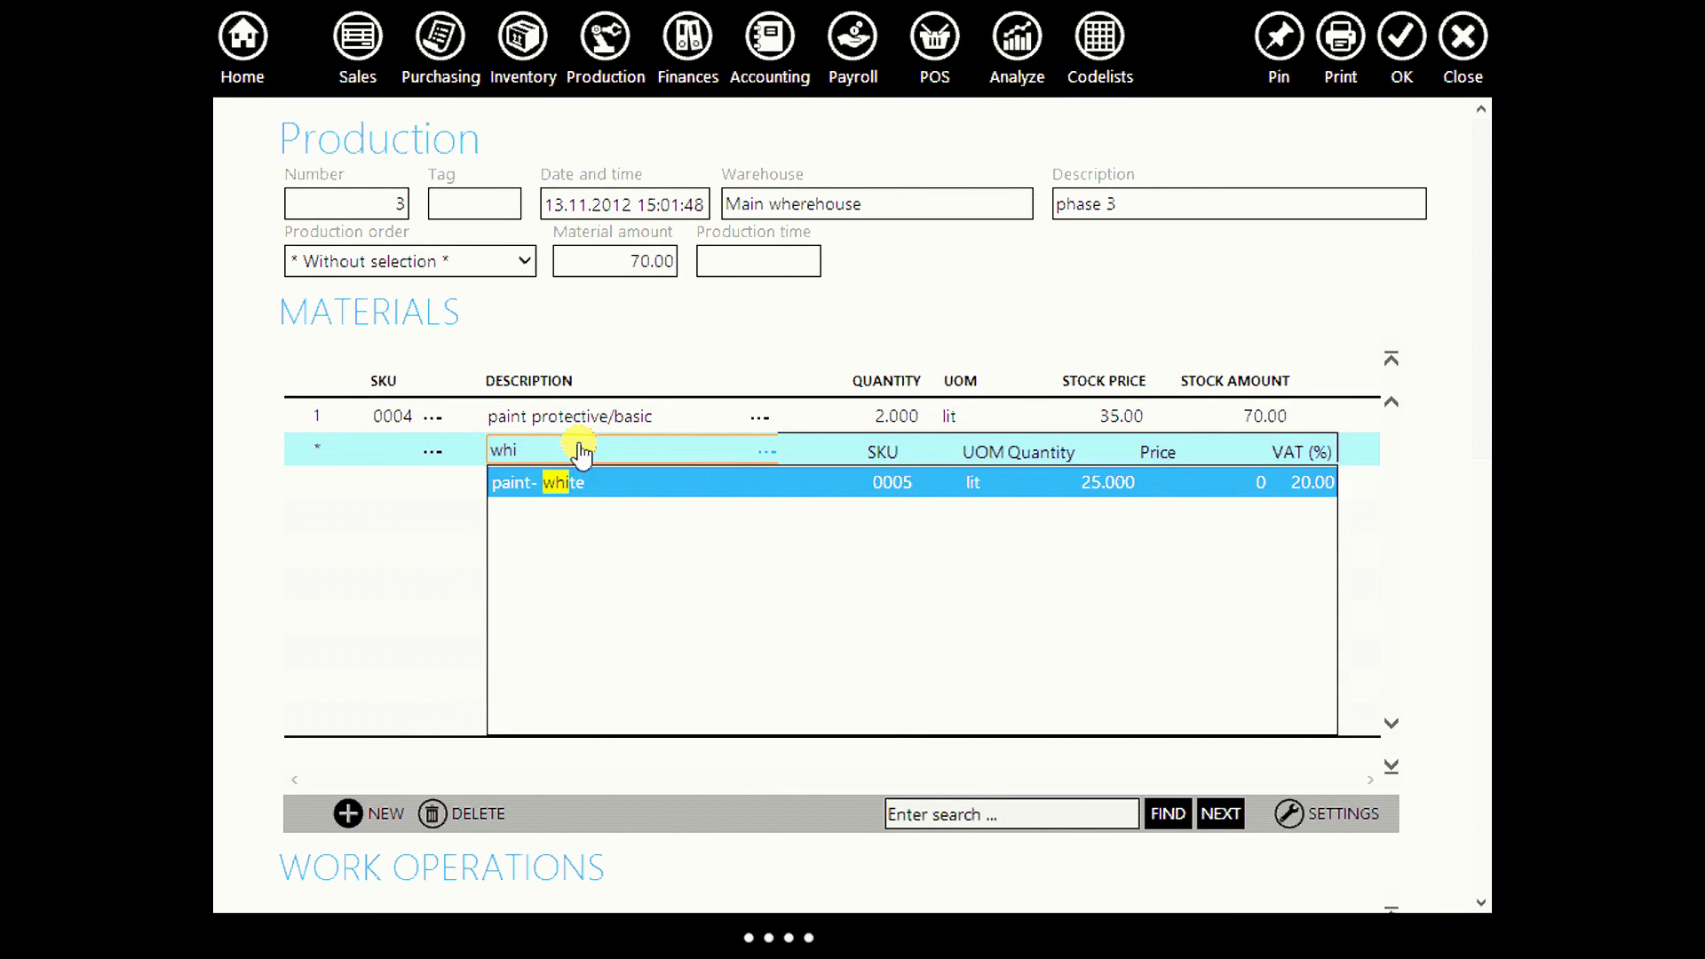
left_click(620, 484)
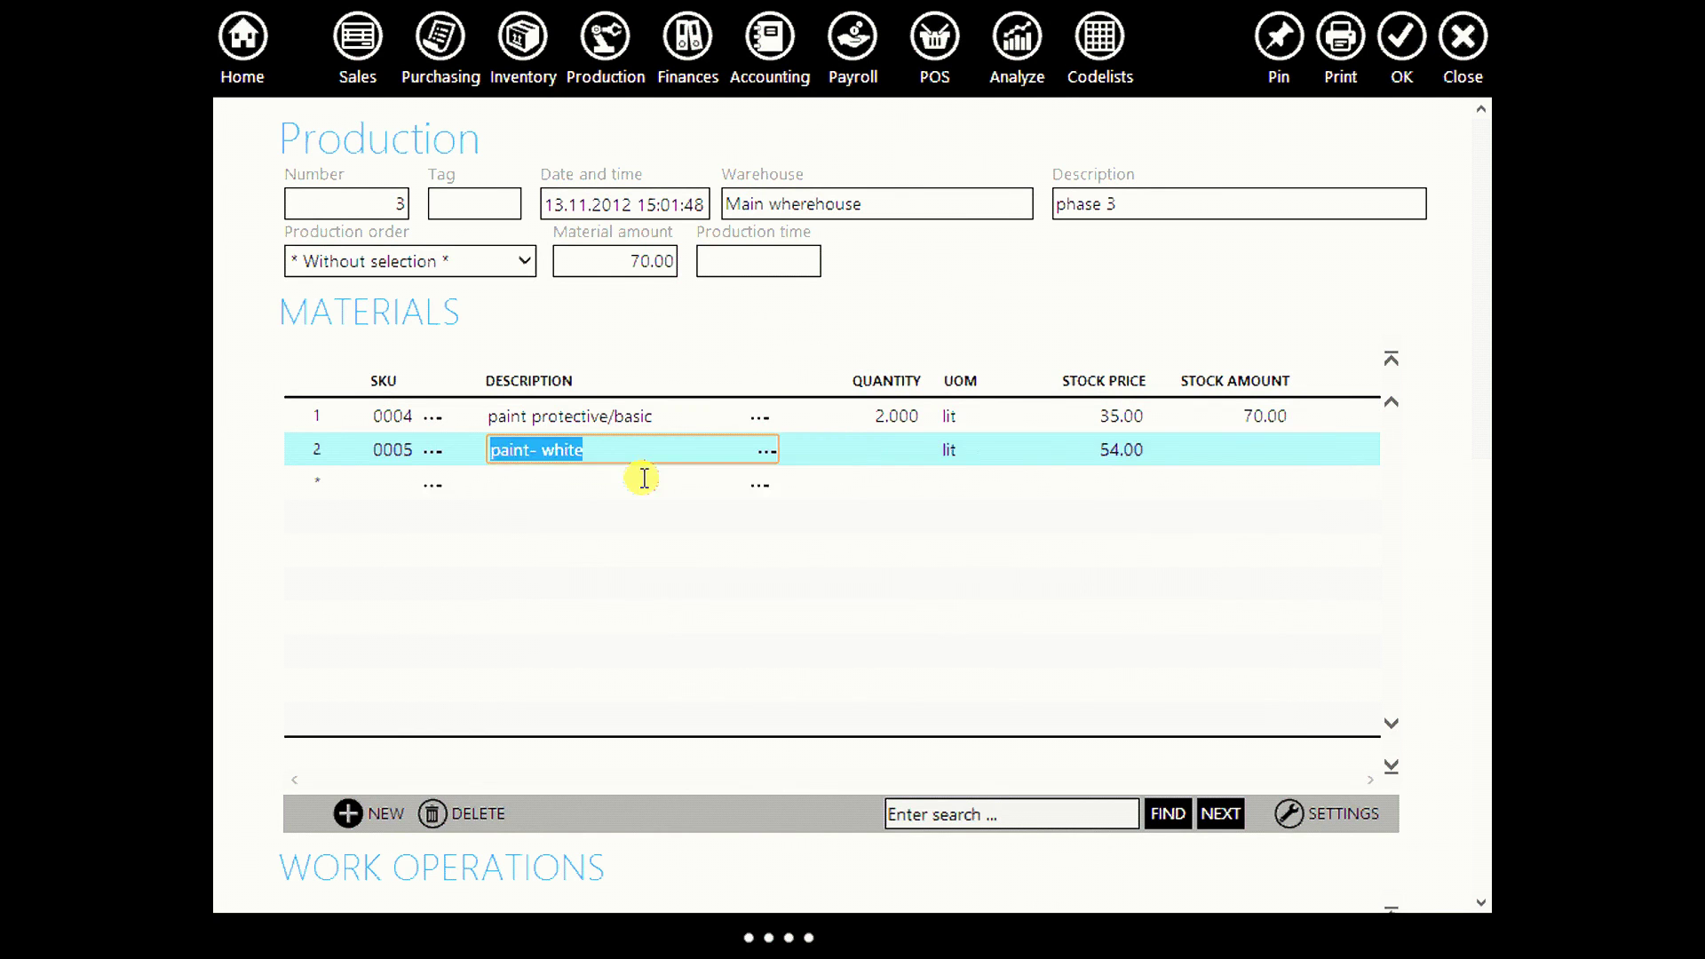
left_click(889, 459)
key("Return")
Record the PAINTING operation with production time 3 and the finished product chair frame with quantity 4, and save the phase 3 document.
scroll(871, 571, "down", 10)
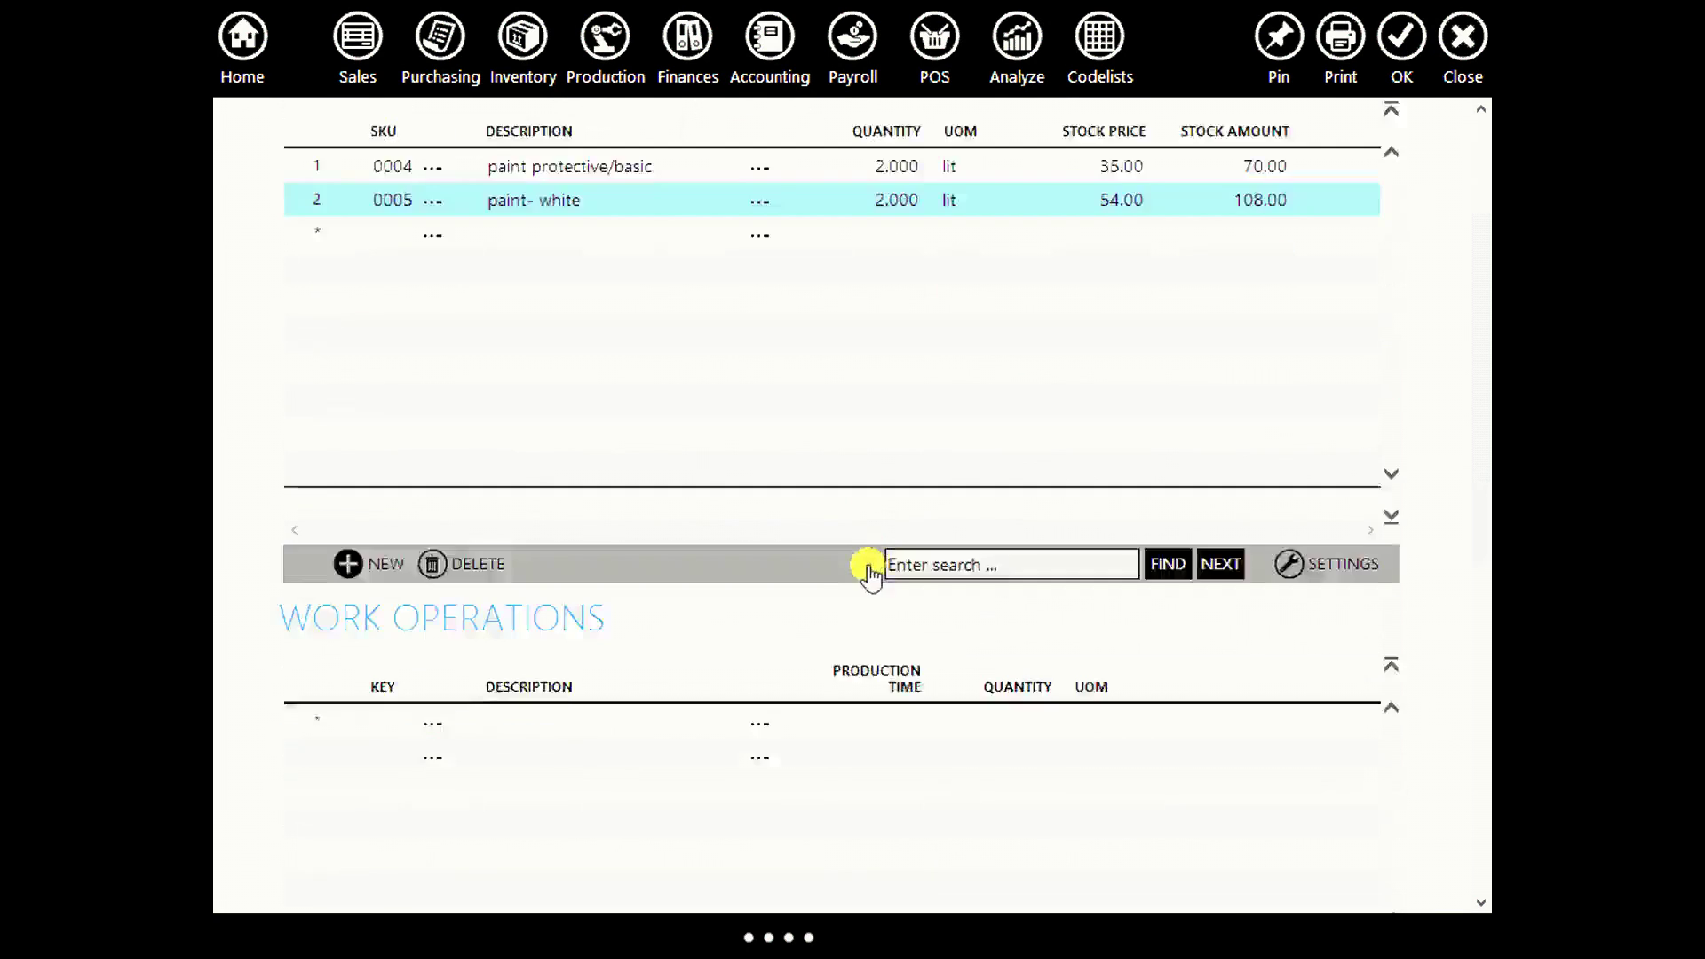
left_click(586, 655)
type("cha")
left_click(573, 721)
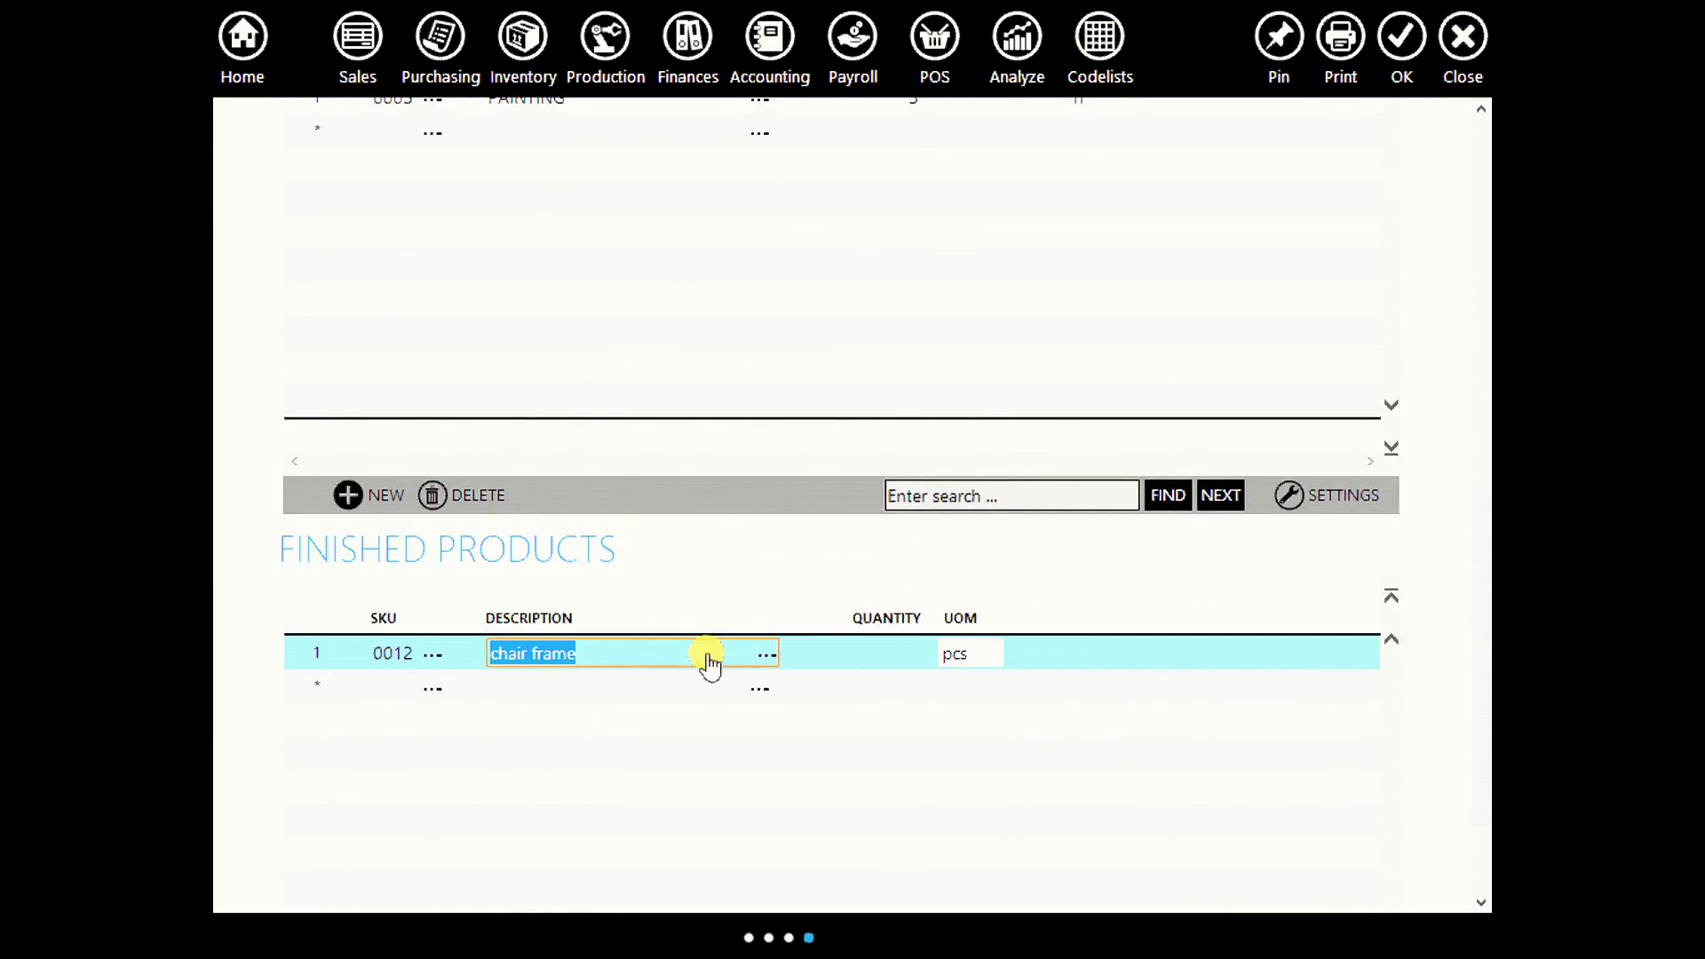
left_click(902, 657)
key("Return")
scroll(1313, 902, "up", 5)
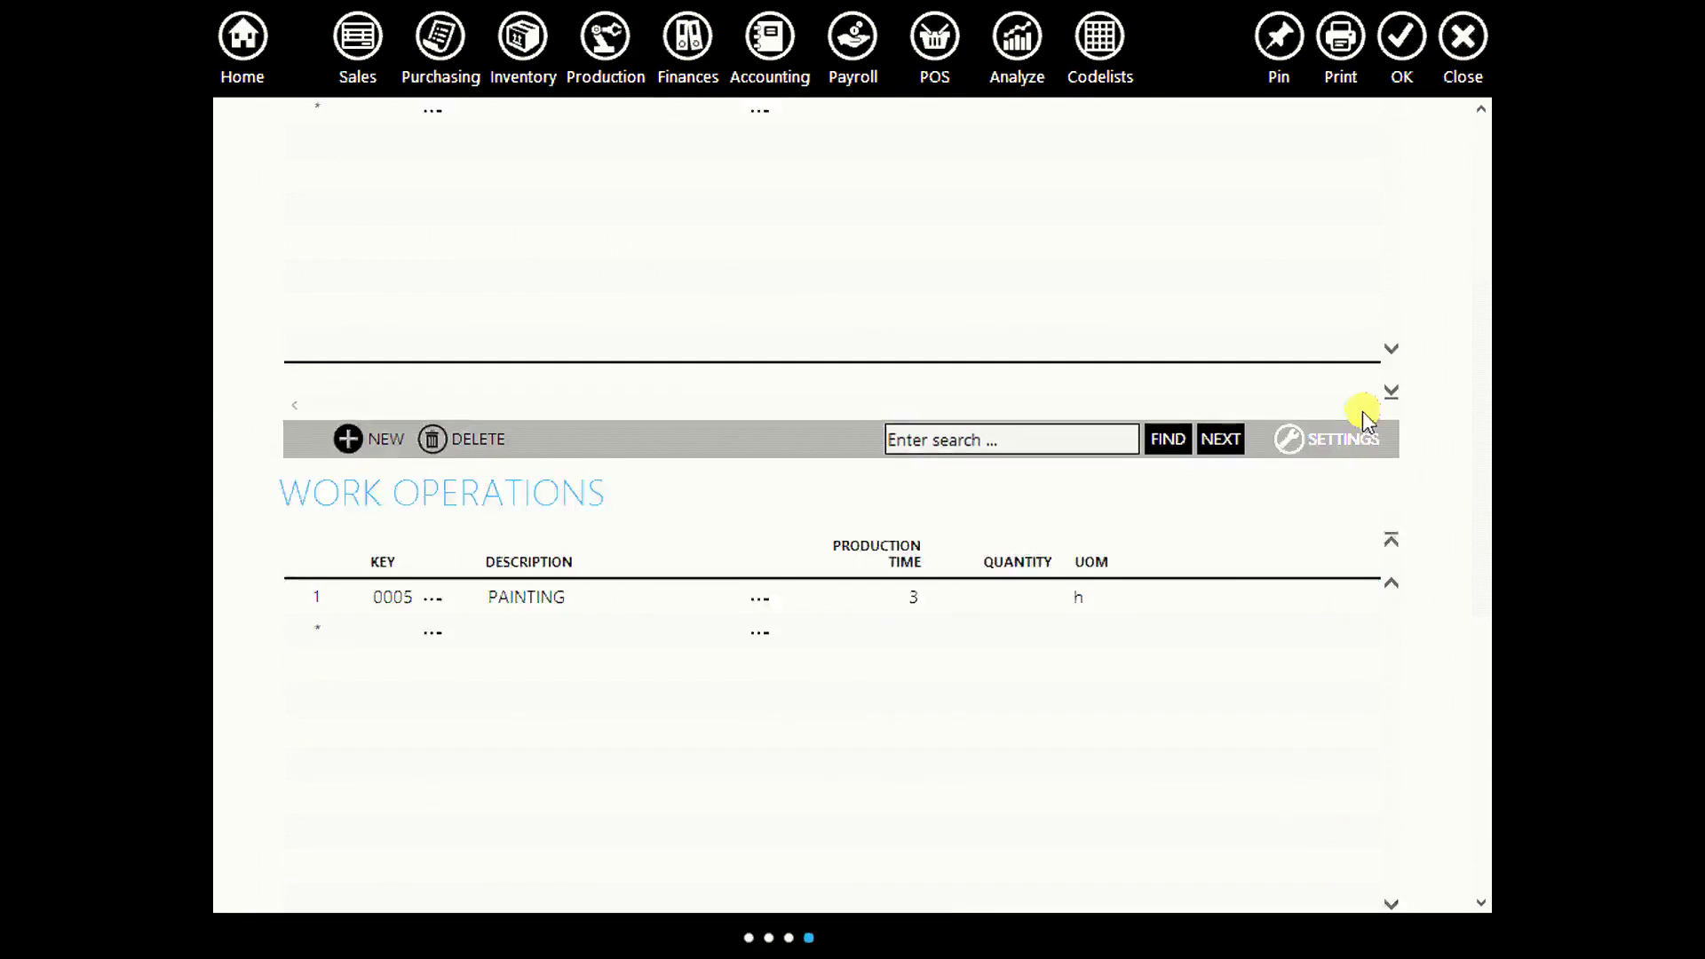
left_click(1401, 40)
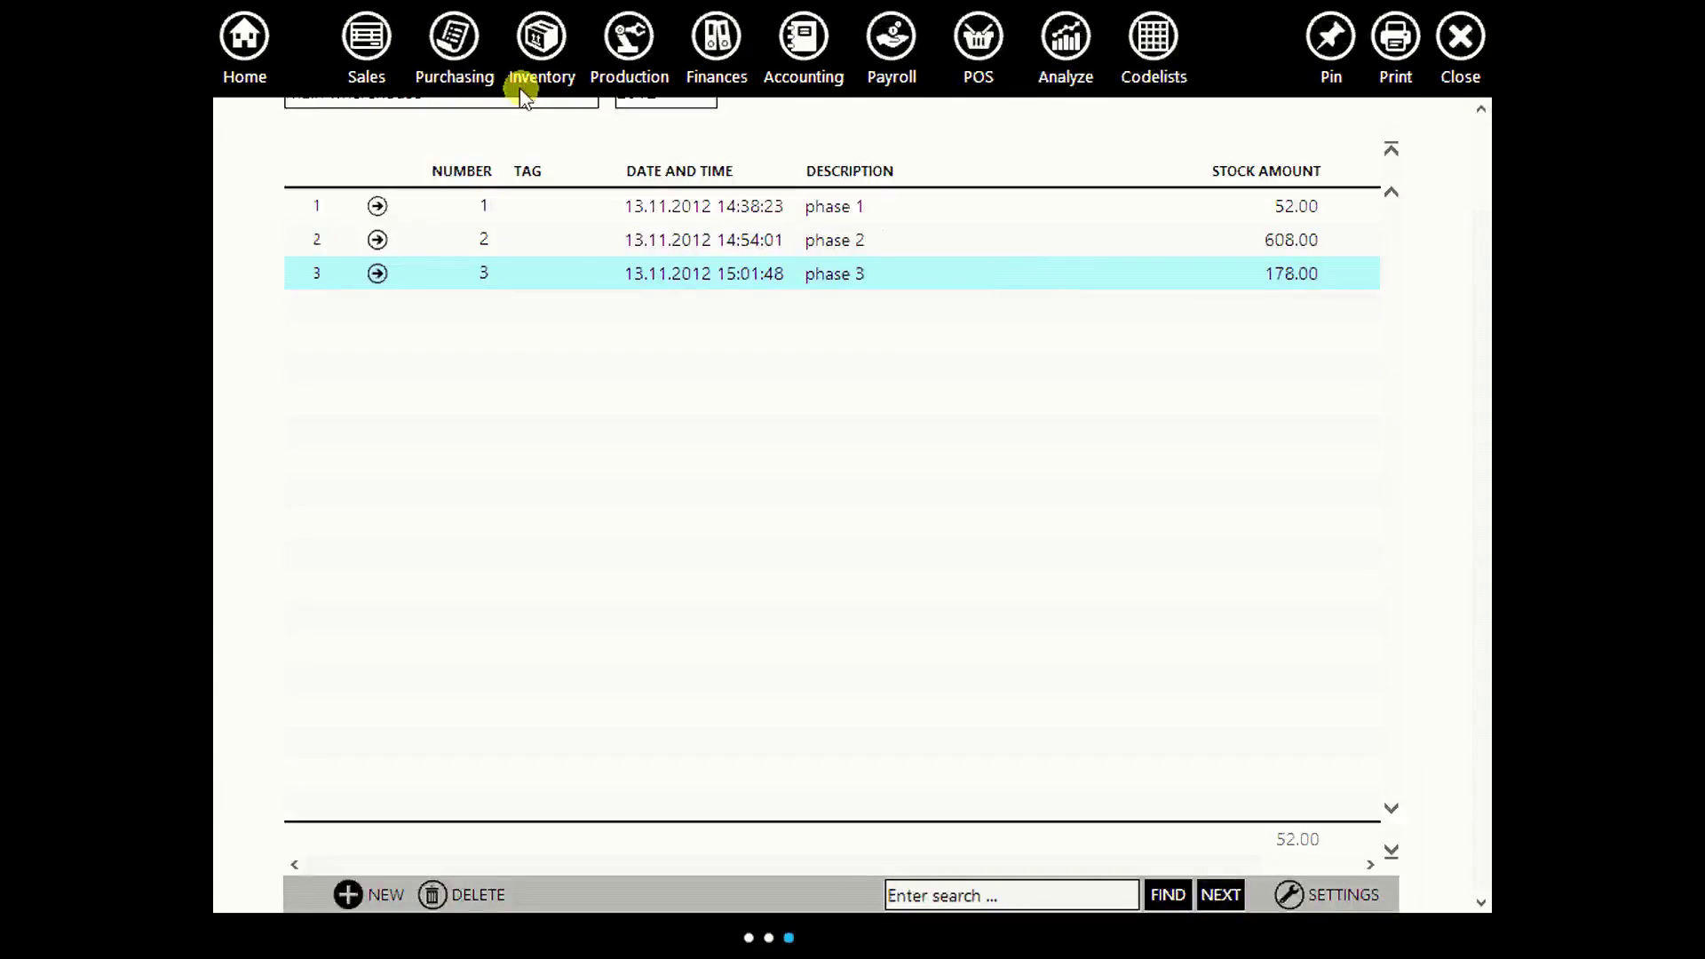
Open the inventory and stock list to check the chair frame's stock after the phase 3 production.
left_click(540, 38)
left_click(412, 178)
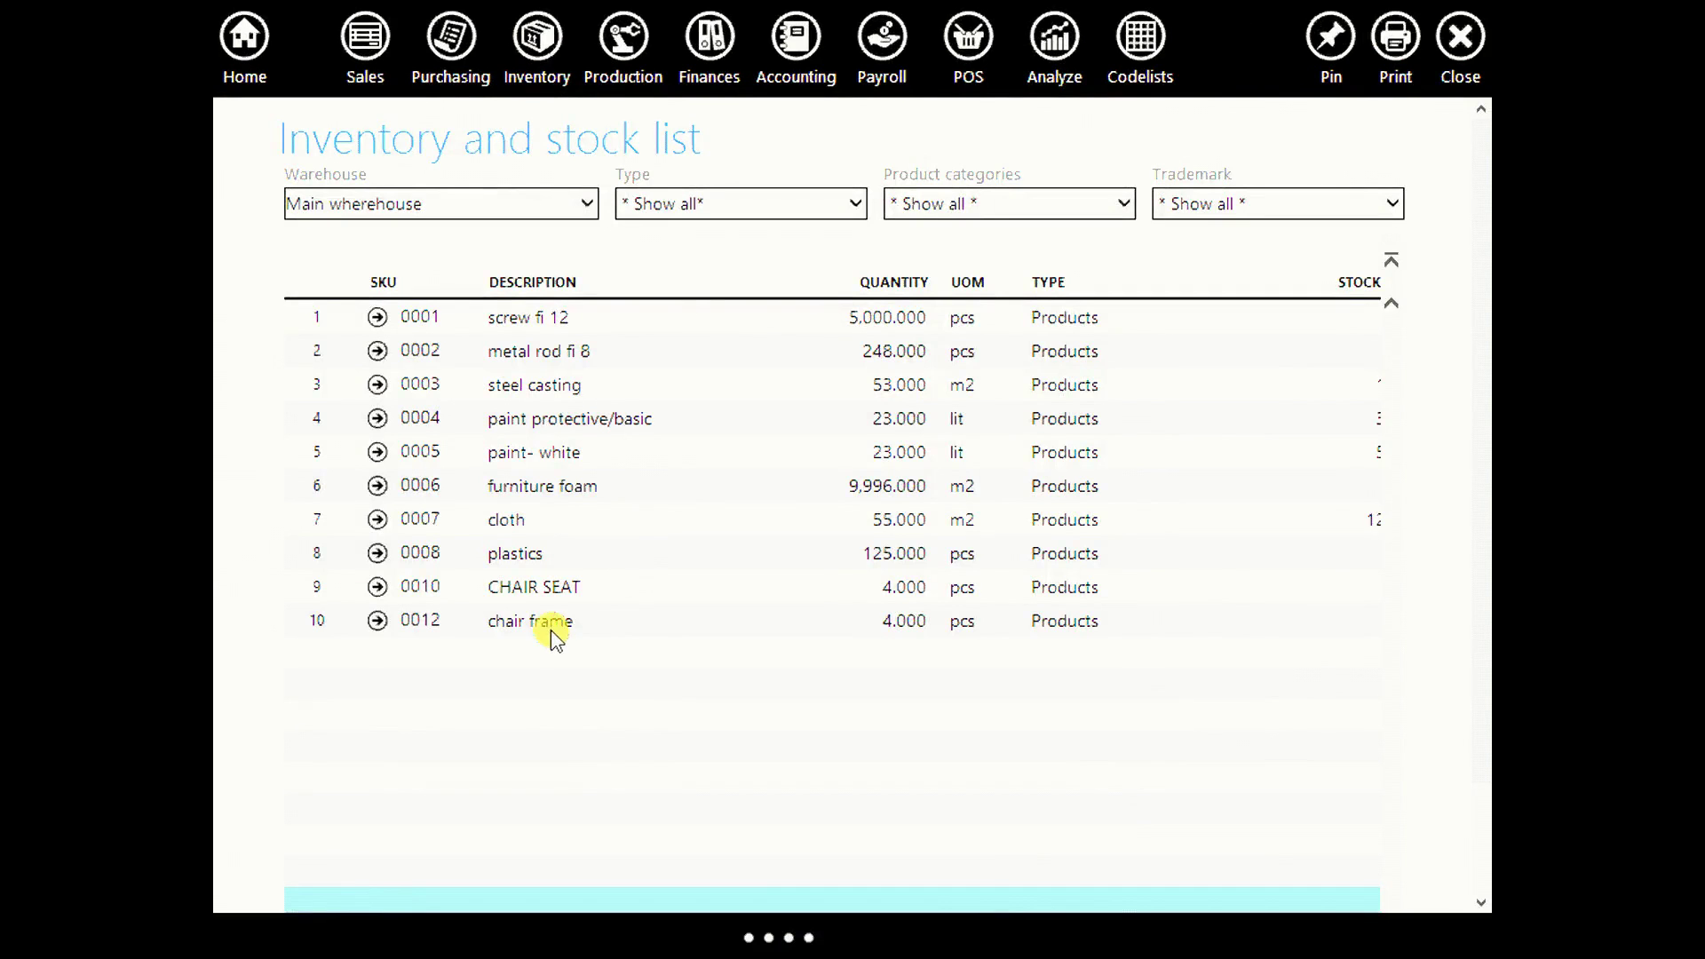
left_click(425, 629)
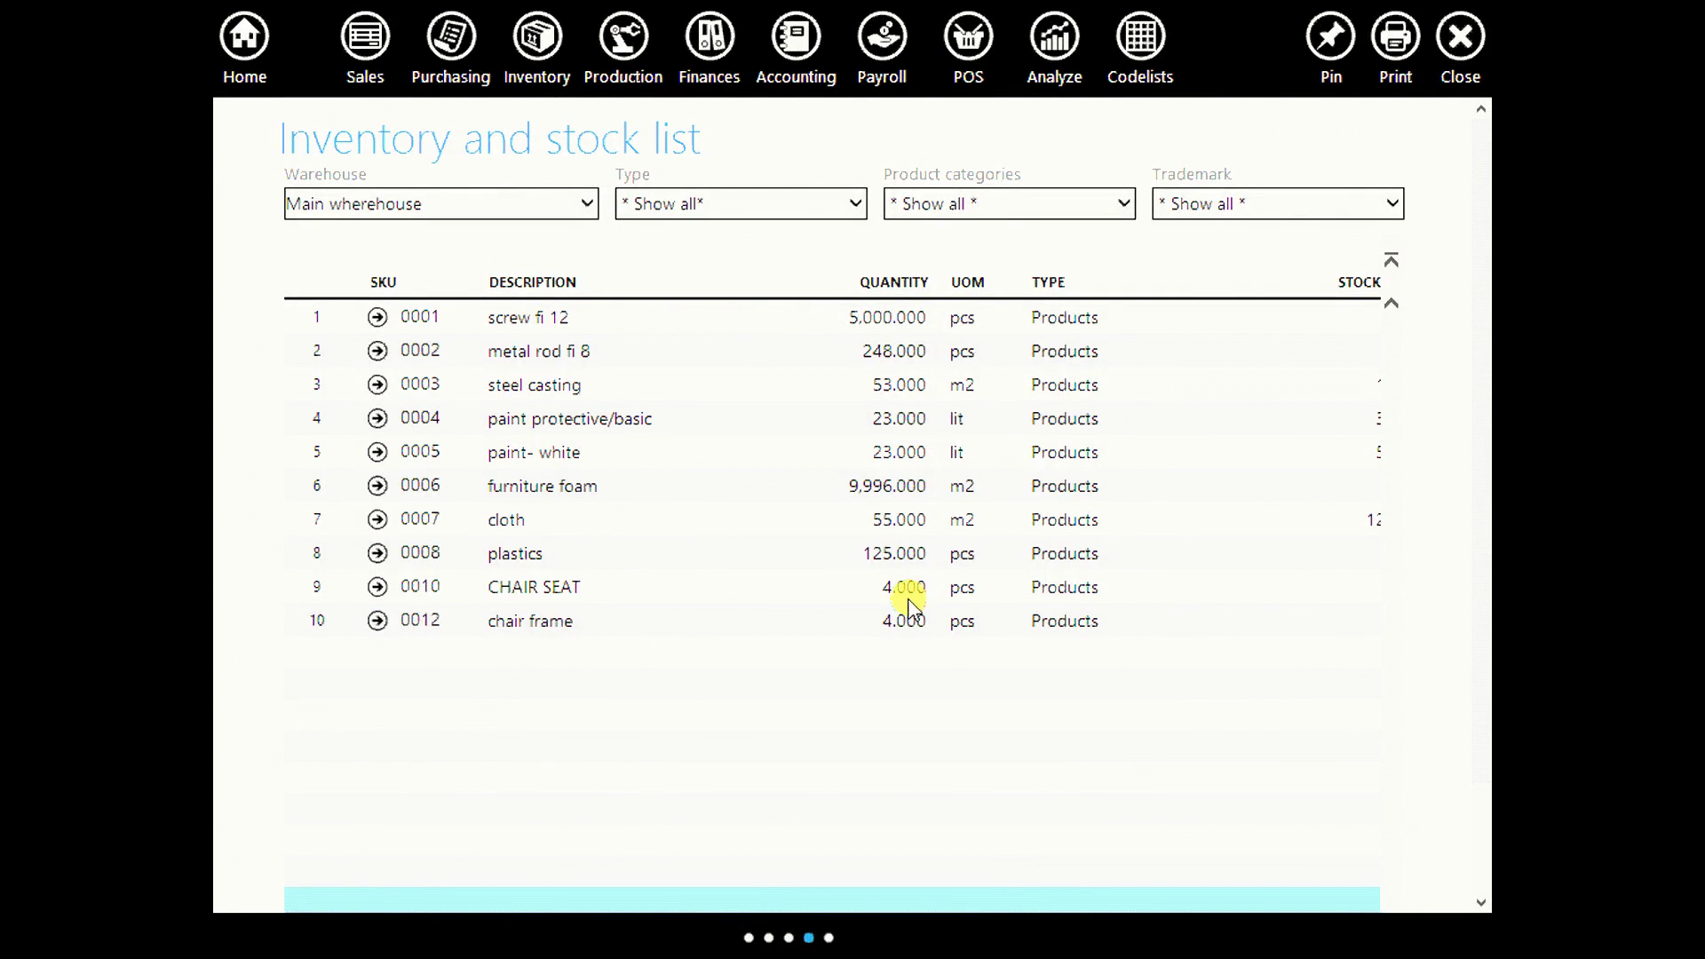
Start a new production document for the Main wherehouse with the description "FINAL PHASE".
left_click(623, 40)
left_click(329, 171)
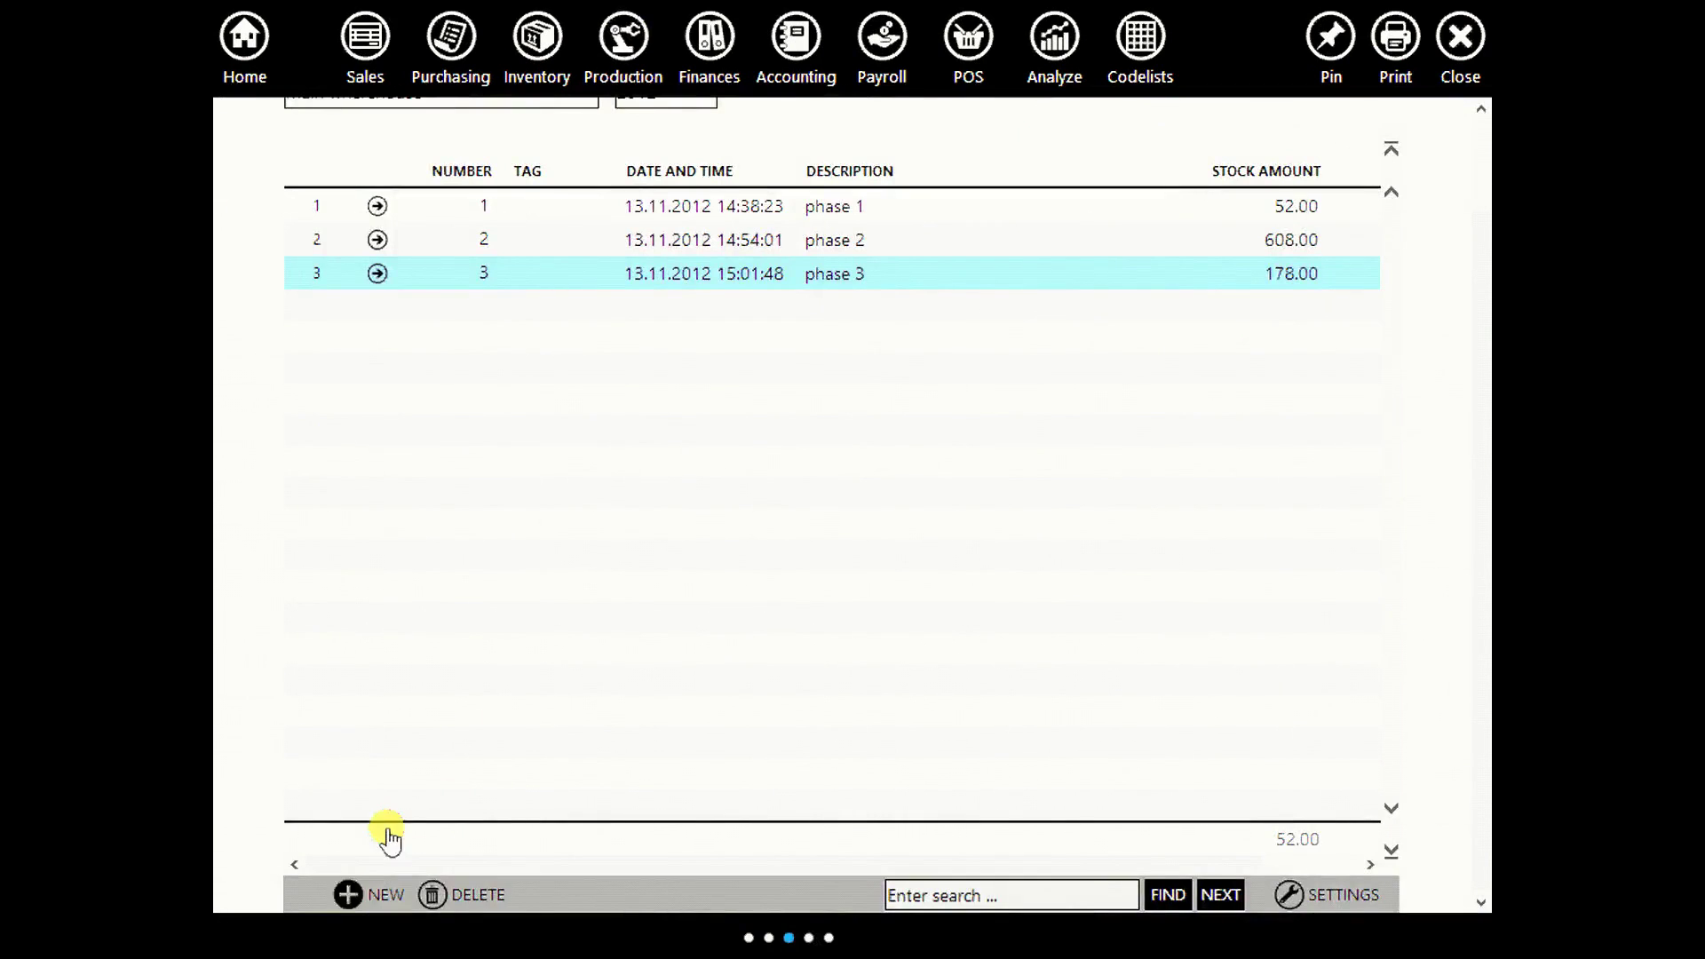
left_click(348, 897)
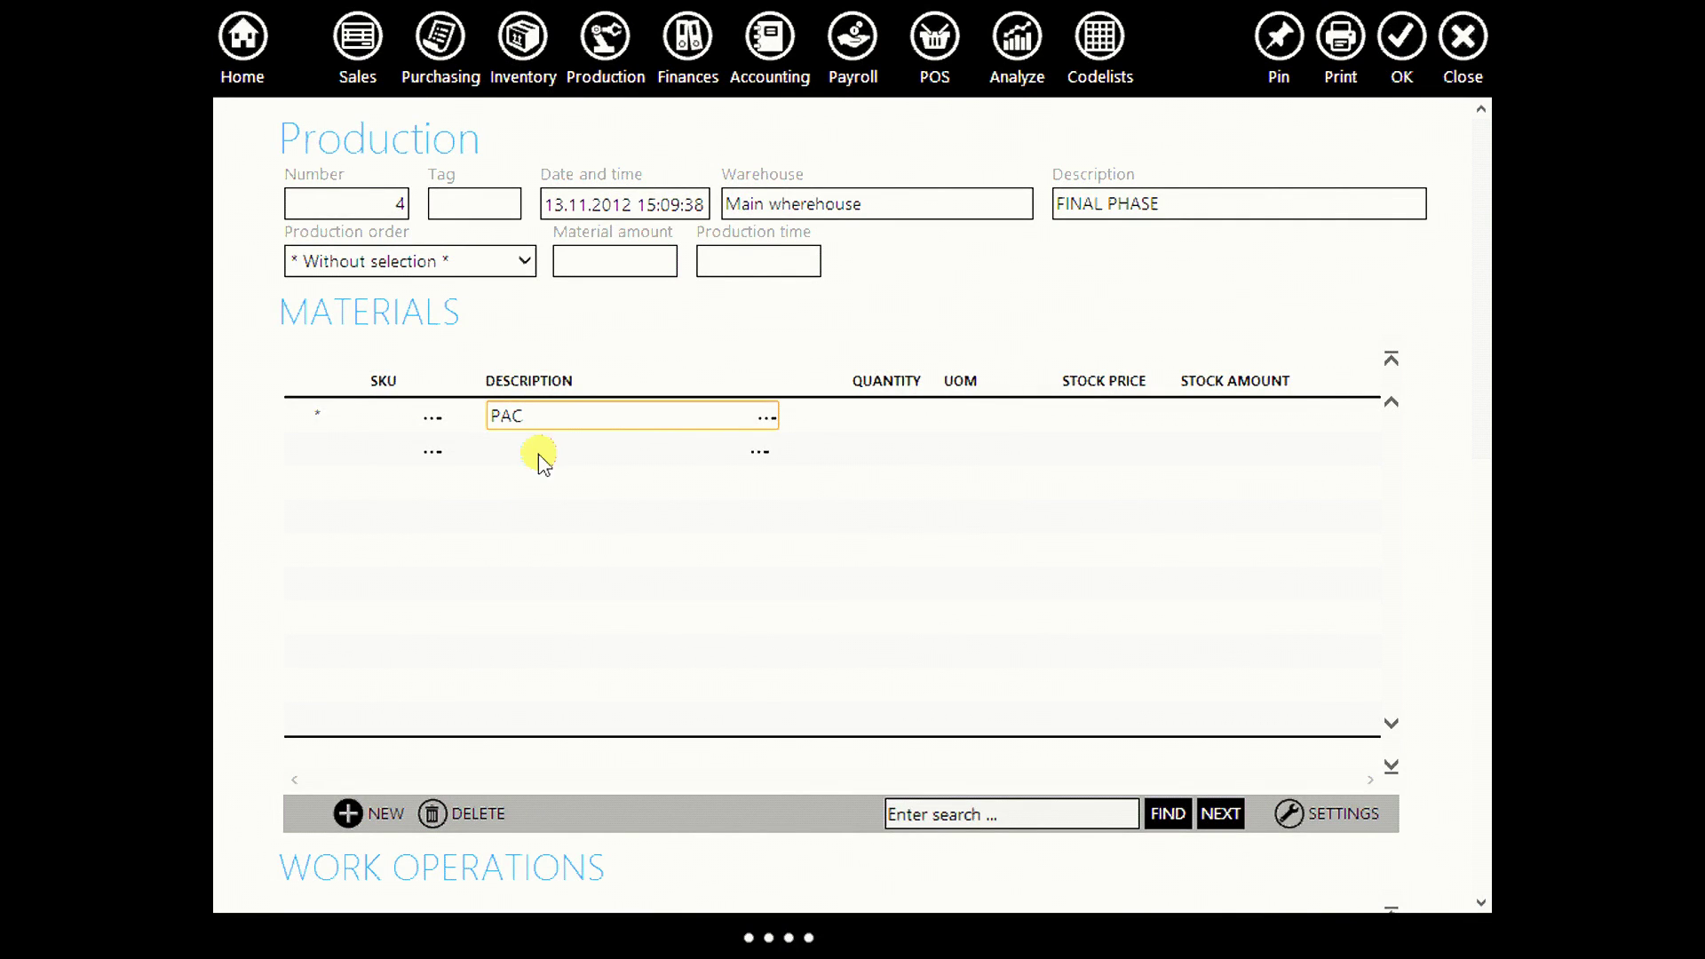
Add packing with quantity 4 as the first material of the FINAL PHASE production.
left_click(589, 448)
left_click(848, 416)
type("4")
key("Return")
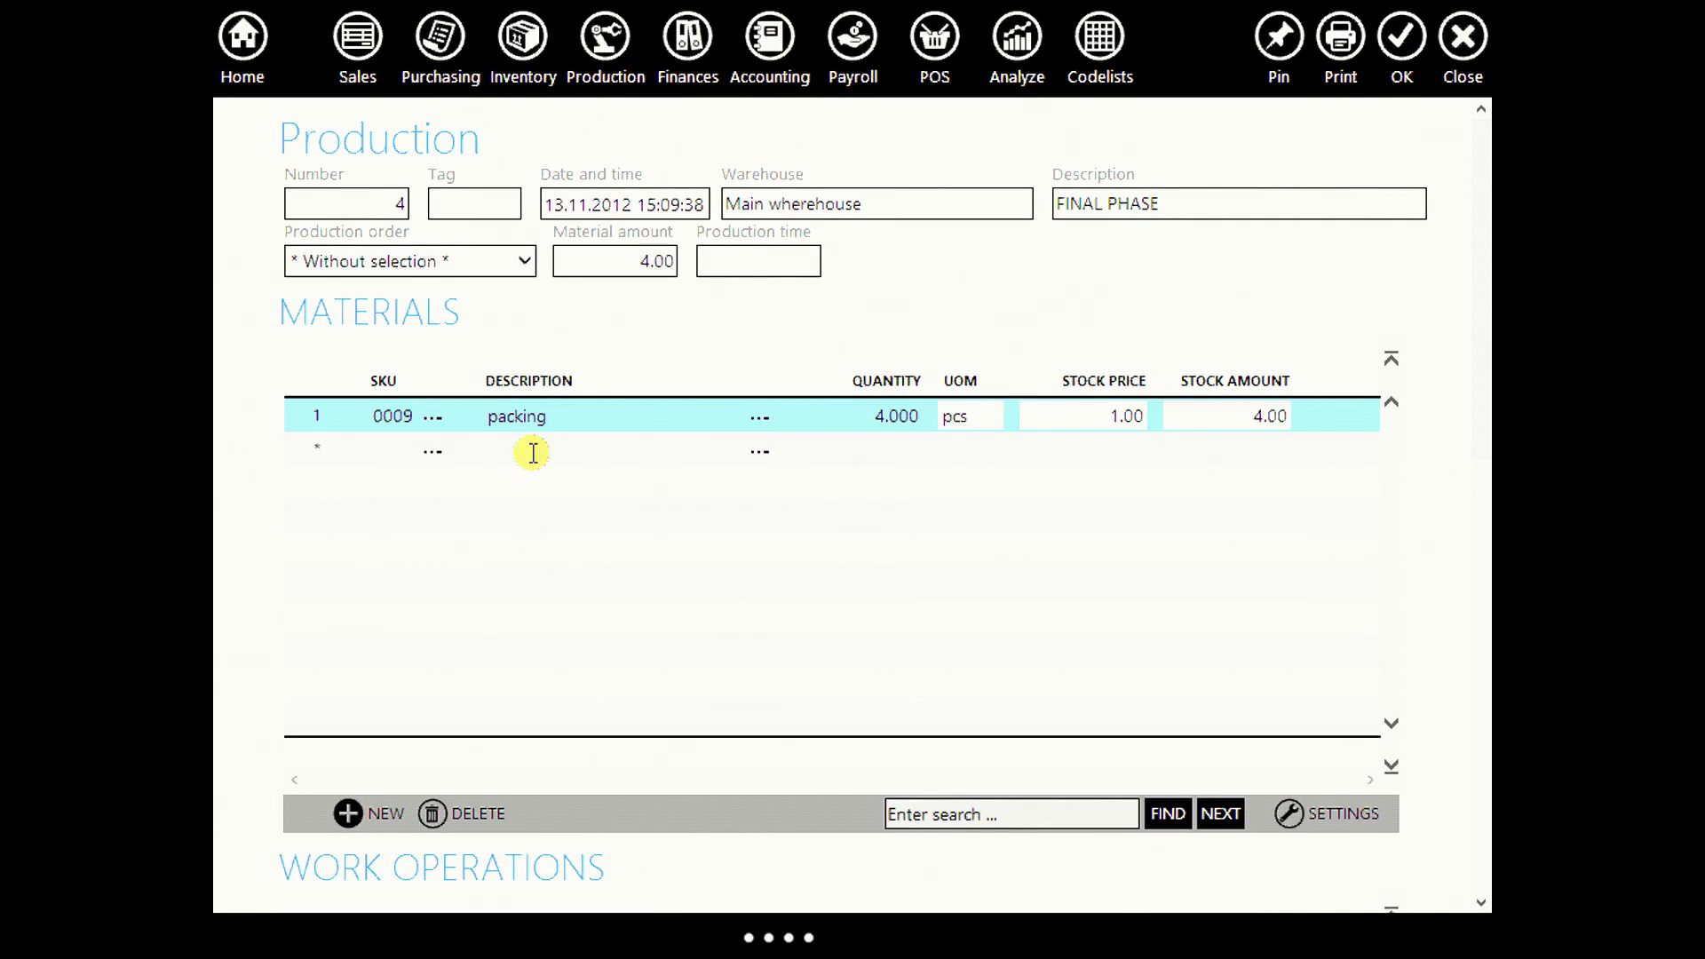
Add screw fi 12 with quantity 16 to the materials of the FINAL PHASE production.
left_click(514, 454)
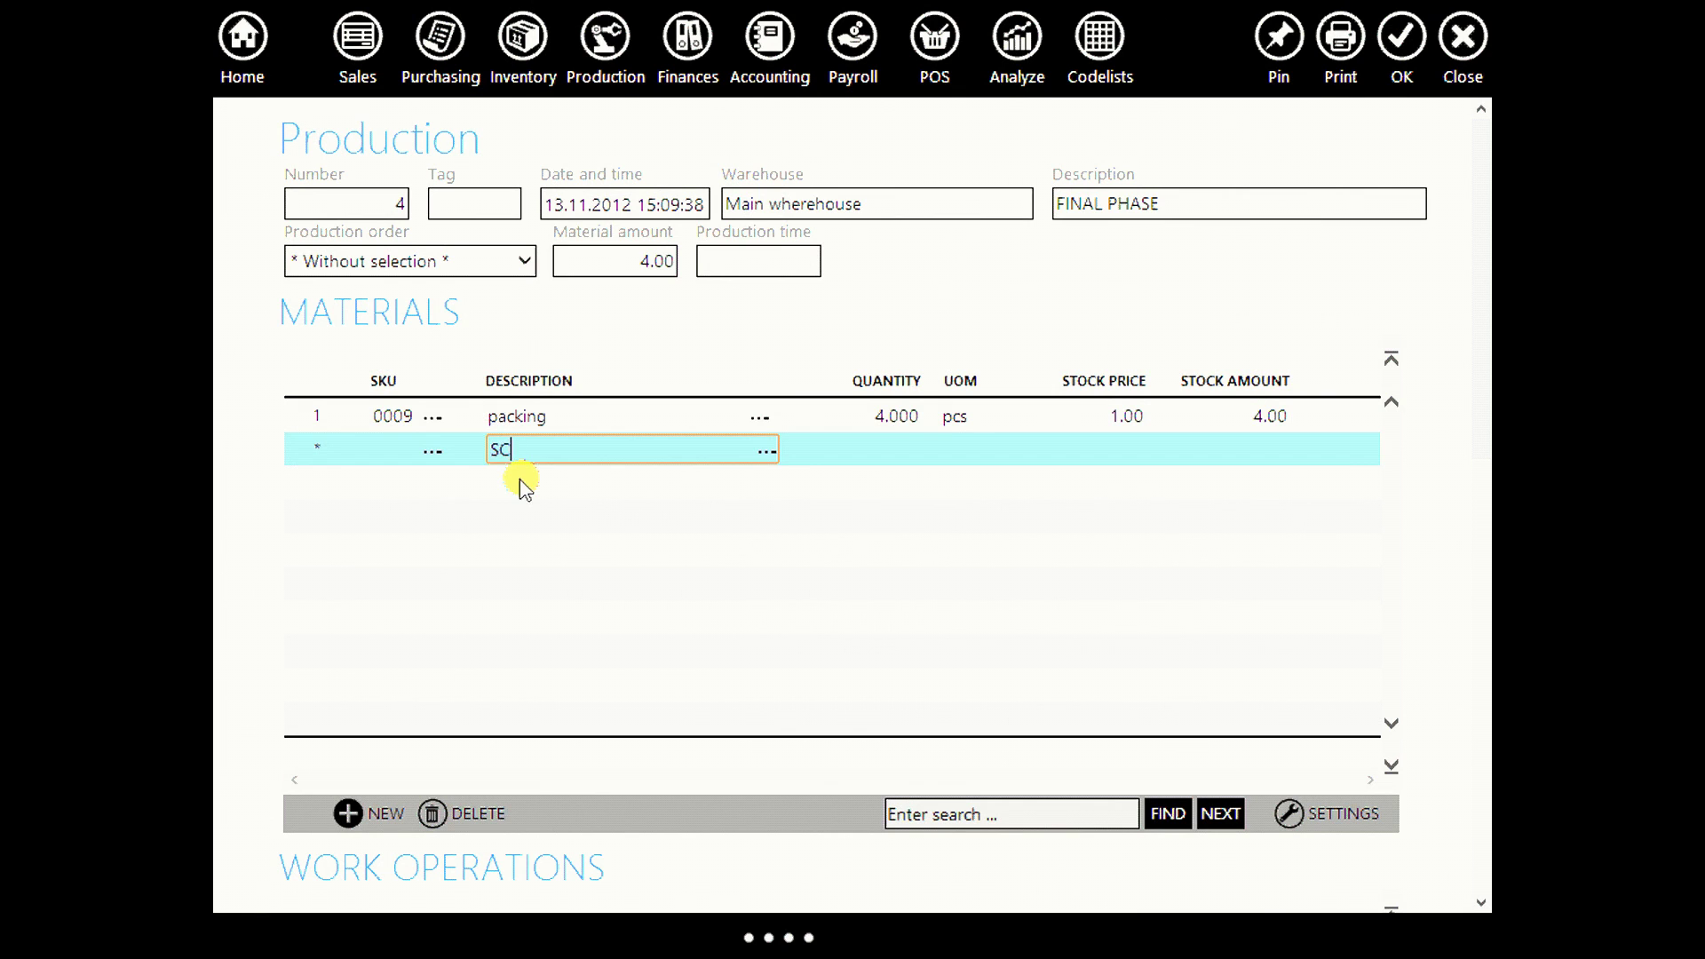
left_click(579, 484)
left_click(866, 449)
type("16")
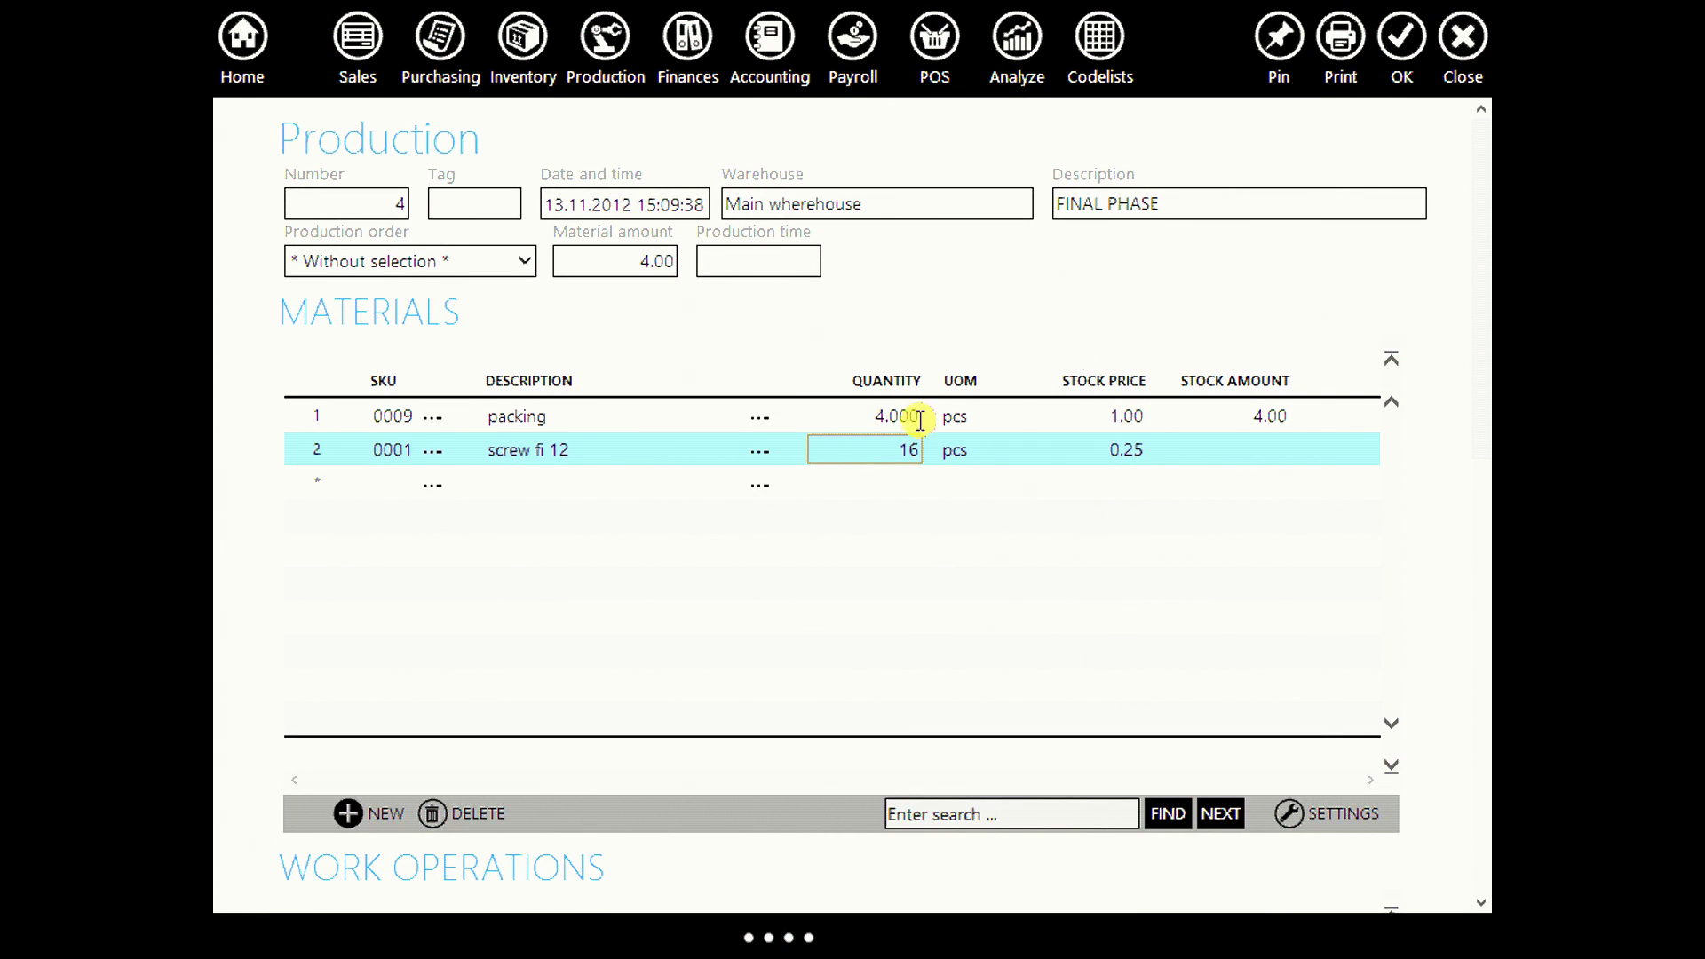
key("Return")
Add plastics with quantity 24 to the materials of the FINAL PHASE production.
left_click(533, 484)
type("PLA")
left_click(590, 519)
key("Tab")
type("24")
key("Return")
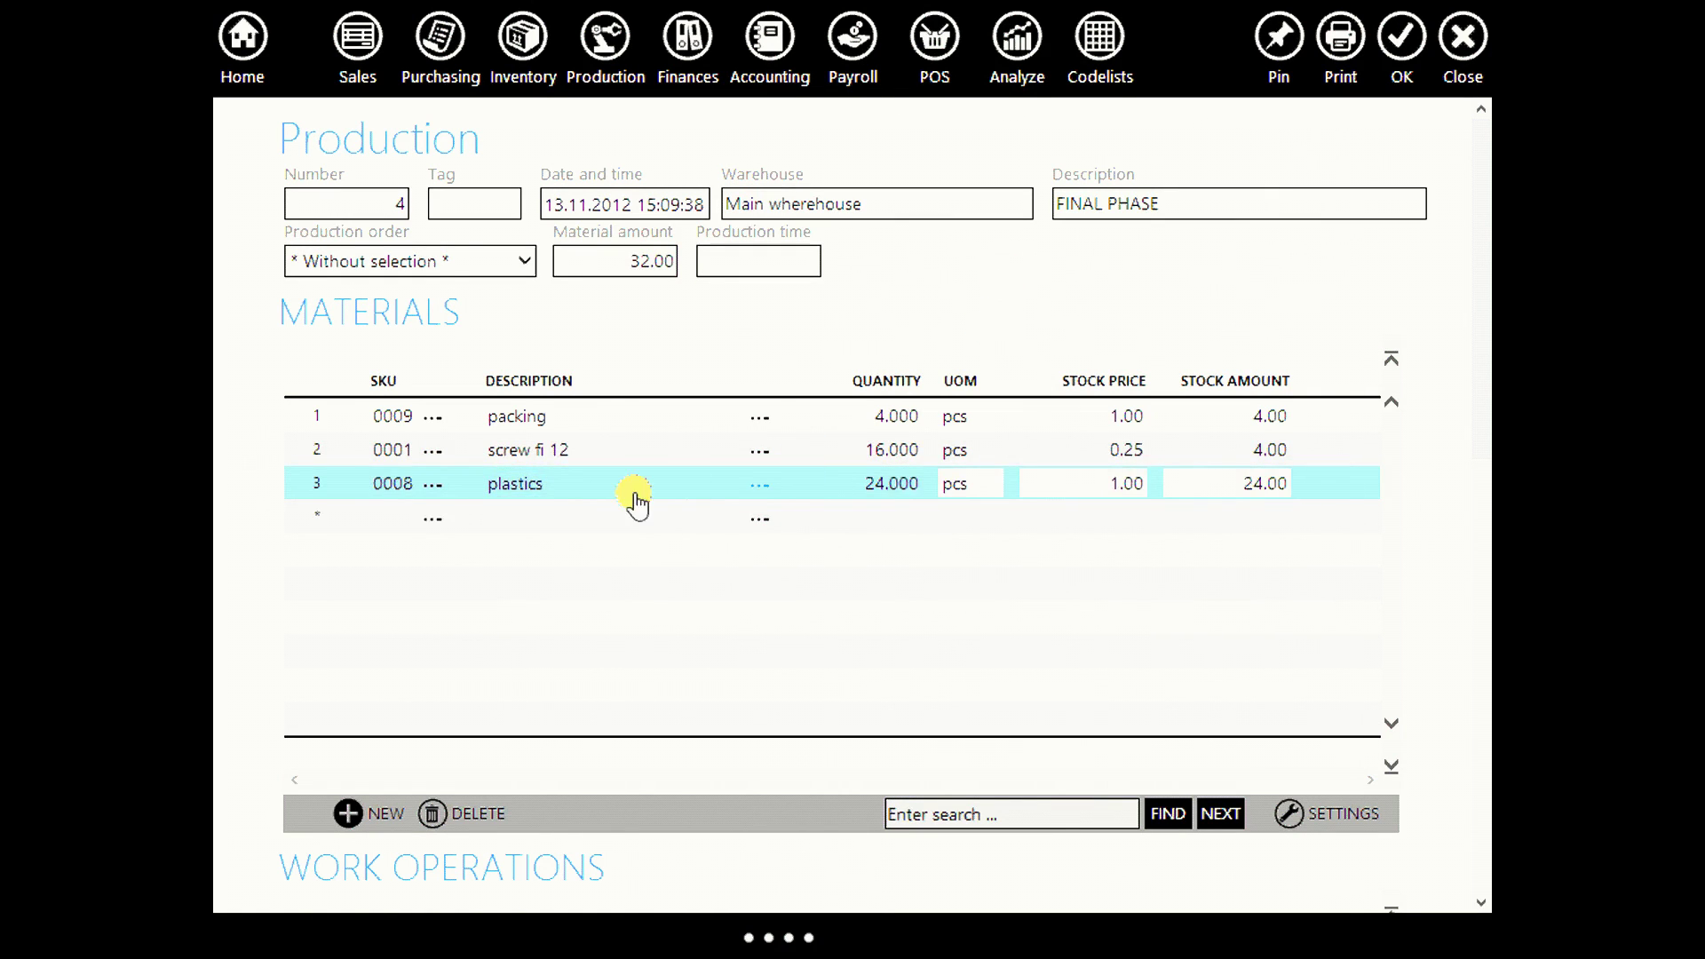
Add CHAIR SEAT and another item starting with "CH" to the materials and save the FINAL PHASE document.
left_click(520, 518)
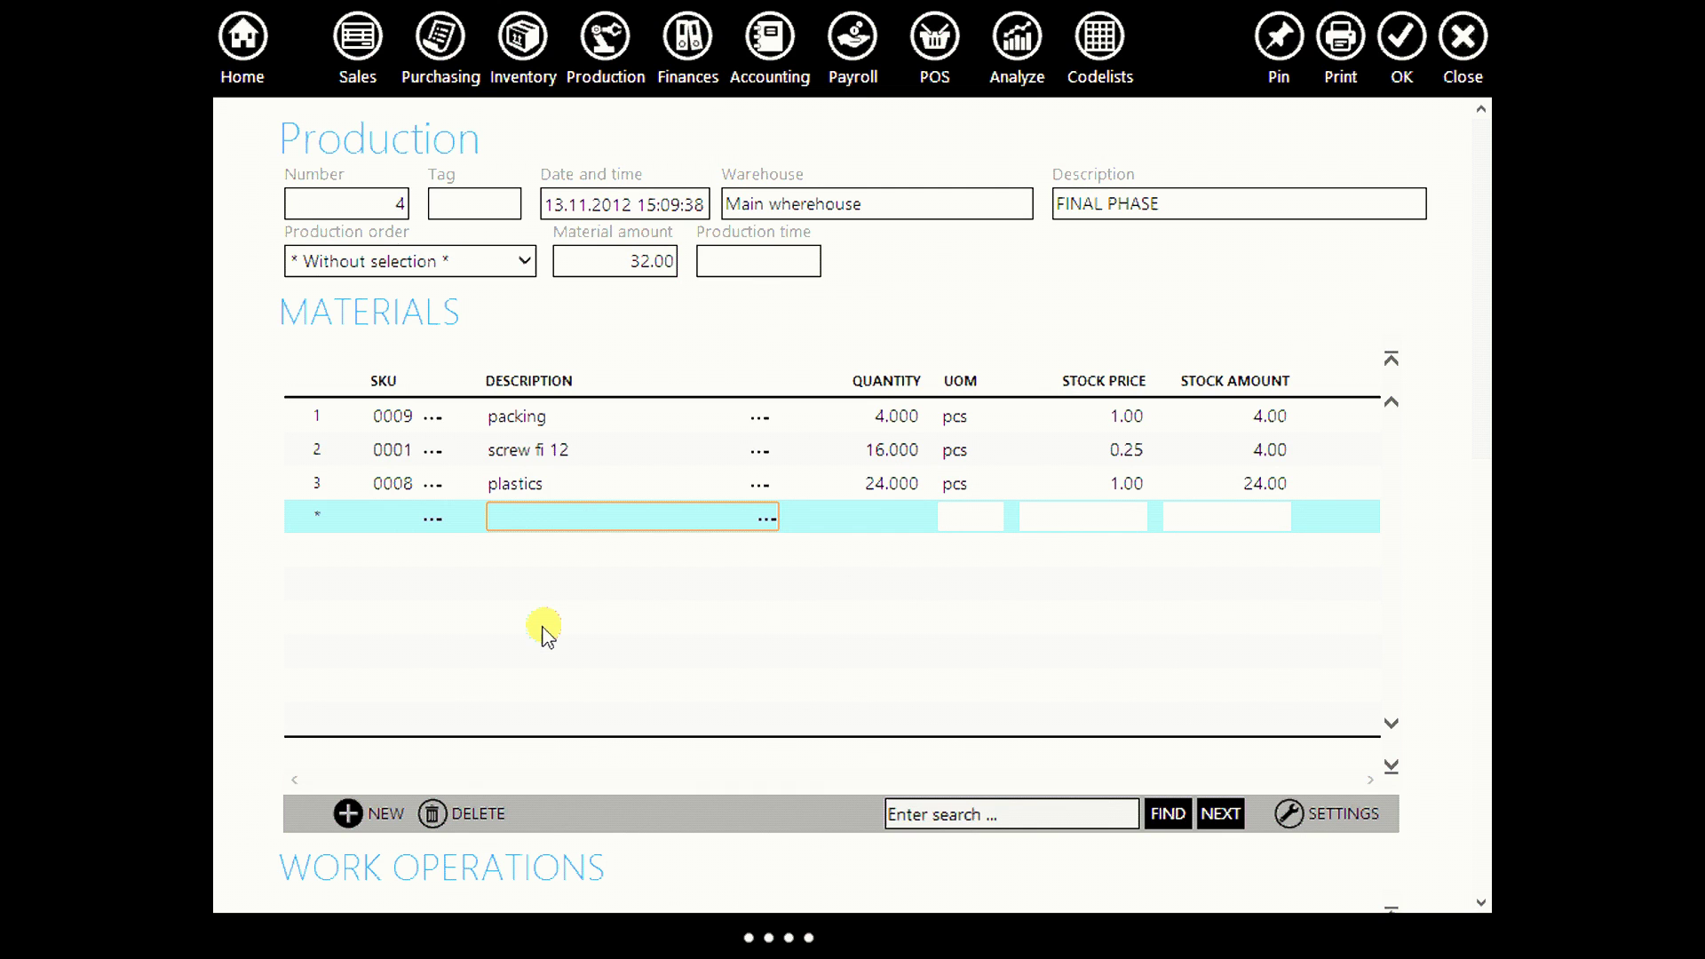
left_click(569, 577)
left_click(521, 551)
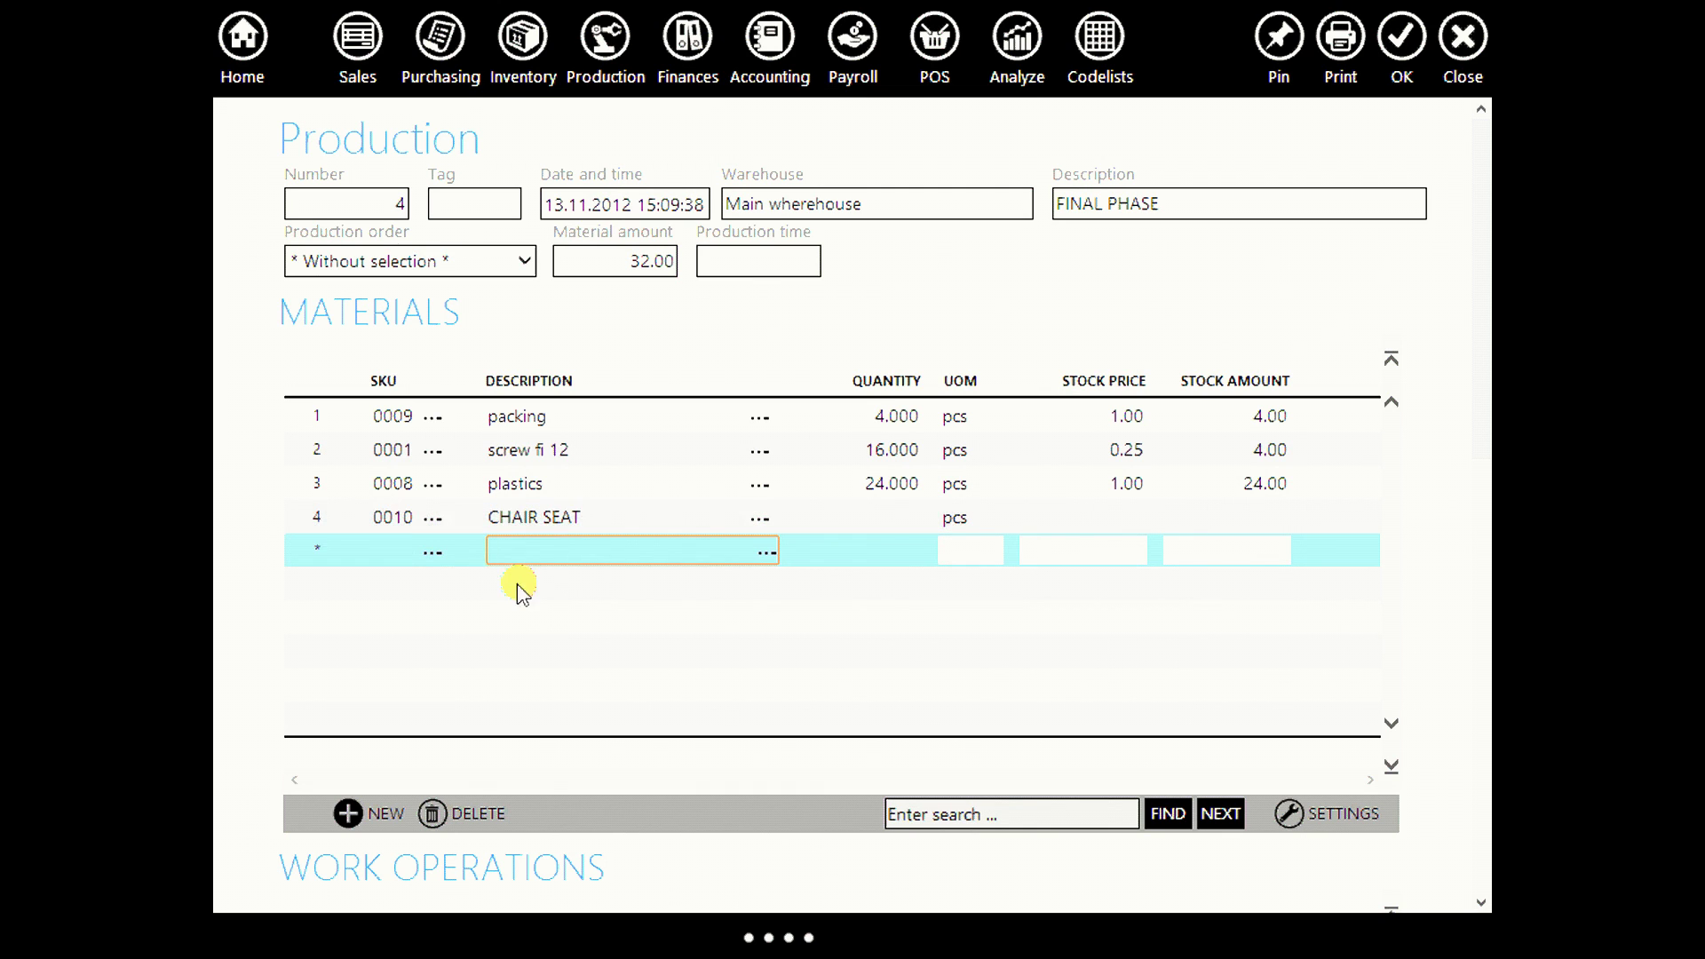
type("CH")
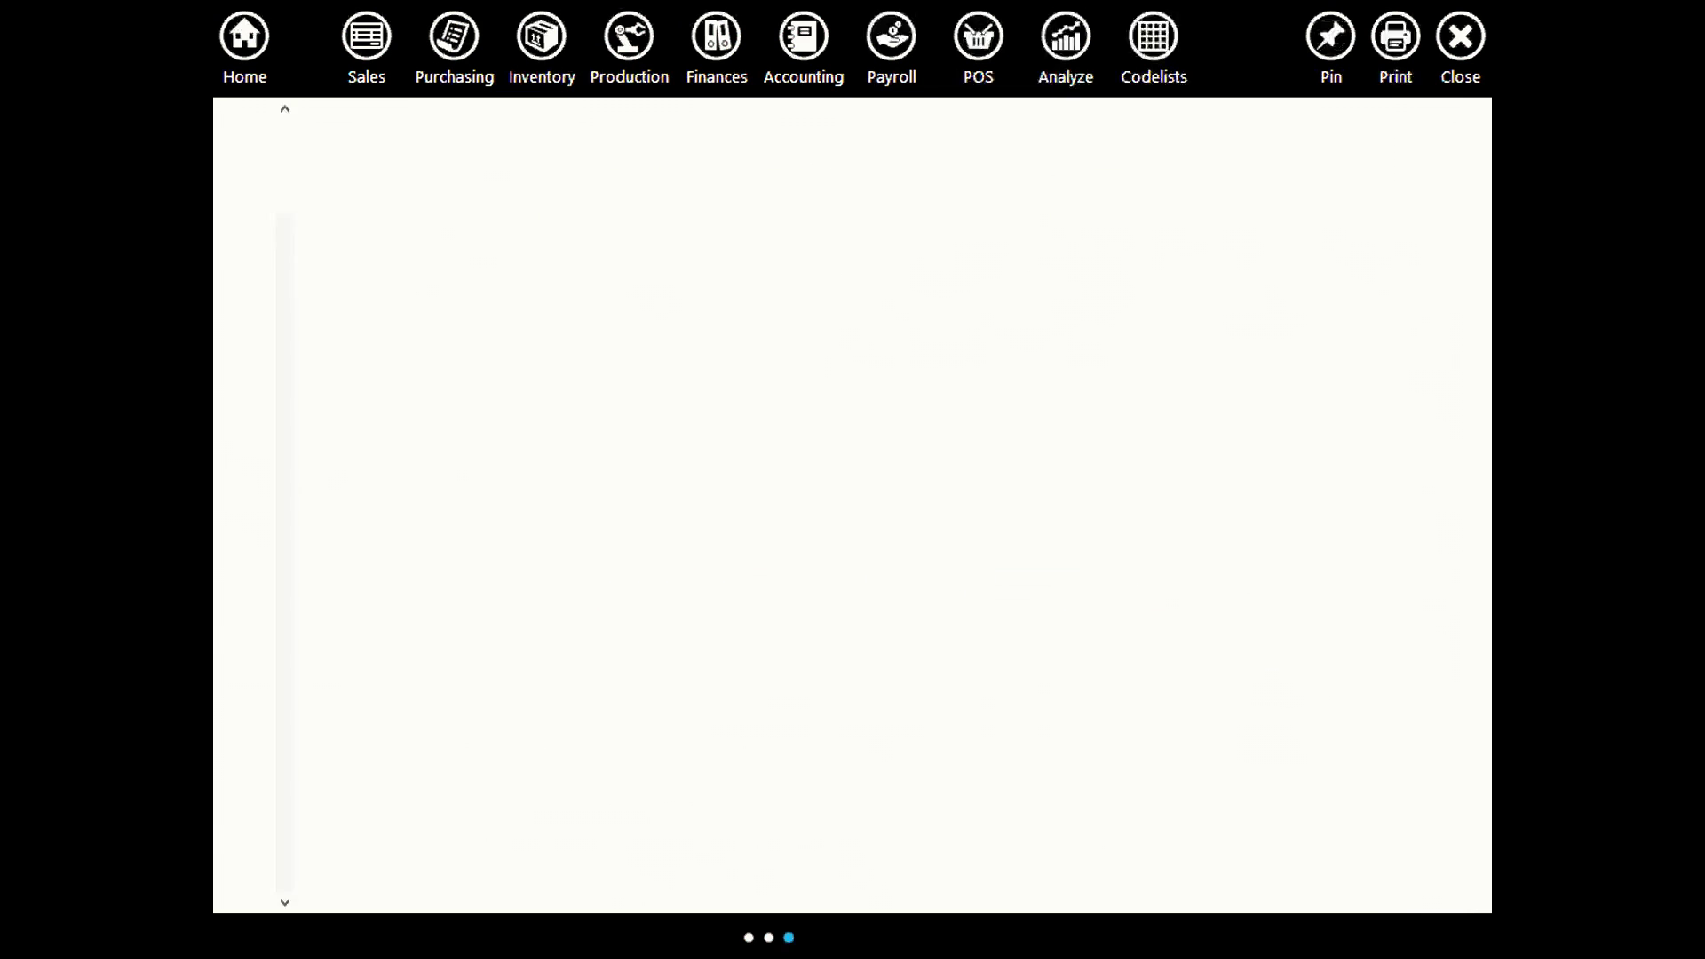
Open the inventory and stock list and examine the quantities and stock prices after the final phase.
left_click(542, 40)
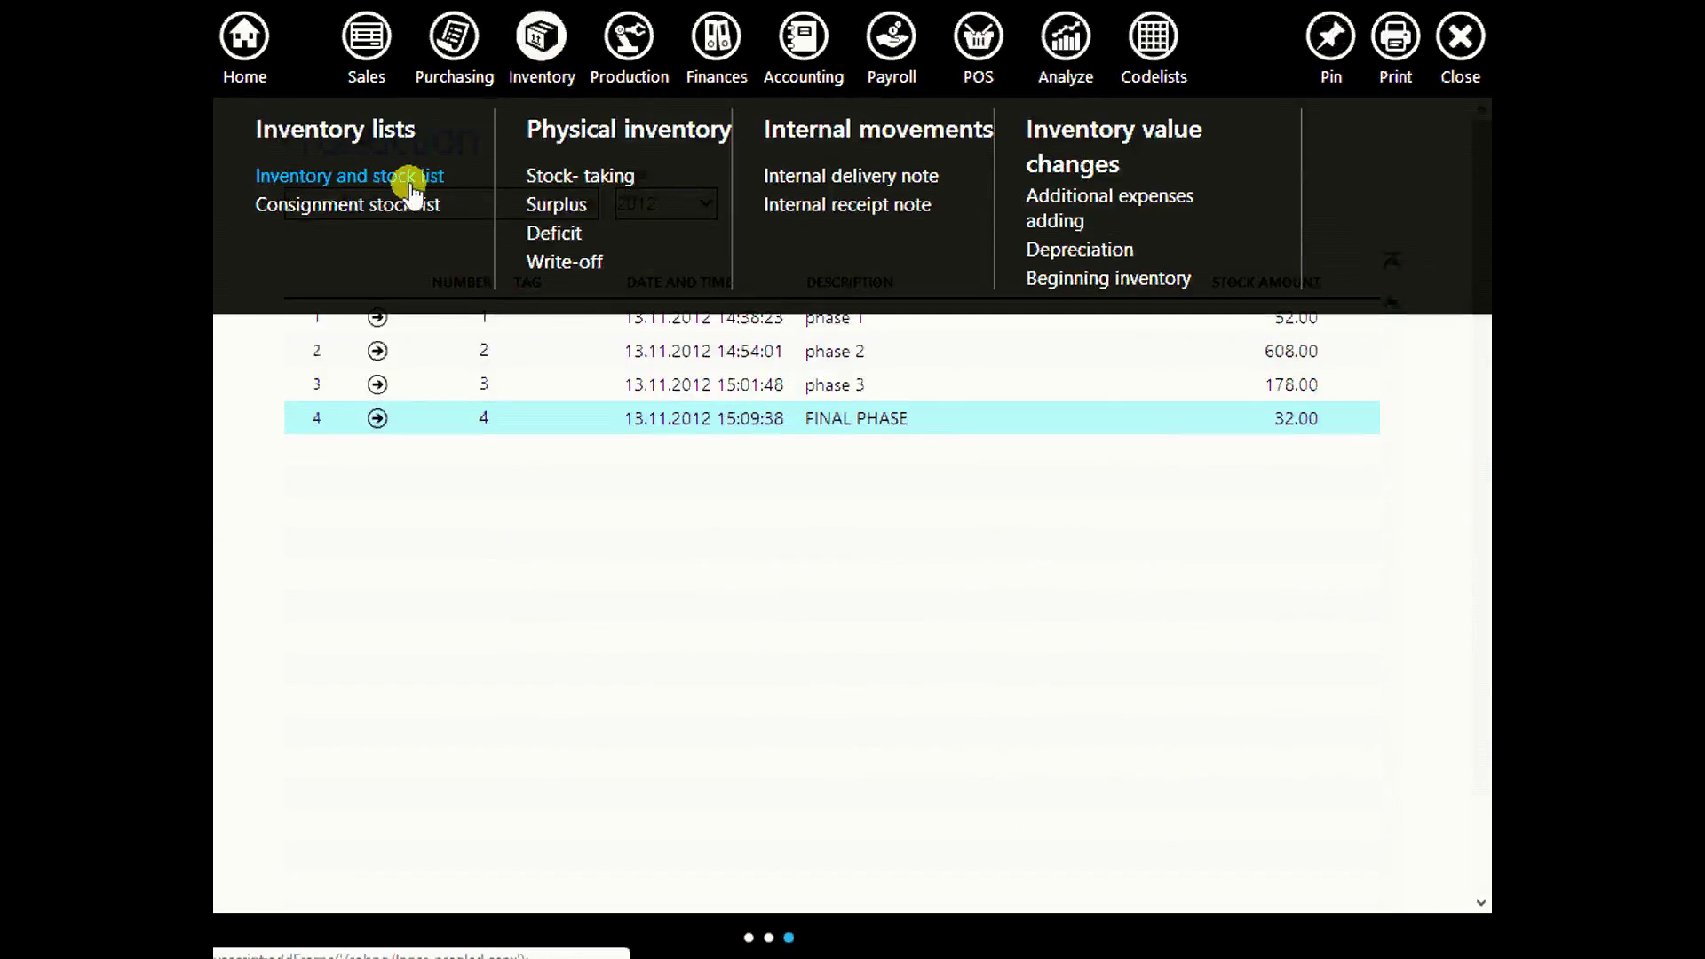
left_click(405, 177)
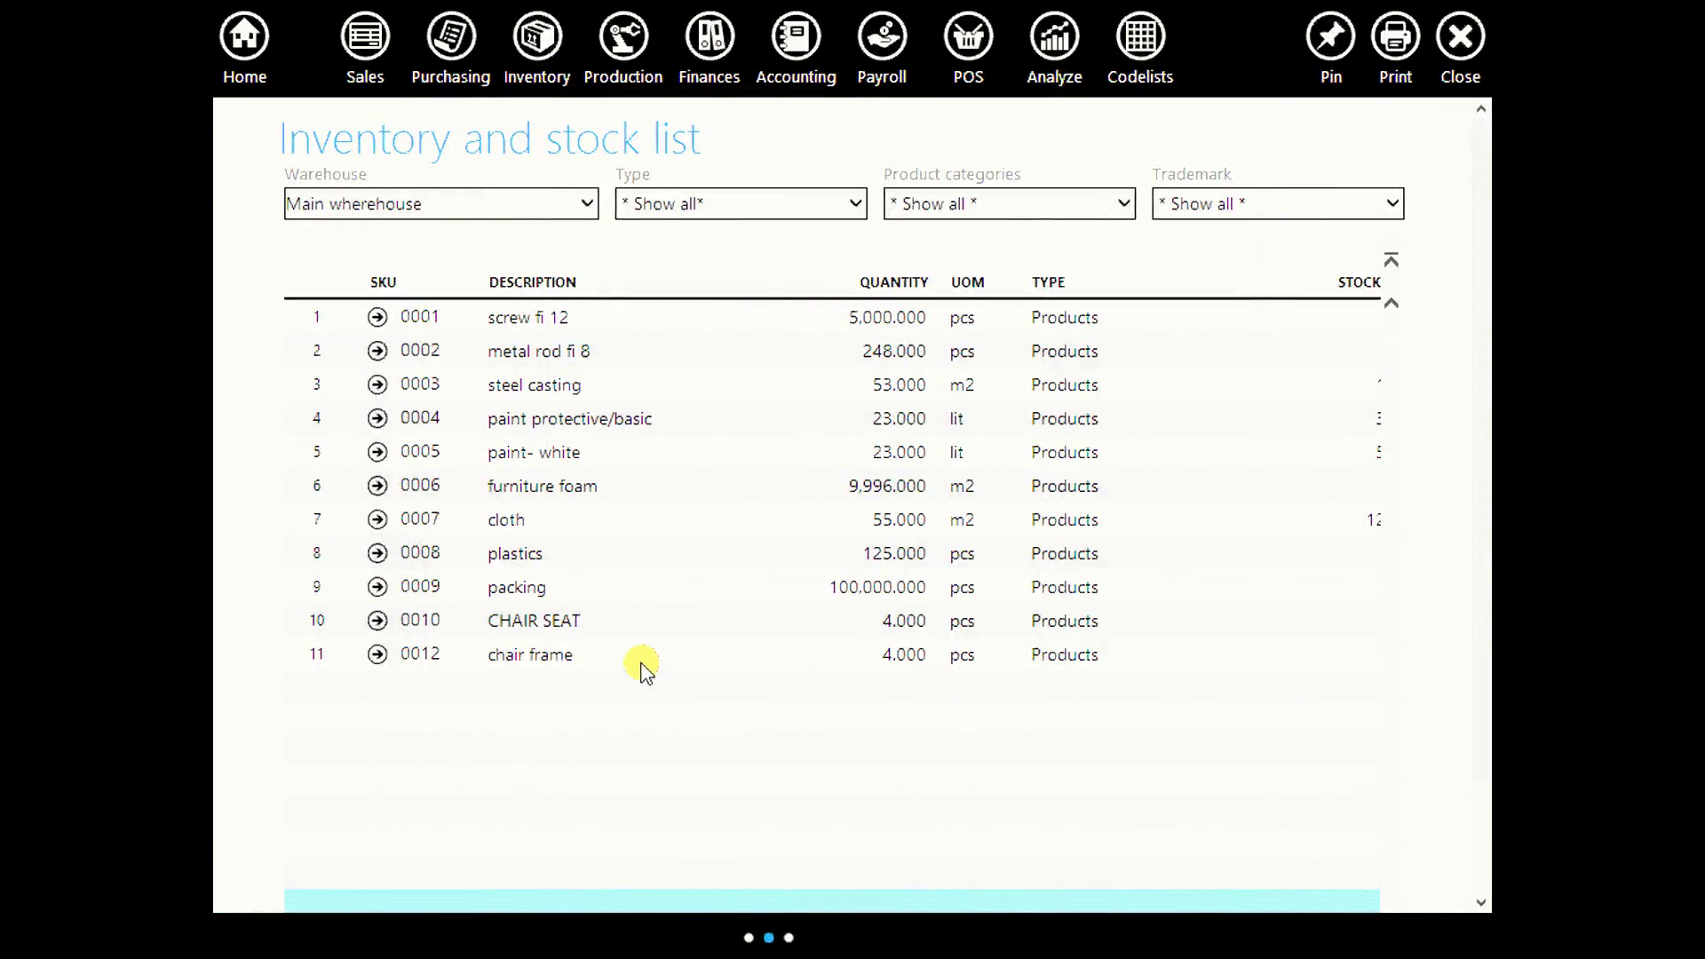
scroll(645, 672, "down", 2)
left_click_drag(924, 867, 885, 857)
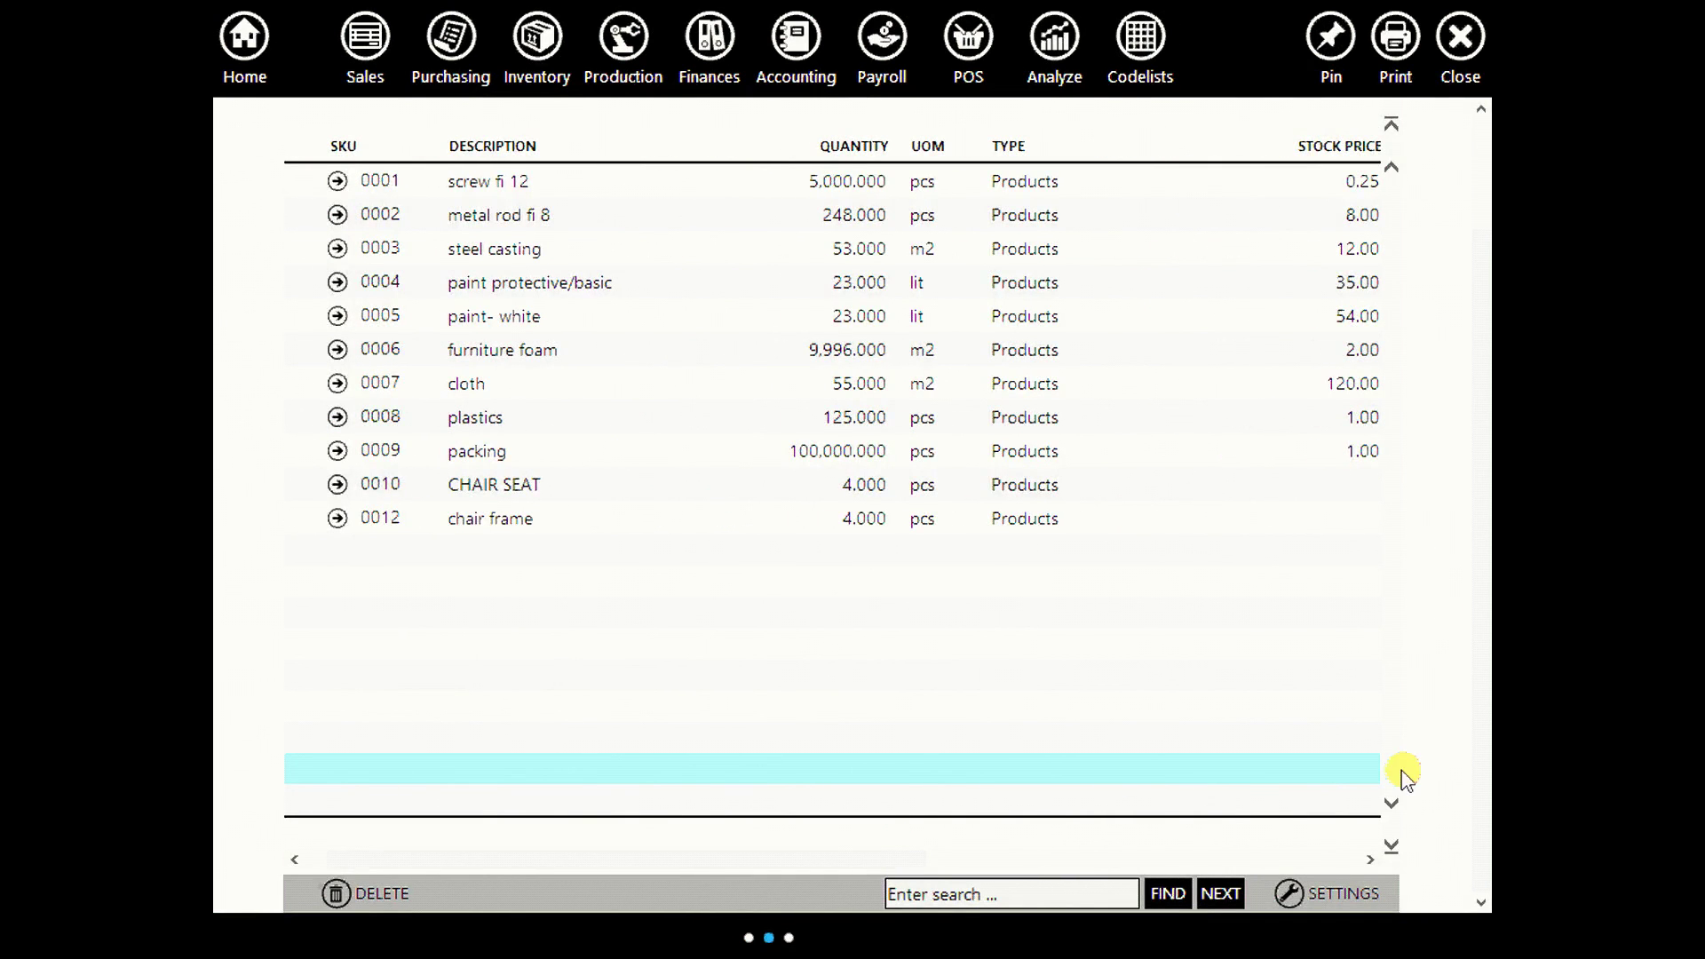
scroll(1473, 711, "up", 3)
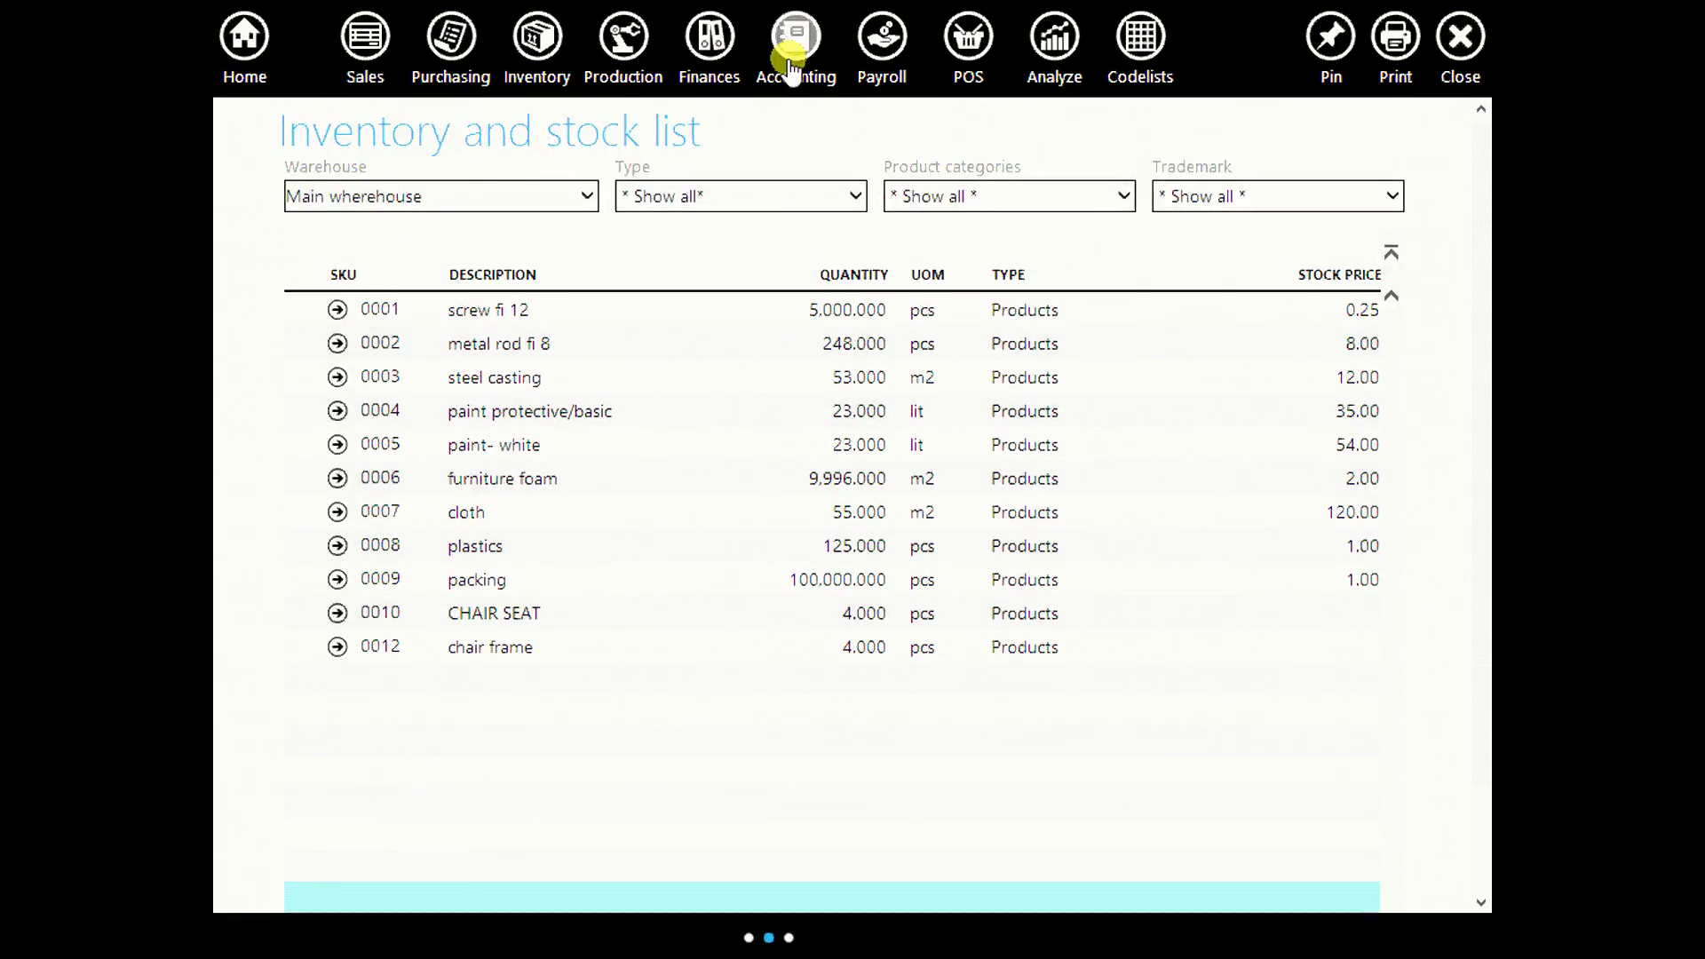
Open the 2012 journal vouchers to check the postings made for the supplier invoices and production phases.
left_click(791, 64)
left_click(337, 204)
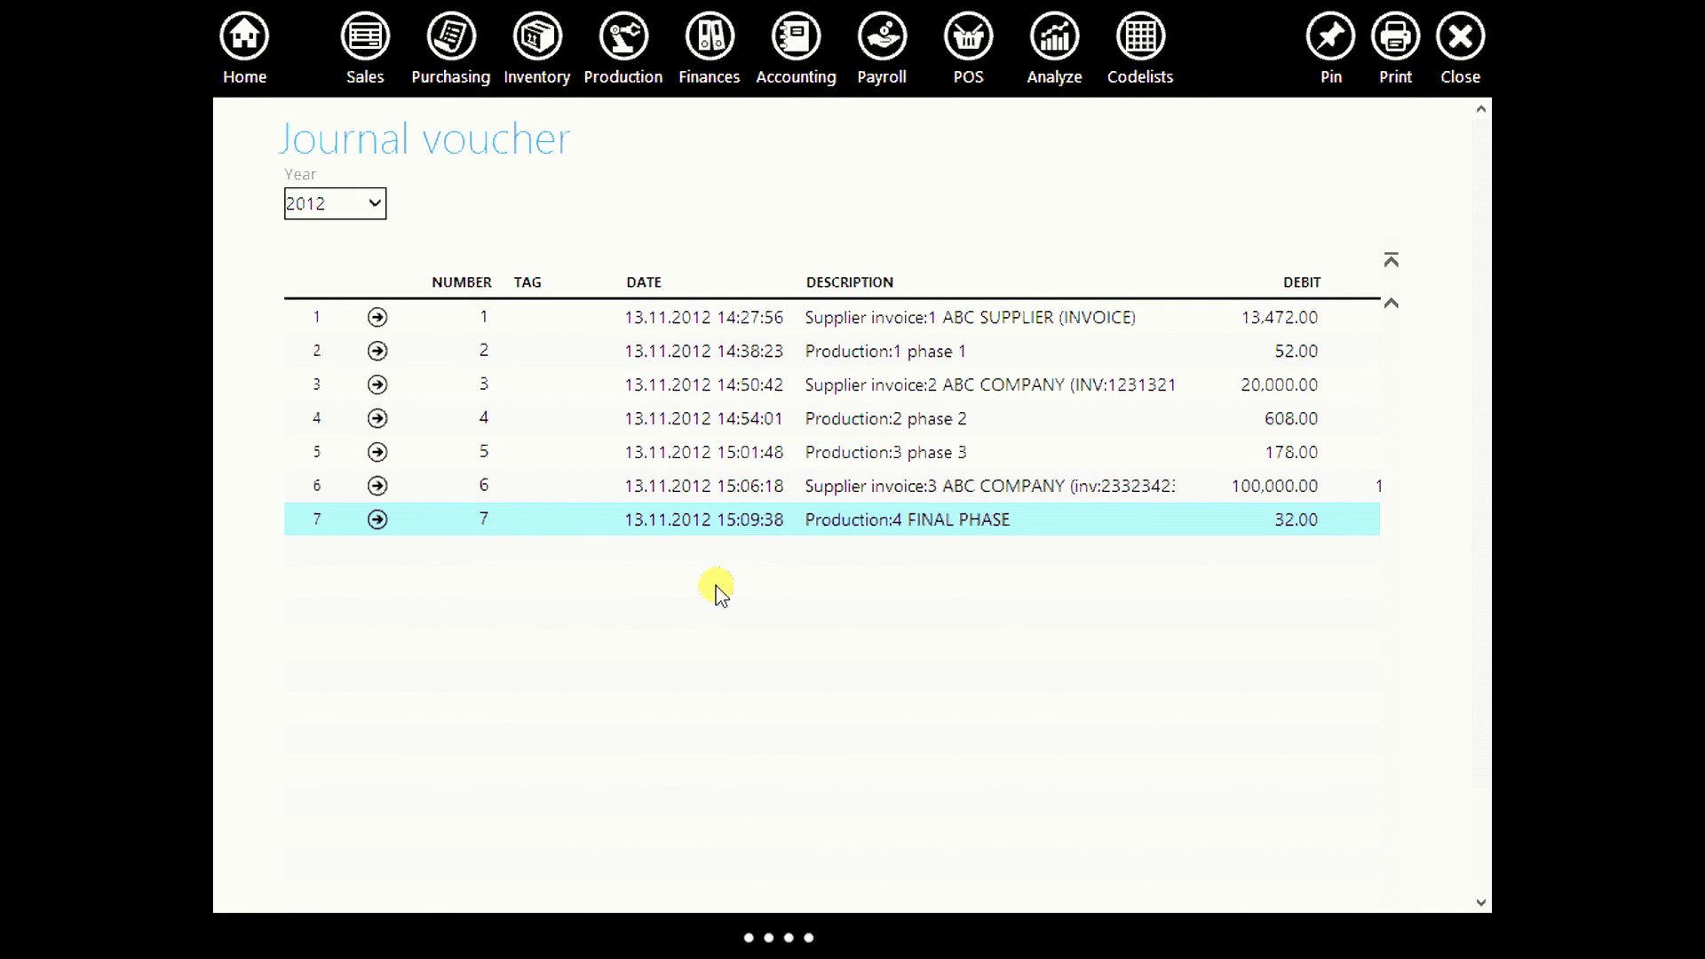
Start a new sales invoice from the Main wherehouse with ABC COMPANY as the partner.
left_click(367, 32)
left_click(498, 198)
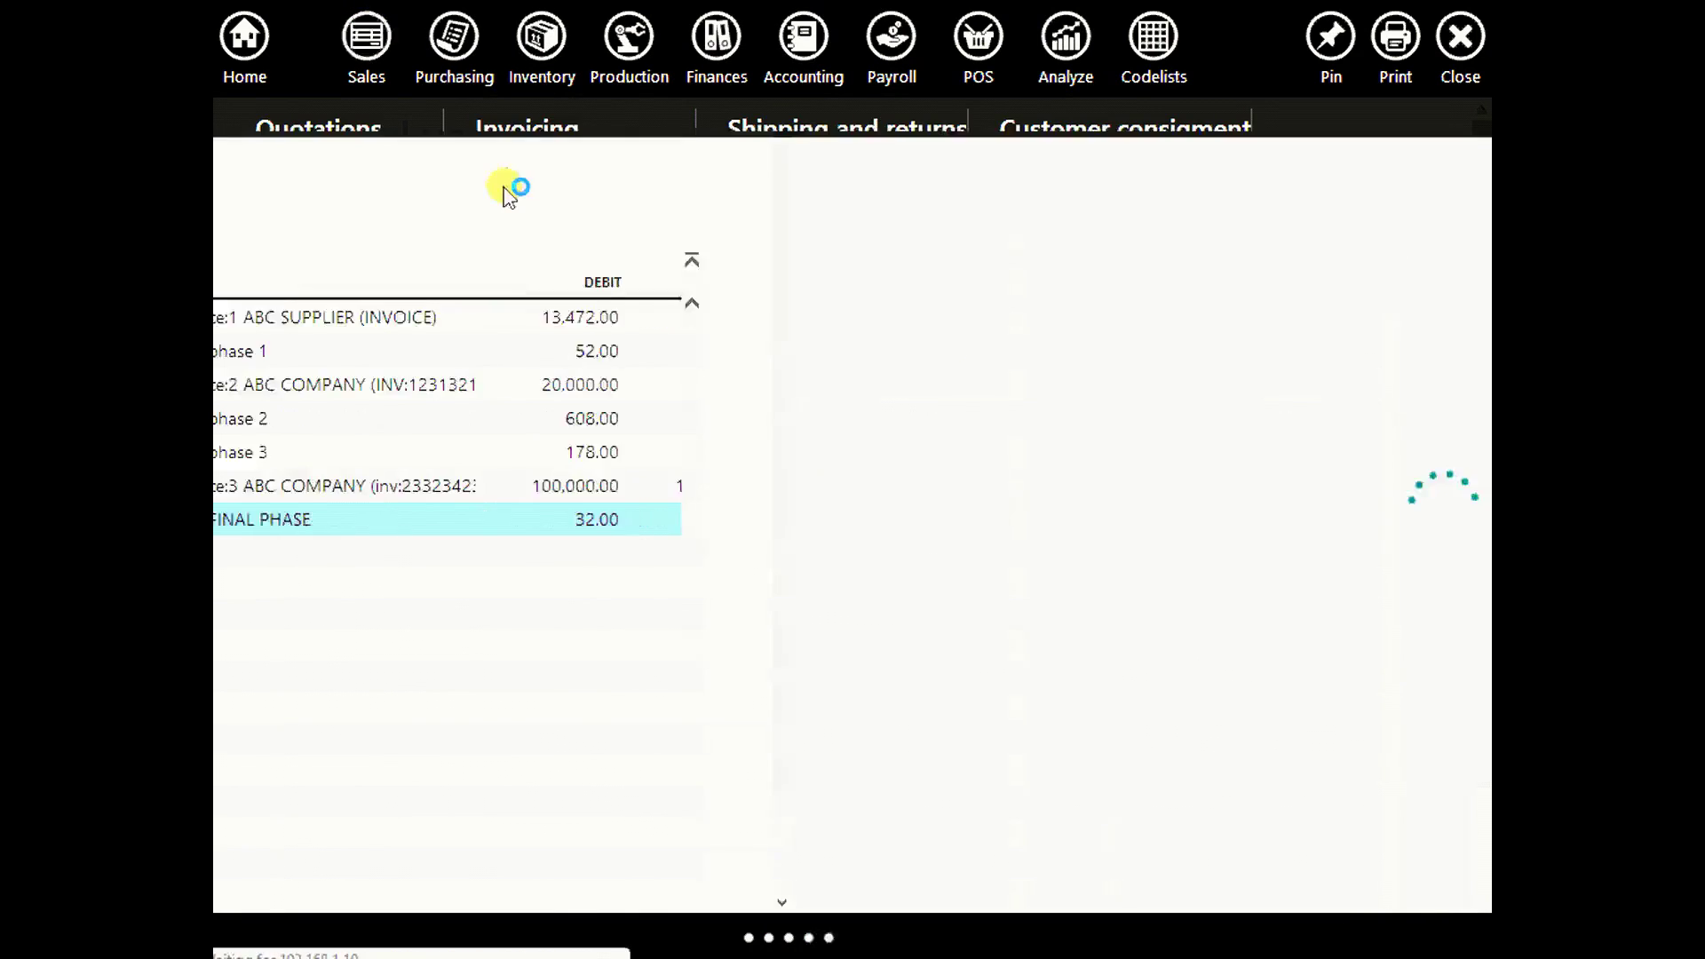
left_click(354, 691)
left_click(366, 611)
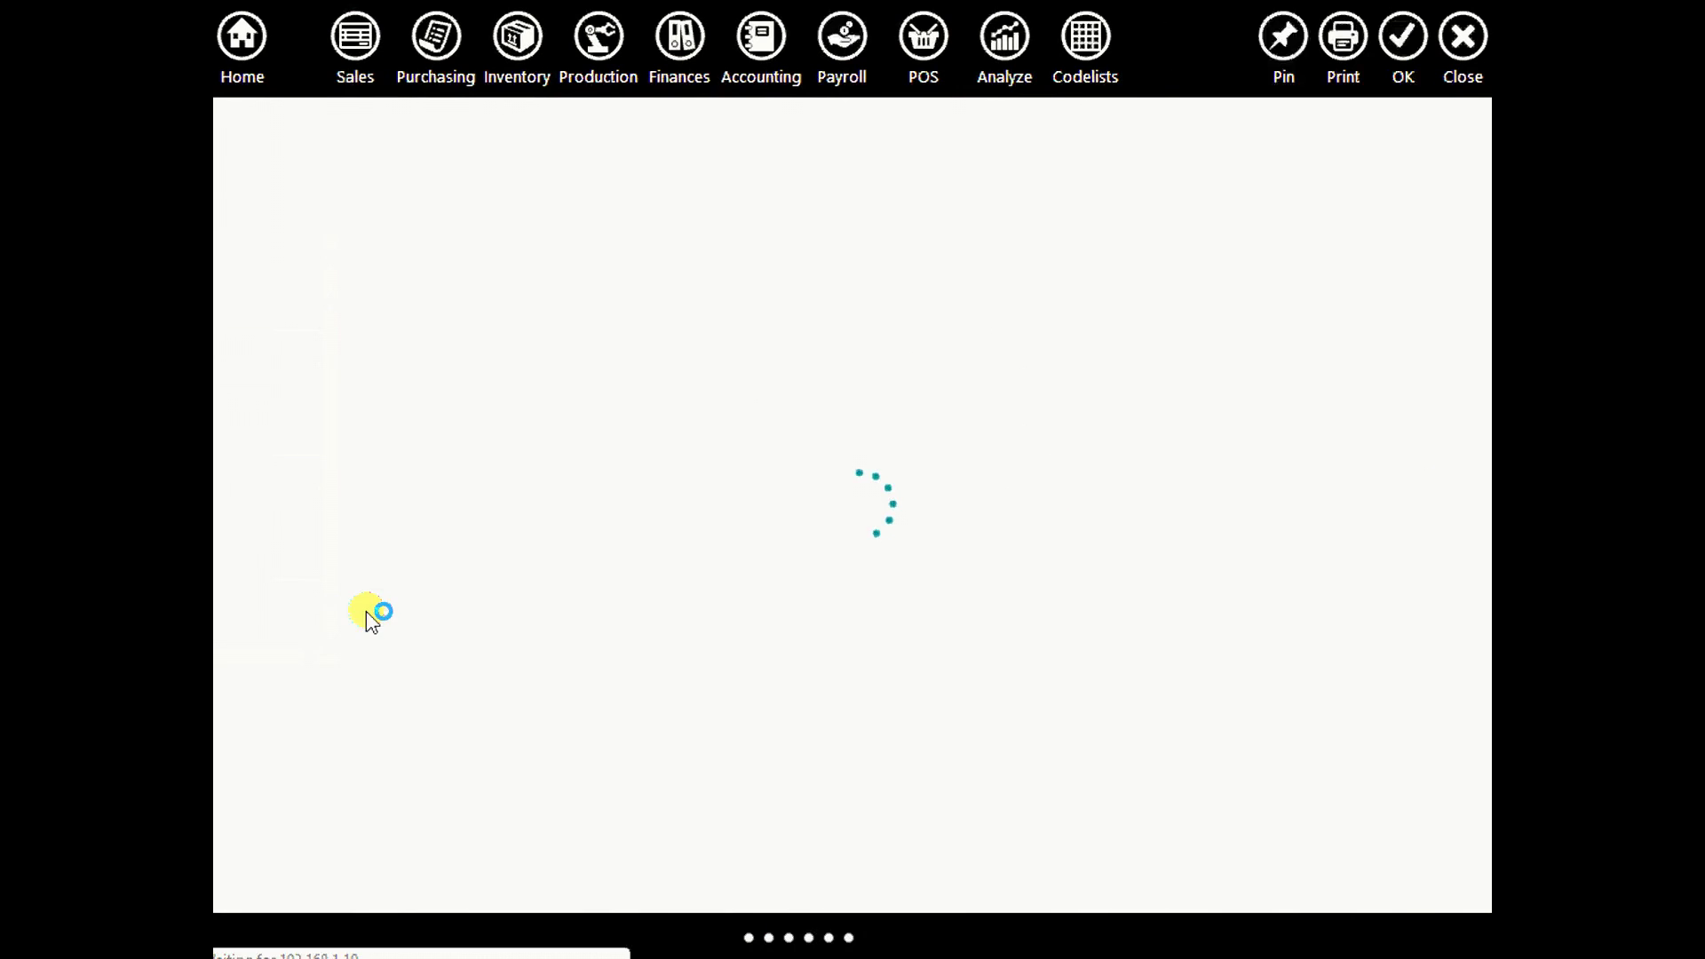
left_click(502, 266)
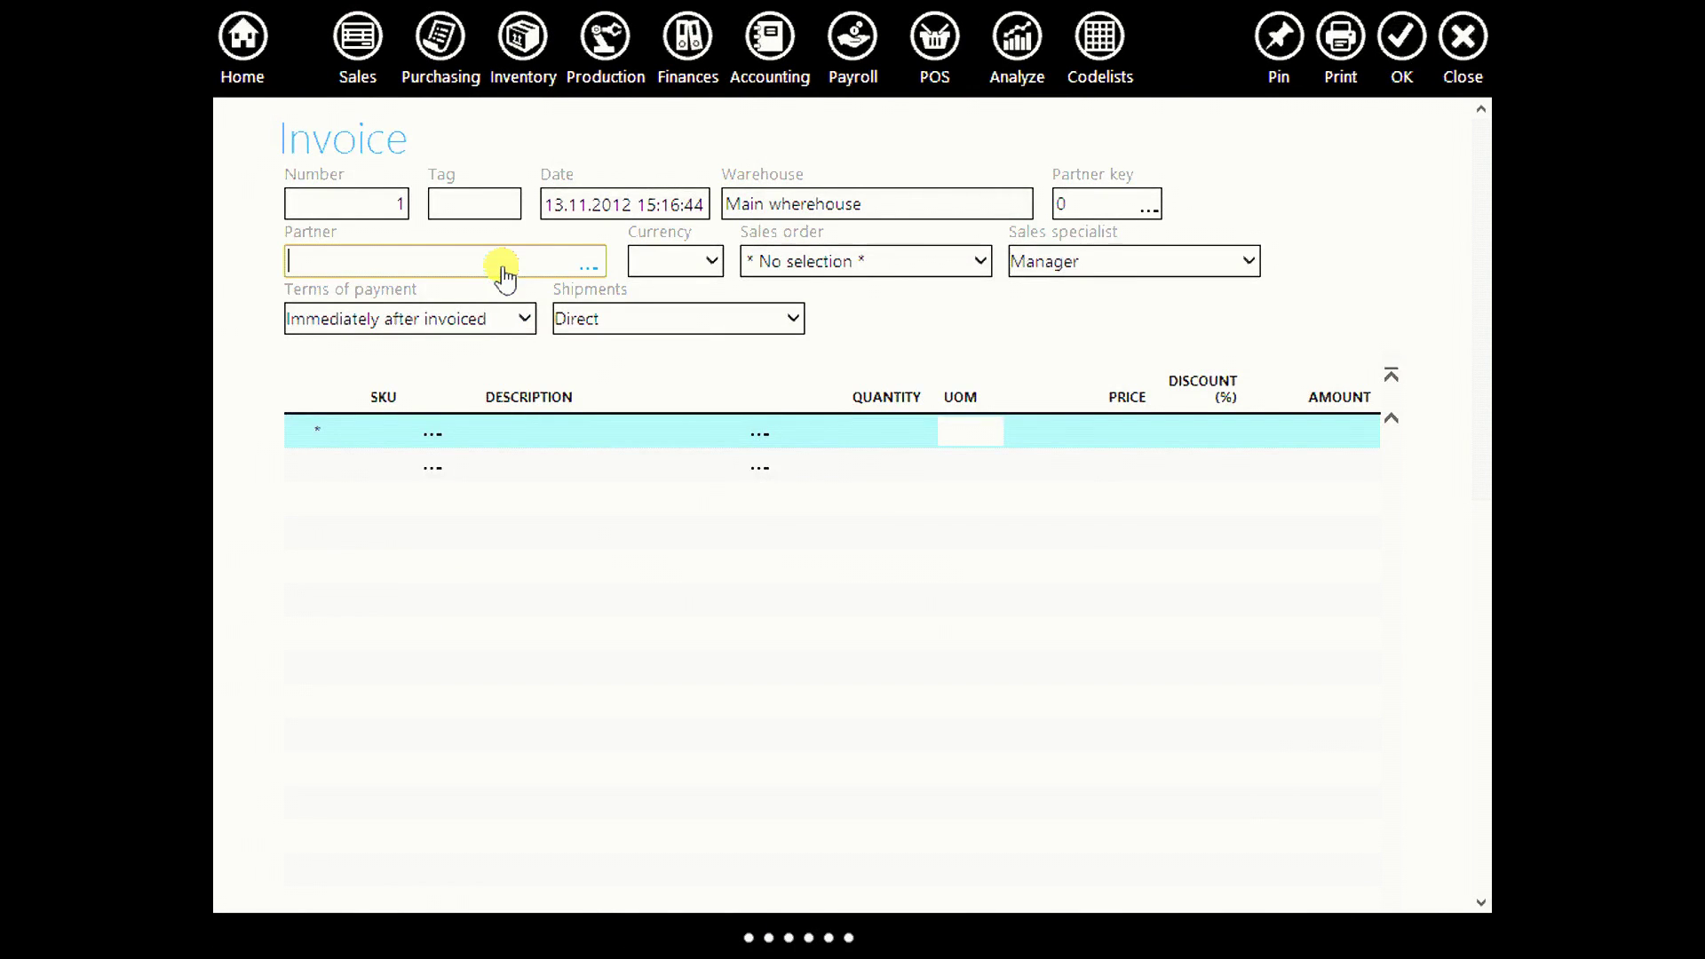
type("ABC")
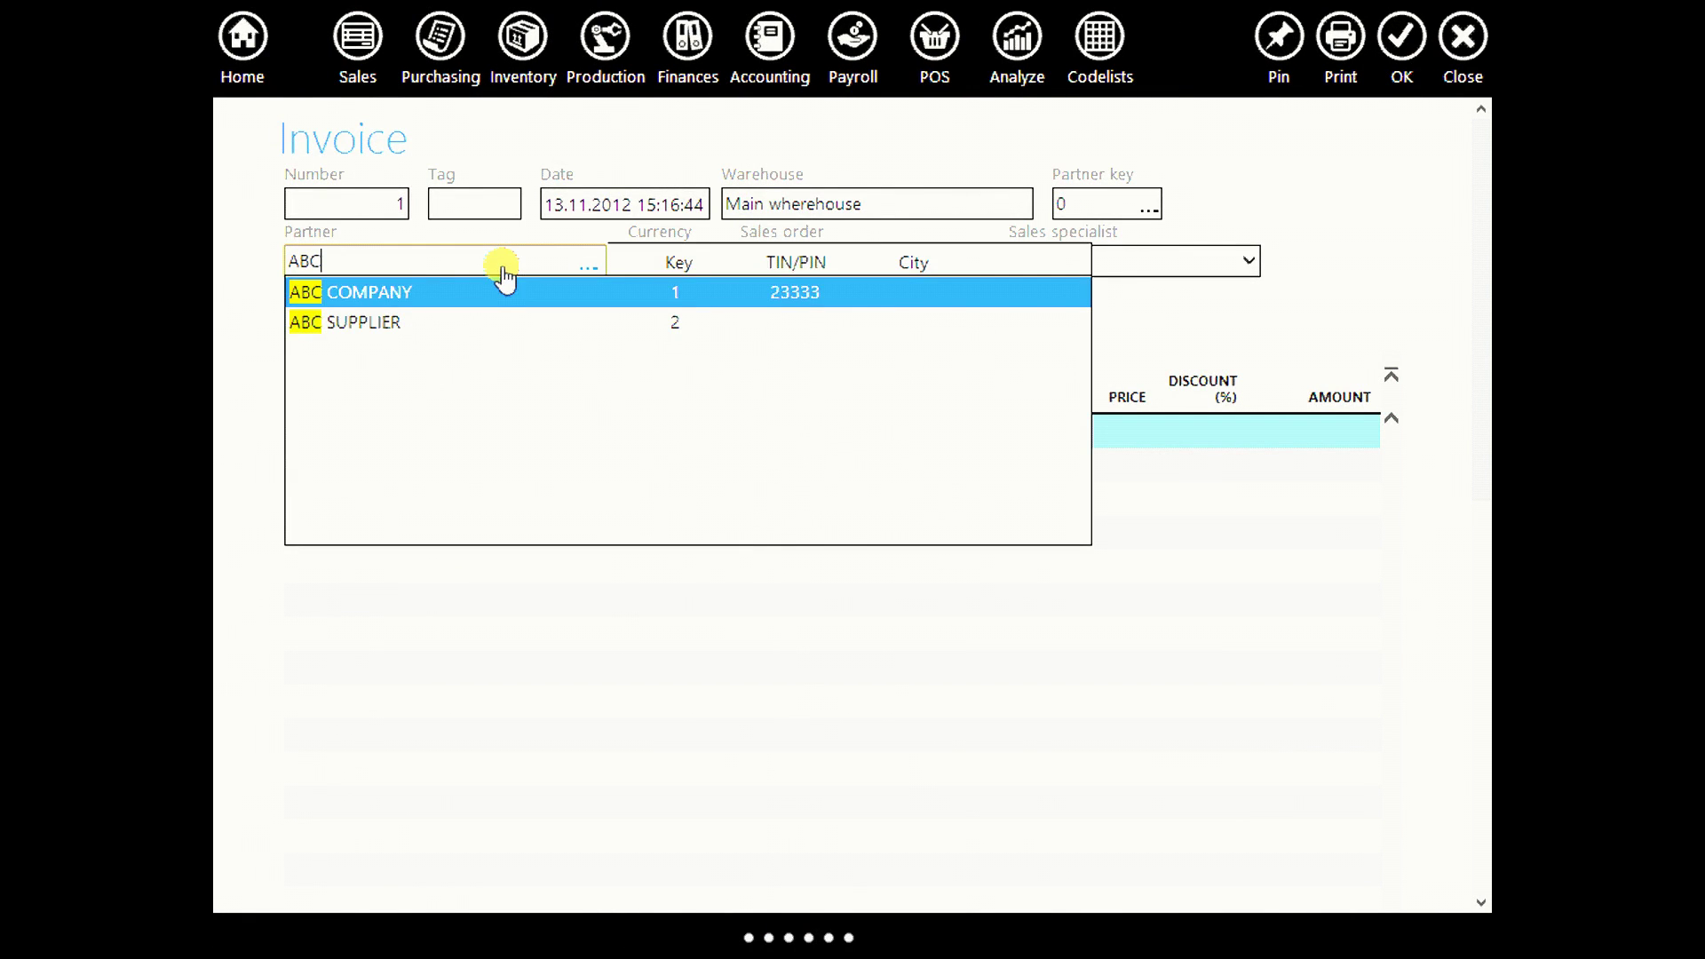
left_click(489, 286)
Add CHAIR with quantity 2 and price 250 to the invoice and save it.
left_click(571, 437)
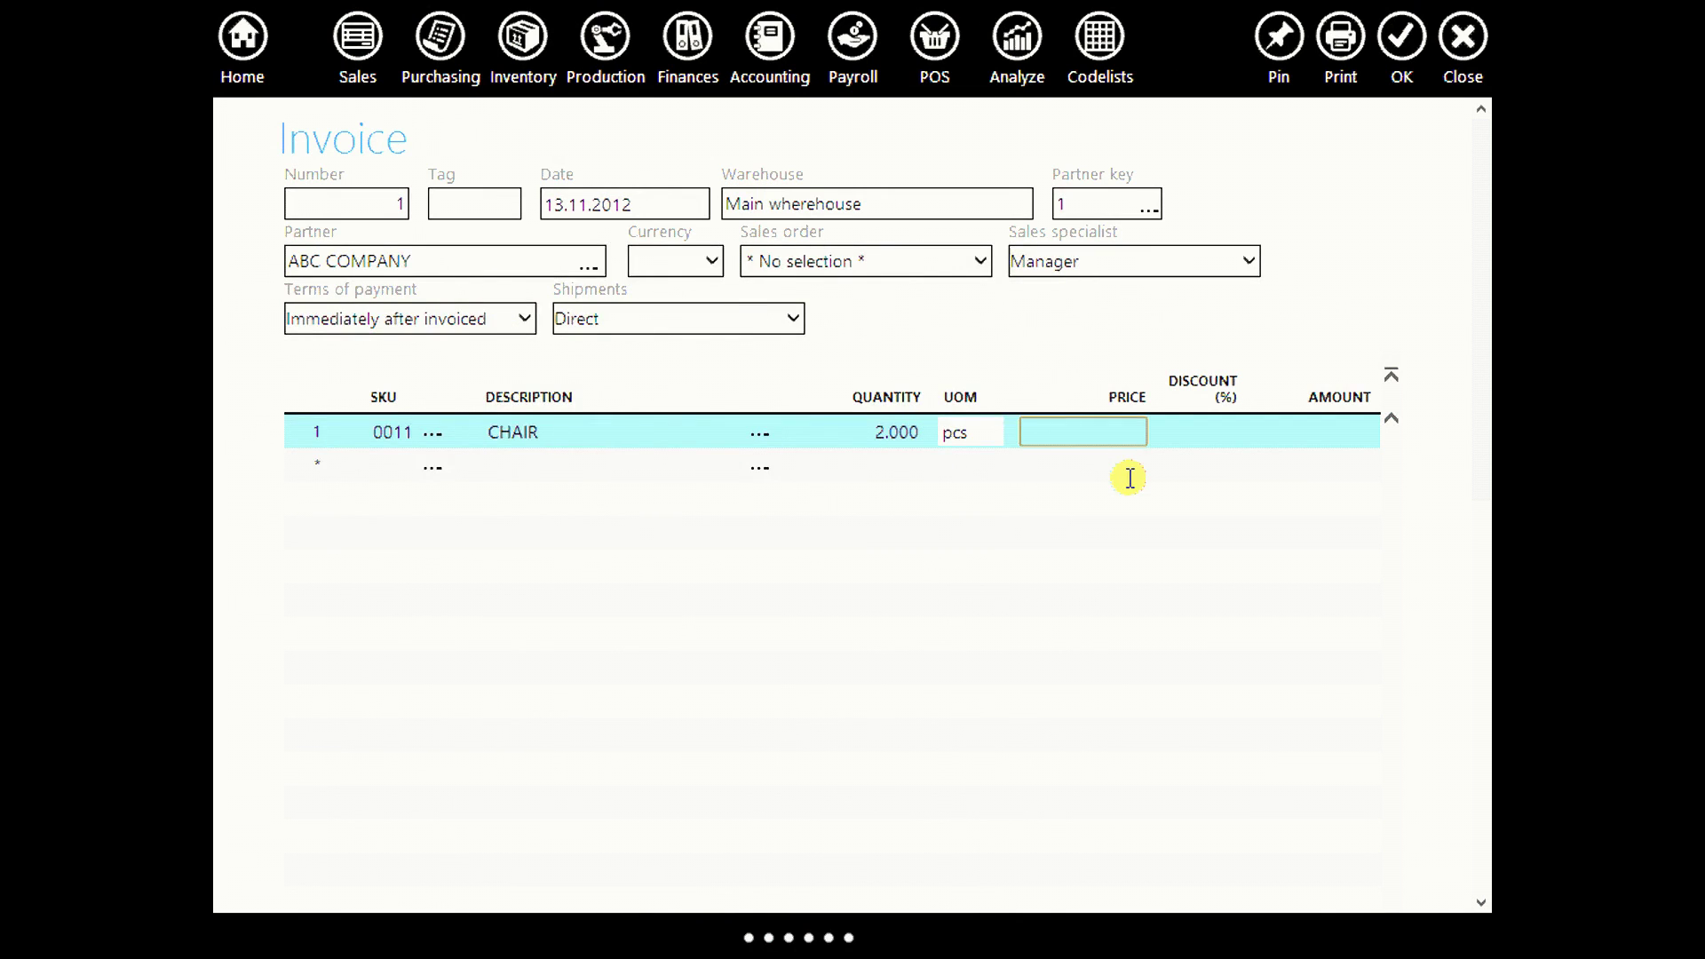
type("0")
left_click(1145, 373)
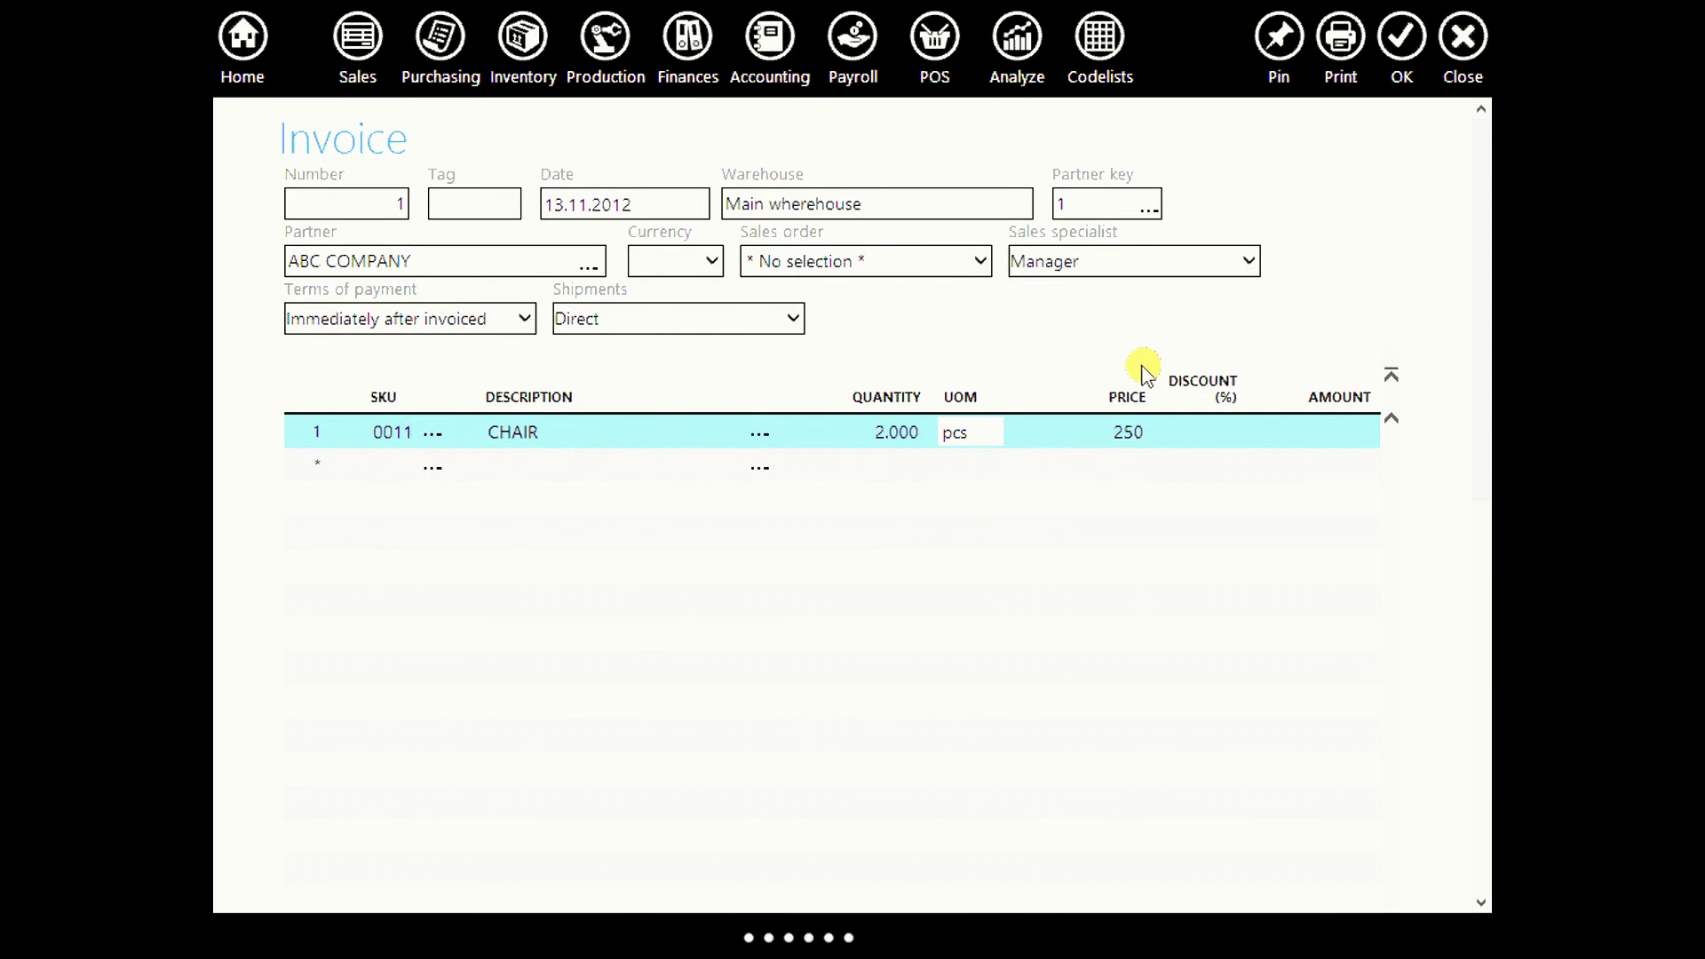
left_click(1408, 55)
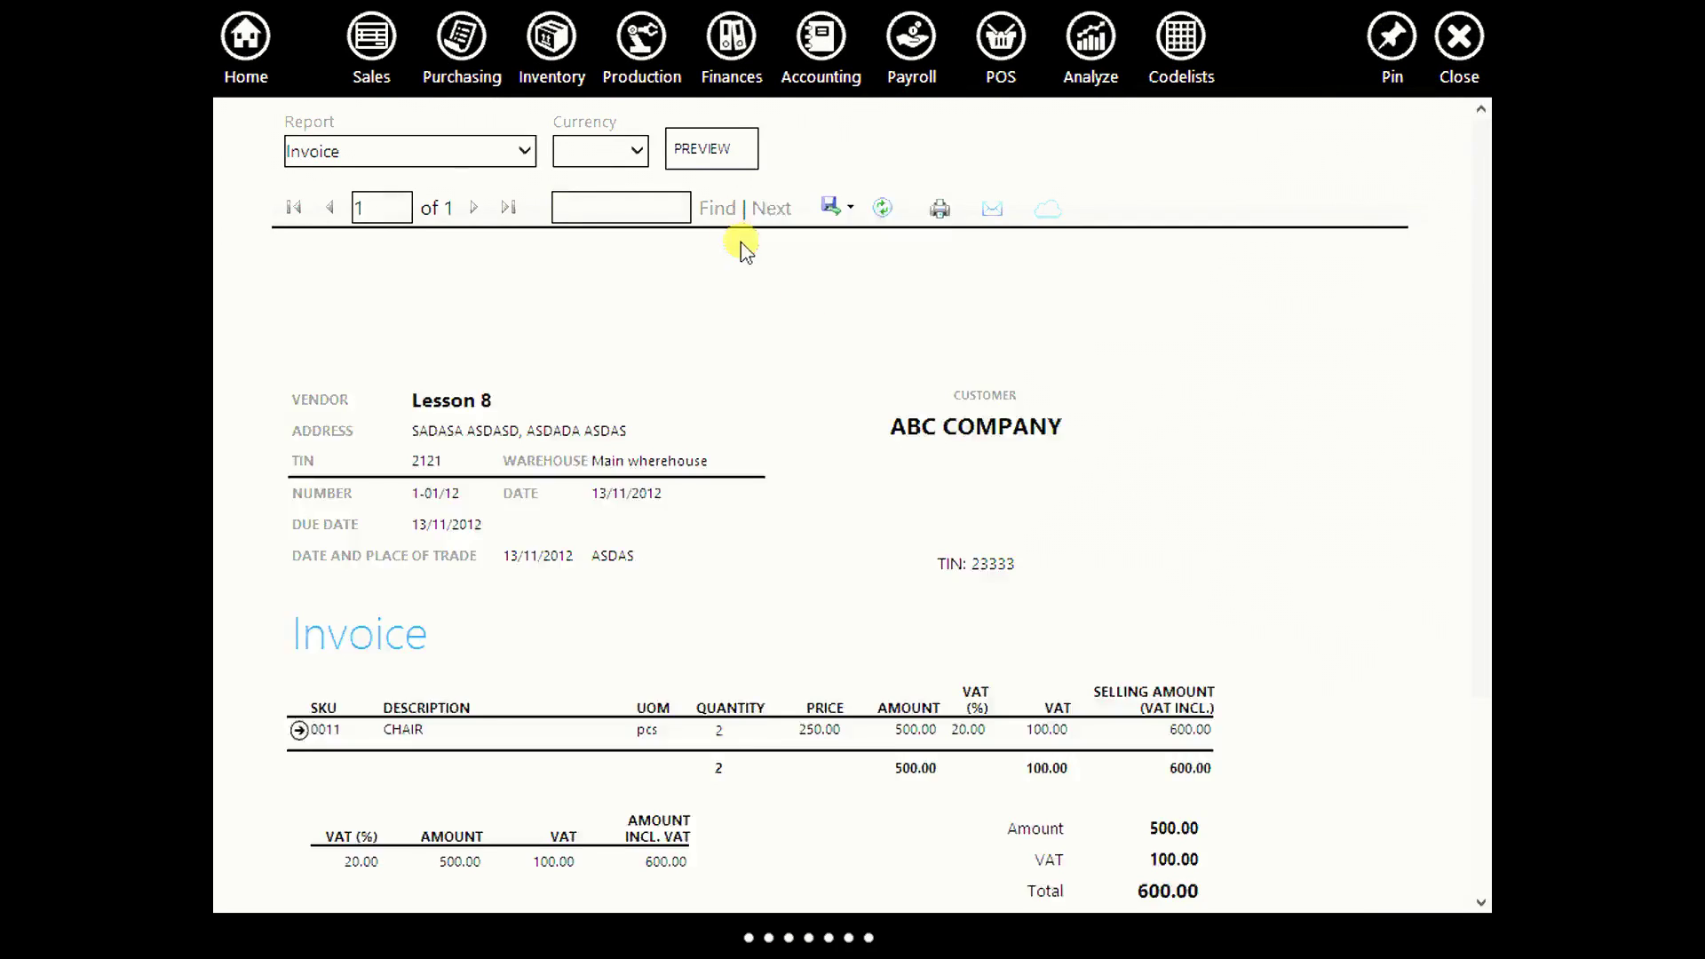
Examine the CHAIR line, its price, VAT and the payment terms in the invoice's print preview.
scroll(621, 373, "down", 3)
left_click(393, 486)
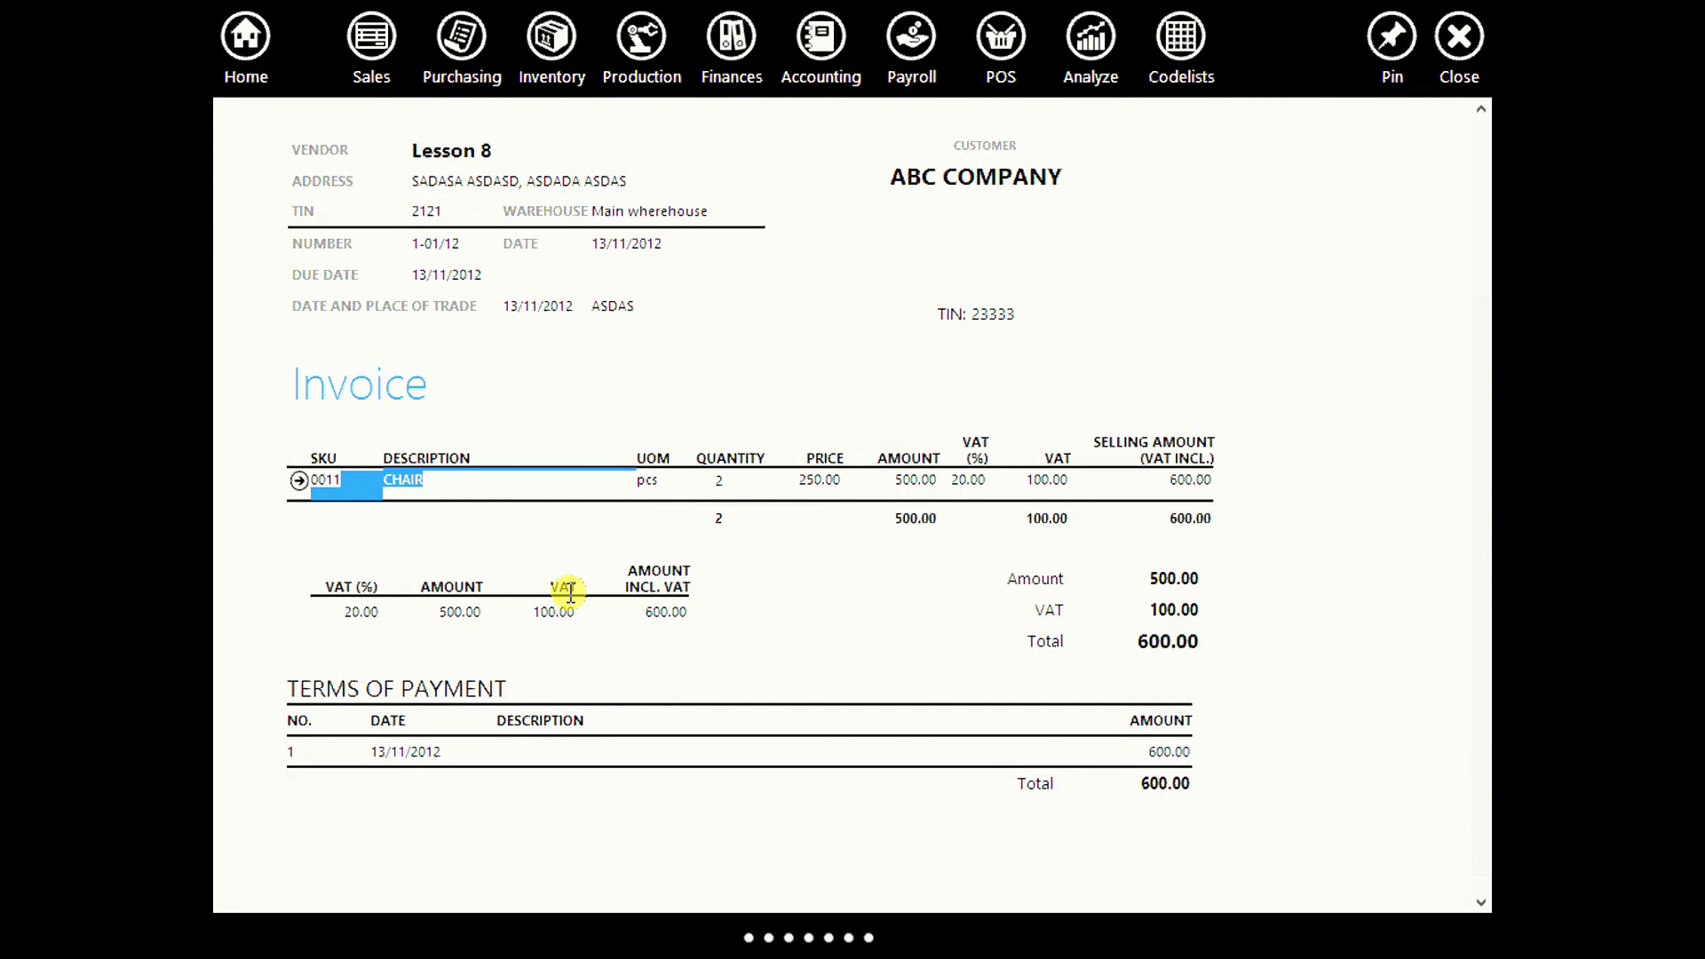
left_click(799, 484)
scroll(924, 550, "up", 2)
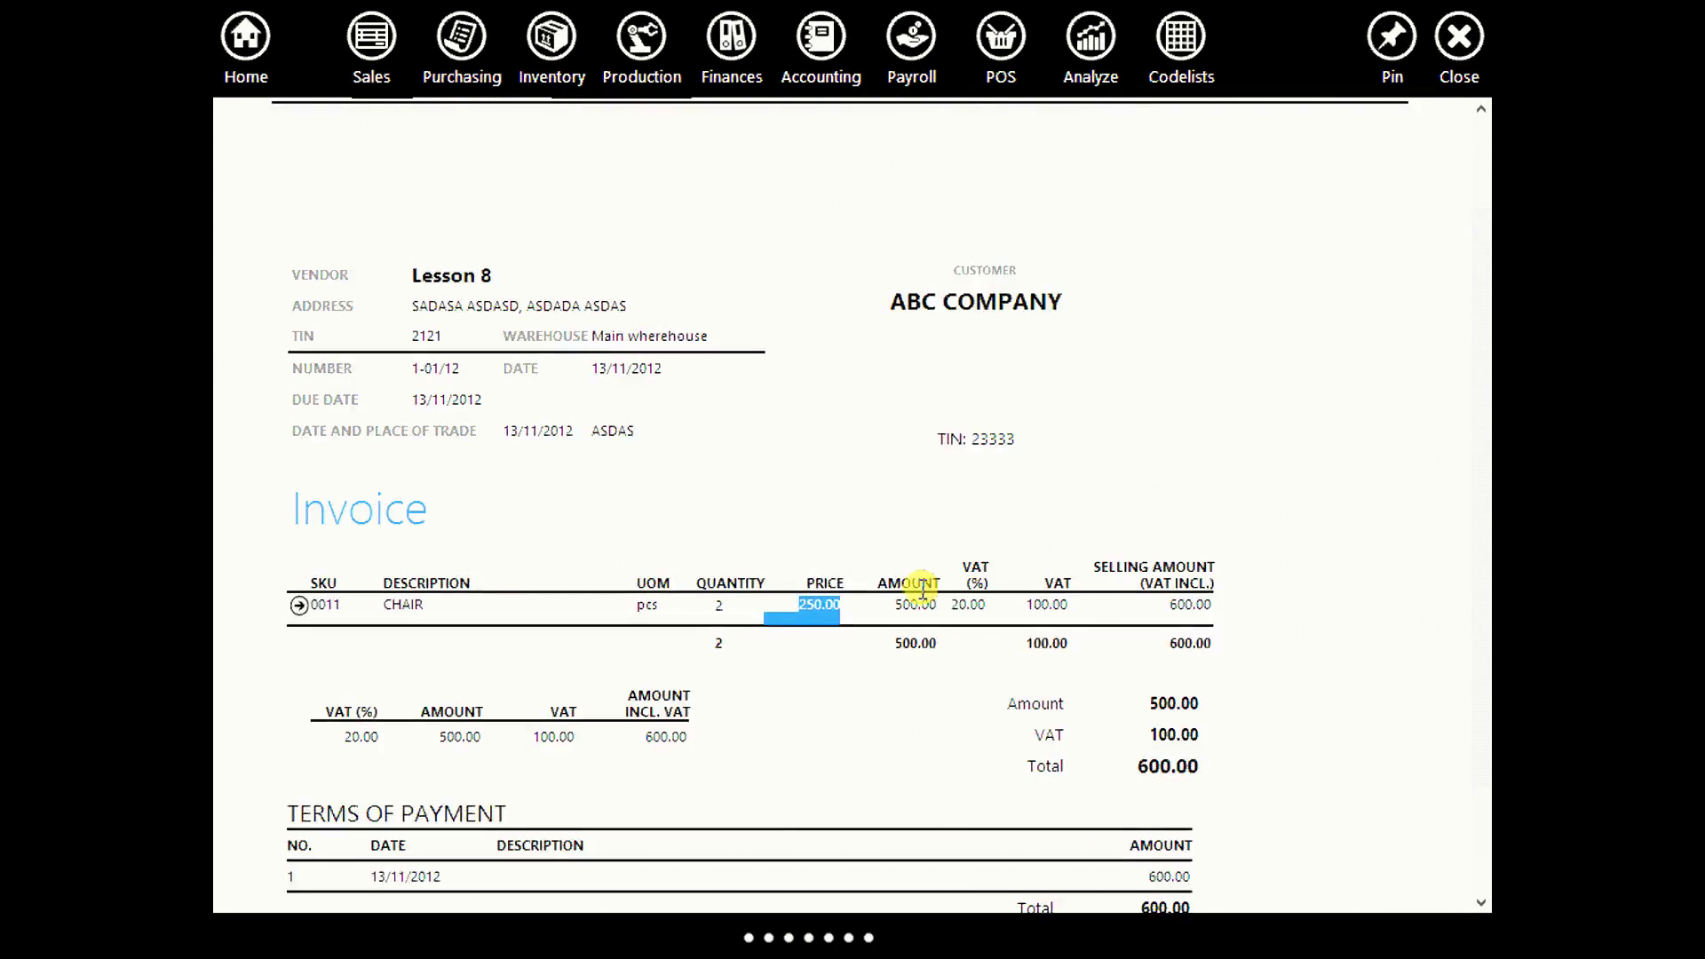
Switch the invoice preview to its Journal voucher report to check the accounts posted by the ABC COMPANY sale.
left_click(524, 151)
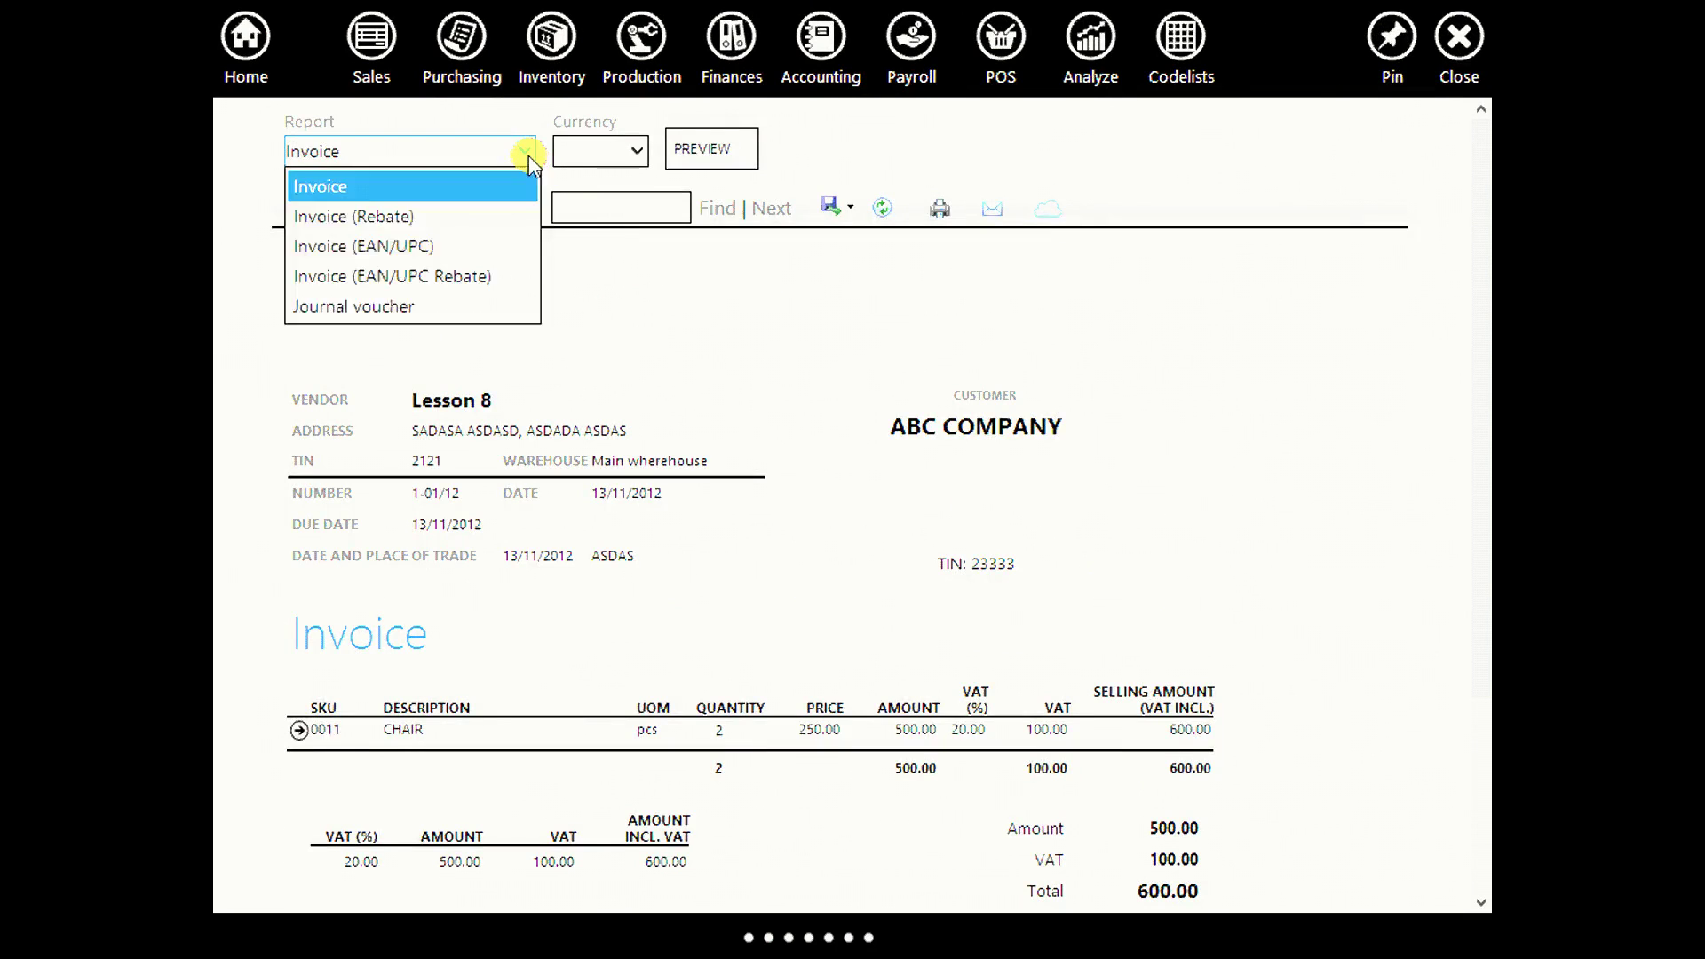
left_click(406, 308)
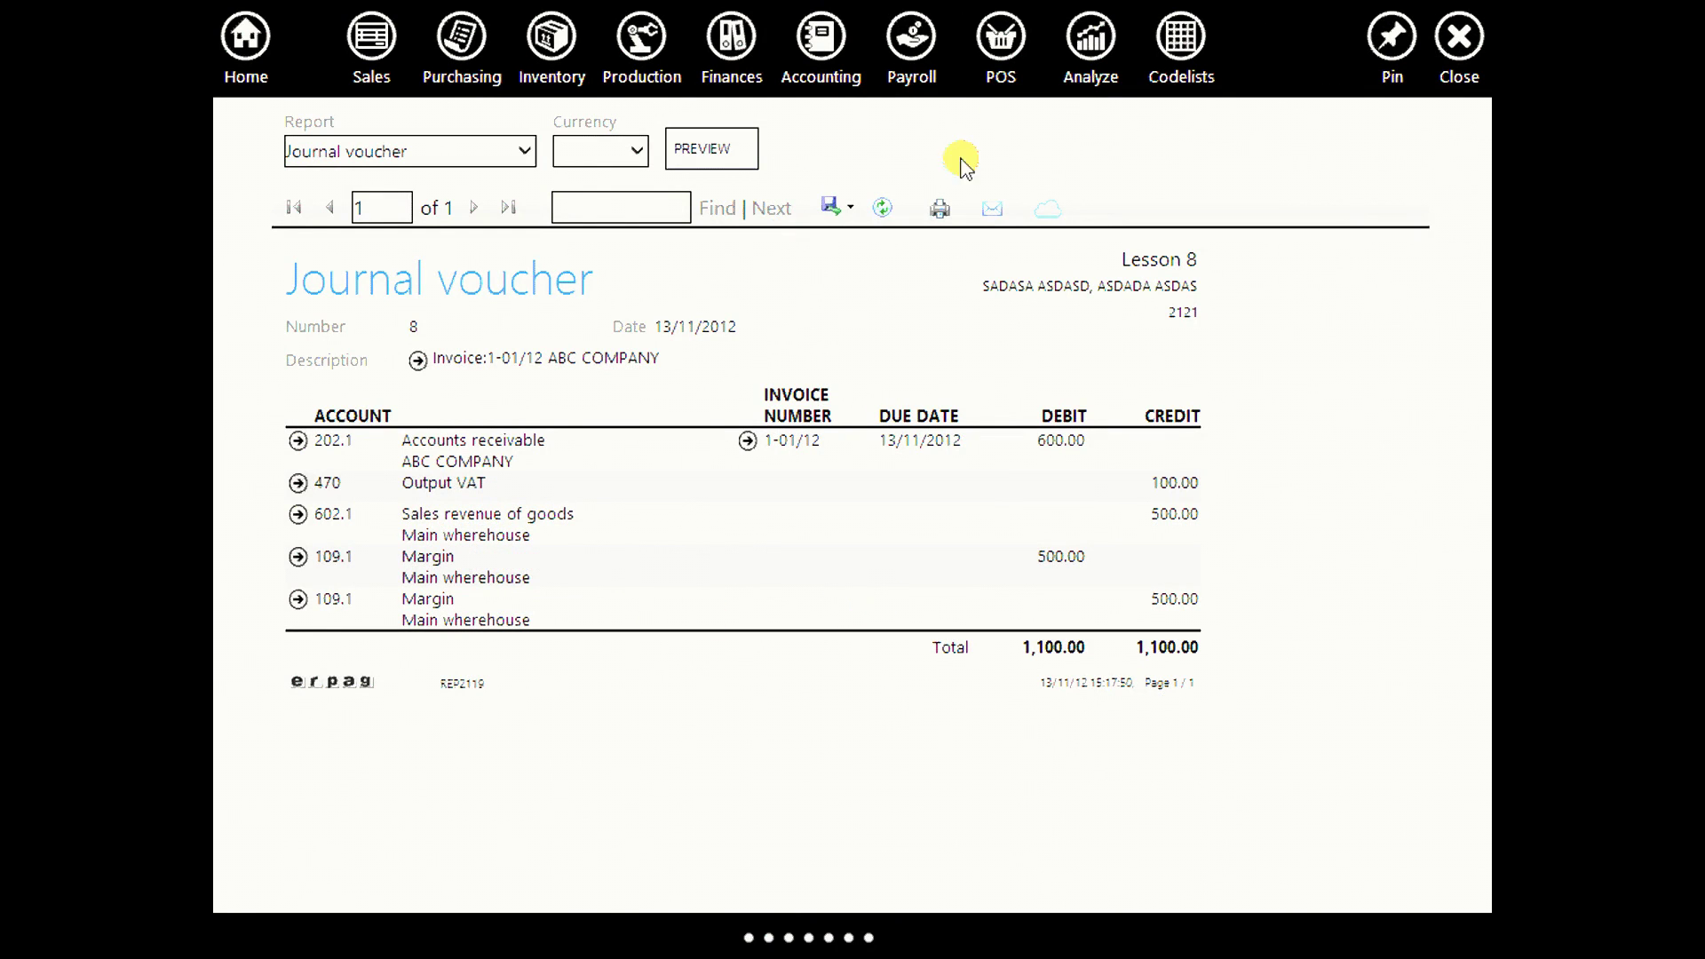
Open the sales analysis for value structure of output merchandise and services and examine the VAT and margin amounts by warehouse.
left_click(1087, 40)
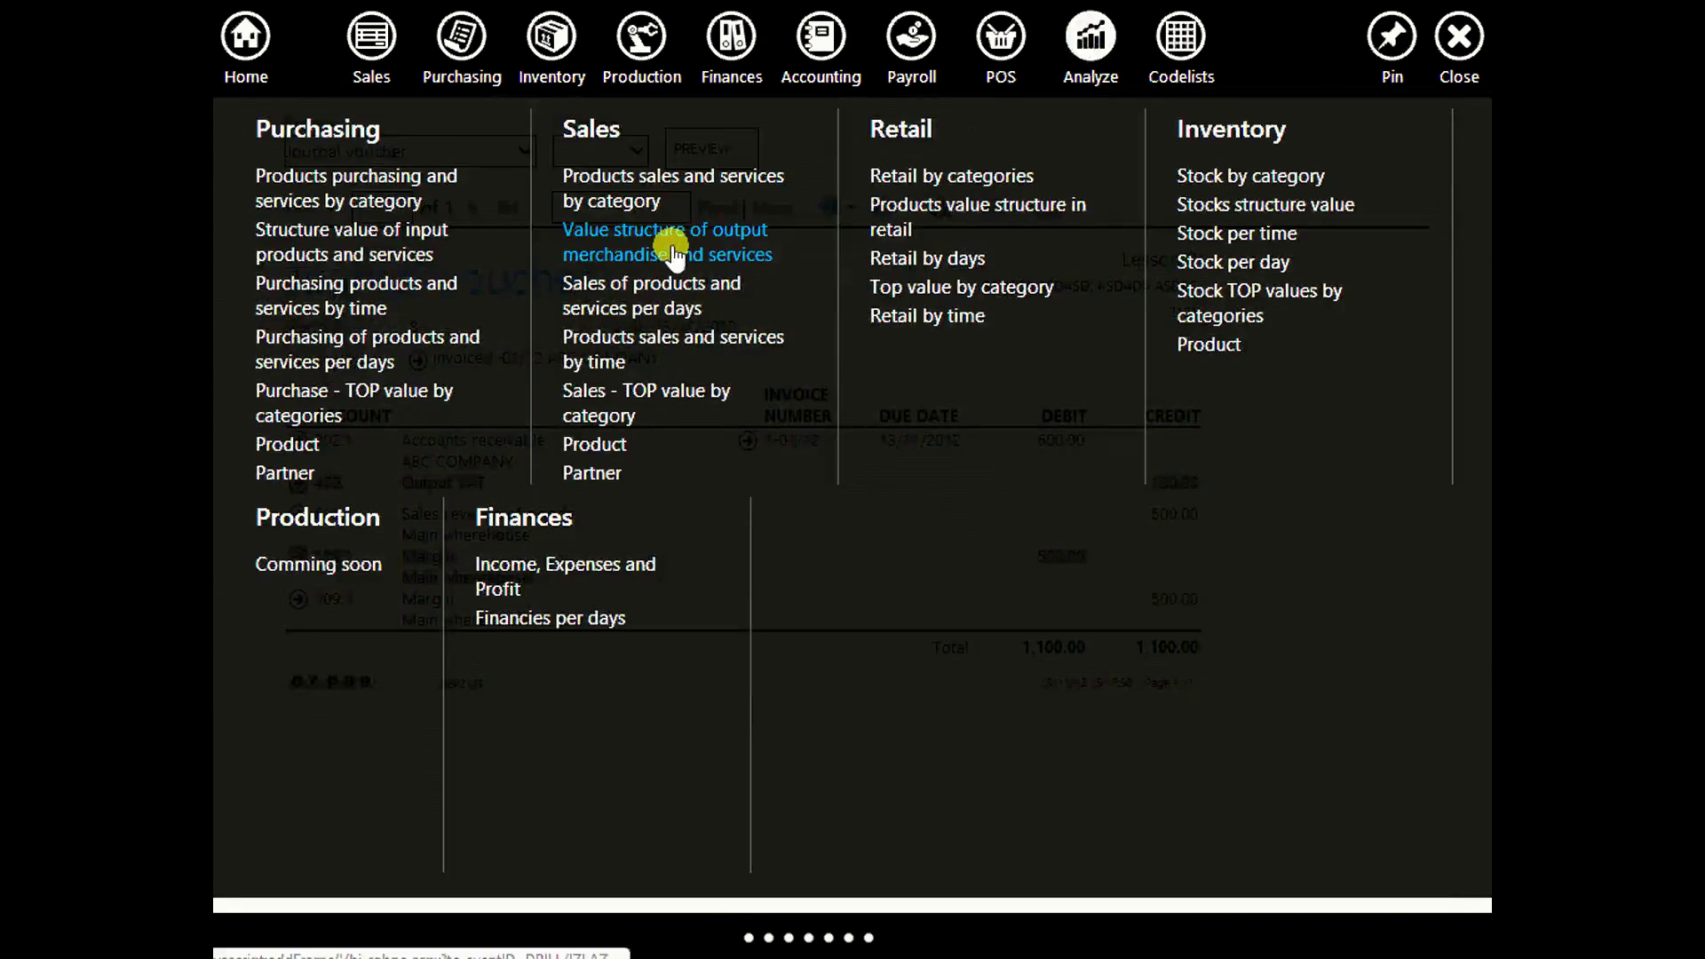
left_click(730, 252)
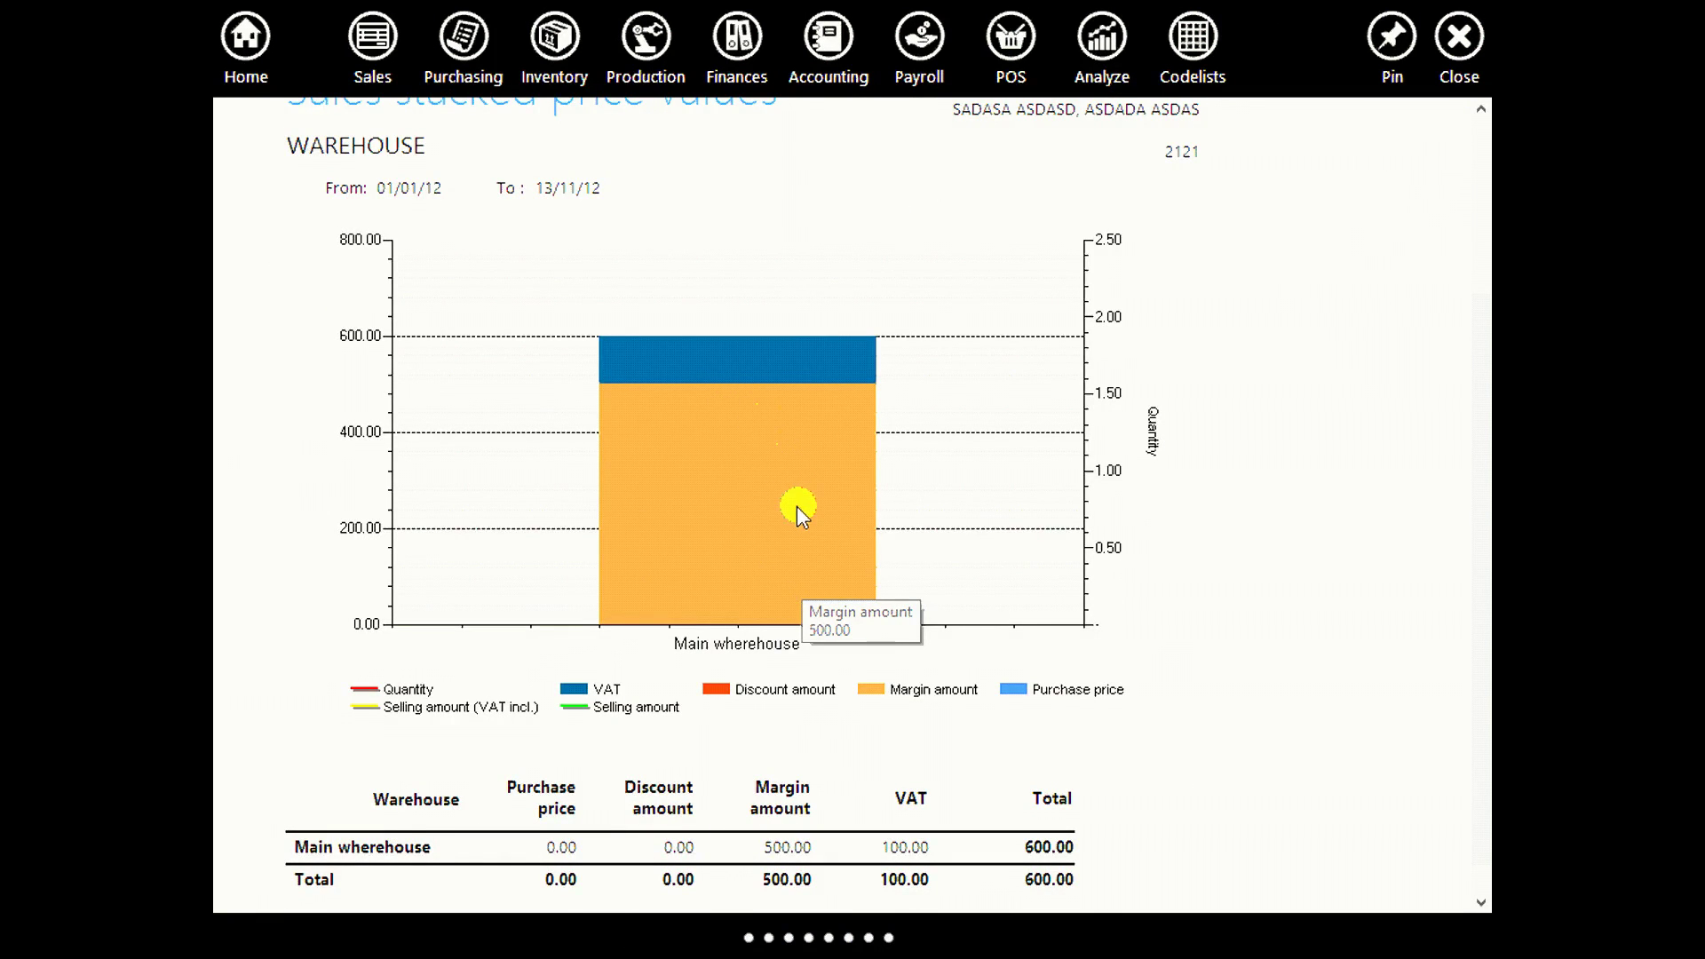
scroll(797, 506, "up", 2)
scroll(1457, 669, "down", 1)
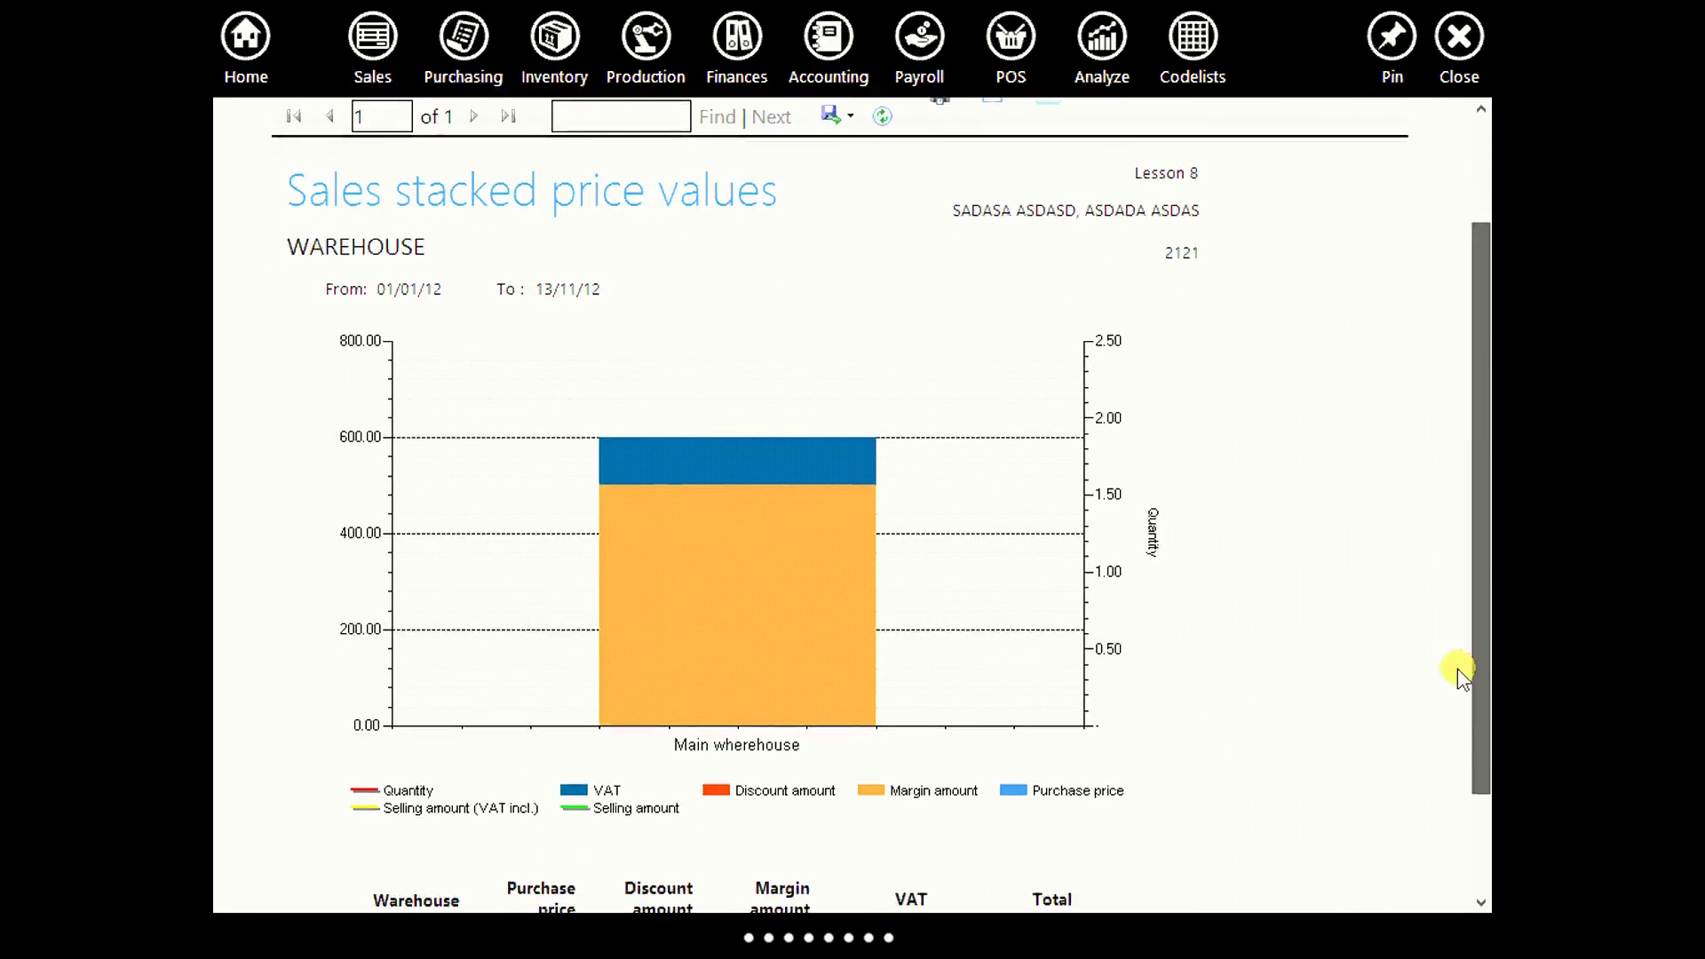
scroll(1457, 668, "up", 2)
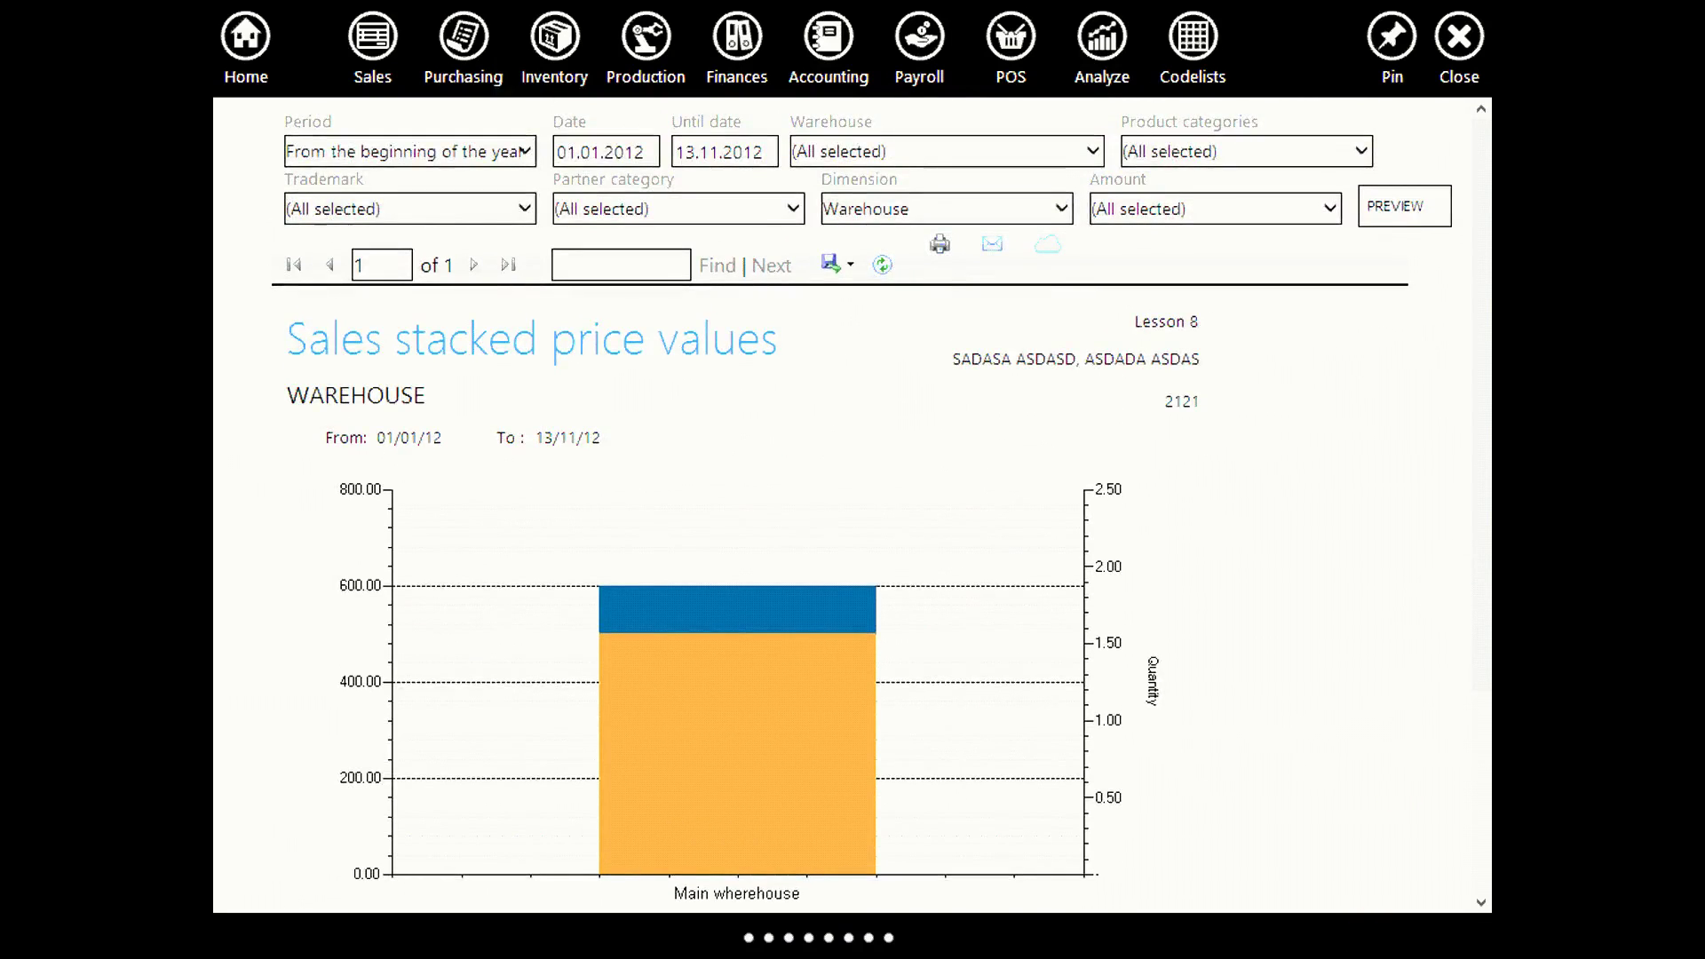